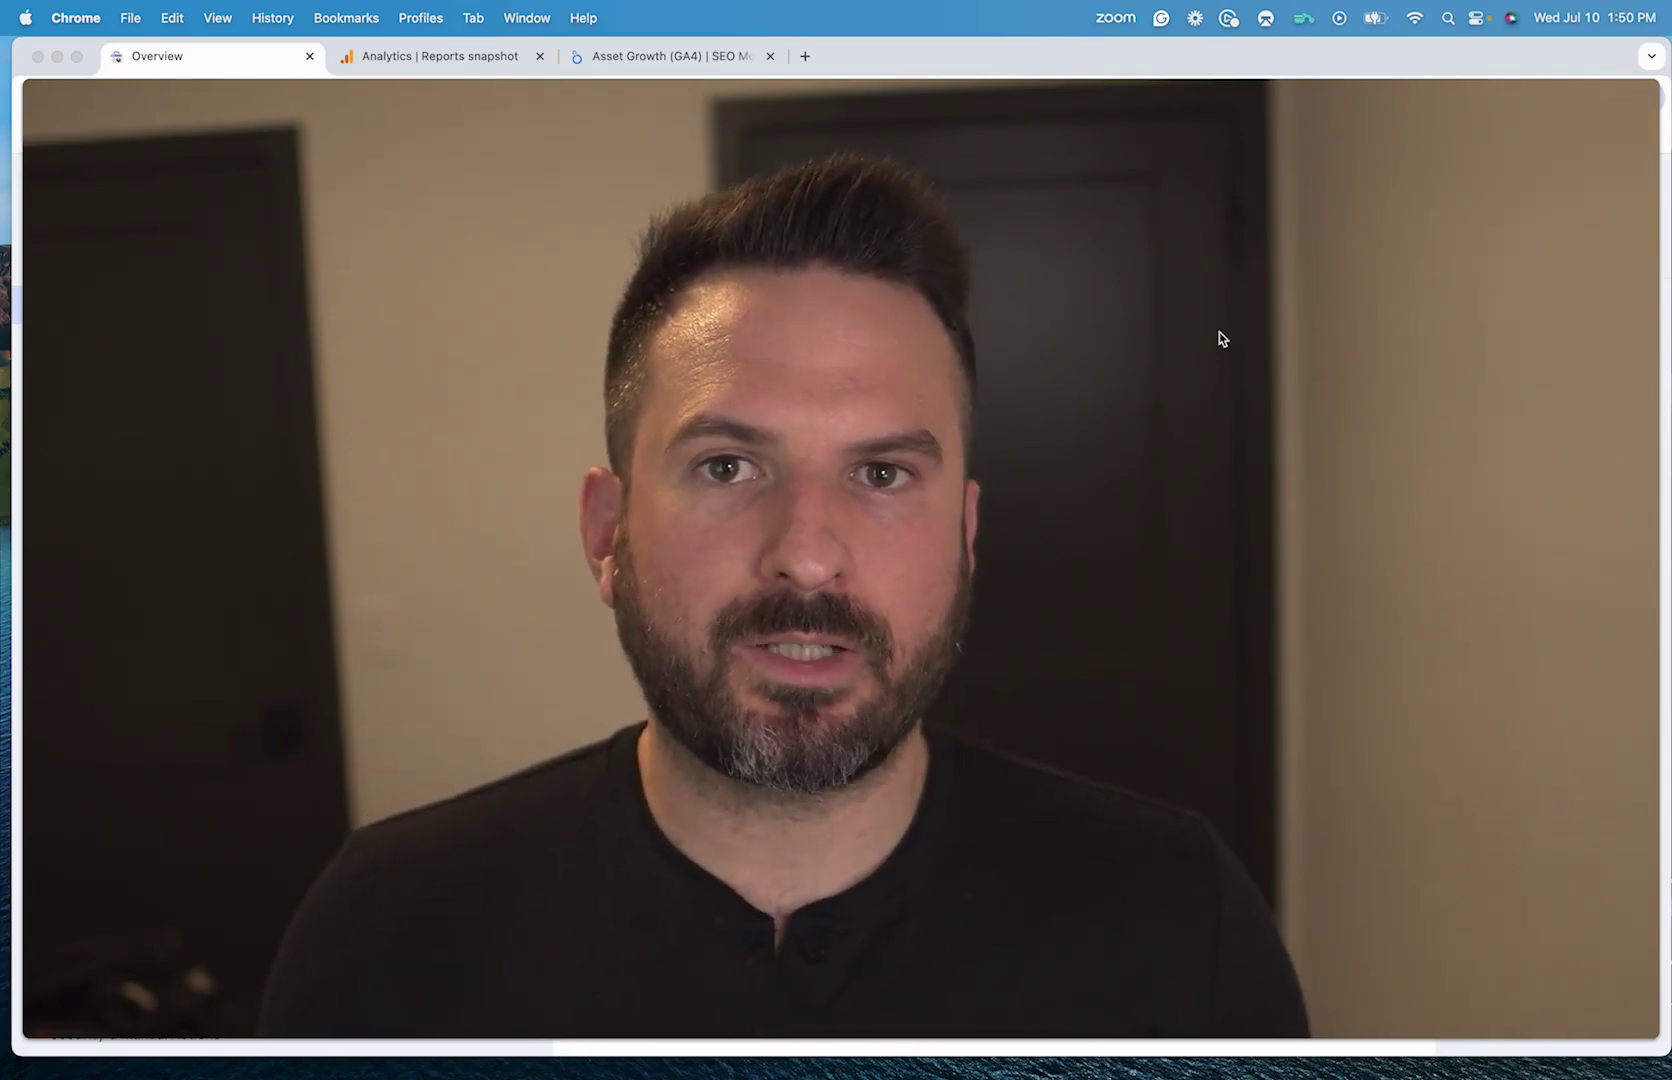
Step: Shrink the camera overlay and move it aside to reveal the assetgrowthagency.com Search Console Overview
mouse_move(567, 1011)
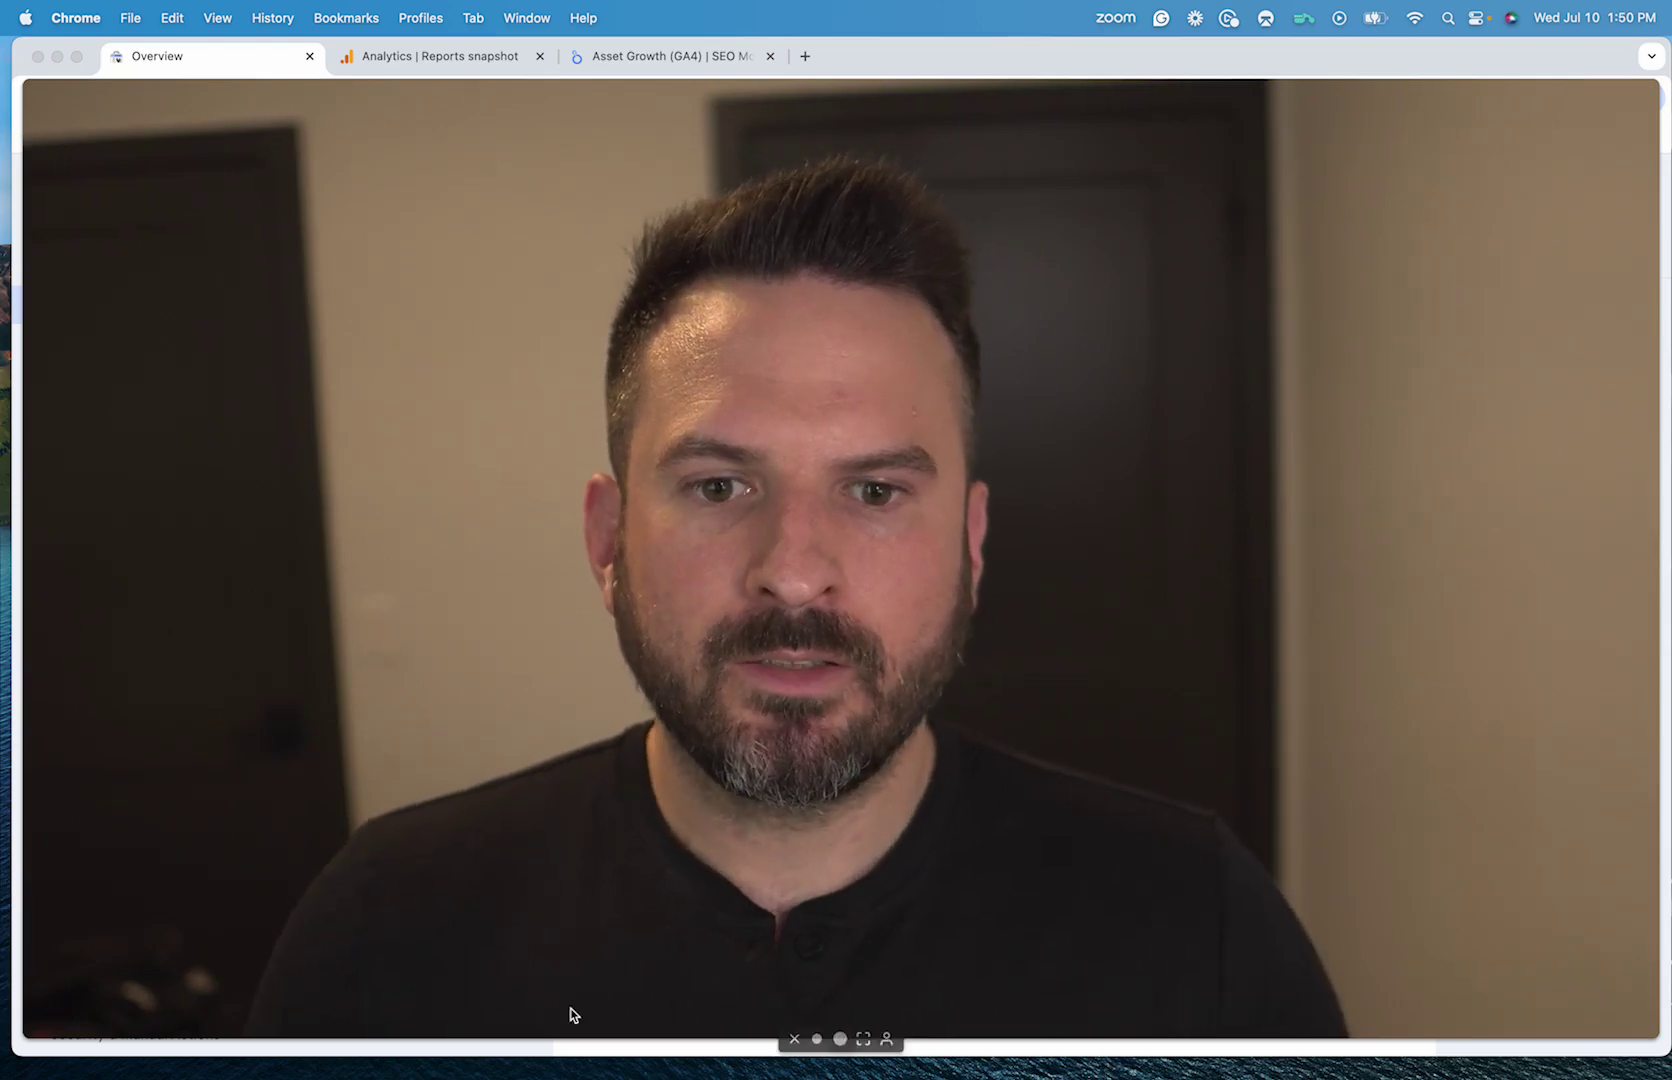
left_click(818, 1039)
left_click_drag(120, 890, 1303, 881)
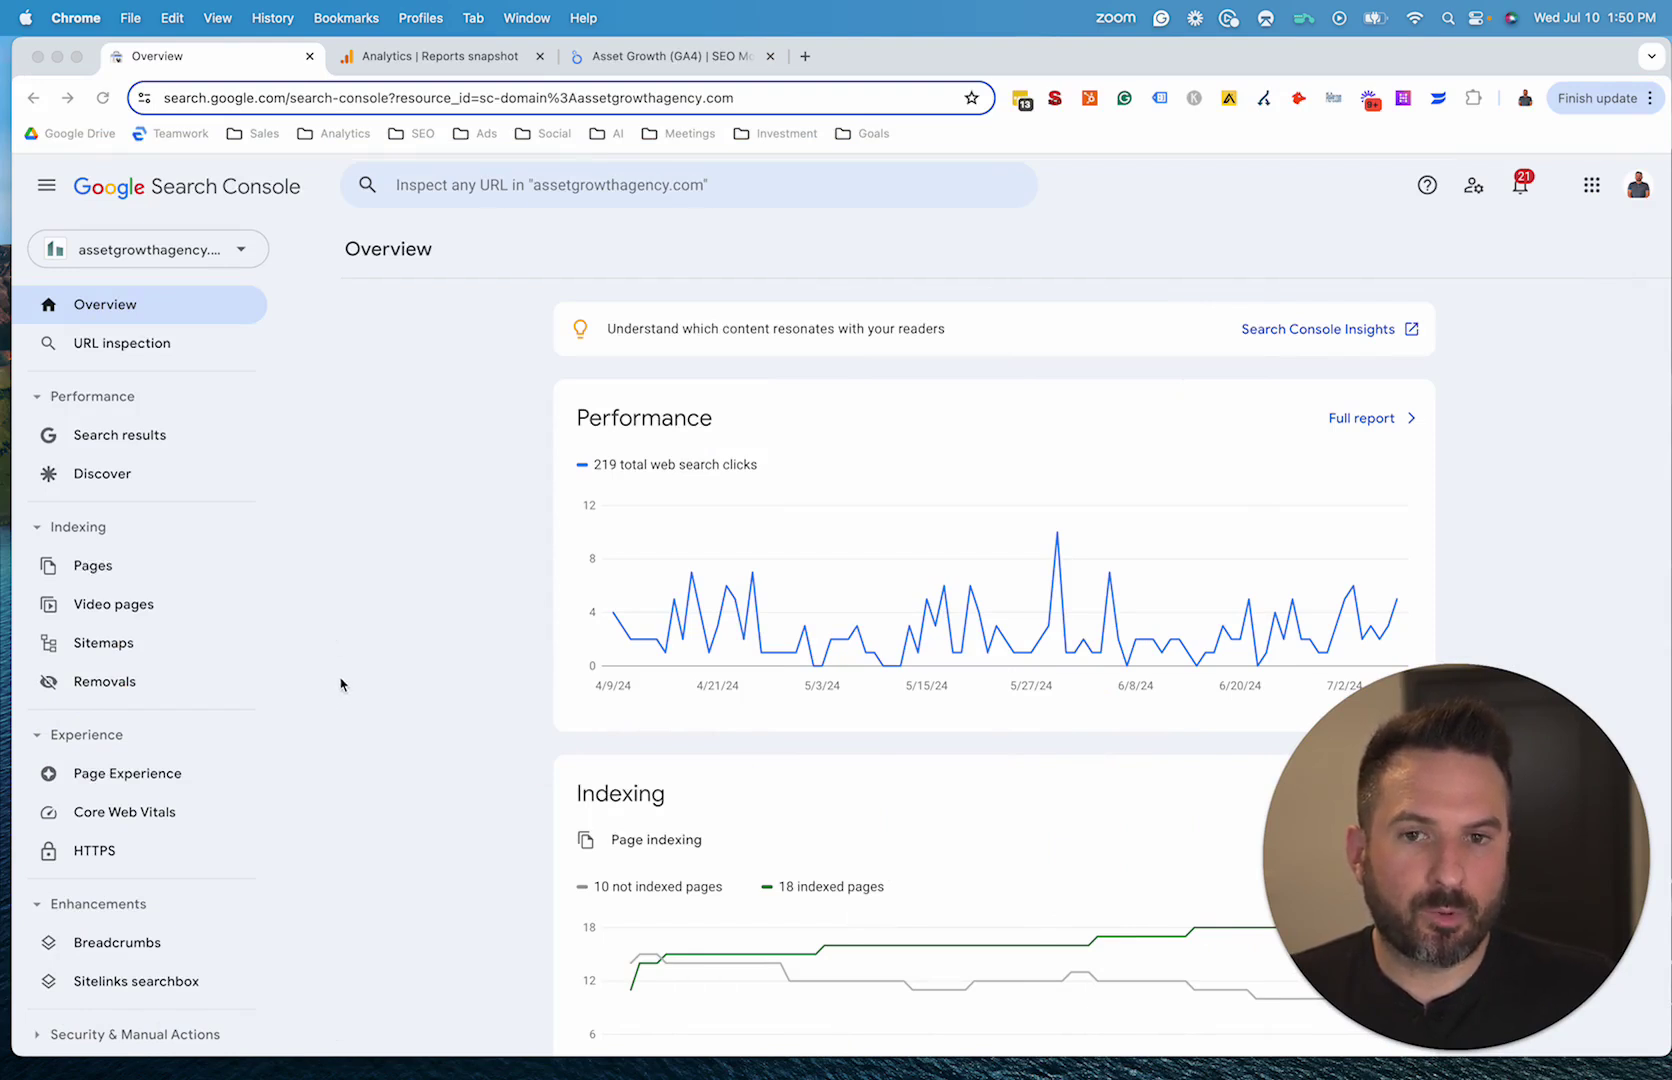
left_click(624, 413)
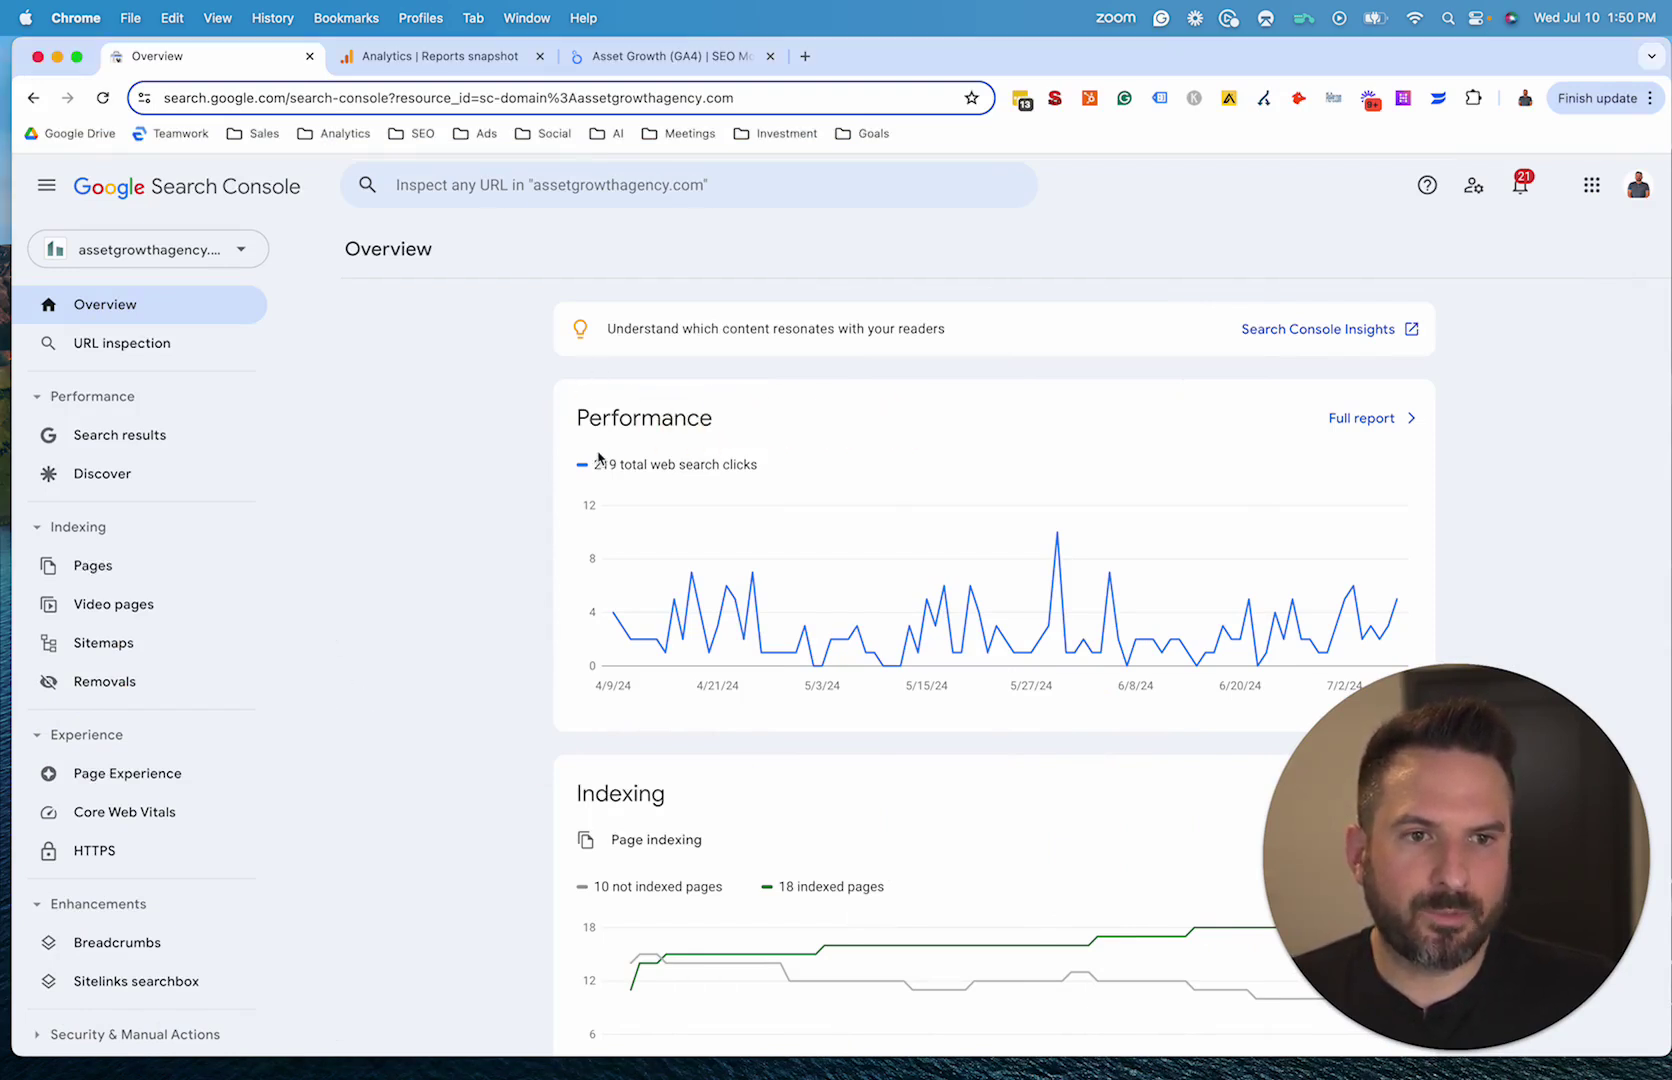
left_click_drag(575, 428, 764, 441)
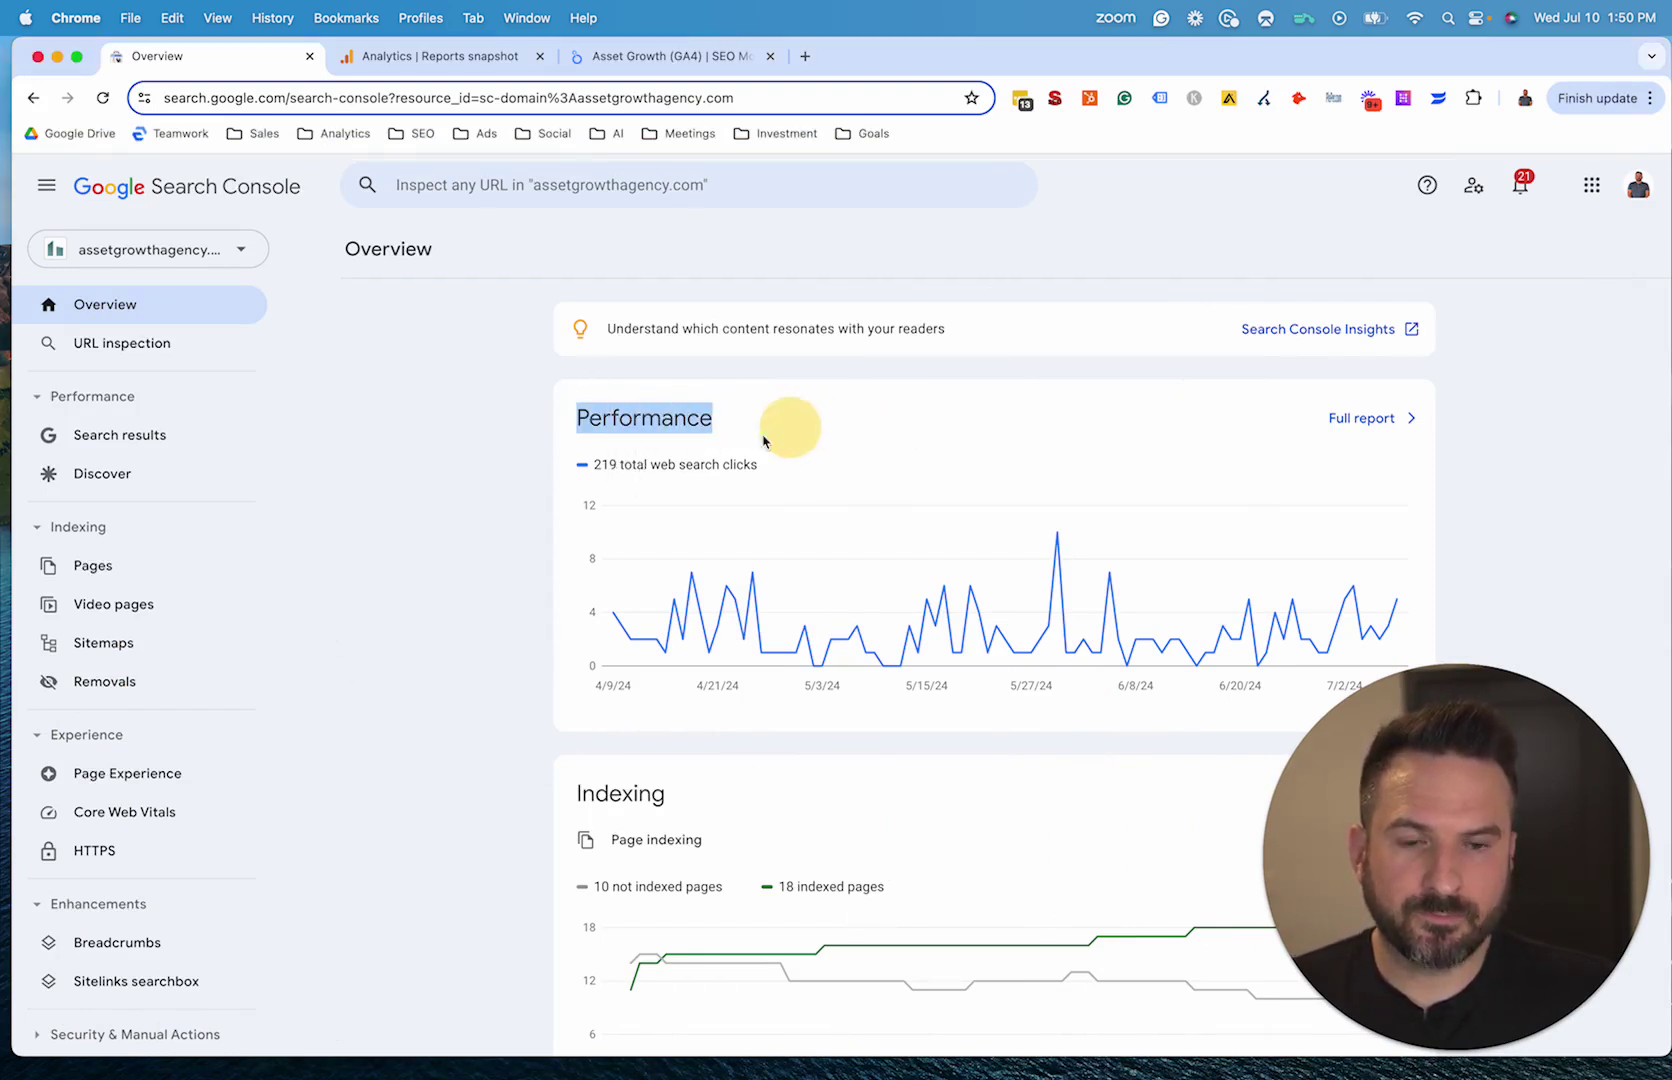
left_click(535, 467)
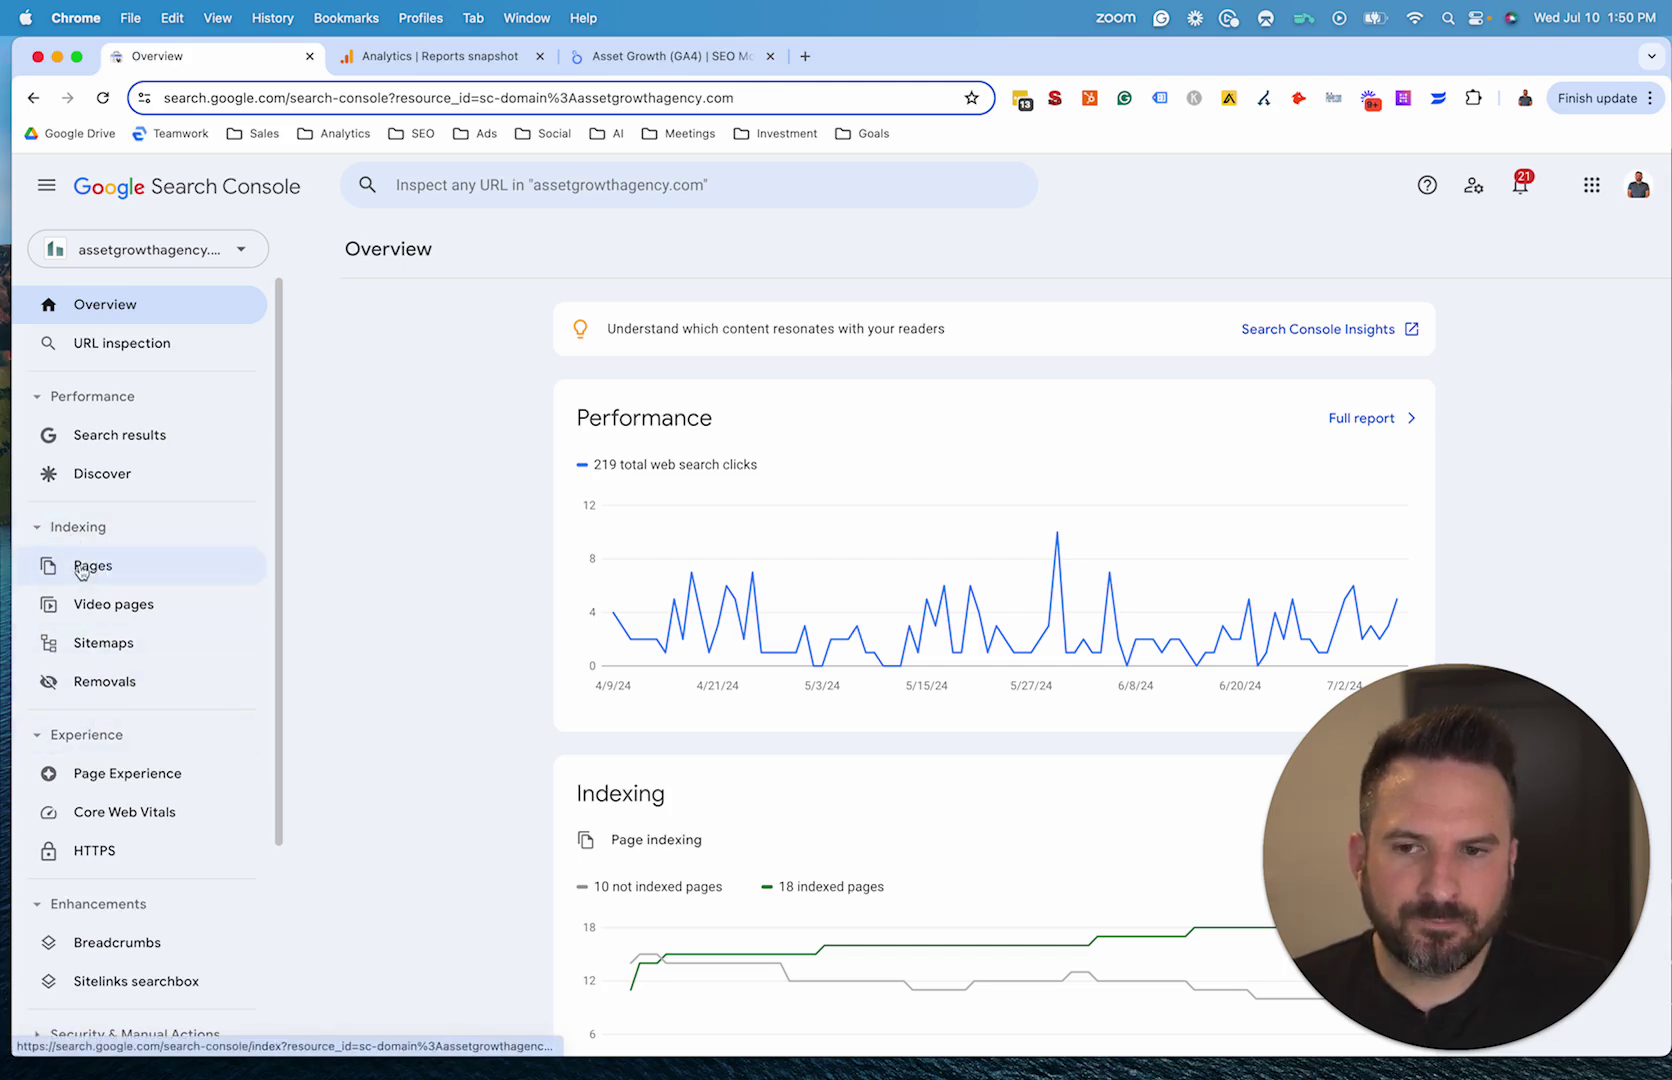
Step: Review the Page indexing report's 10 not-indexed versus 18 indexed pages and the reasons why
left_click(199, 576)
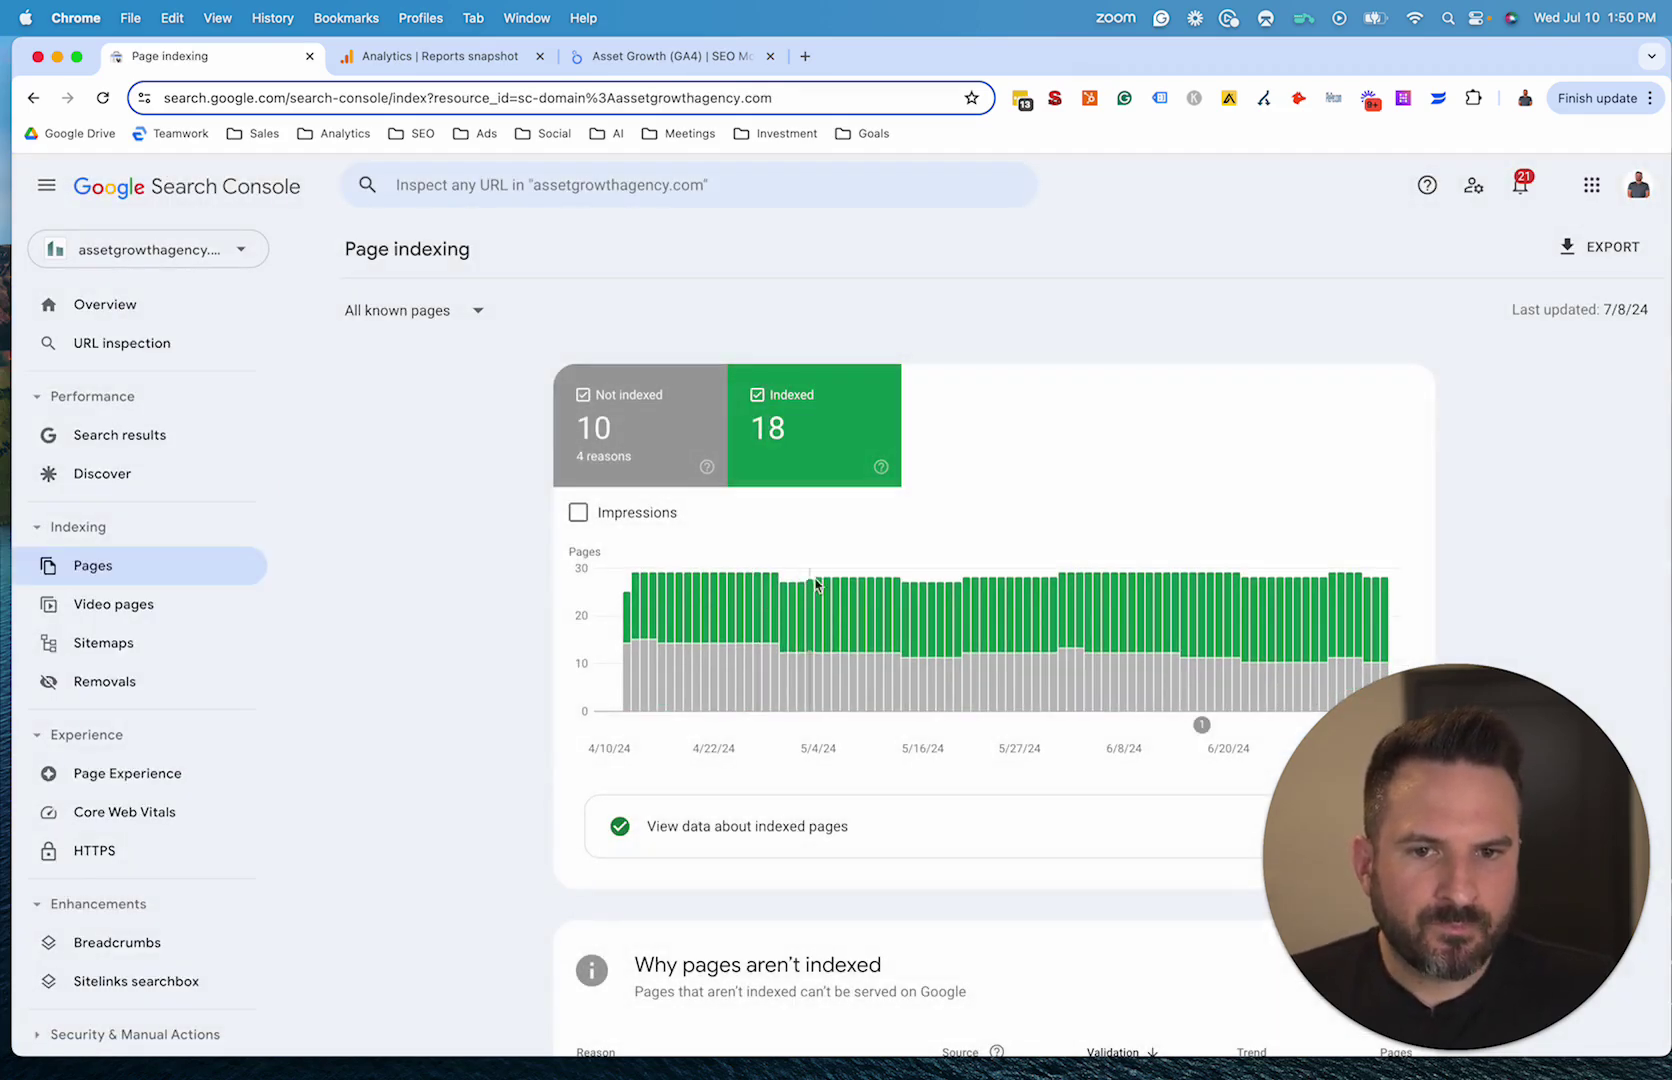
scroll(835, 580, "down", 3)
scroll(835, 580, "down", 2)
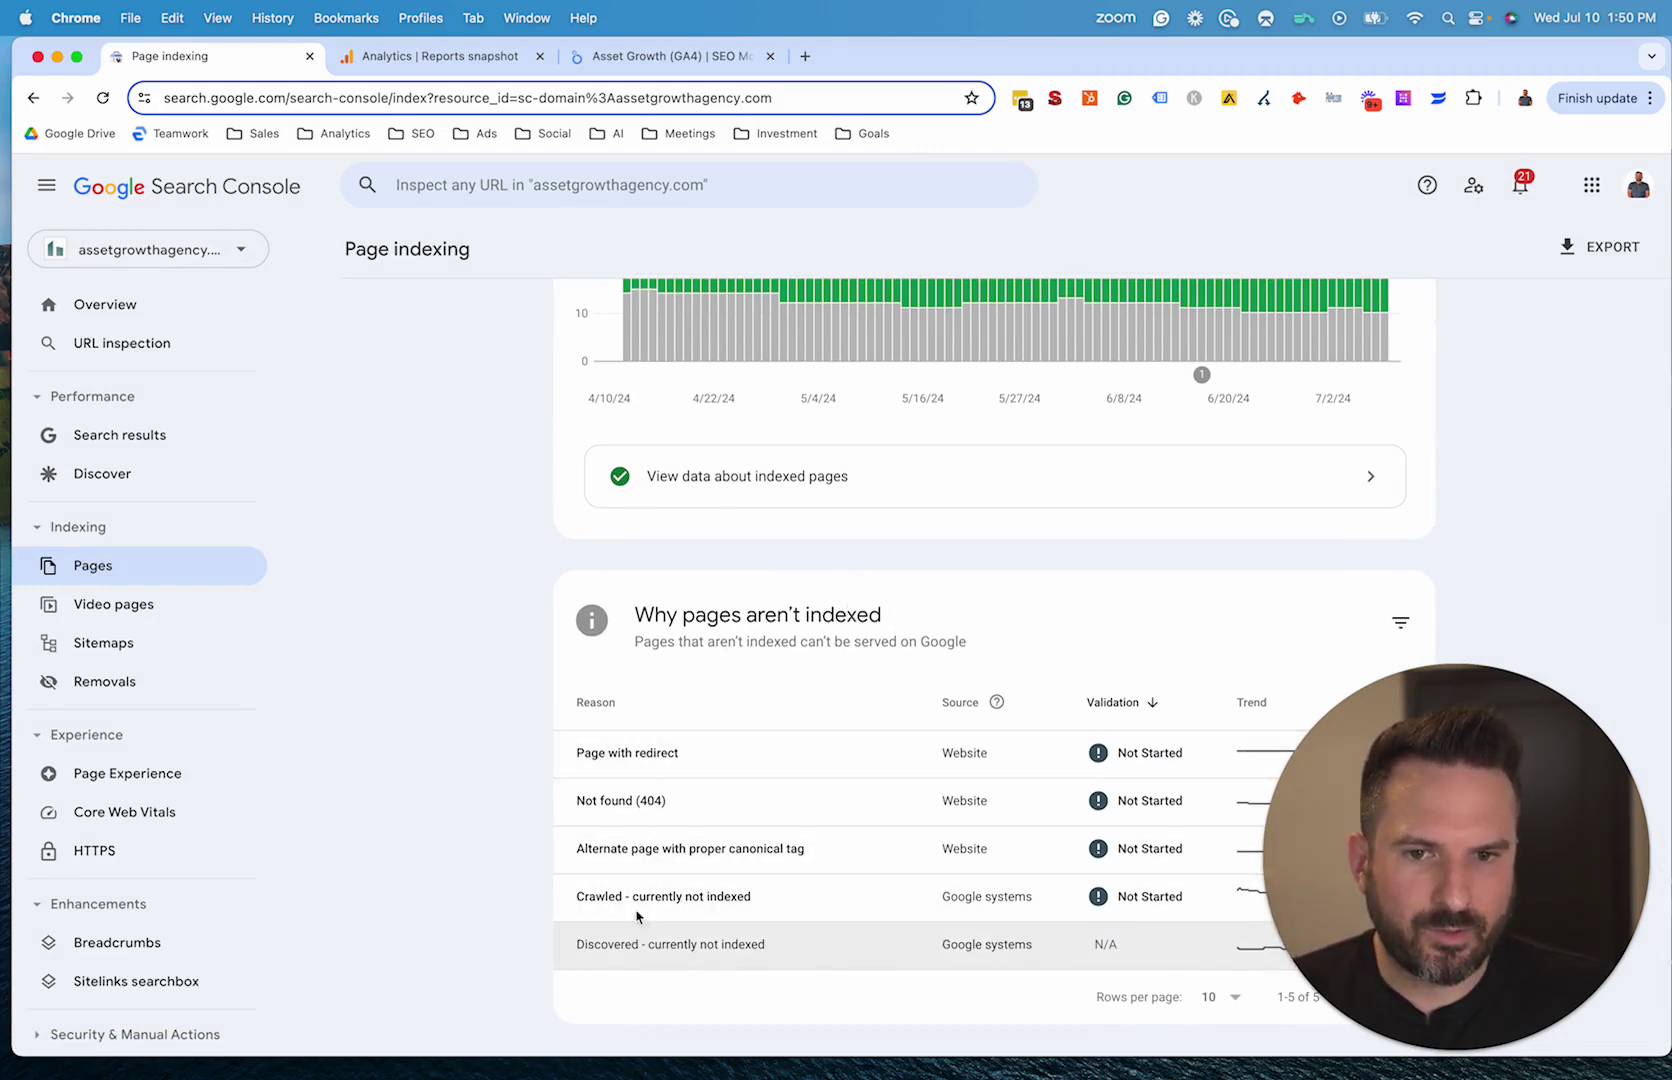
scroll(640, 800, "down", 1)
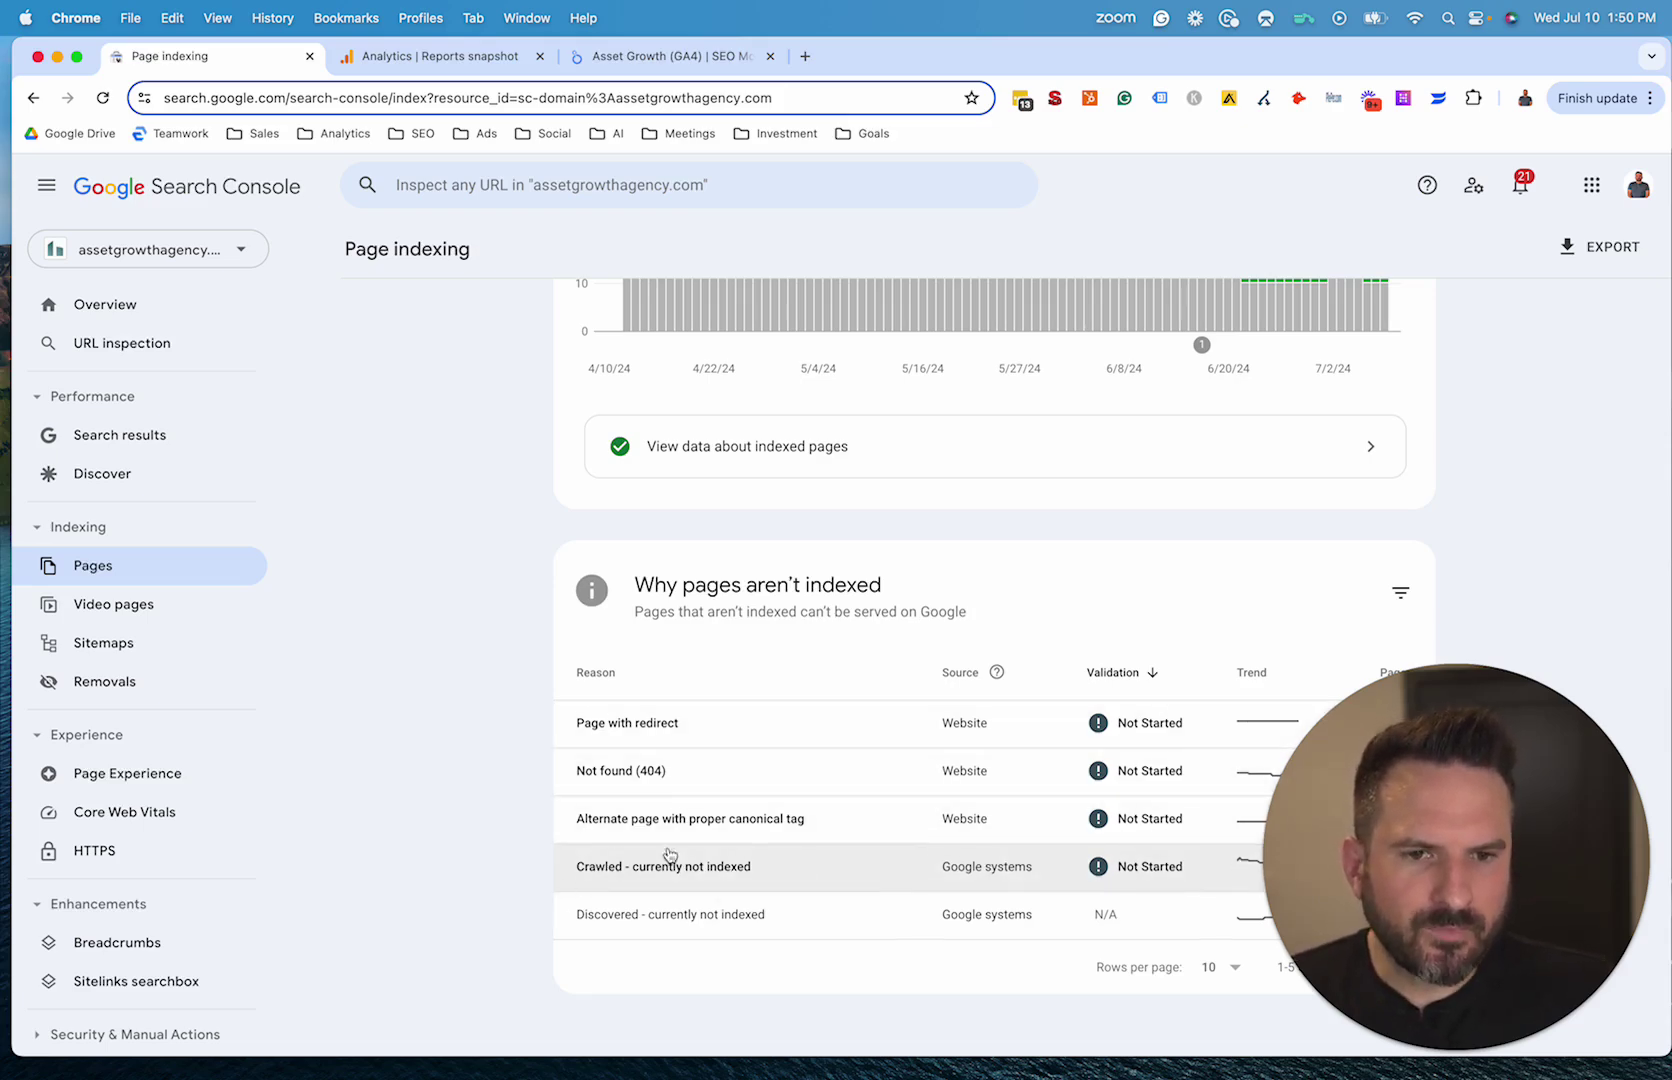
scroll(700, 800, "up", 5)
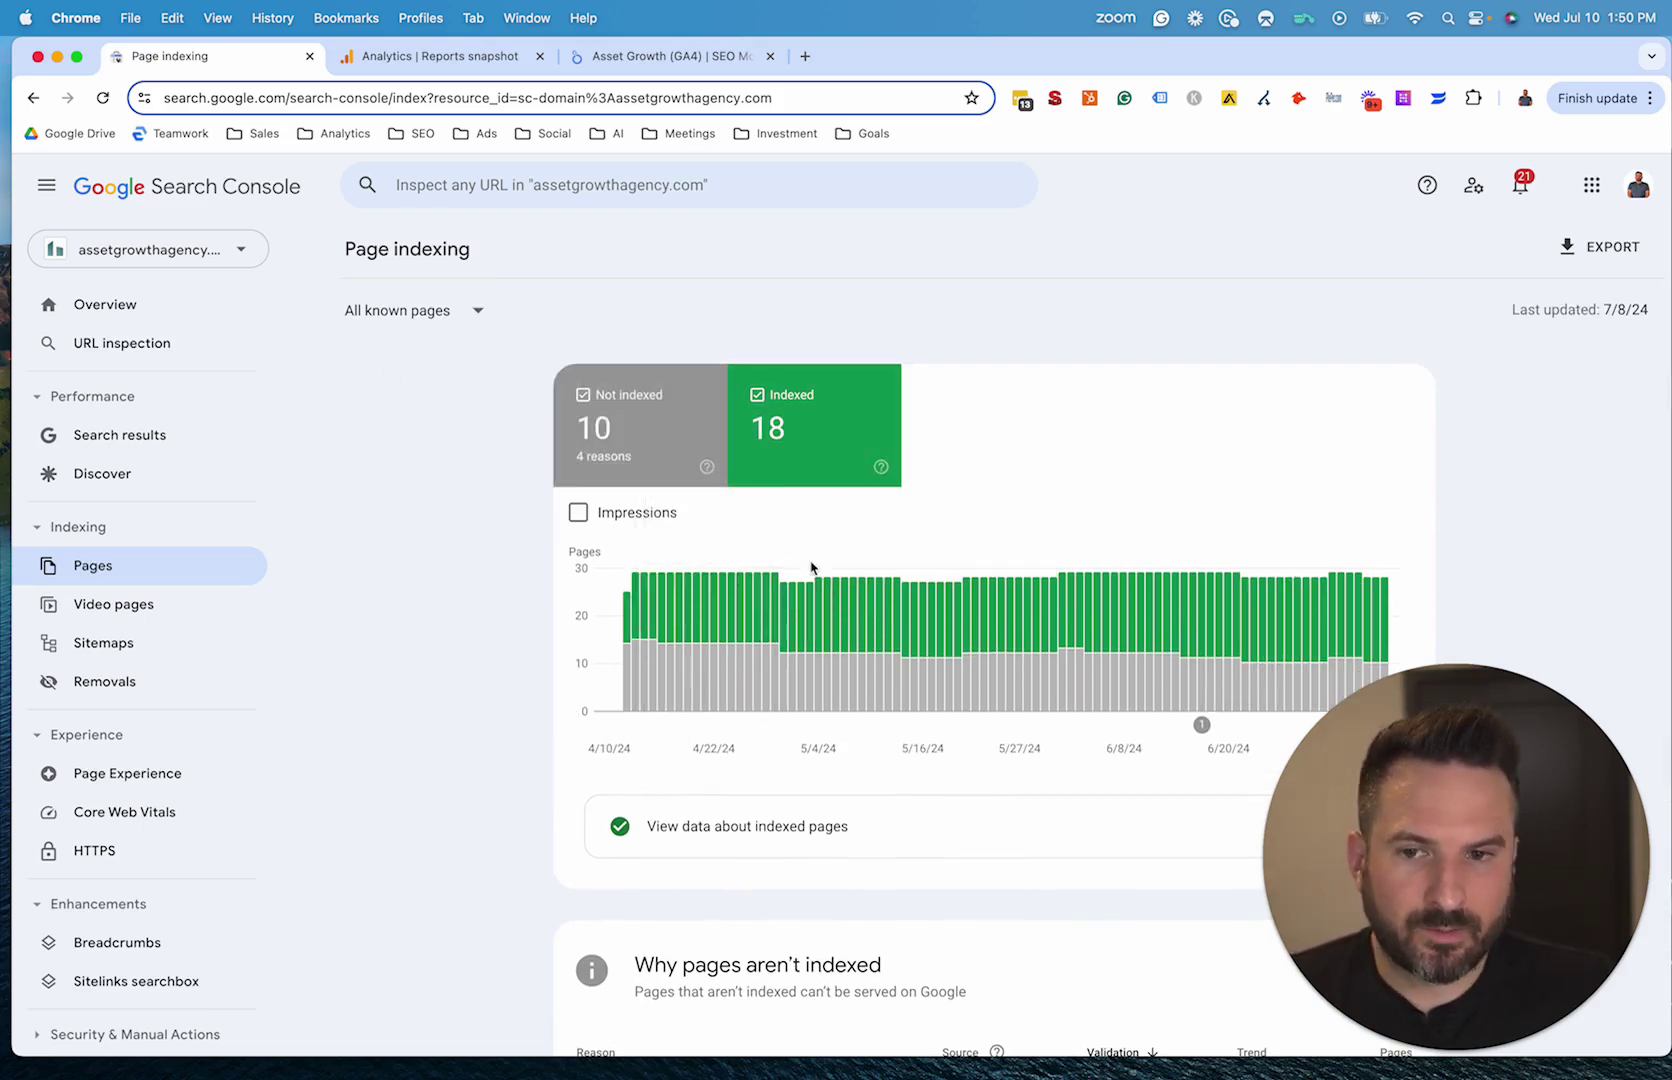
Step: Check Sitemaps, Core Web Vitals and Page experience, where desktop vitals and HTTPS rate Good
left_click(108, 651)
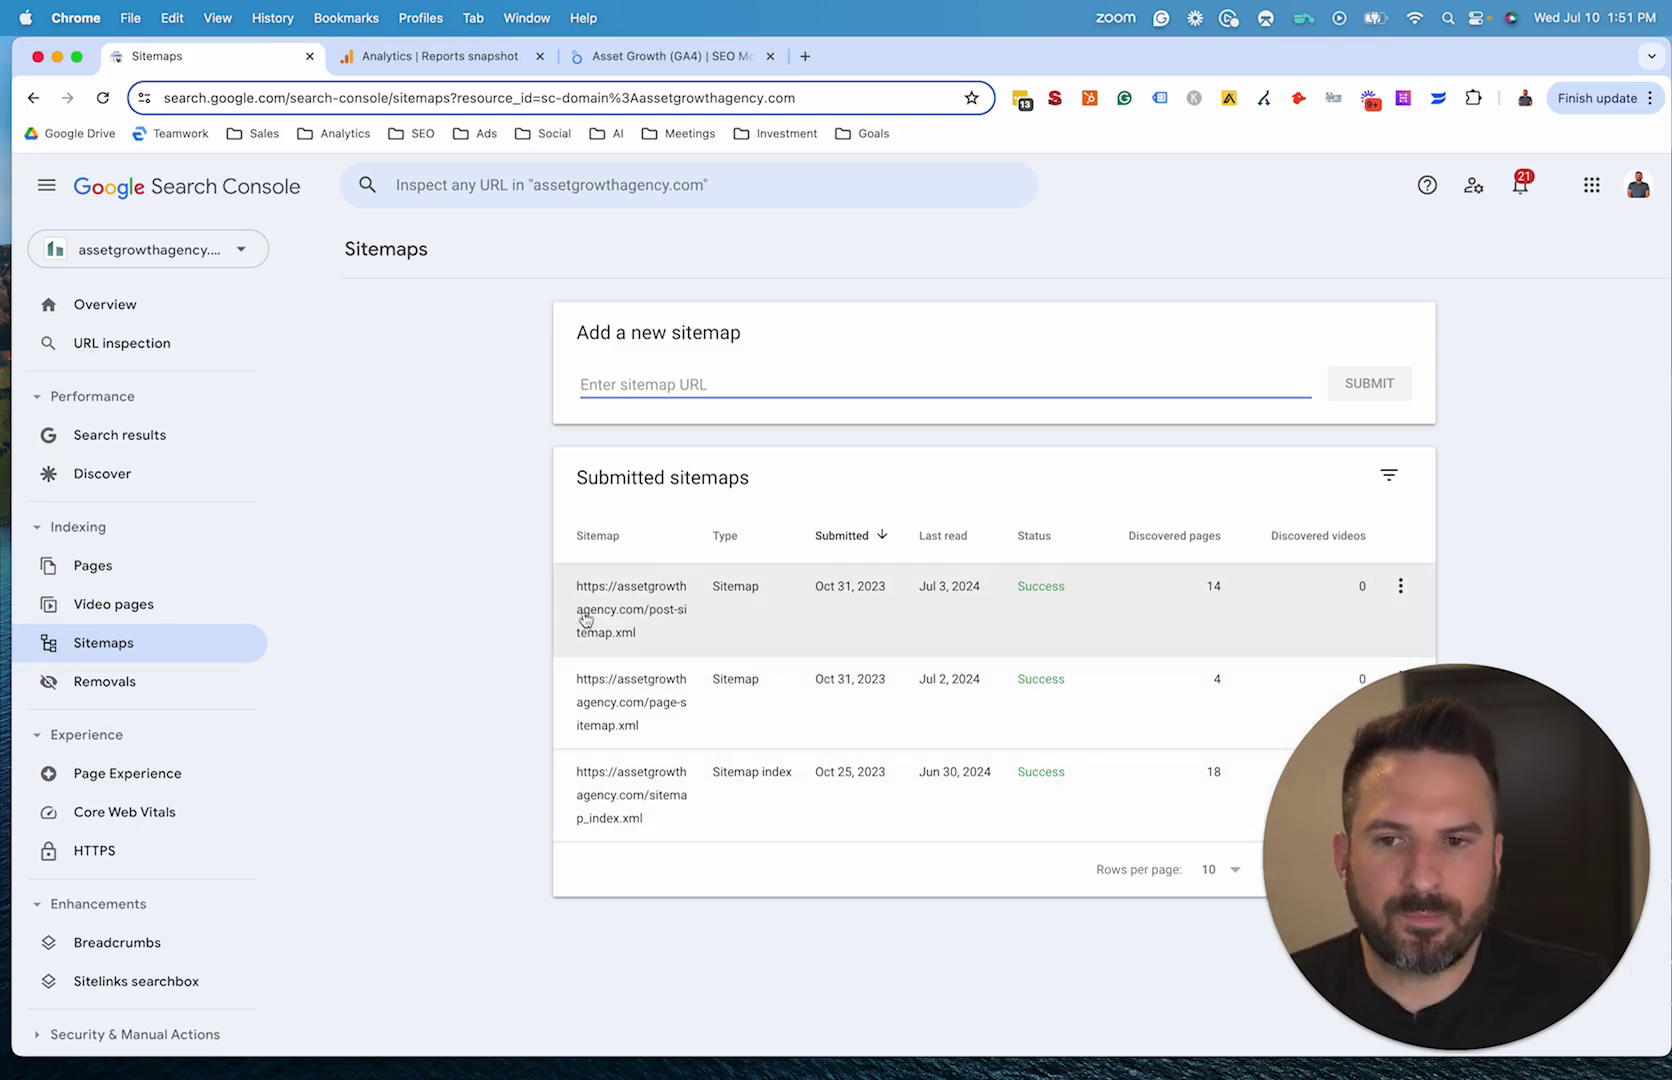
left_click(107, 811)
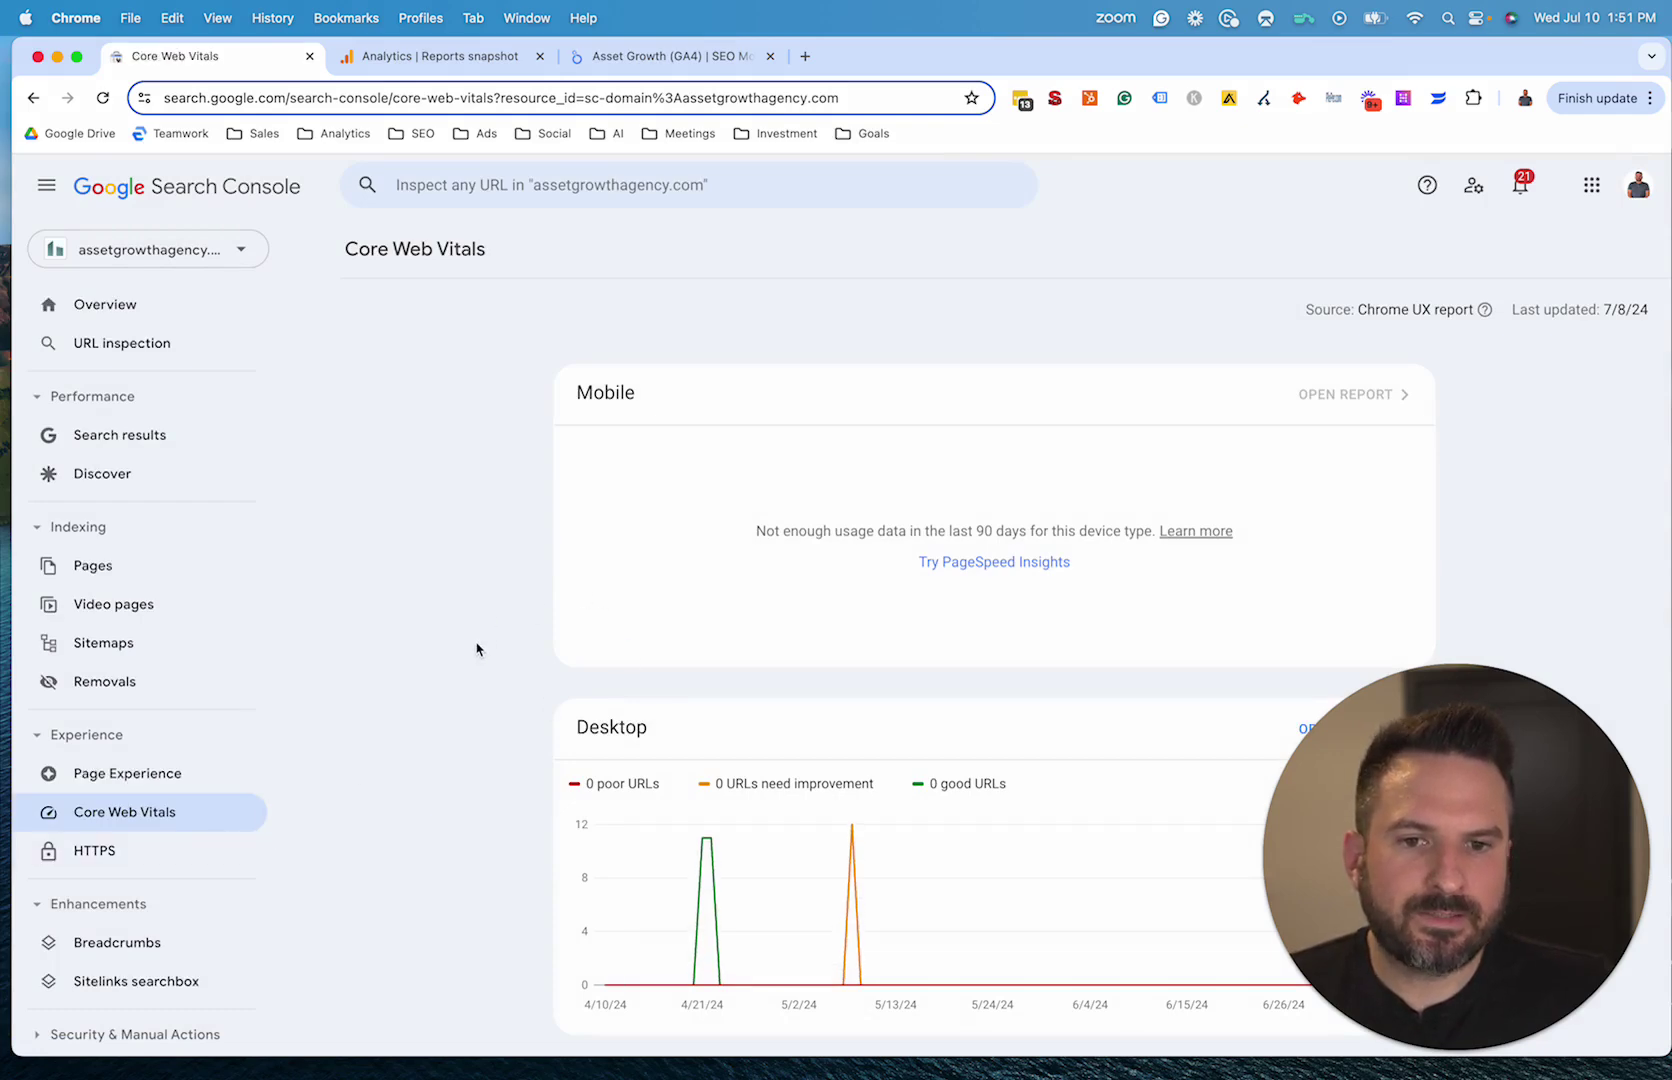
scroll(476, 650, "down", 1)
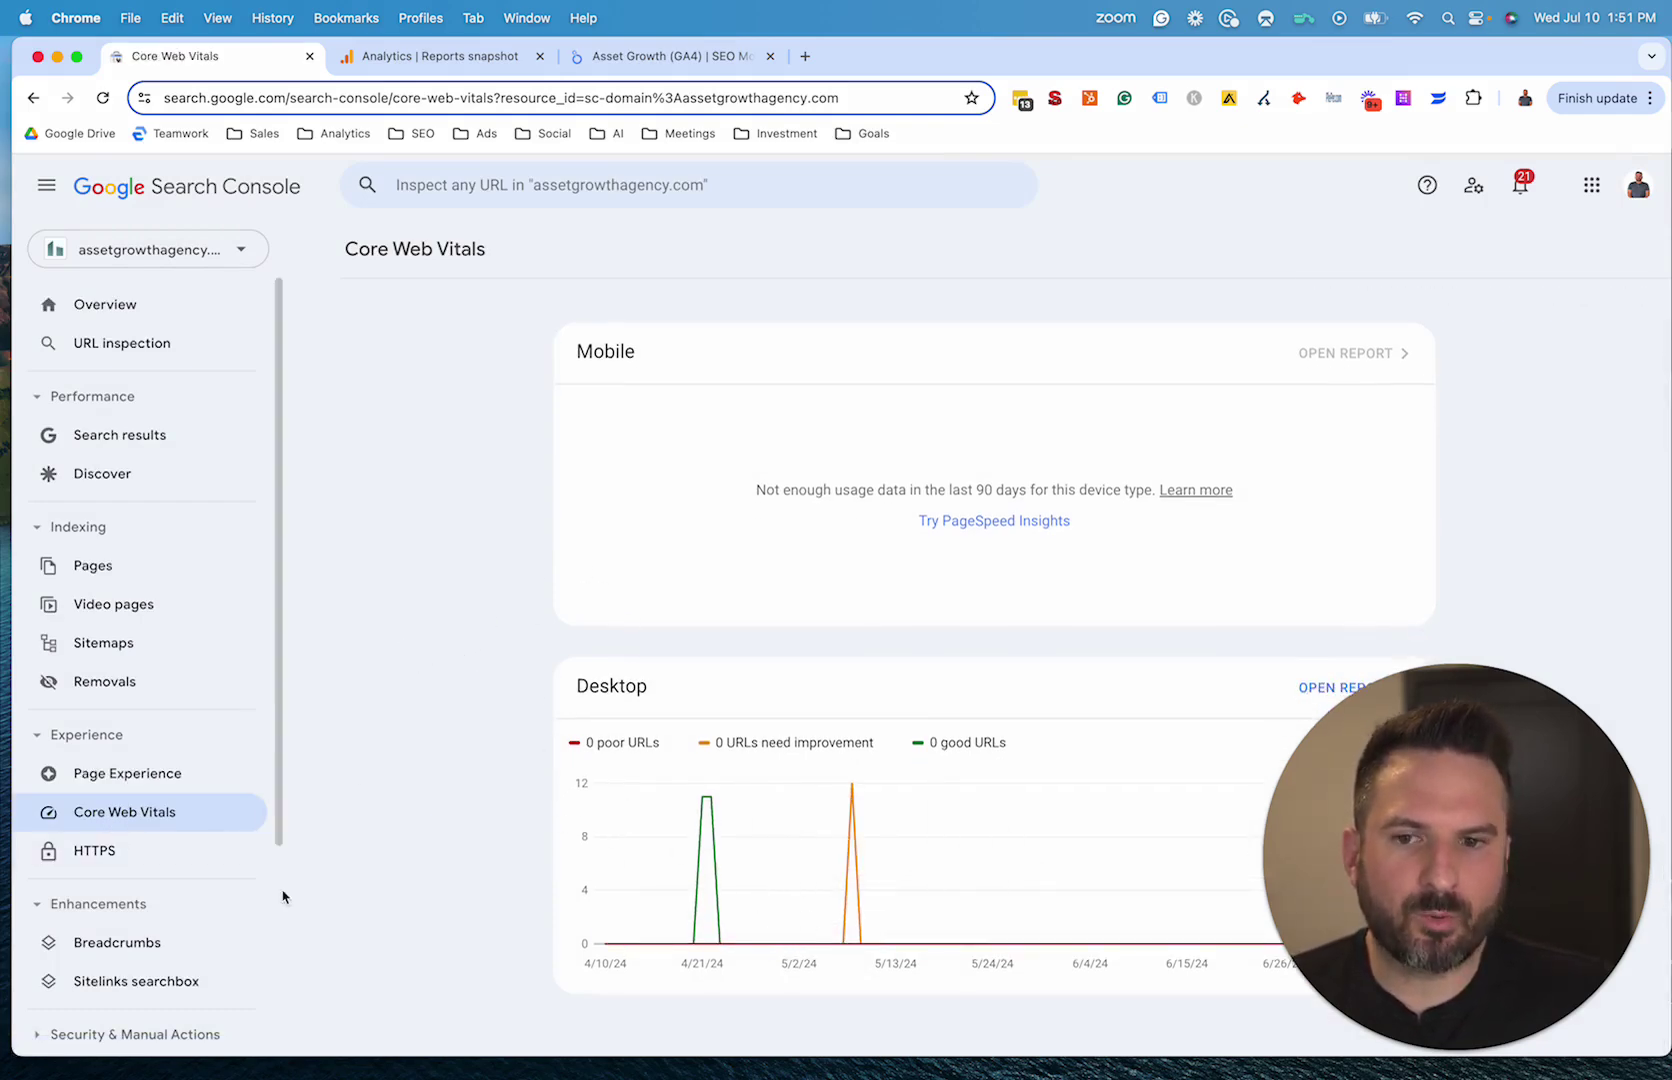
left_click(164, 785)
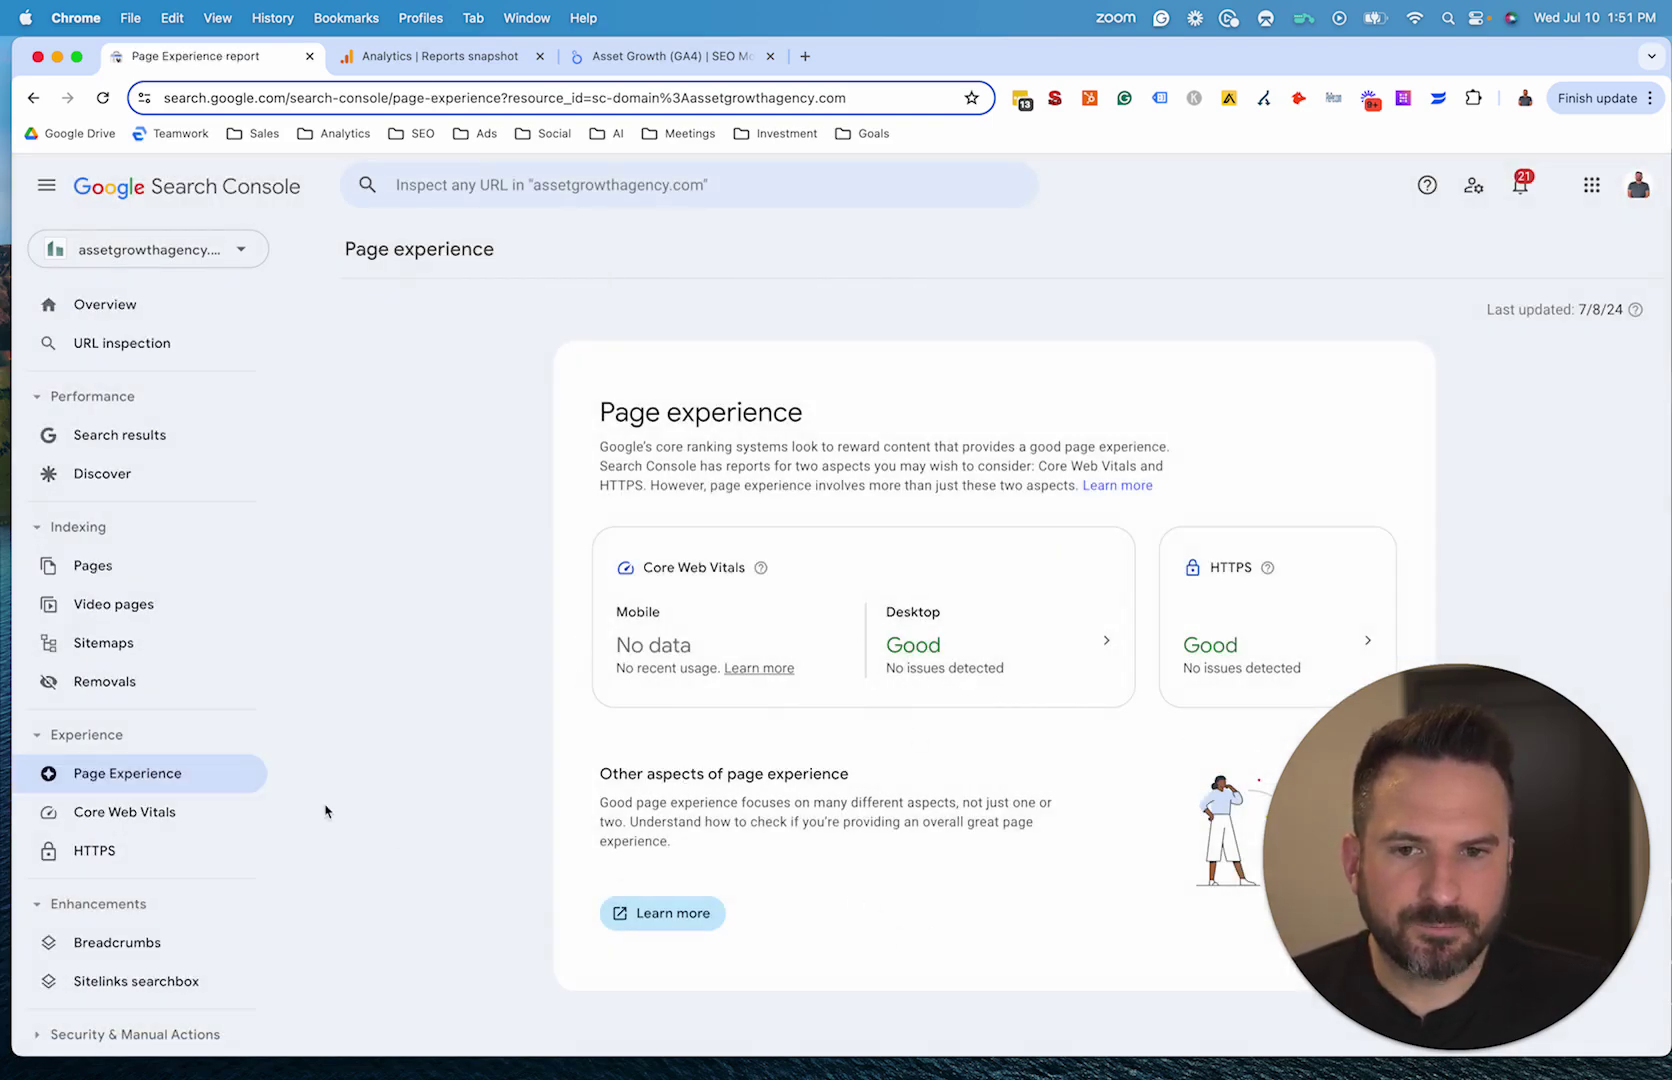
scroll(130, 860, "down", 4)
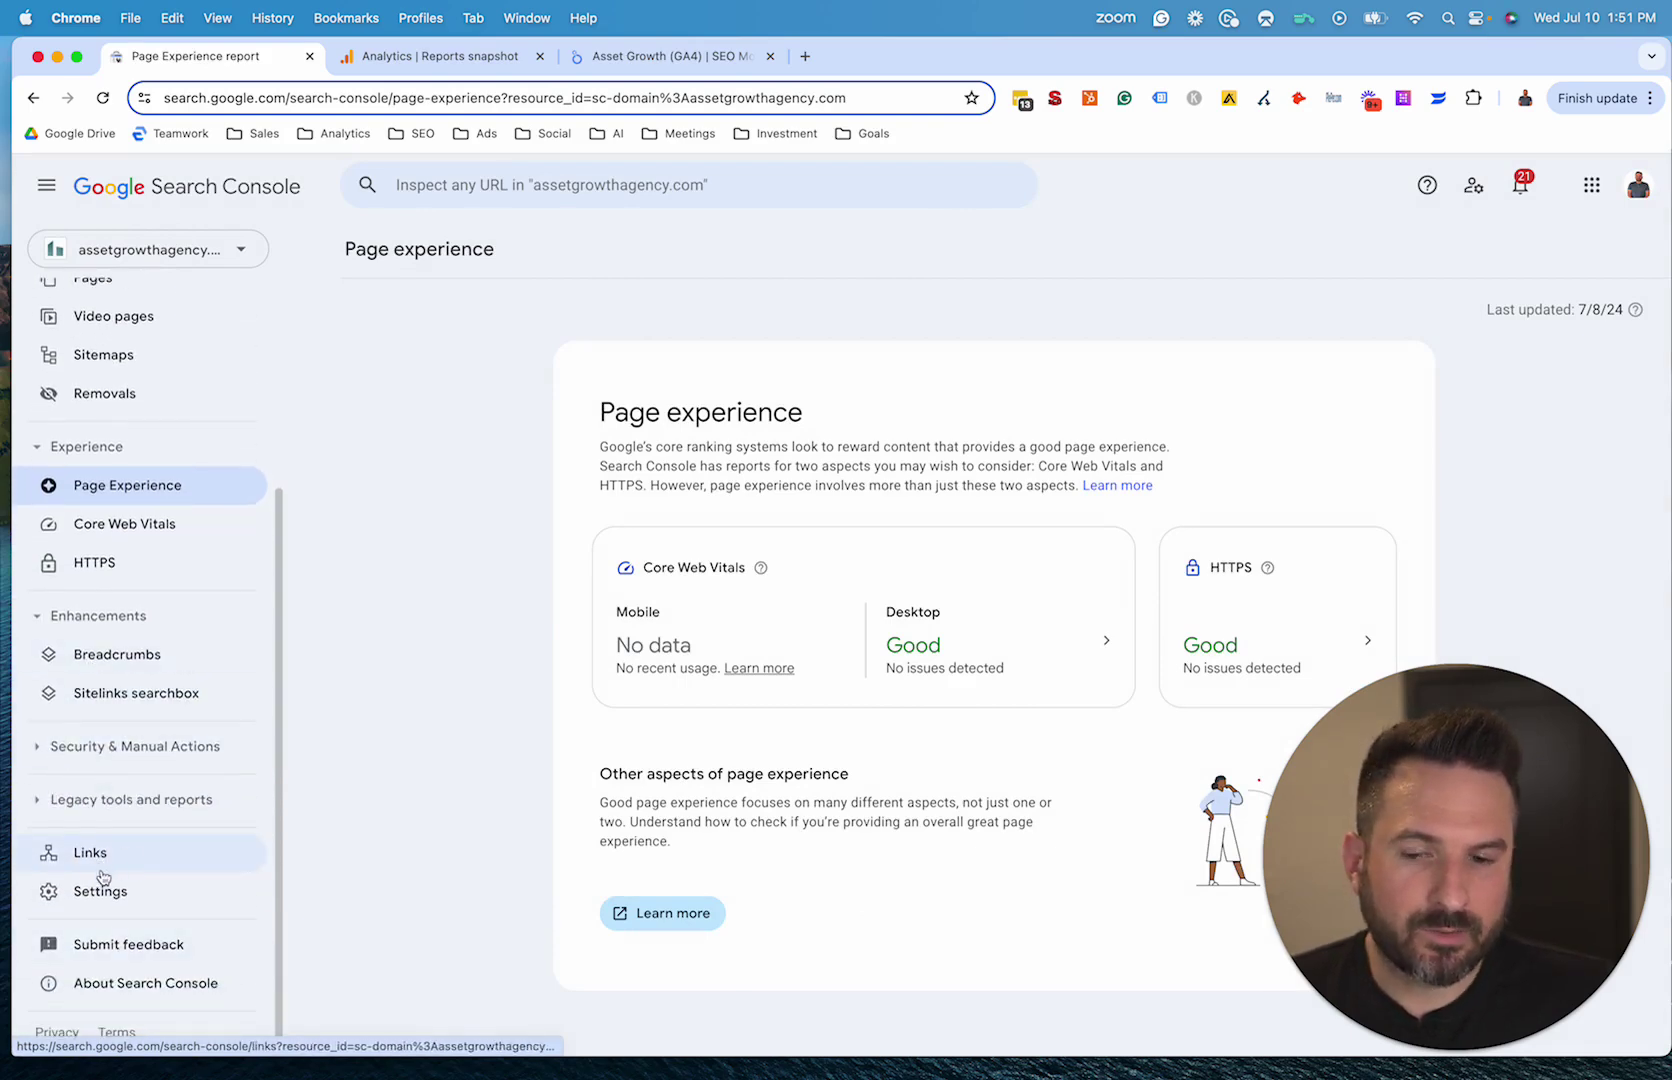
Step: Open the Links report and scan its external and internal links tables
left_click(100, 853)
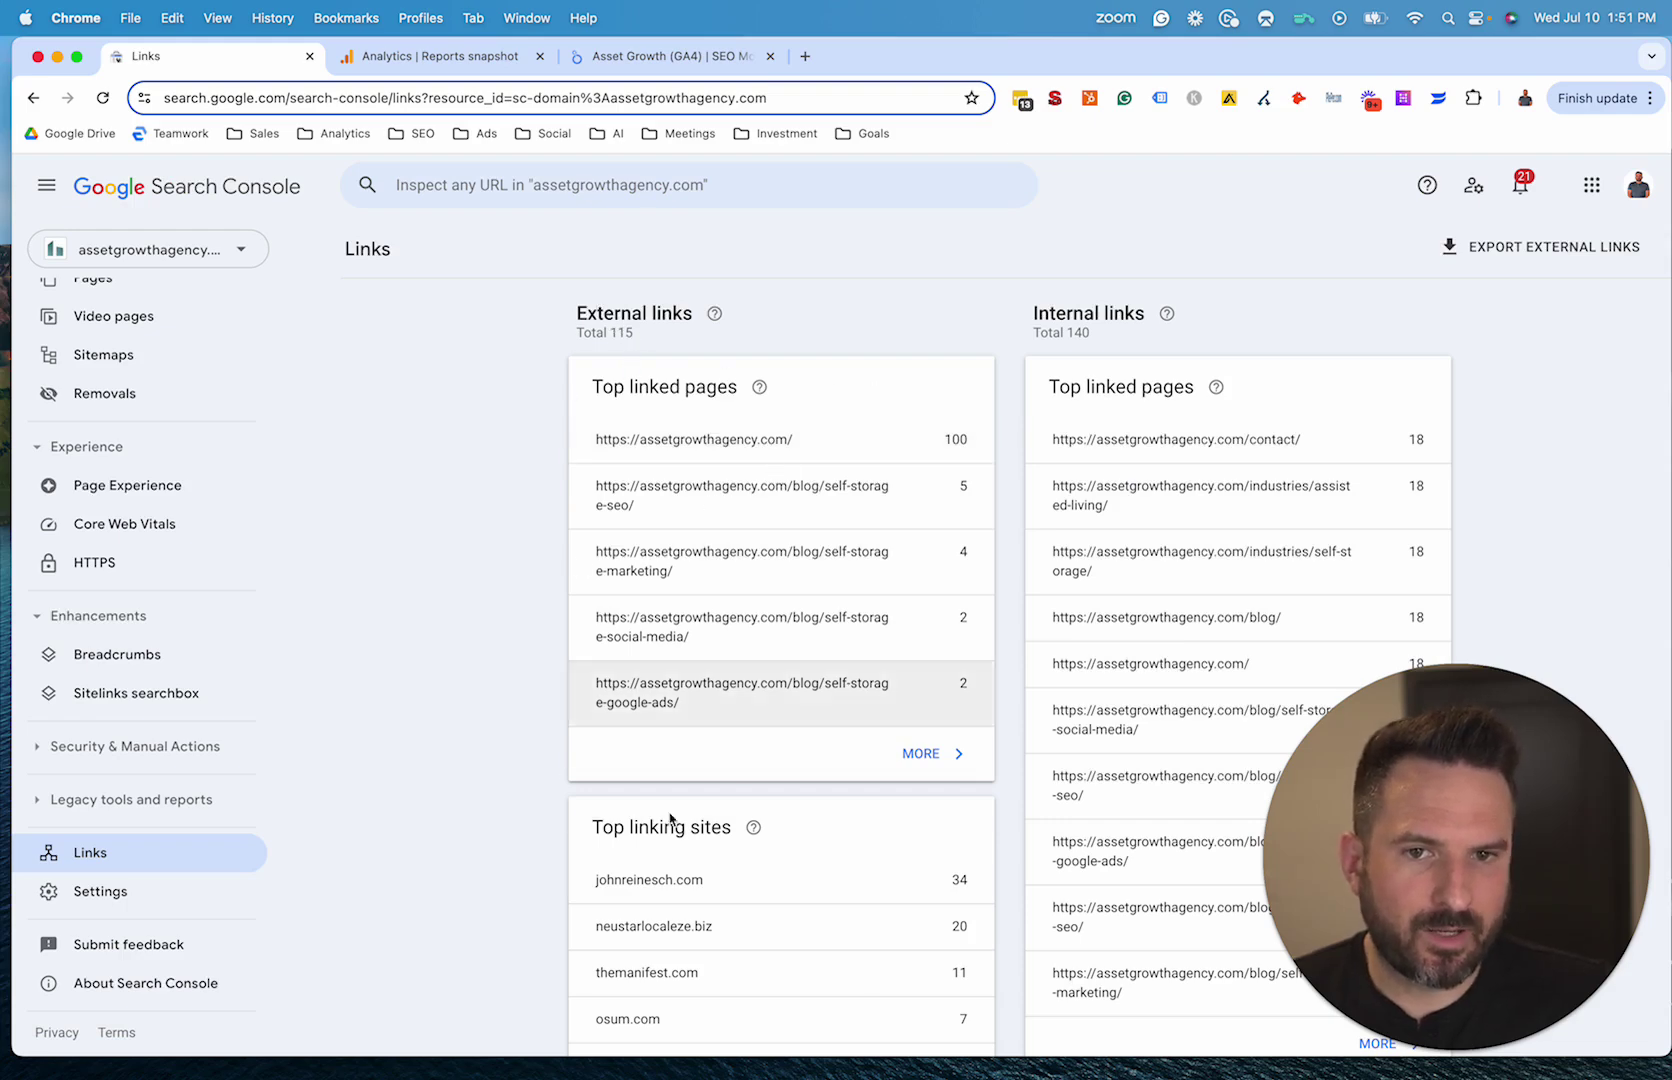
scroll(978, 390, "down", 3)
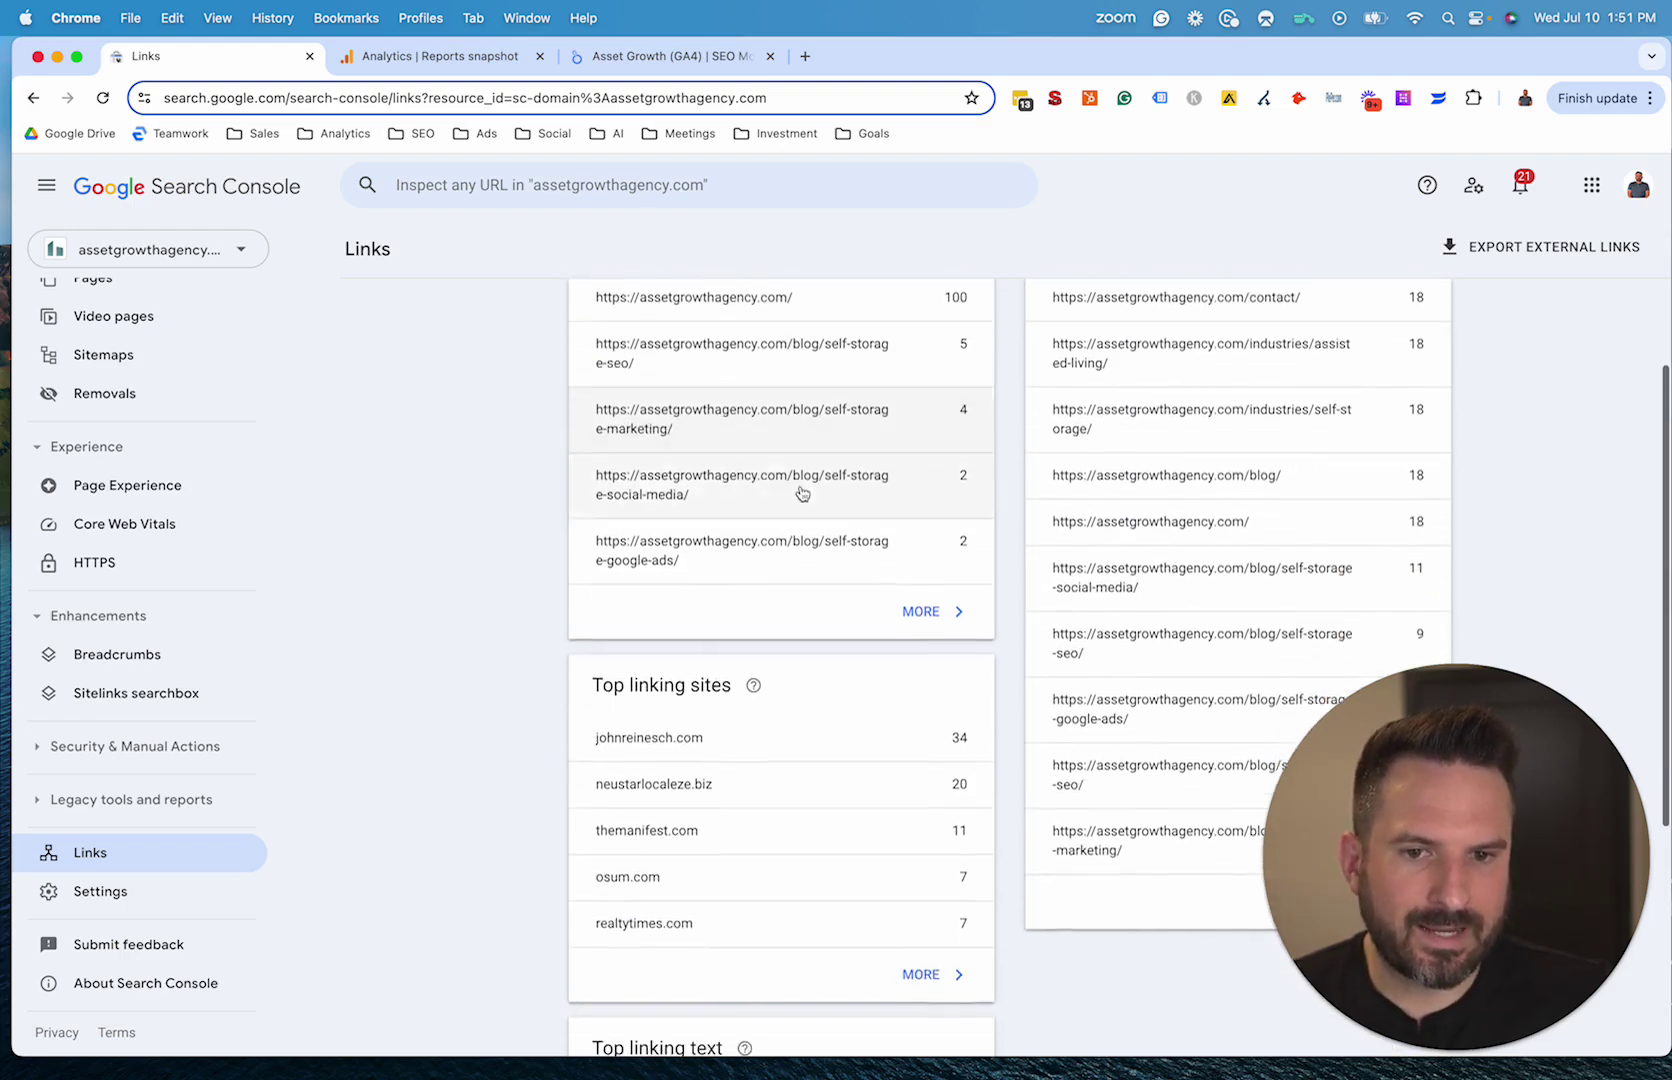
scroll(893, 513, "up", 3)
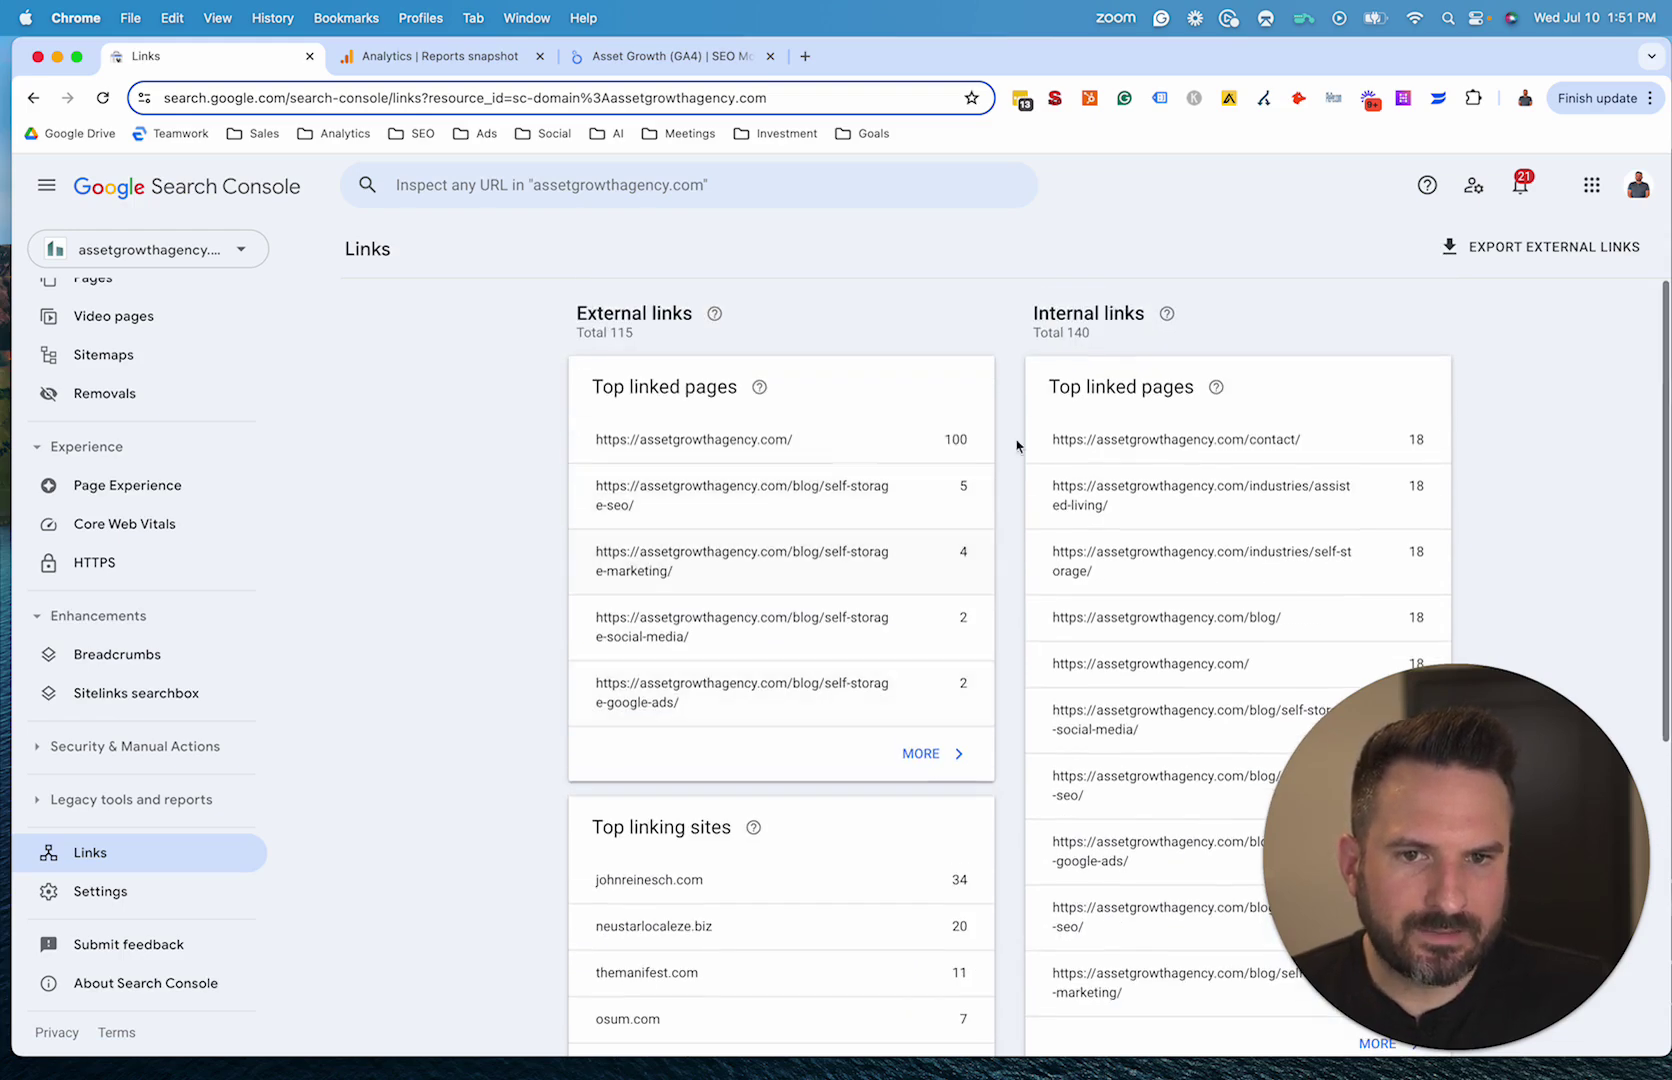
scroll(1254, 605, "down", 5)
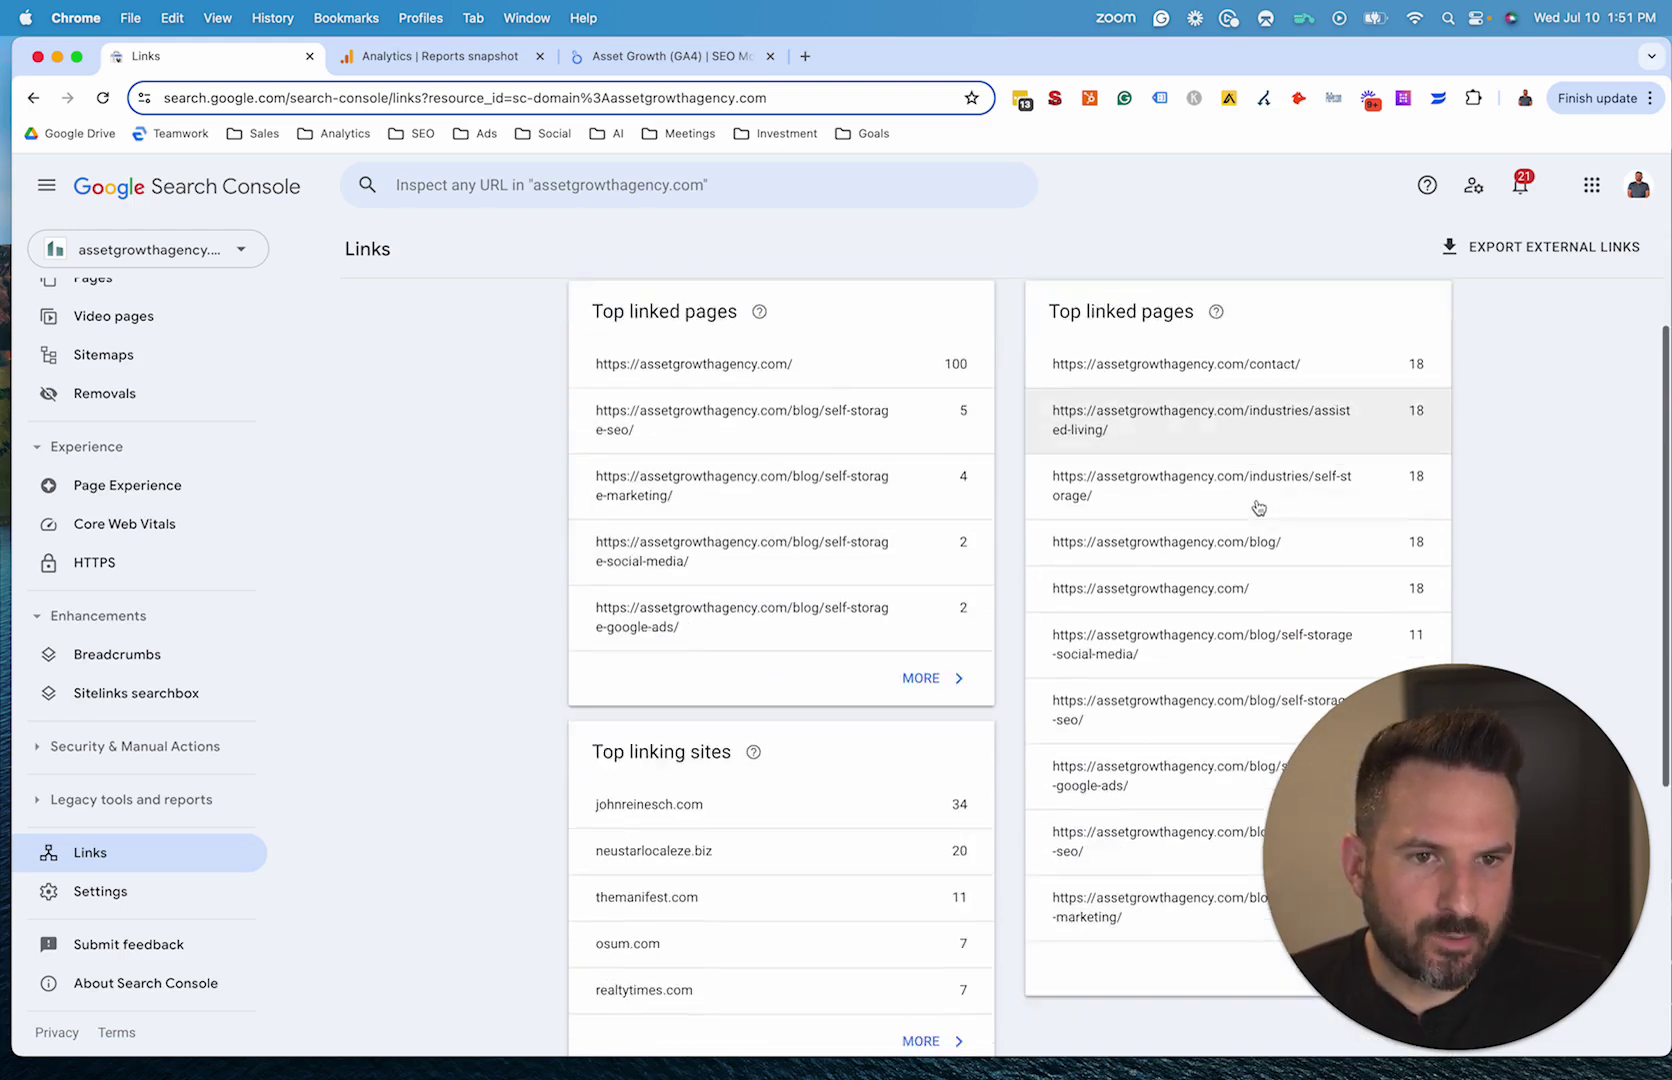
scroll(1243, 754, "up", 5)
scroll(1329, 482, "down", 4)
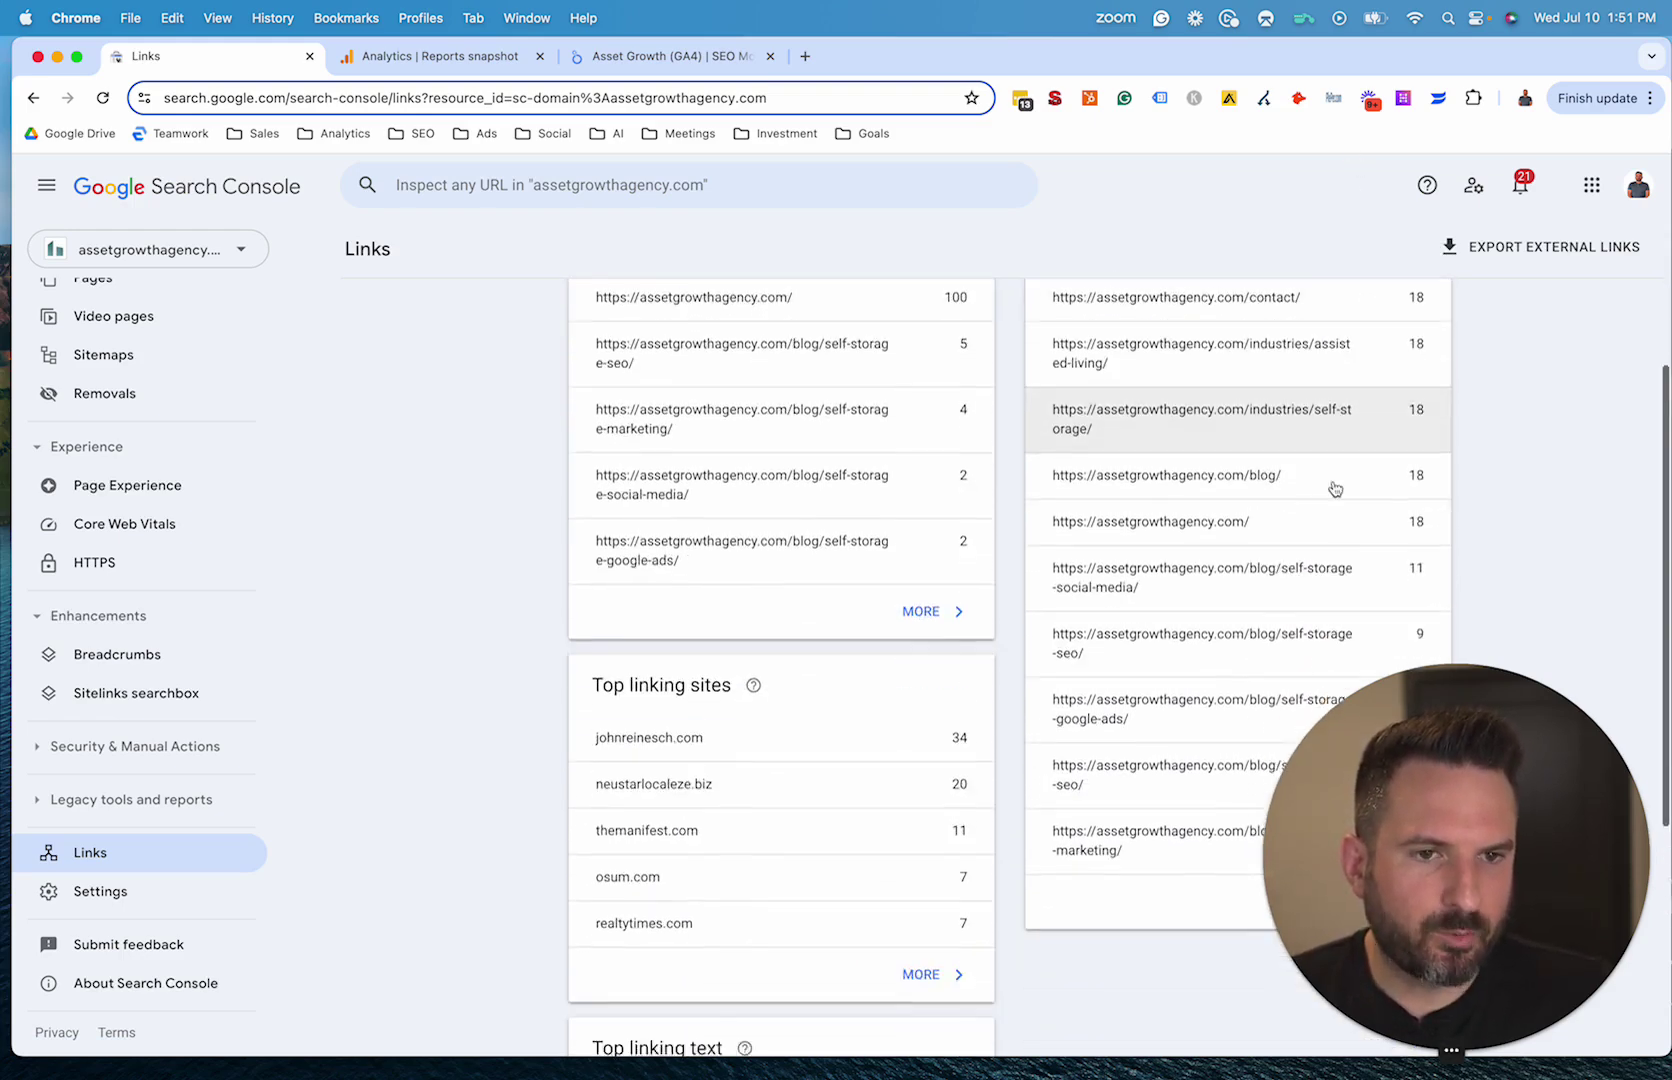
scroll(1295, 552, "up", 4)
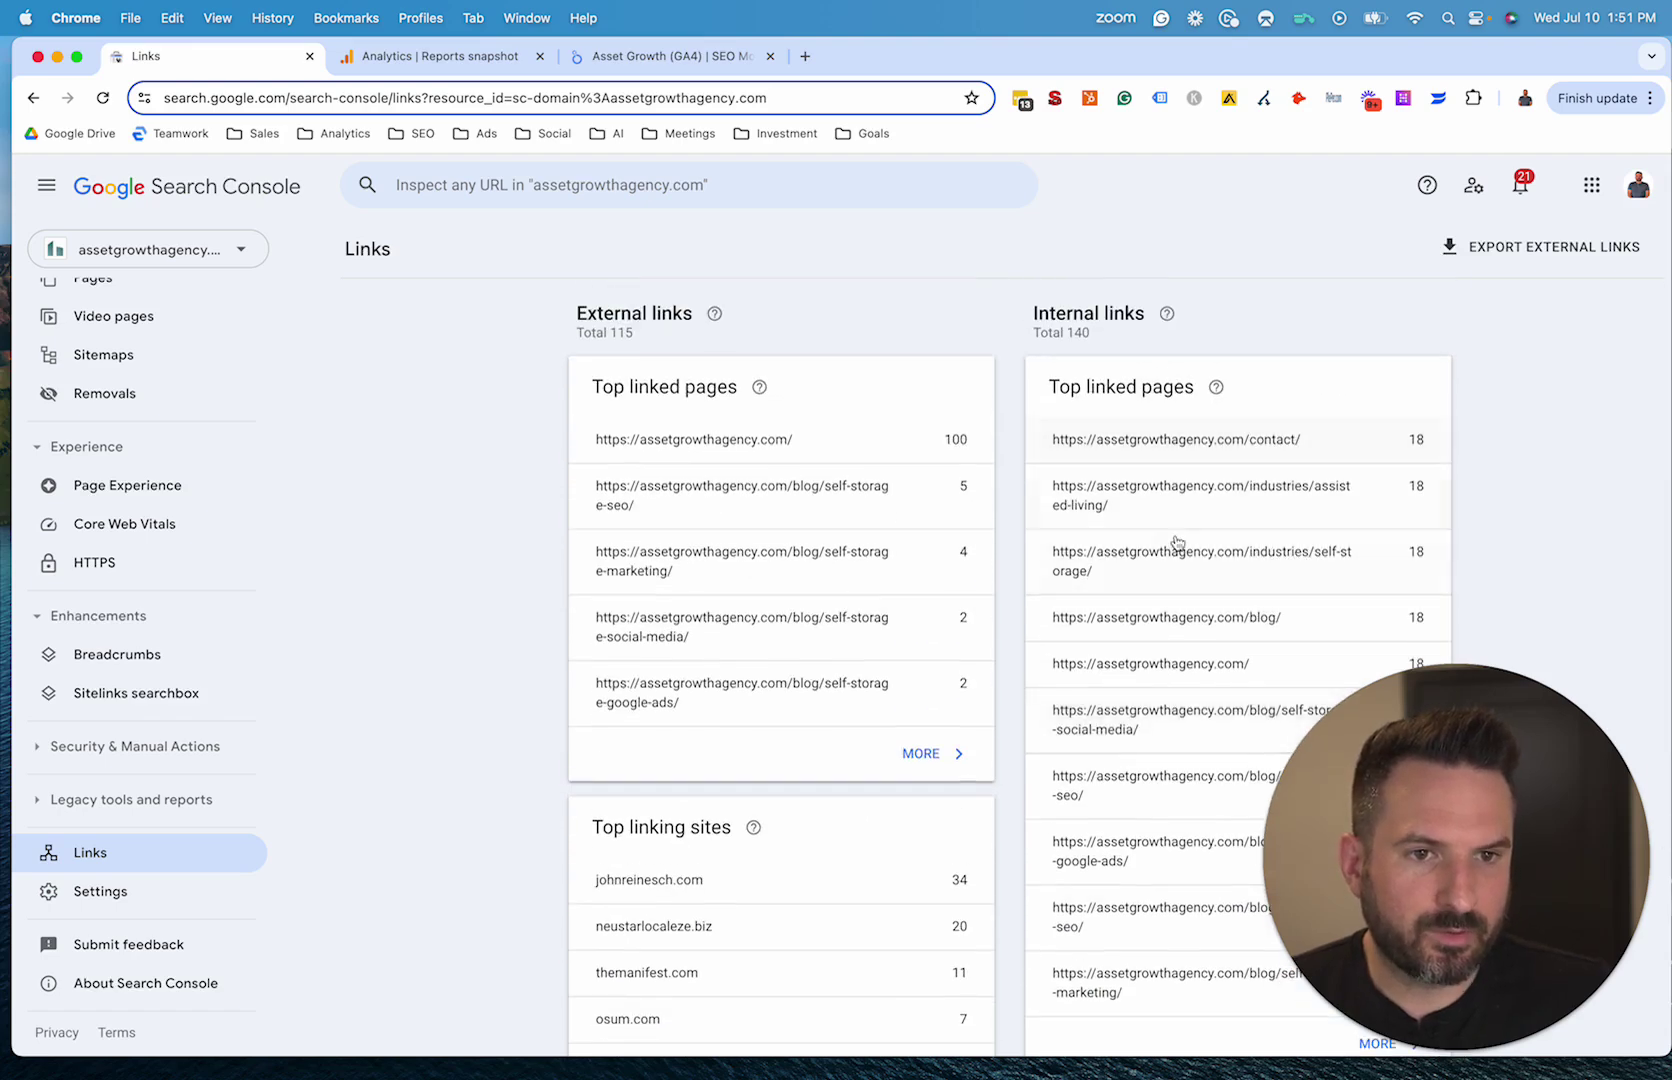
Step: List the pages linking internally to the assisted-living page, then return to the links overview
left_click(1205, 515)
scroll(822, 619, "down", 3)
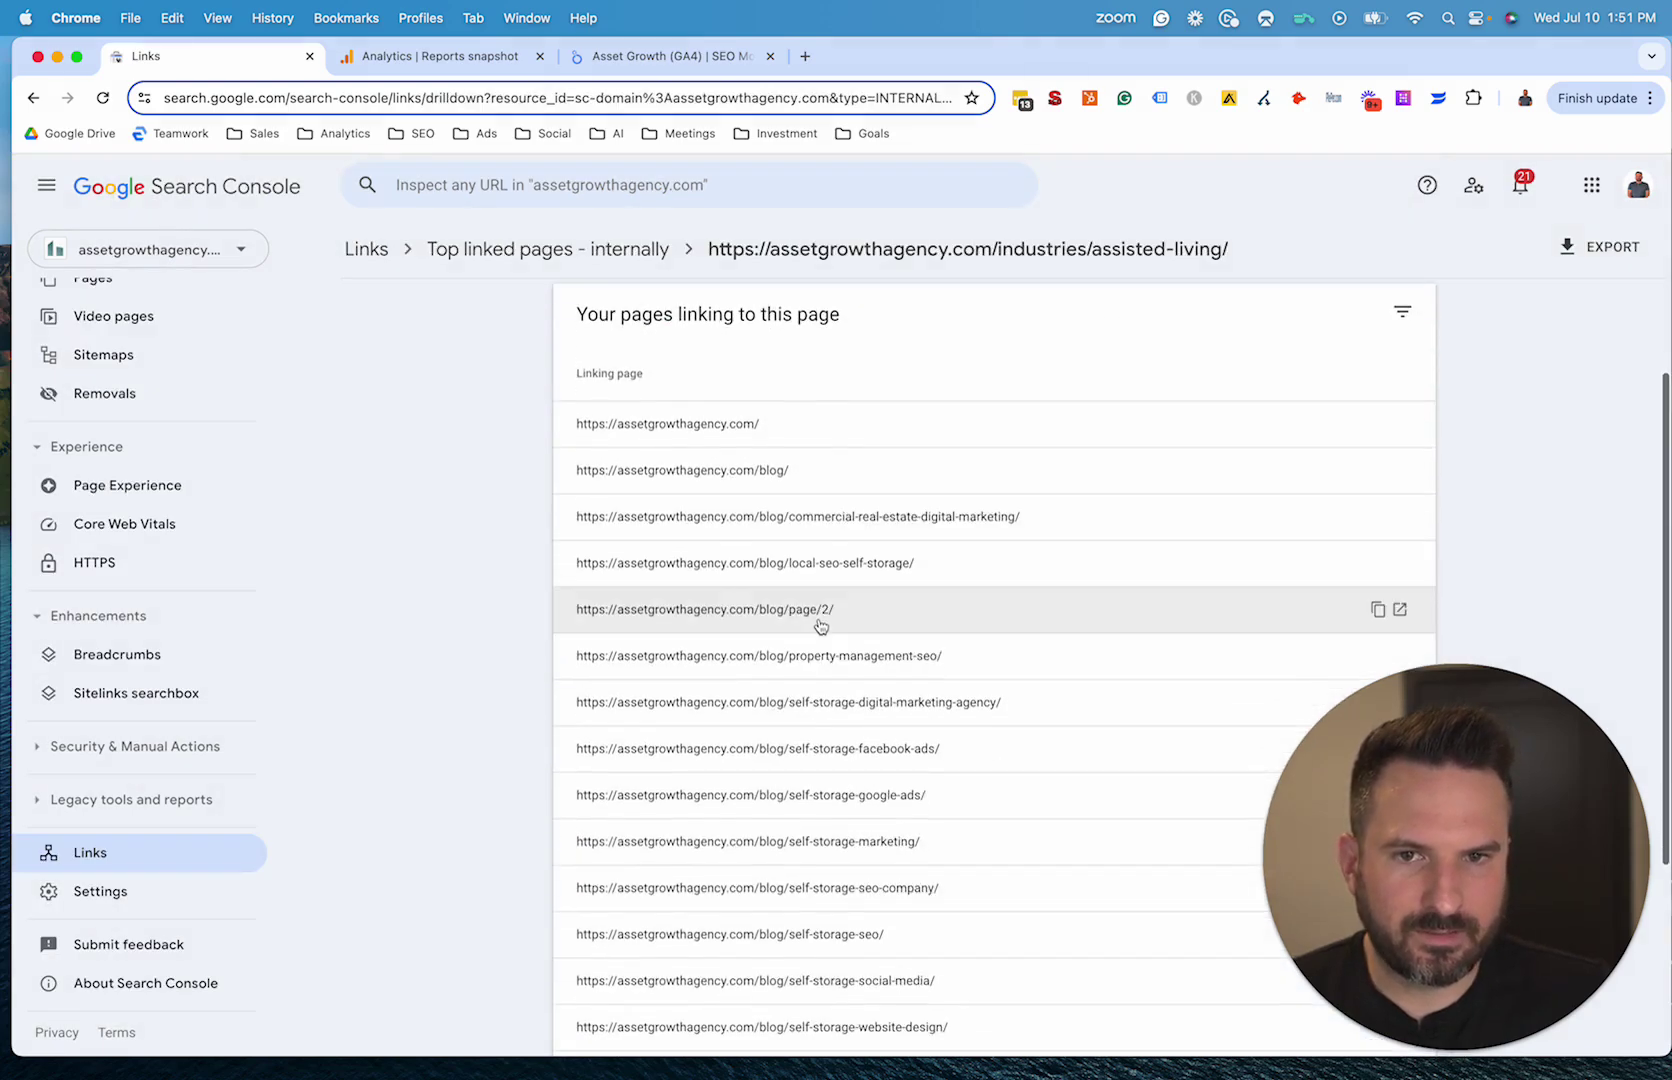
scroll(818, 625, "up", 3)
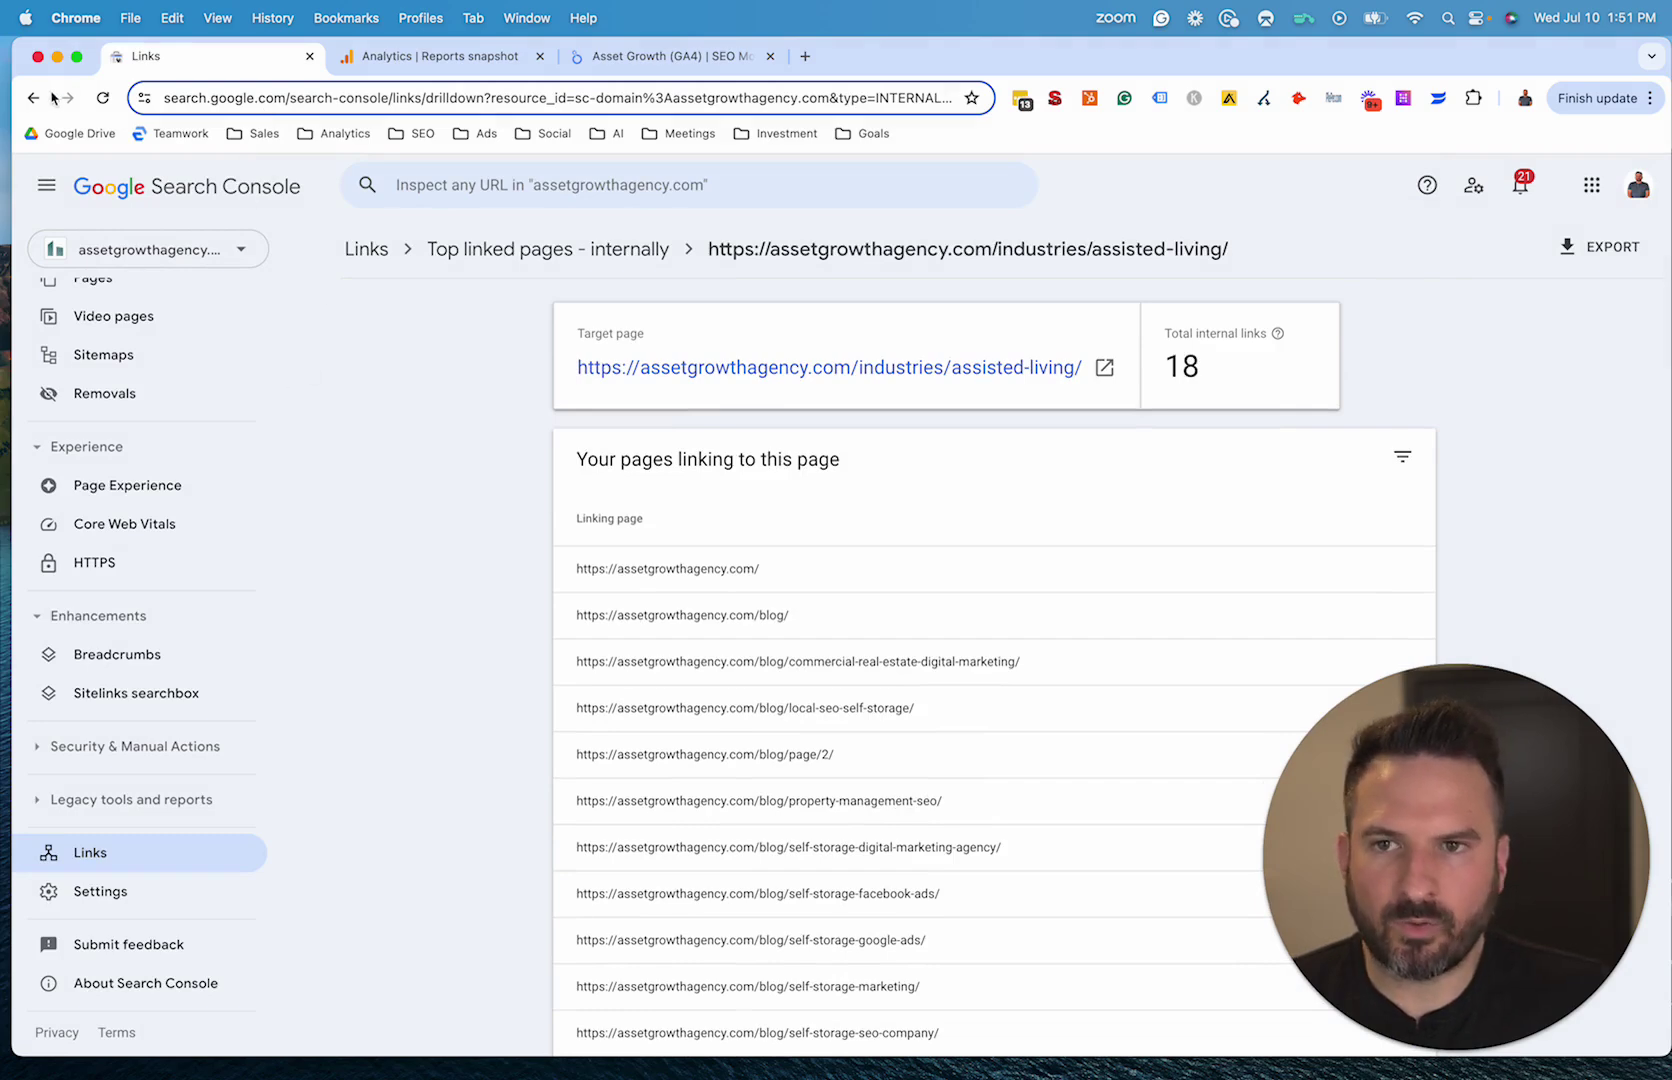
left_click(45, 97)
scroll(805, 720, "down", 3)
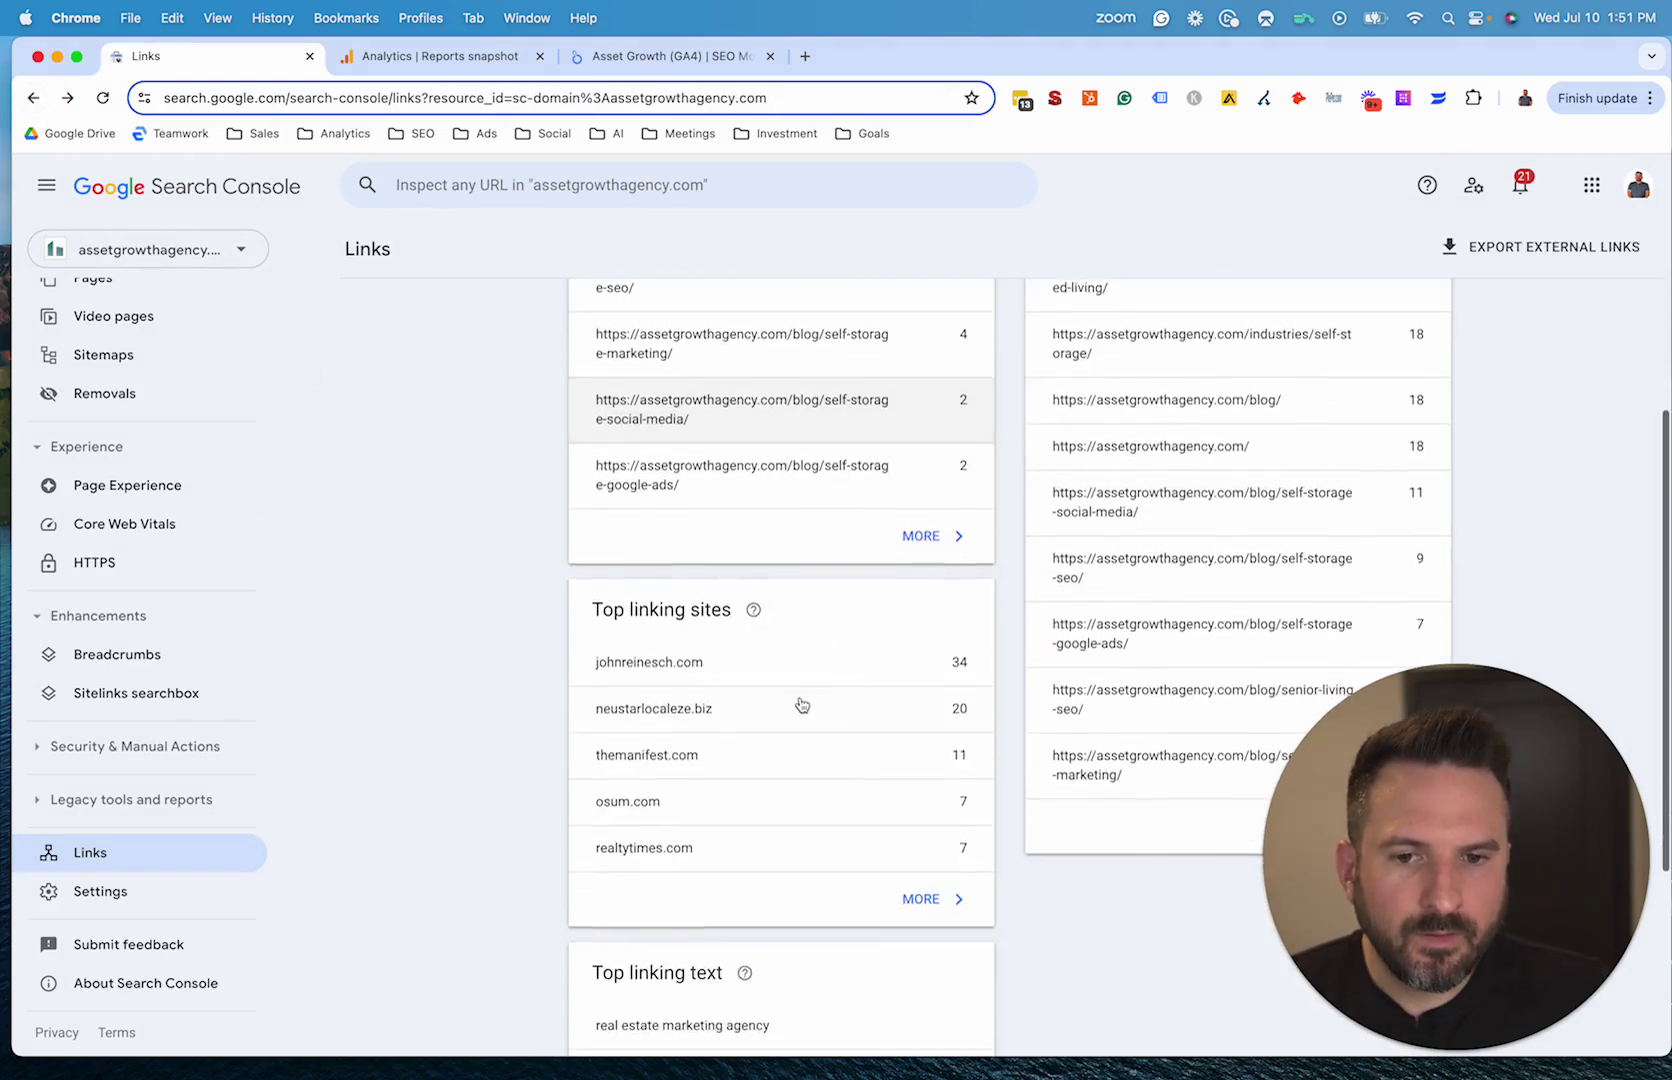
scroll(801, 705, "down", 1)
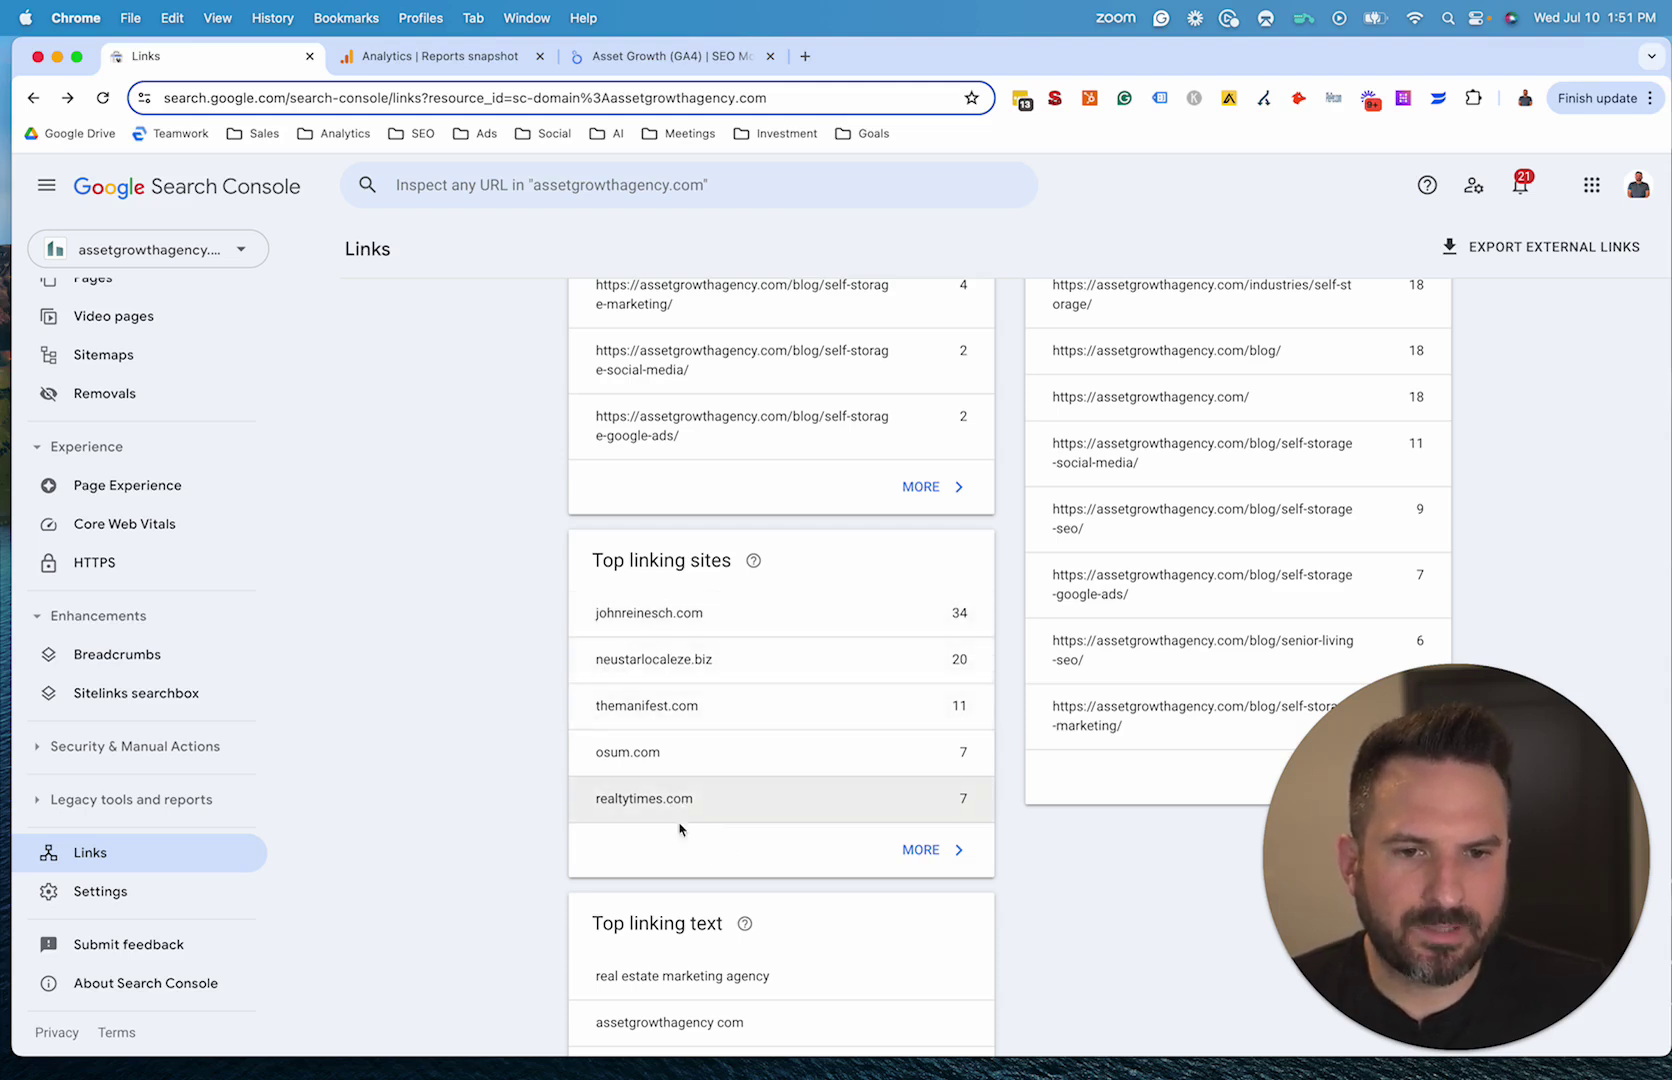
scroll(750, 731, "down", 5)
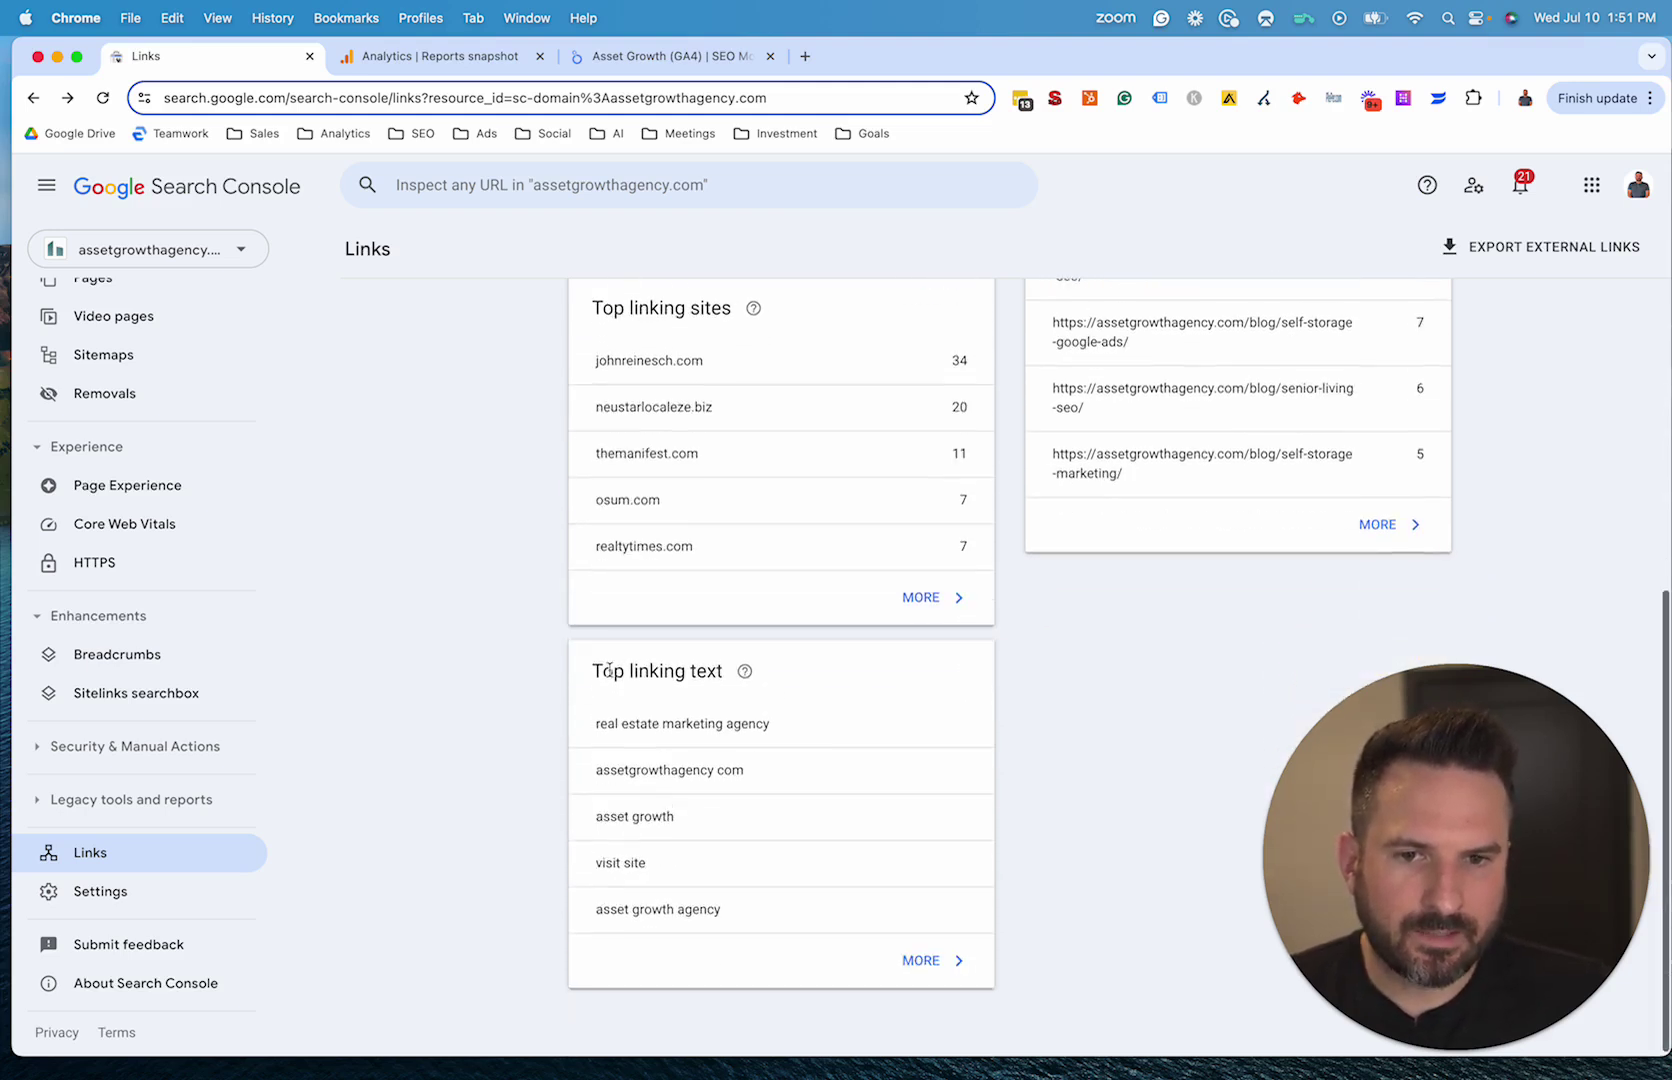
scroll(748, 777, "up", 10)
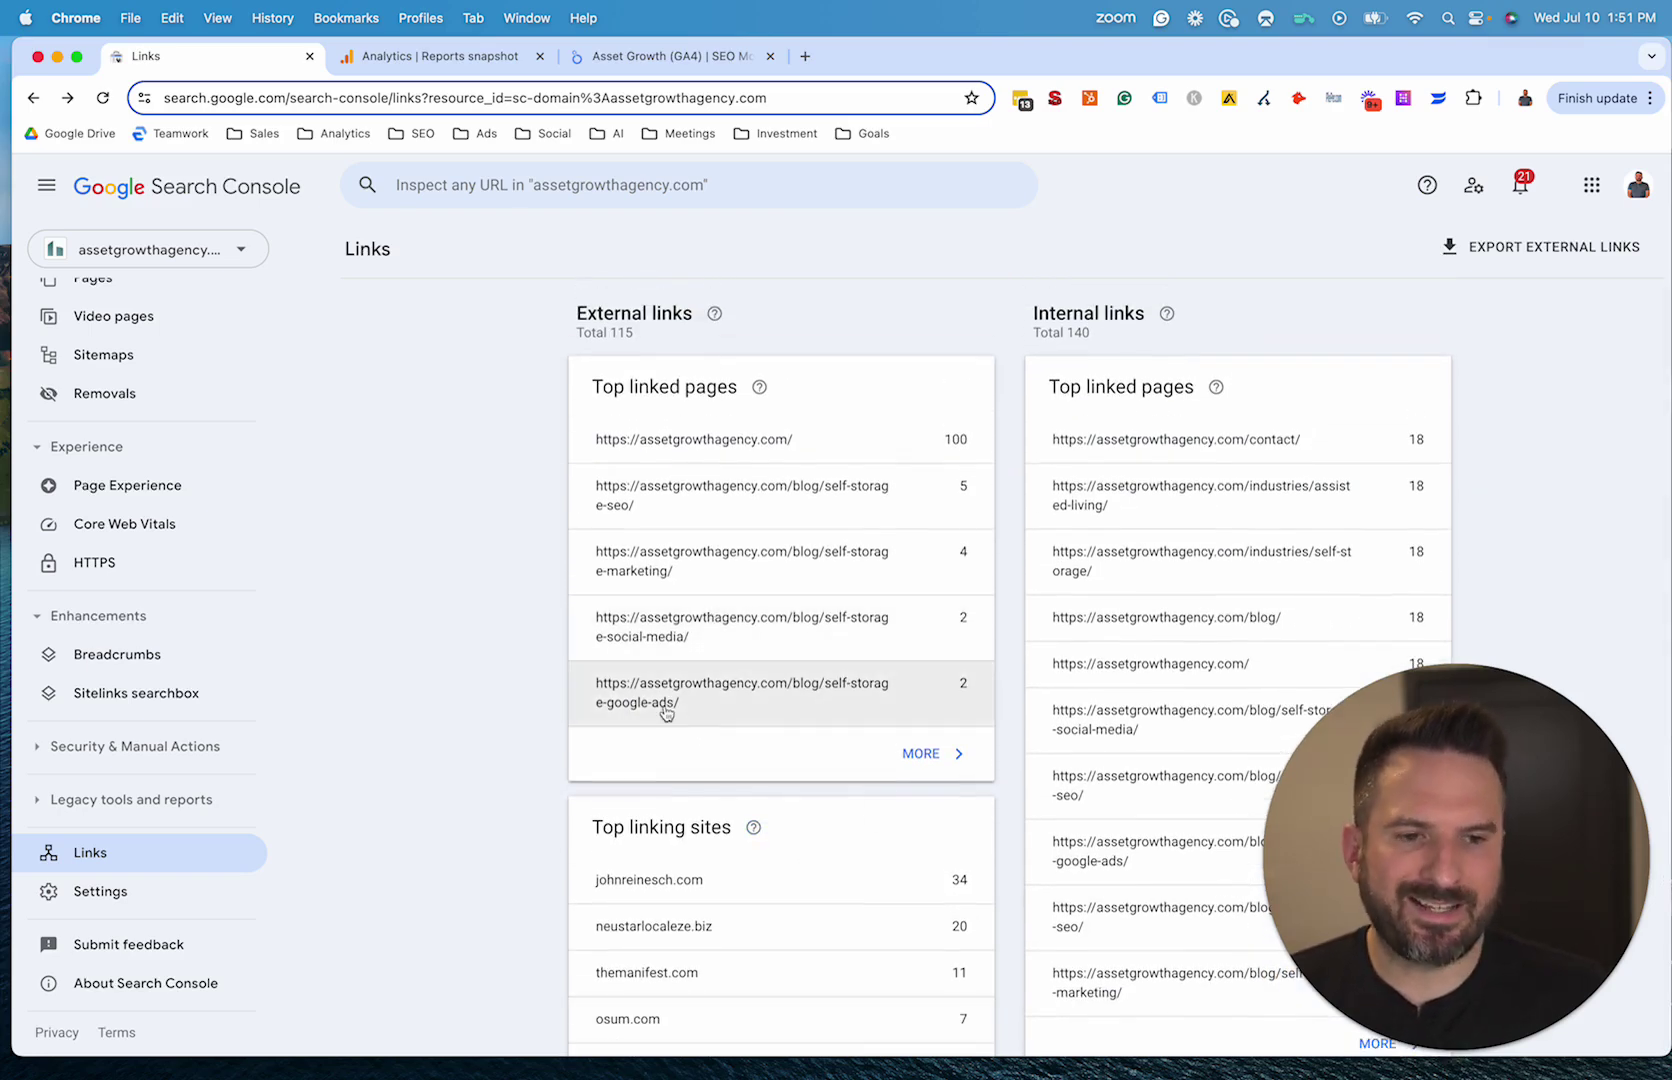
scroll(134, 567, "up", 3)
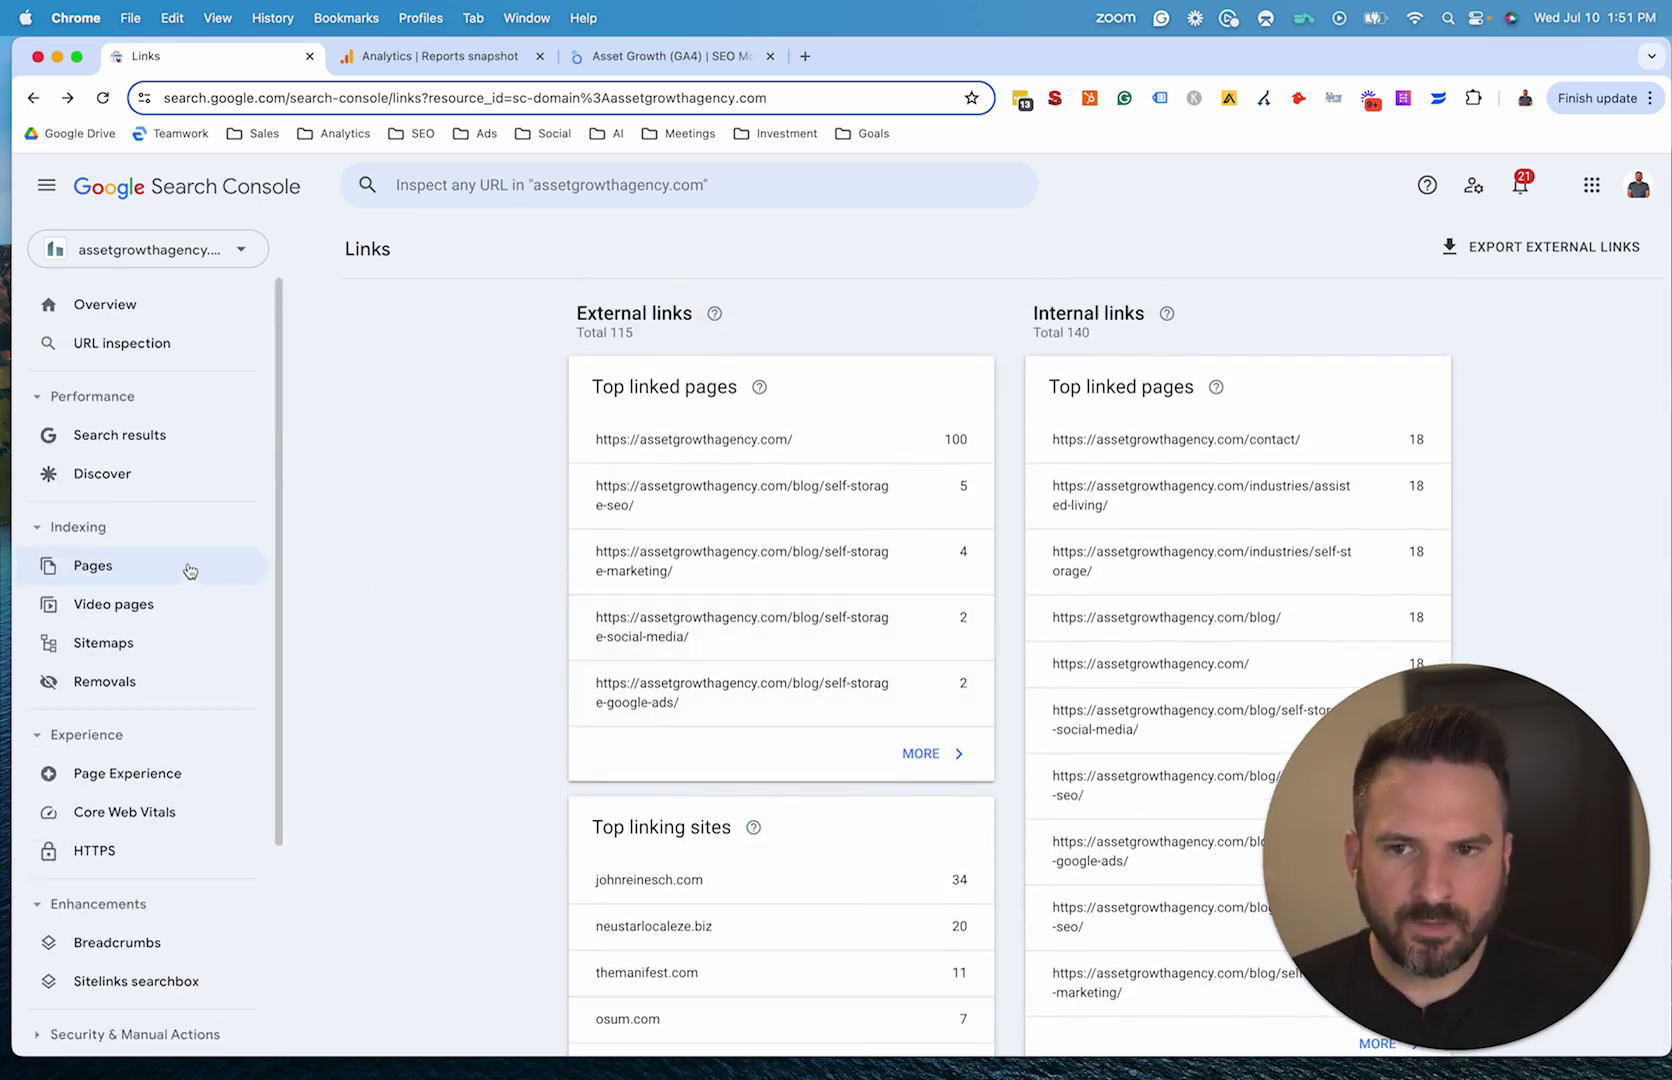
left_click(148, 434)
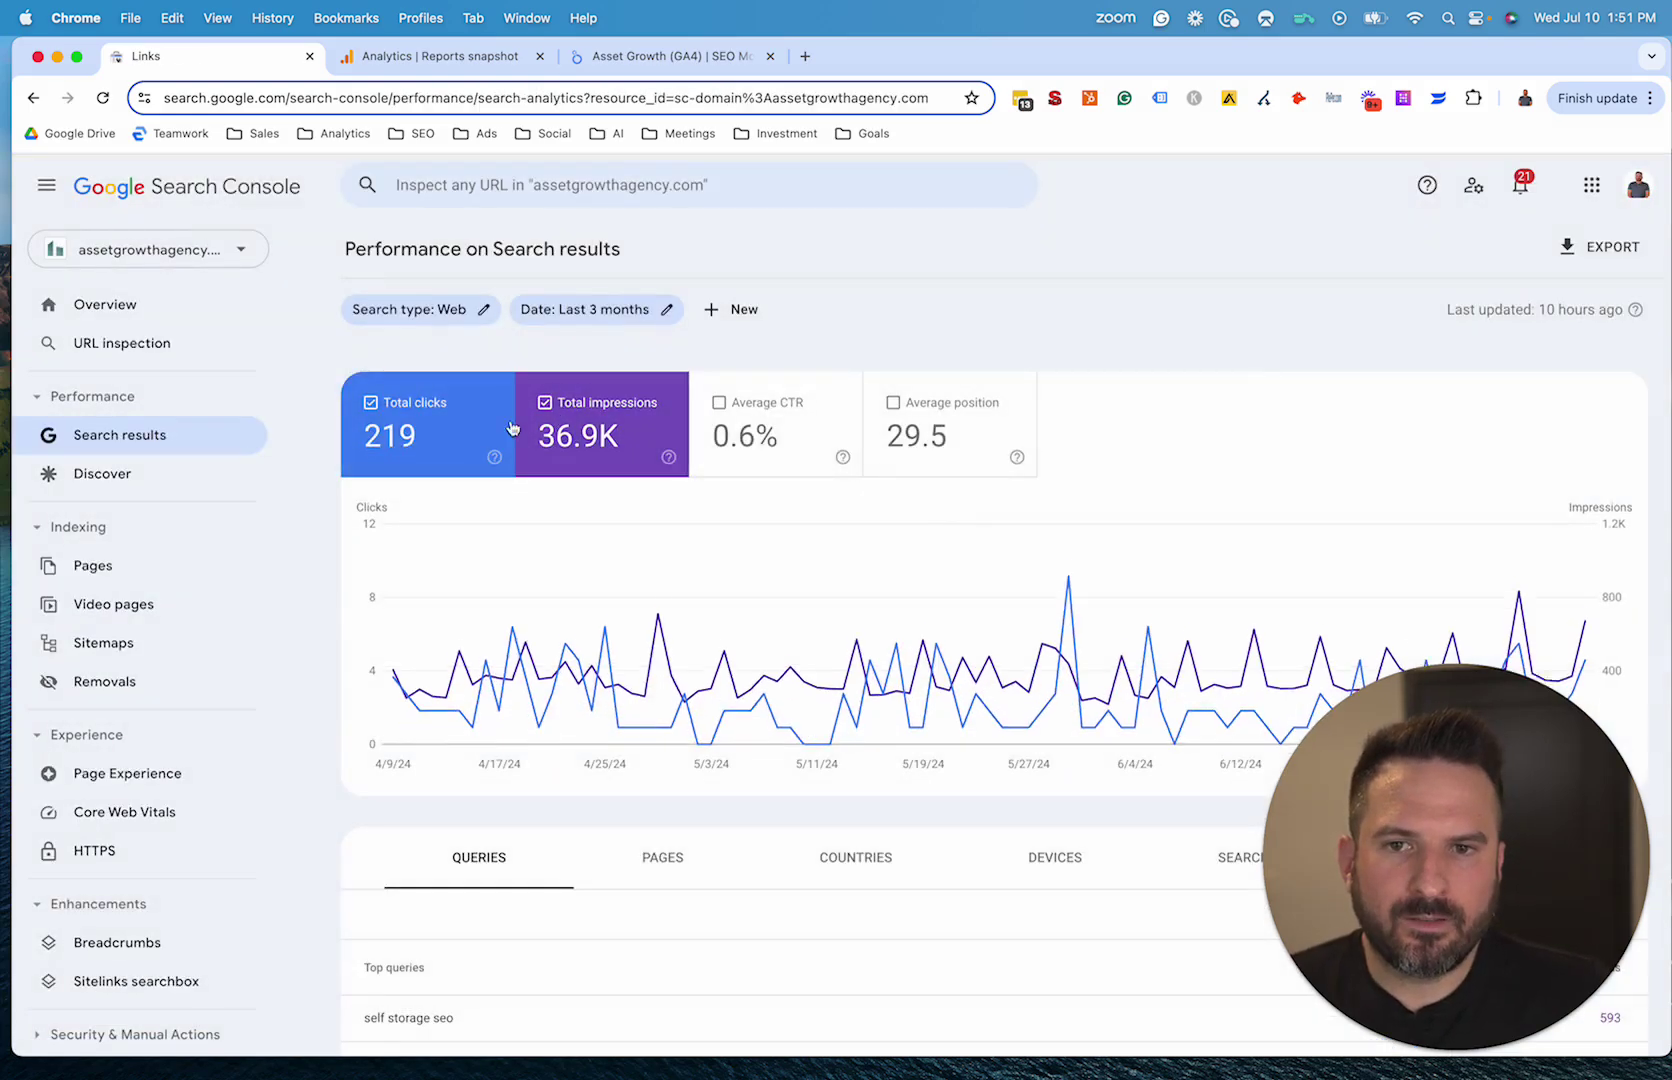
scroll(957, 688, "down", 2)
scroll(957, 688, "down", 2)
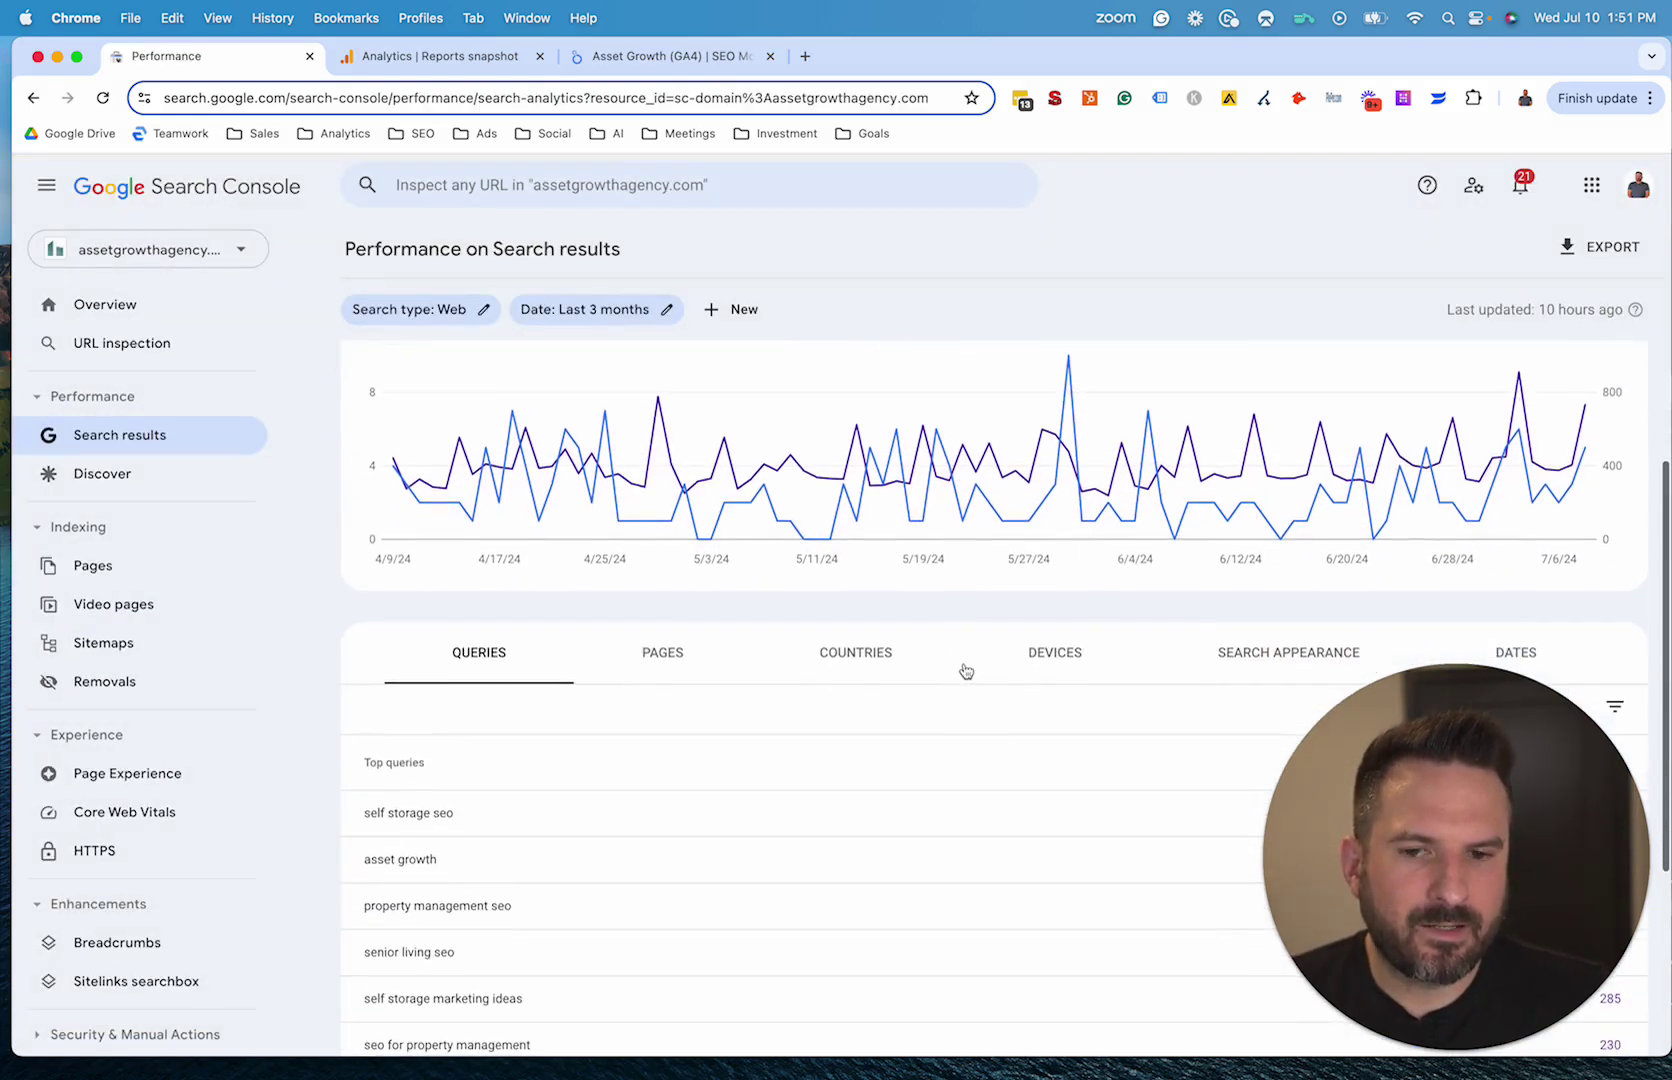
scroll(975, 686, "up", 4)
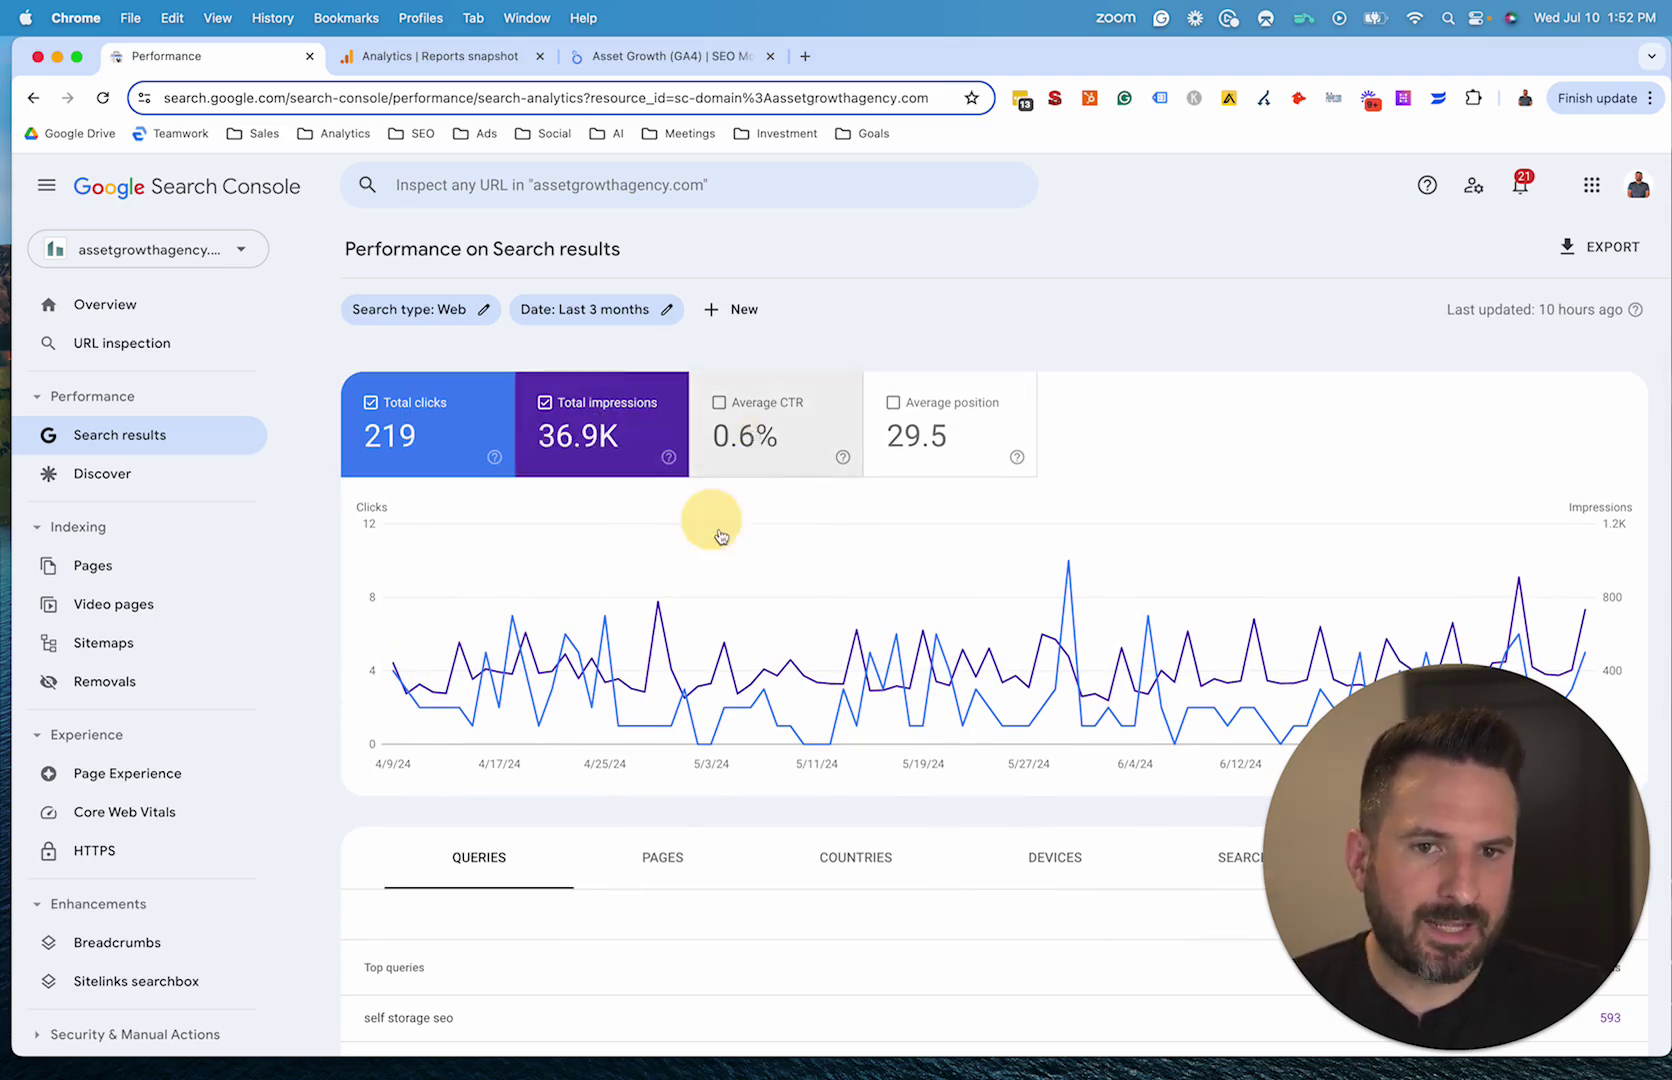
left_click(745, 440)
left_click(940, 430)
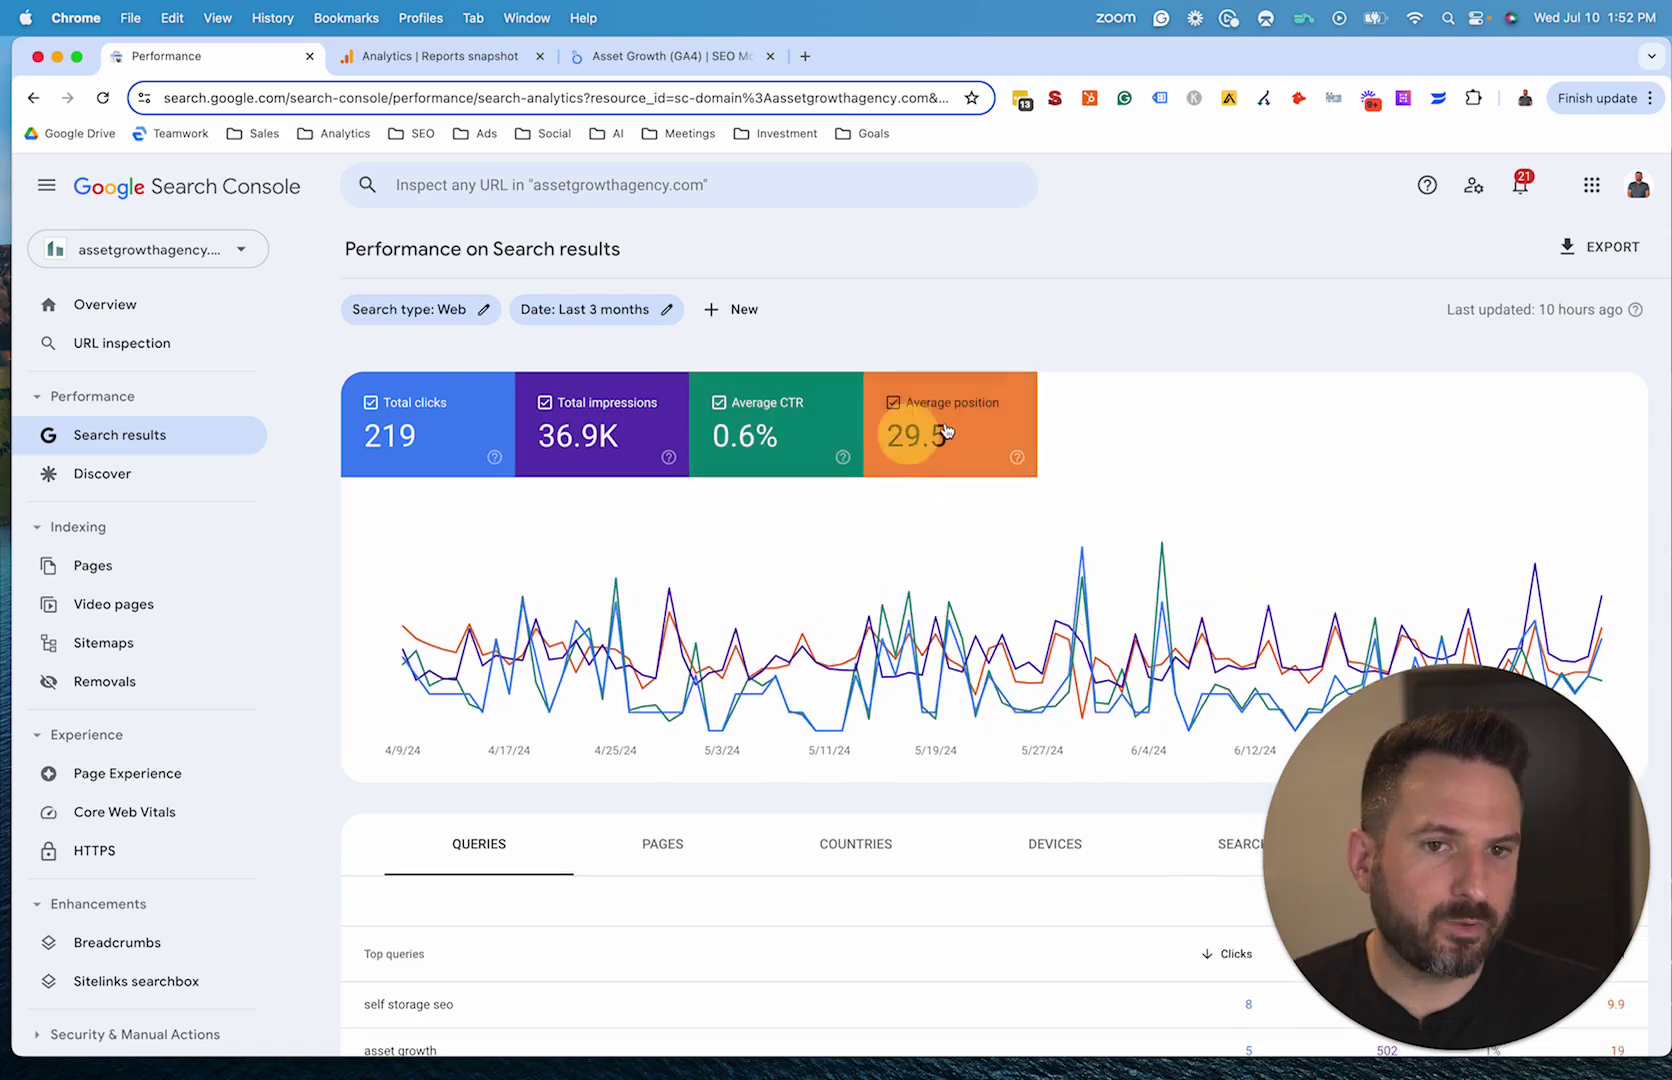
scroll(995, 503, "down", 5)
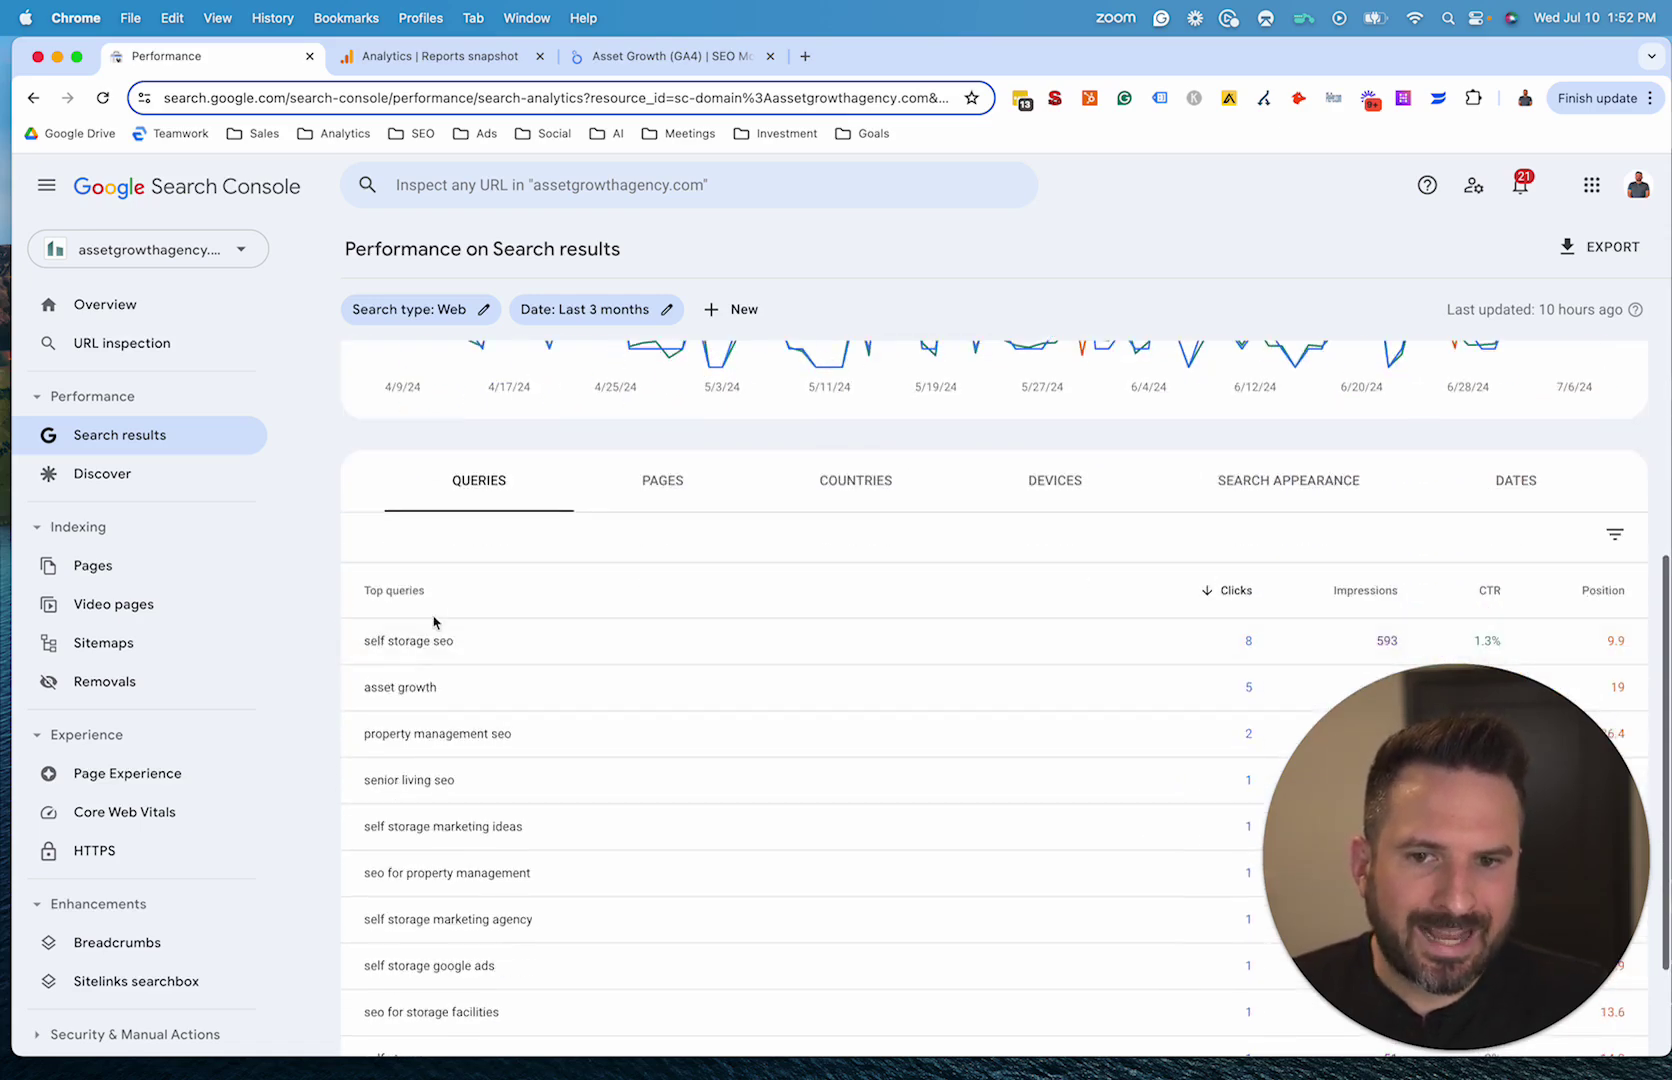
scroll(462, 953, "down", 1)
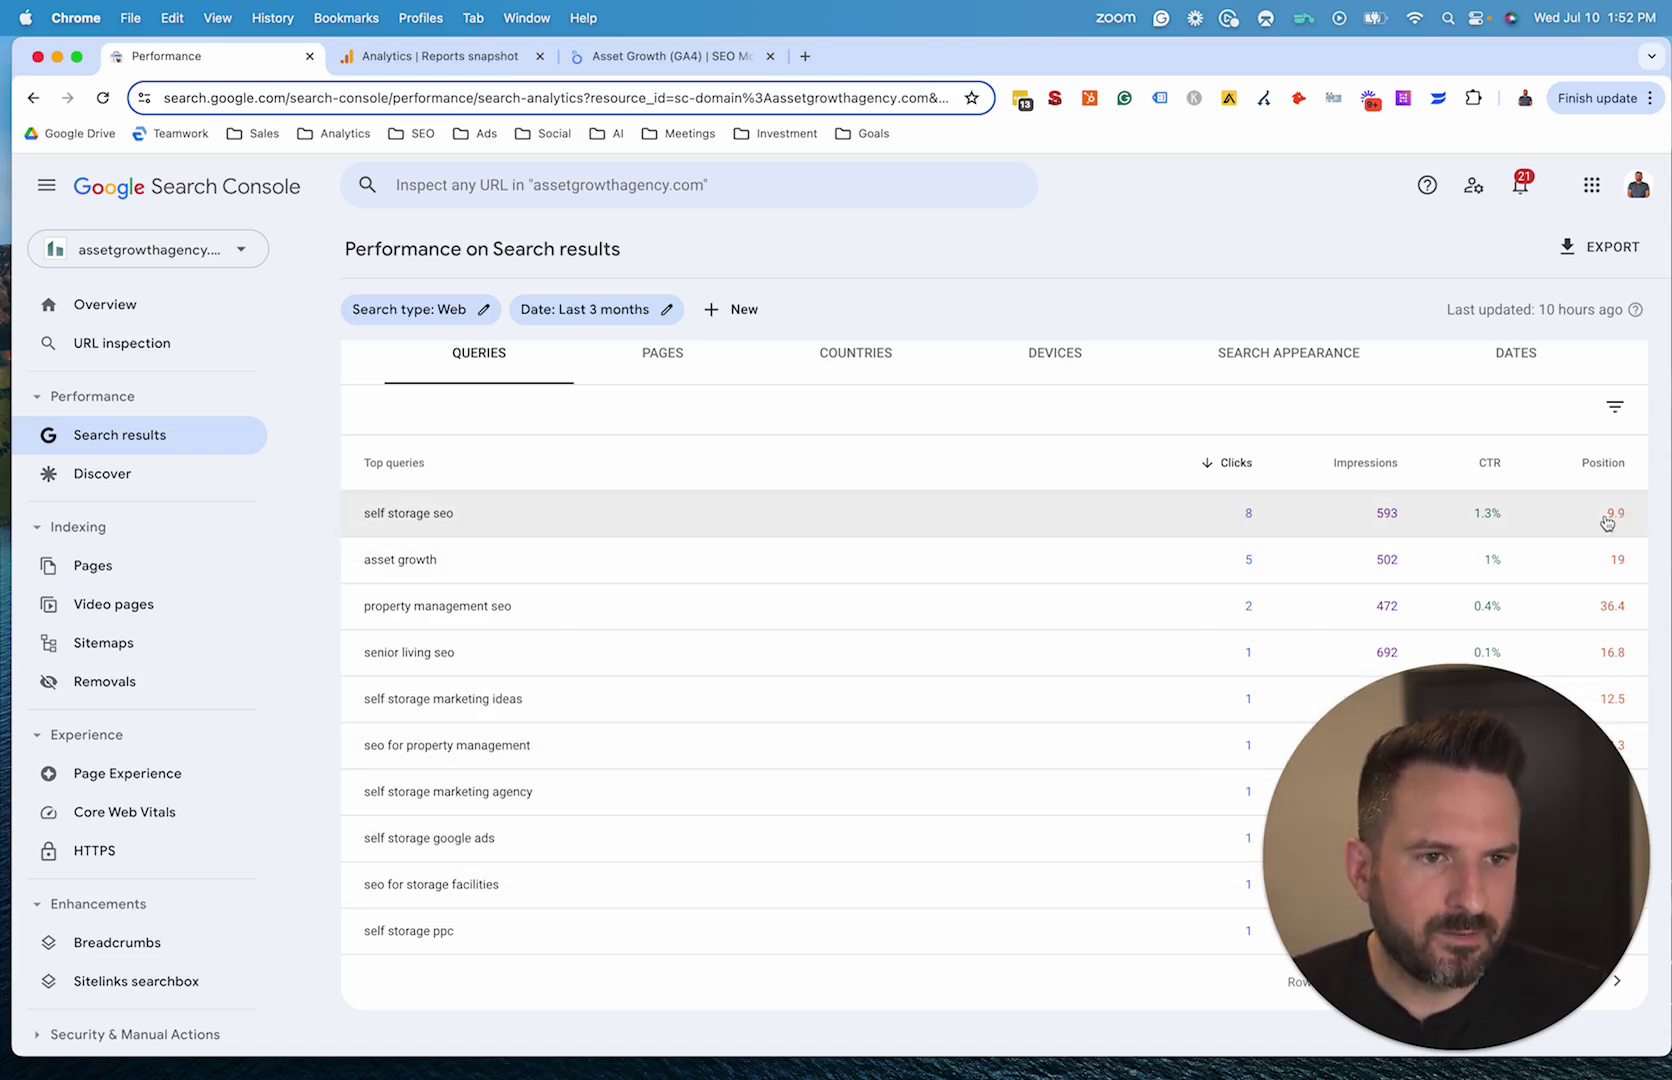
scroll(709, 795, "up", 3)
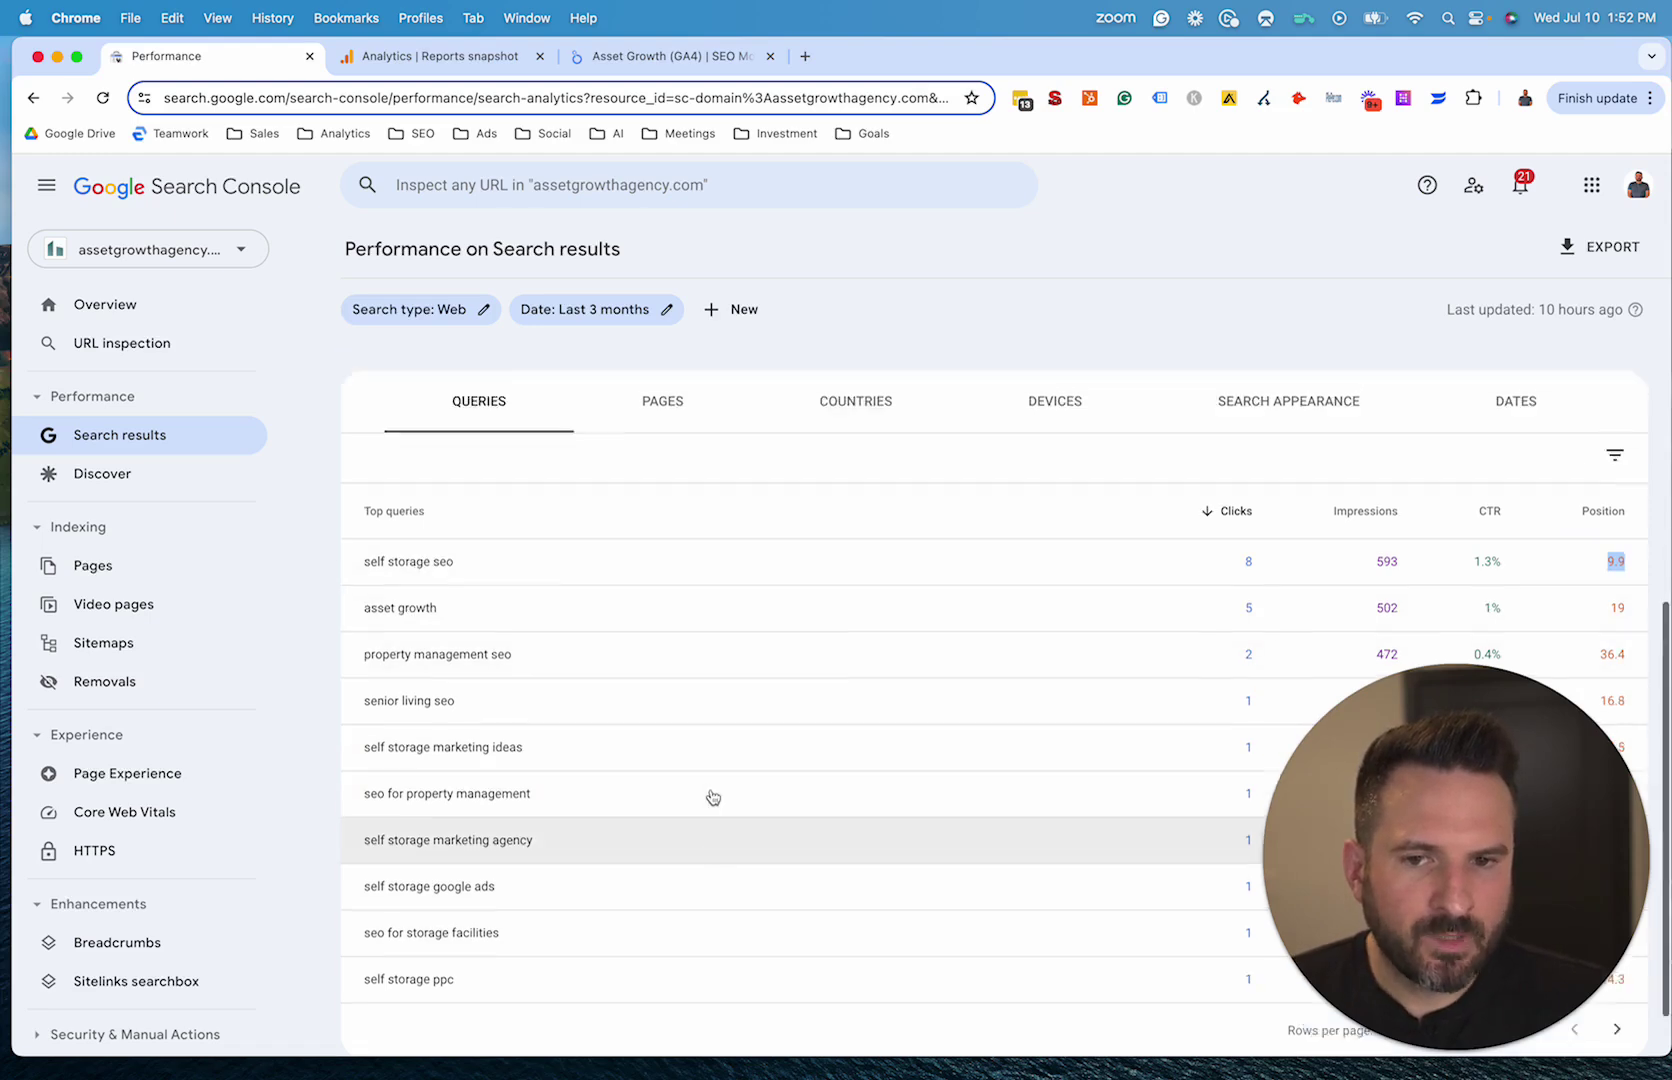
left_click(422, 680)
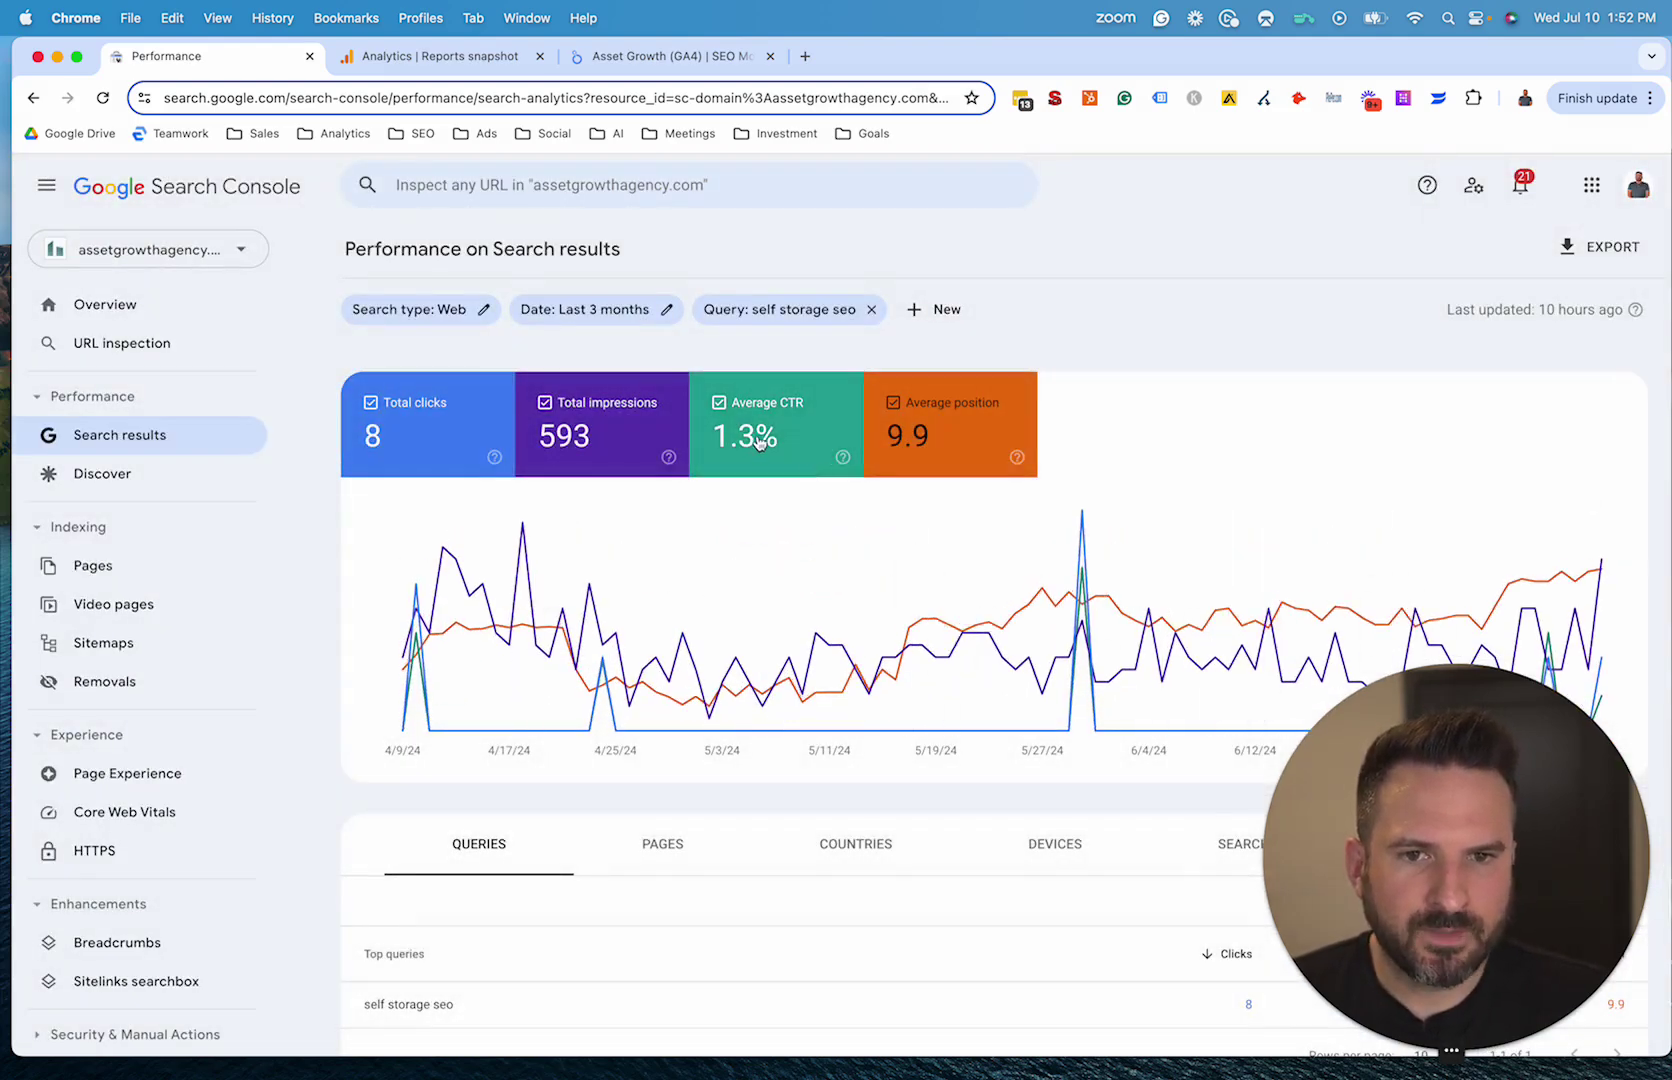
left_click(770, 432)
left_click(619, 443)
left_click(420, 435)
scroll(984, 640, "down", 1)
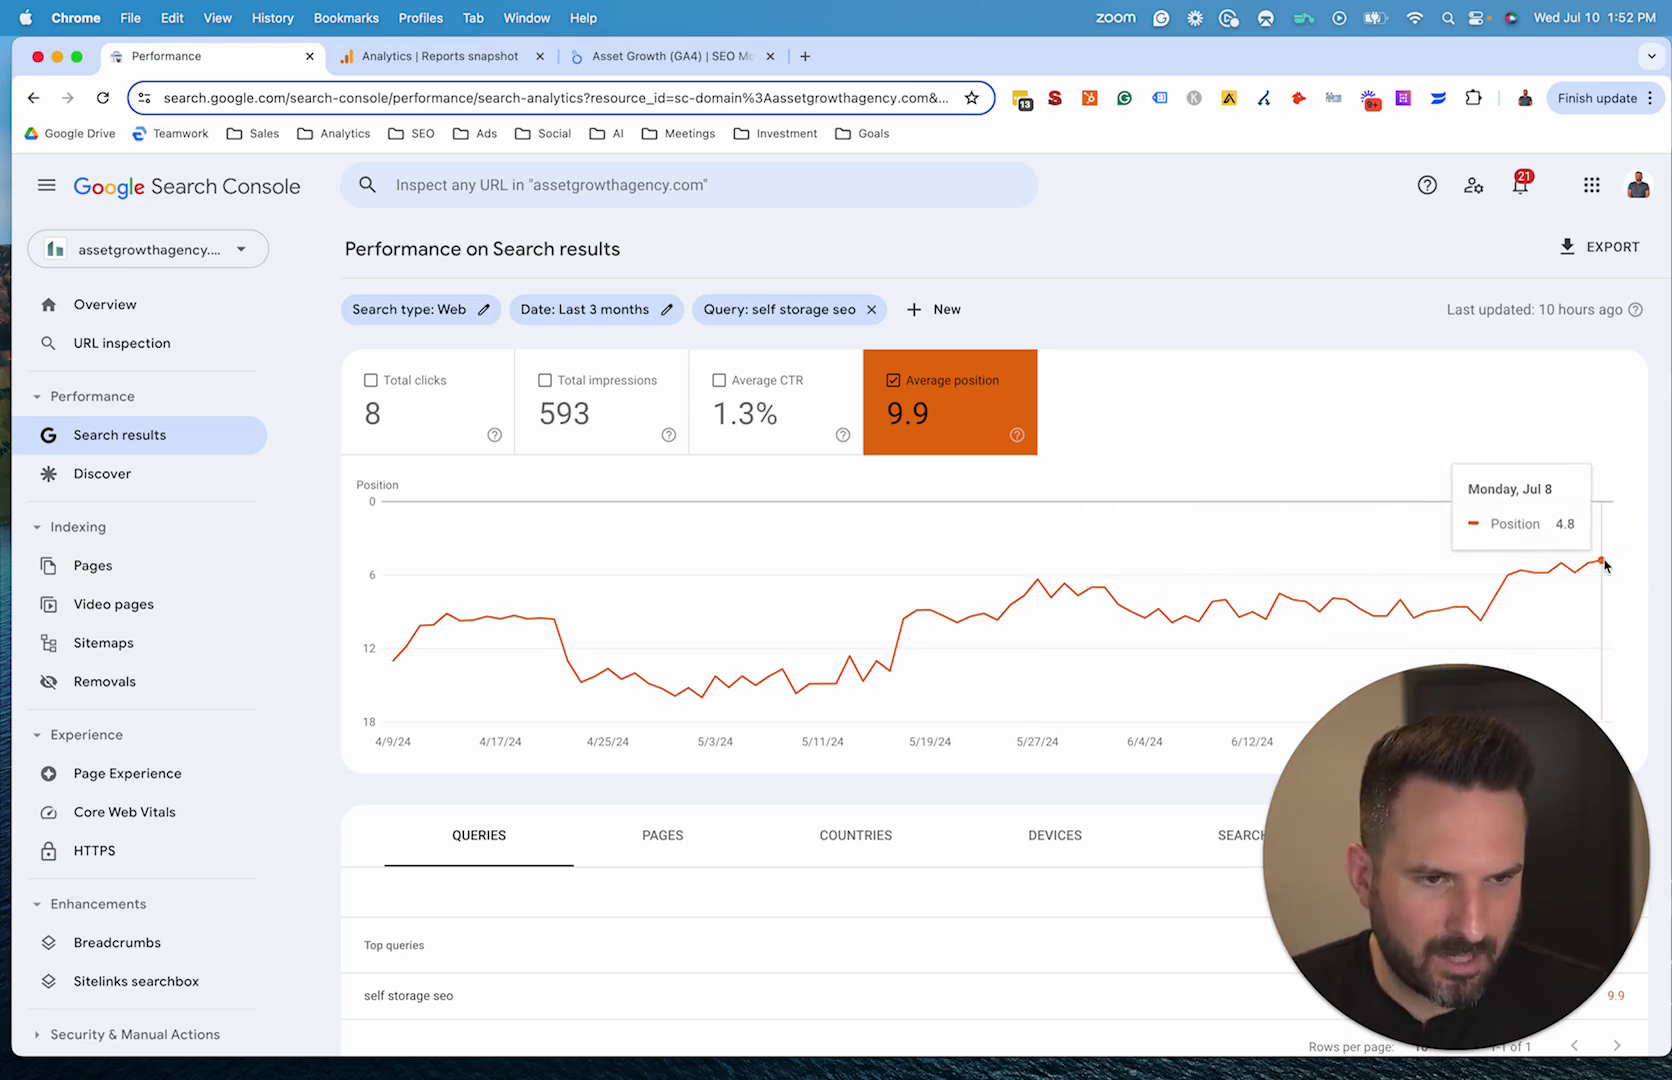
left_click(774, 420)
left_click(572, 412)
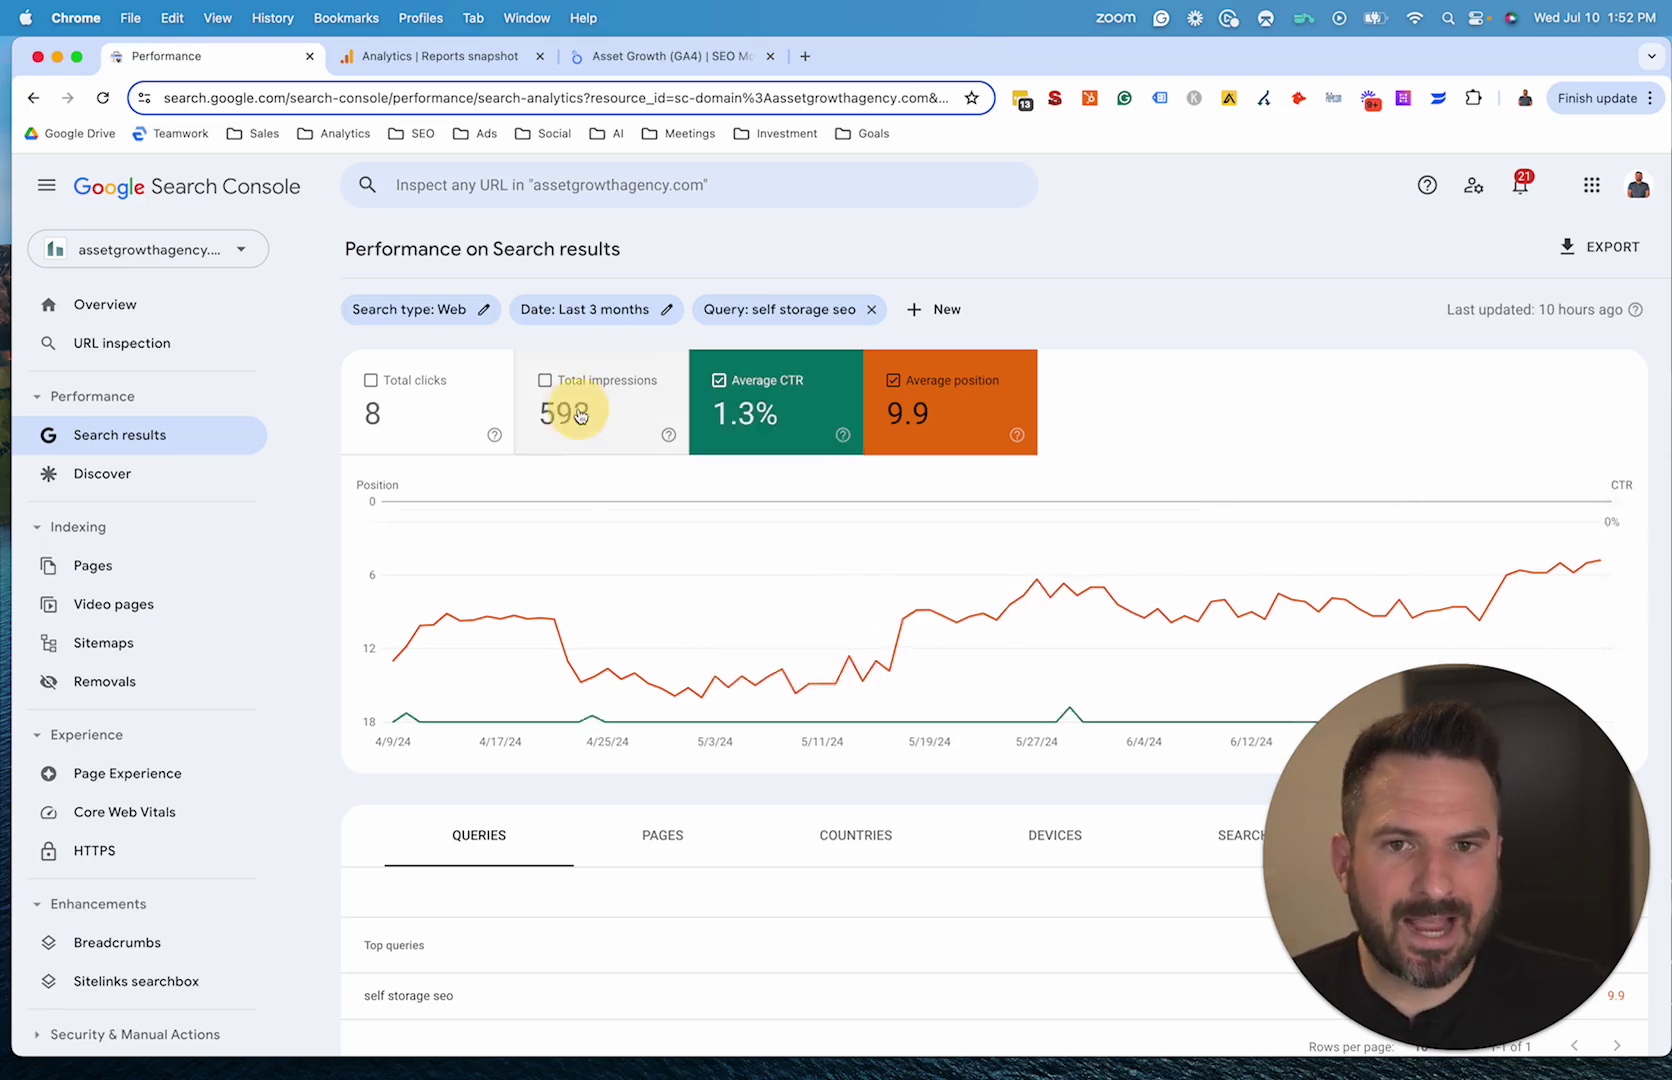
left_click(396, 410)
scroll(834, 400, "down", 1)
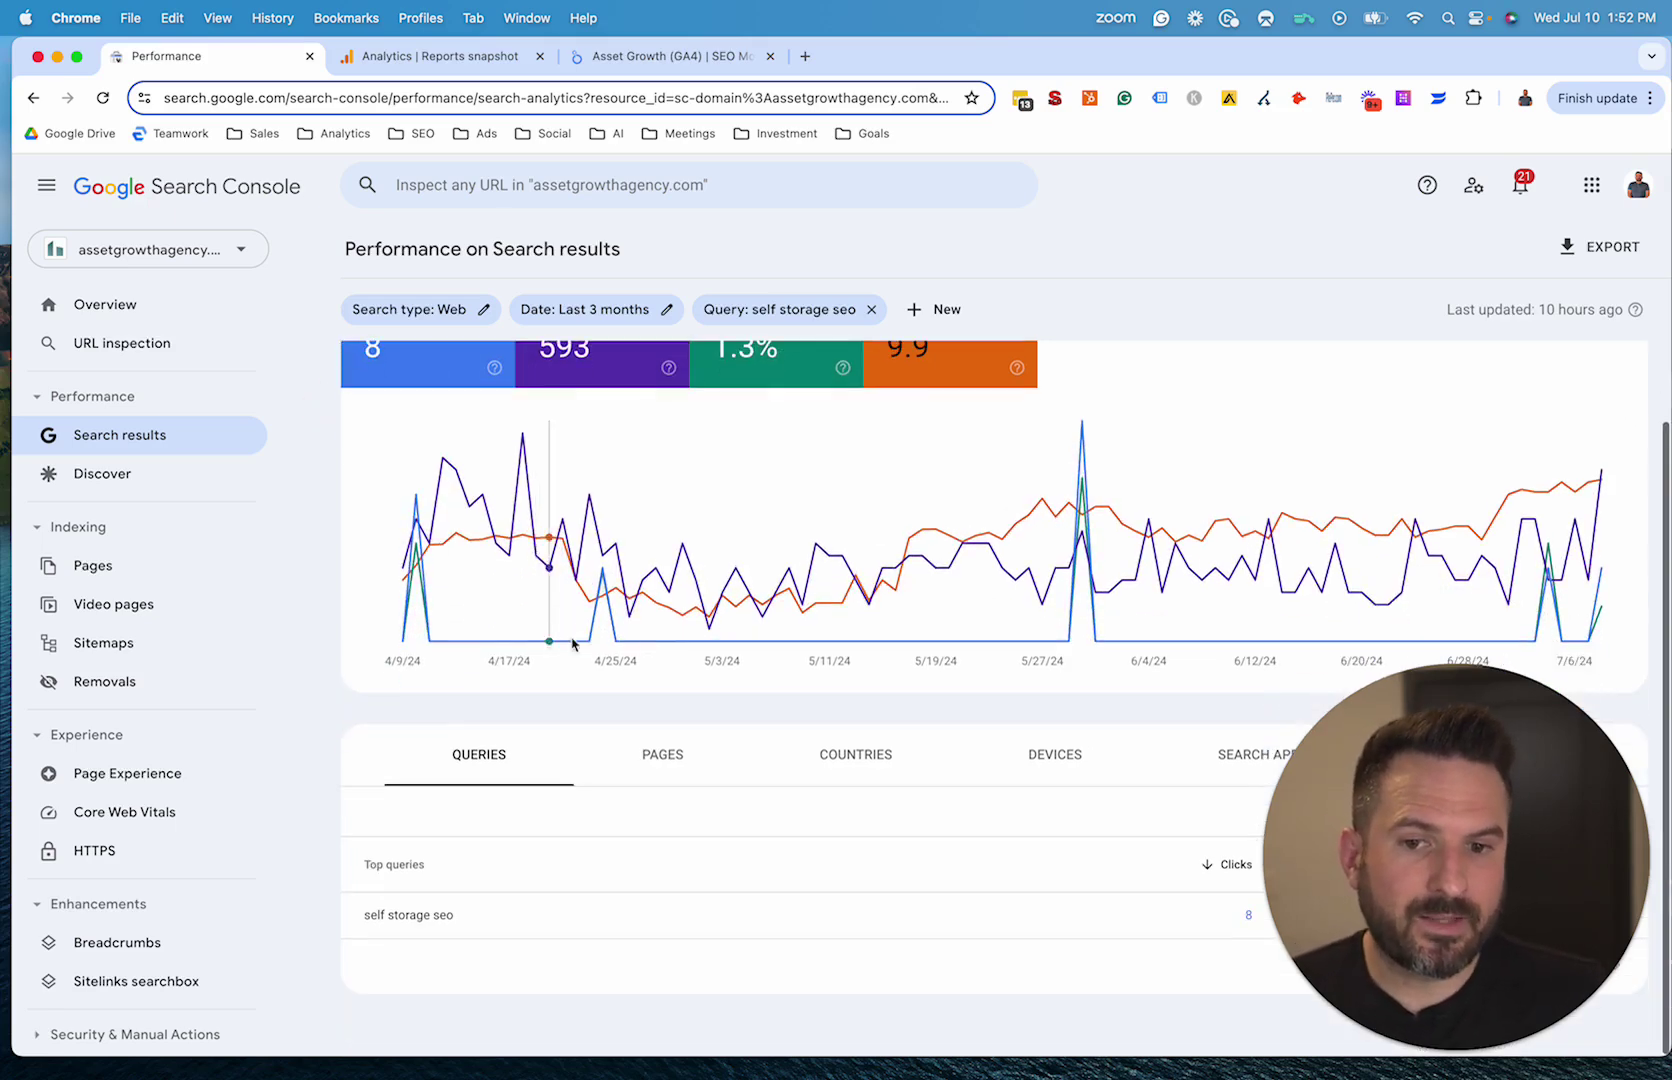
scroll(834, 375, "up", 2)
left_click(871, 309)
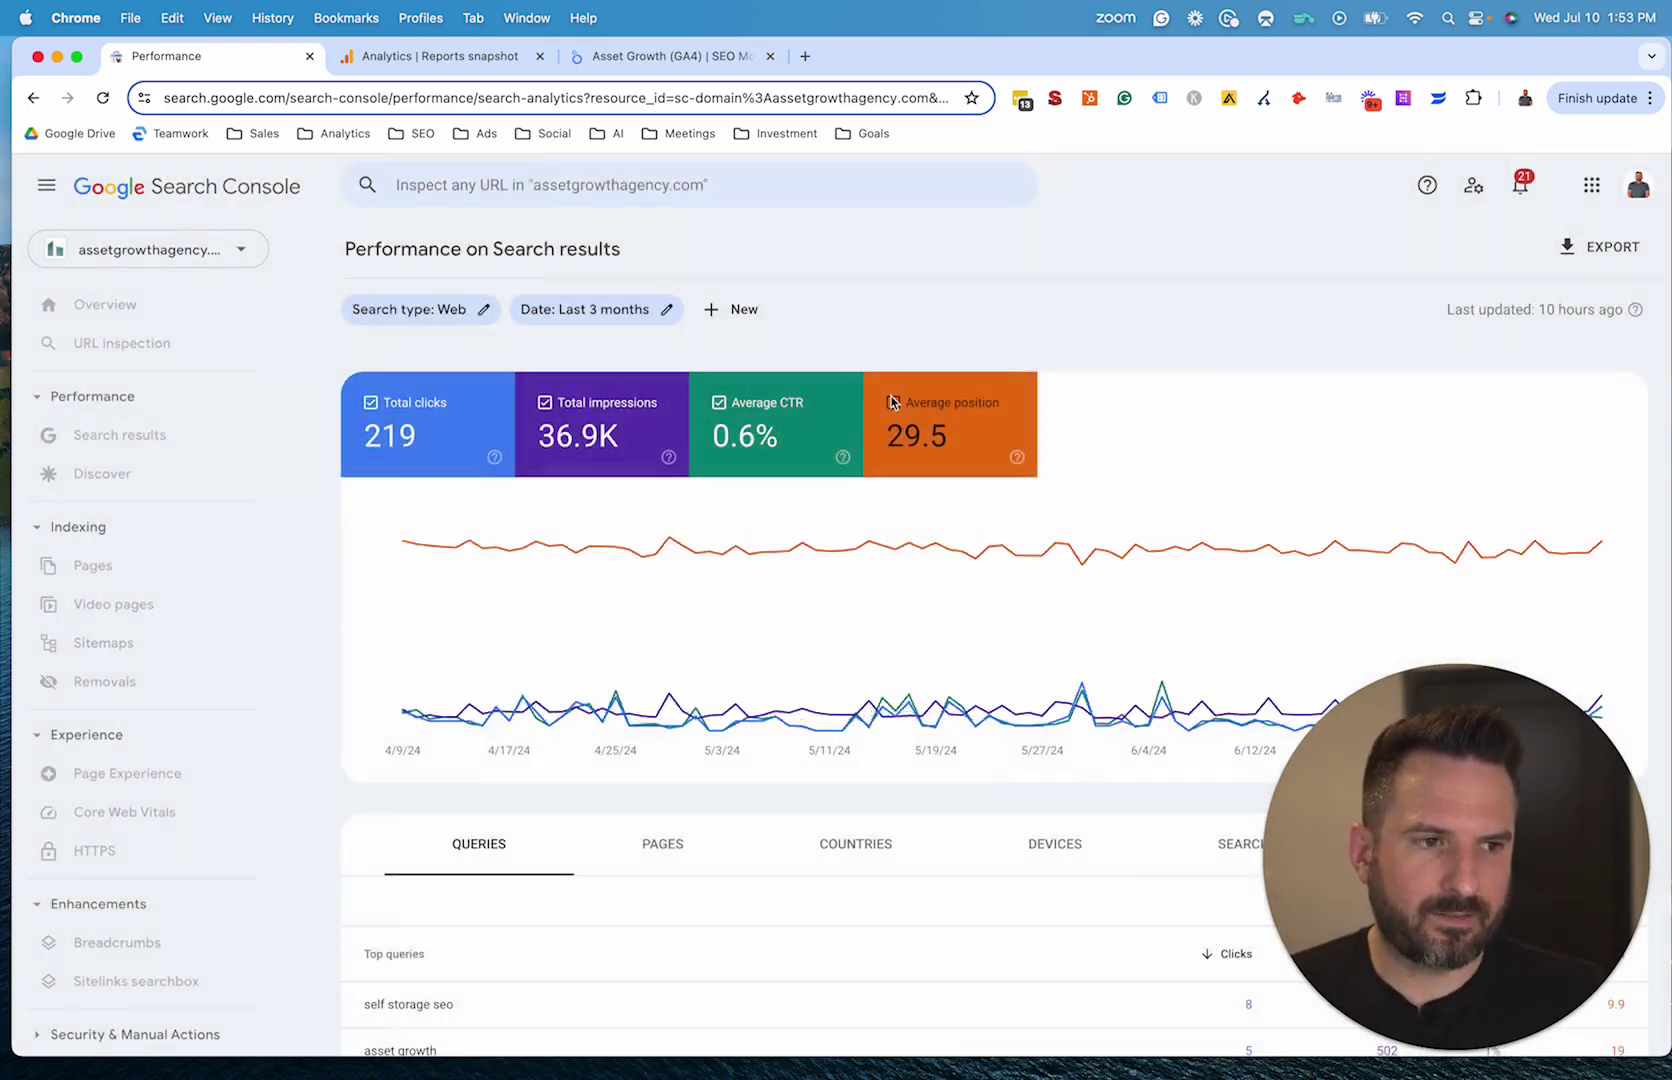
scroll(780, 620, "down", 5)
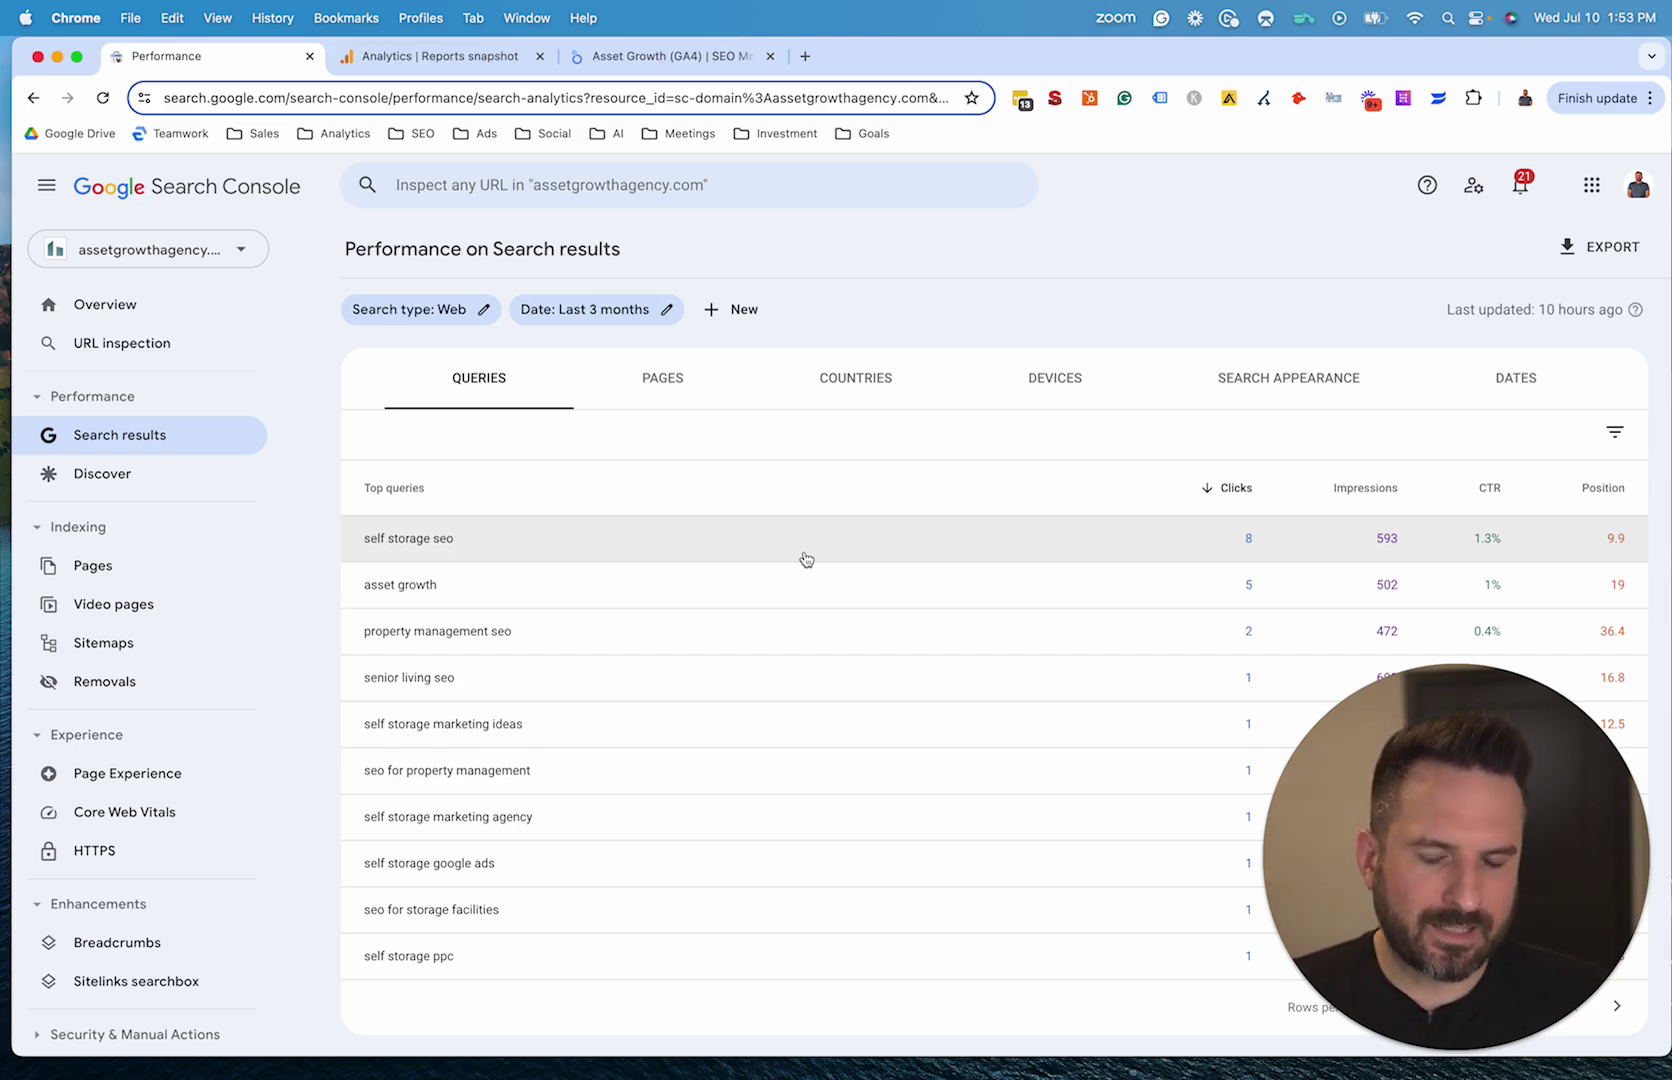
Step: Switch to Google Analytics and open the assetgrowthagency.com property's Admin settings
left_click(430, 56)
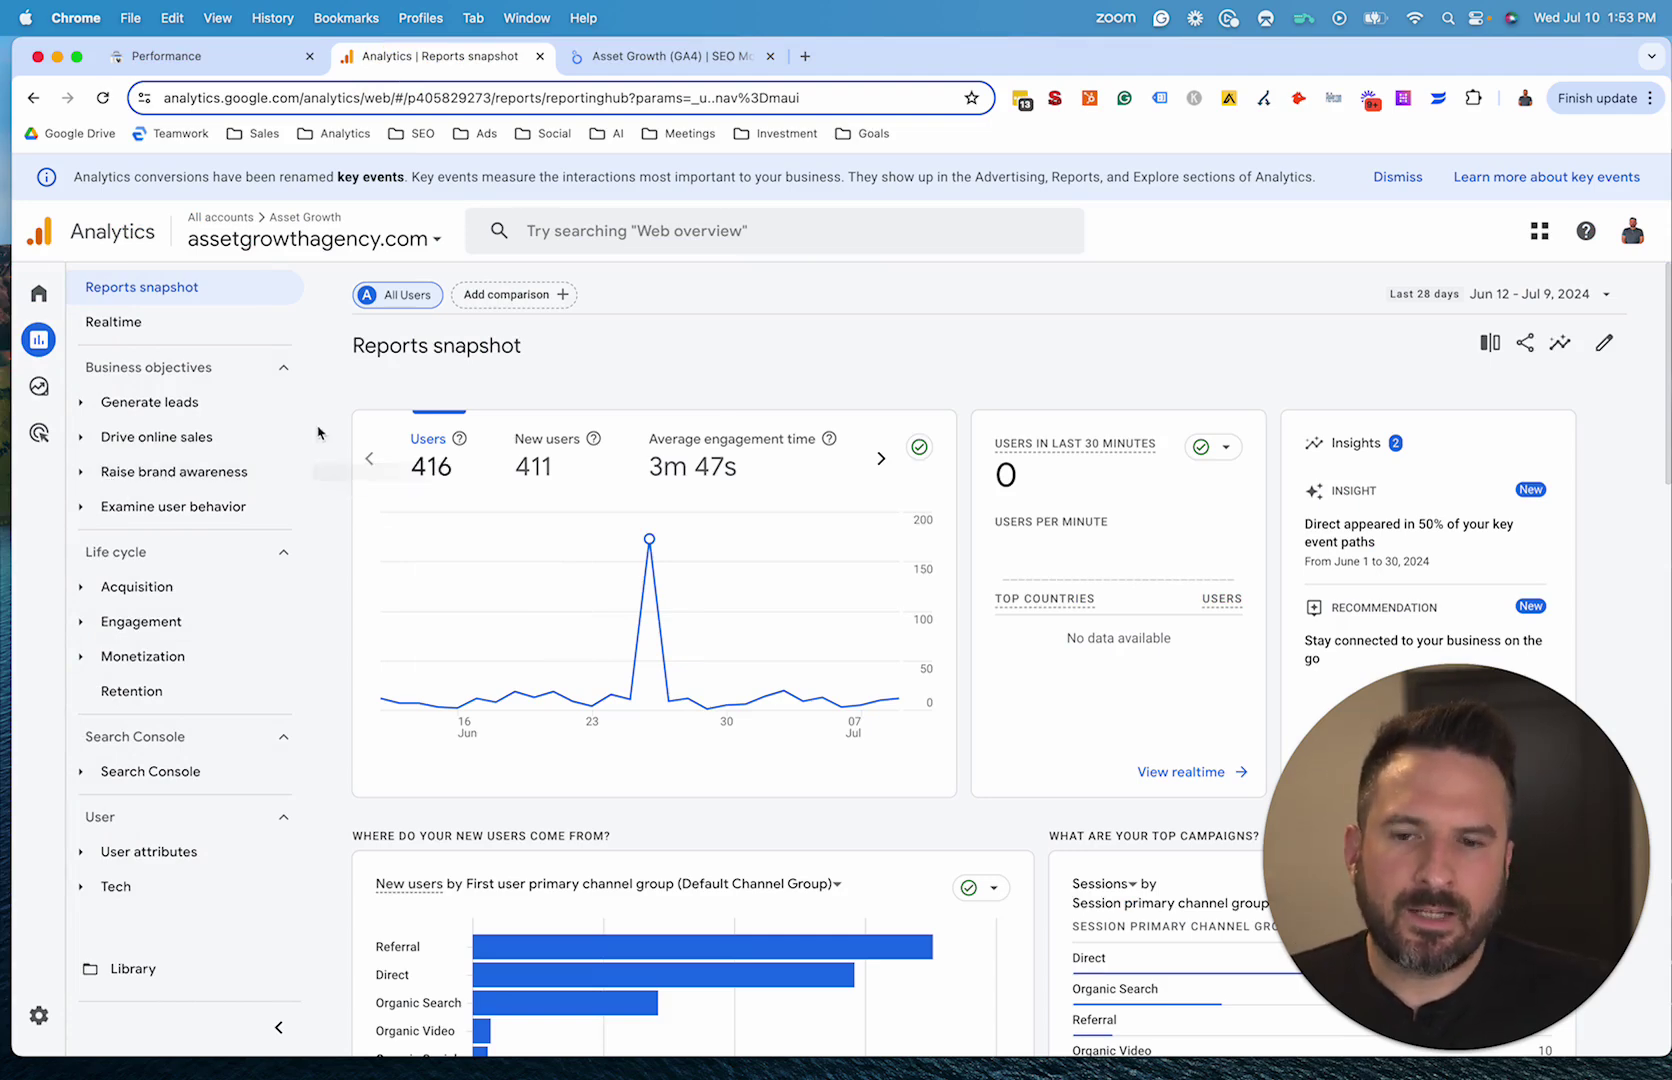
left_click(68, 1012)
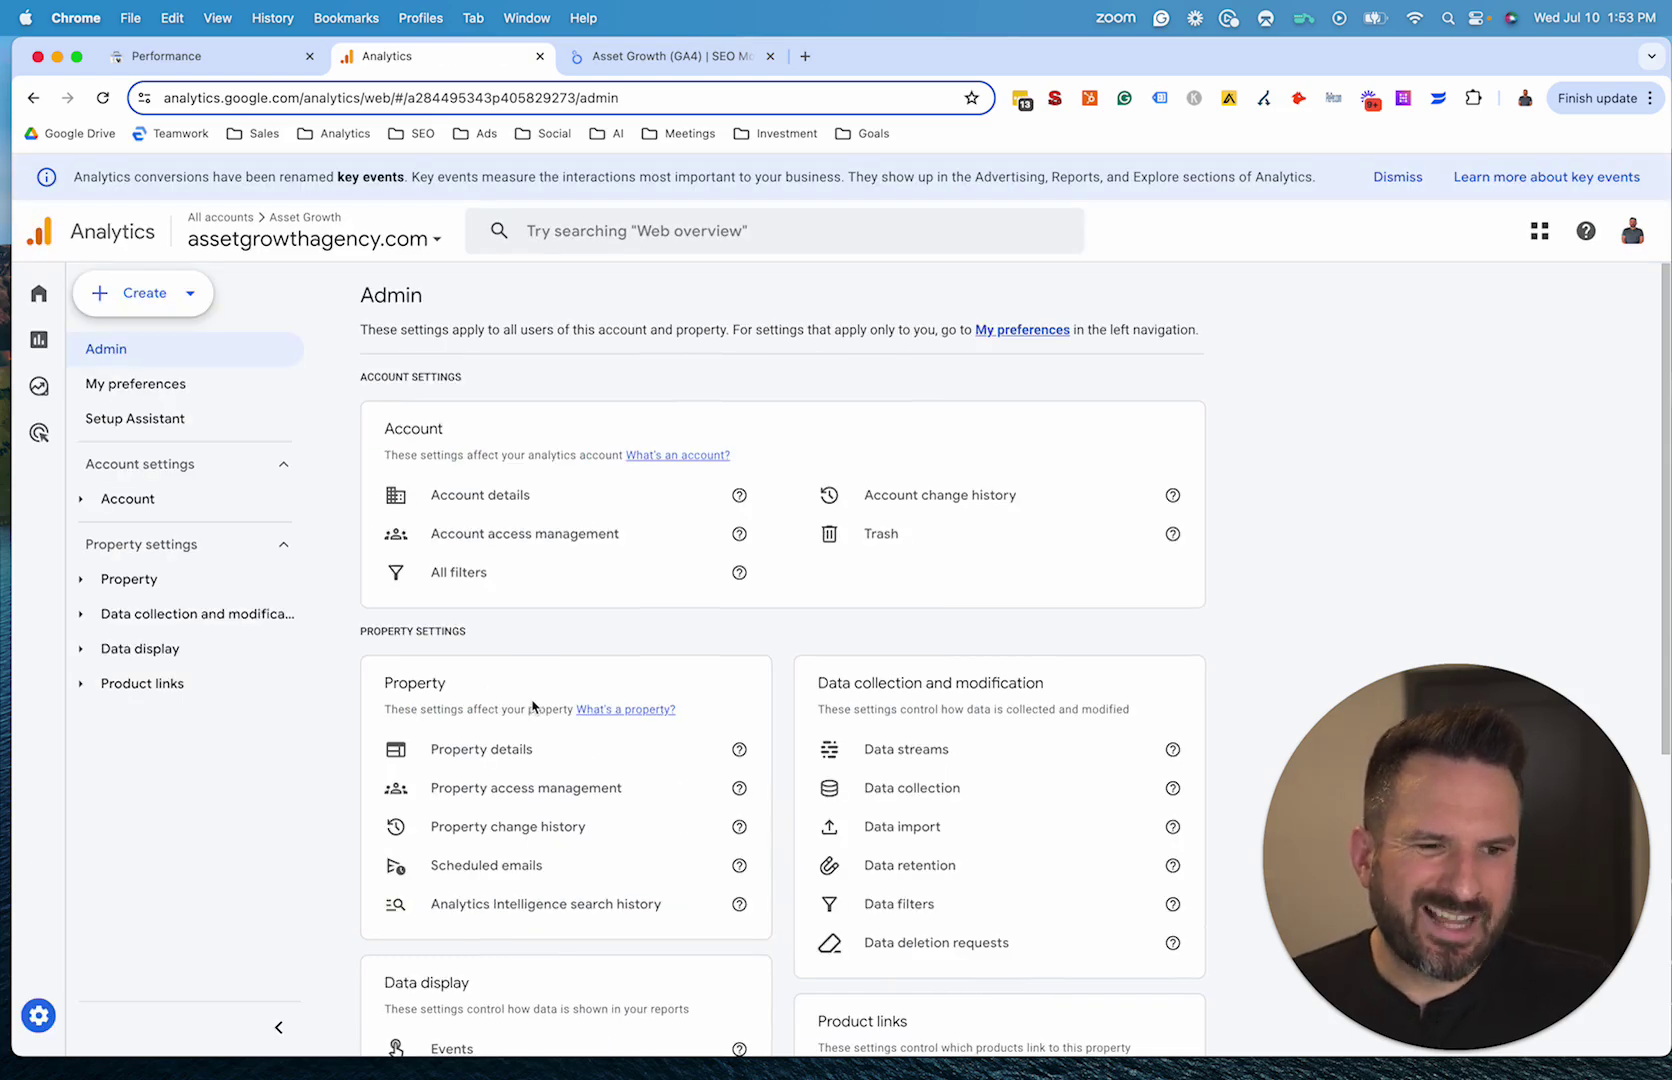
Step: Confirm form_contact appears in the Key events list, then go back to Reports
scroll(430, 634, "down", 5)
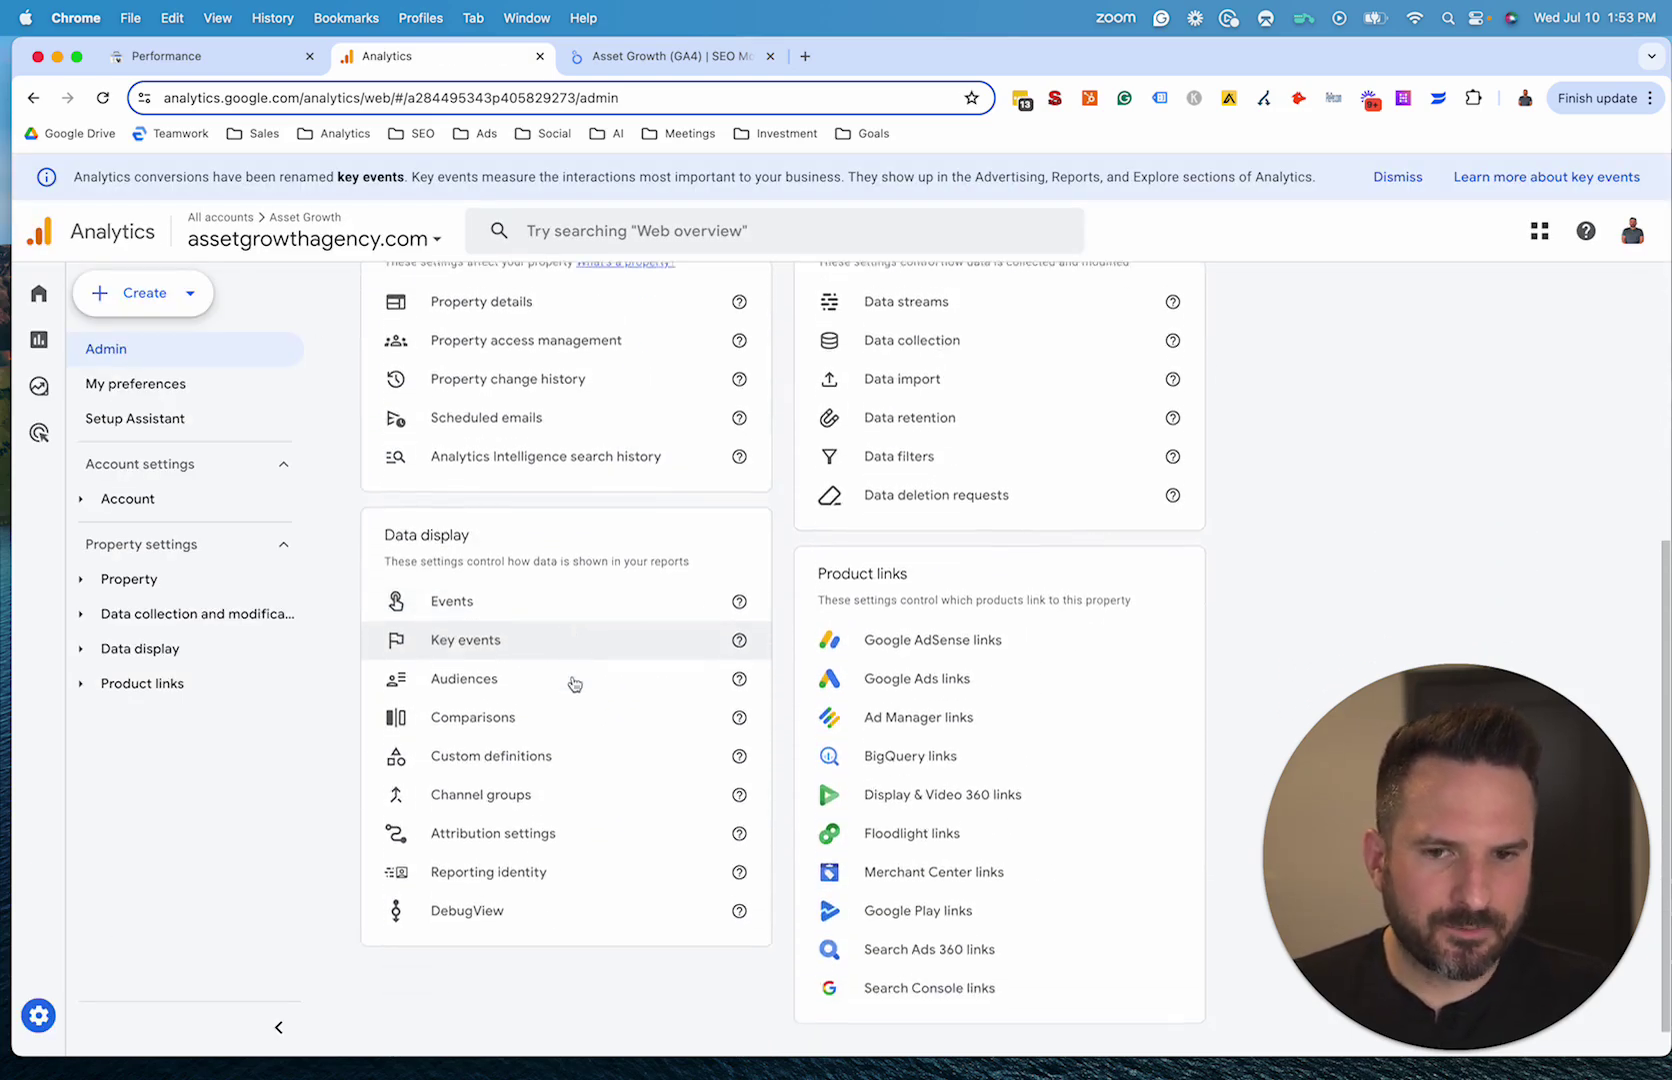
left_click(478, 620)
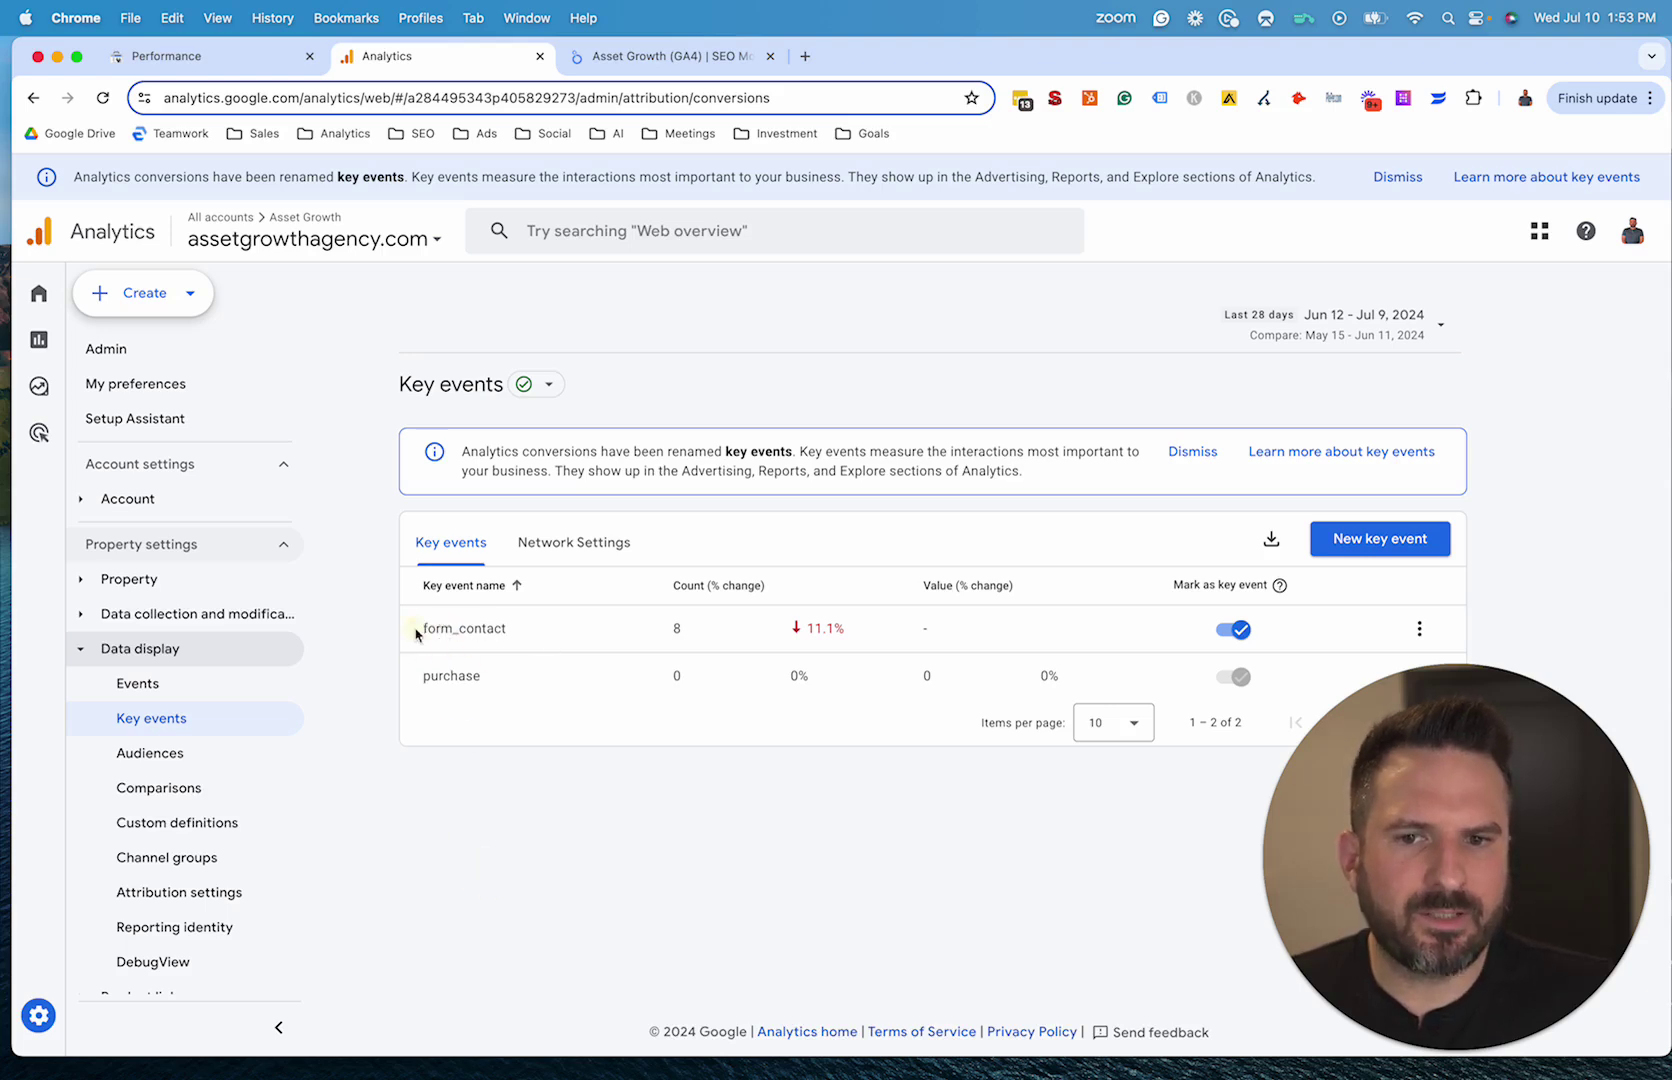
left_click_drag(417, 634, 513, 632)
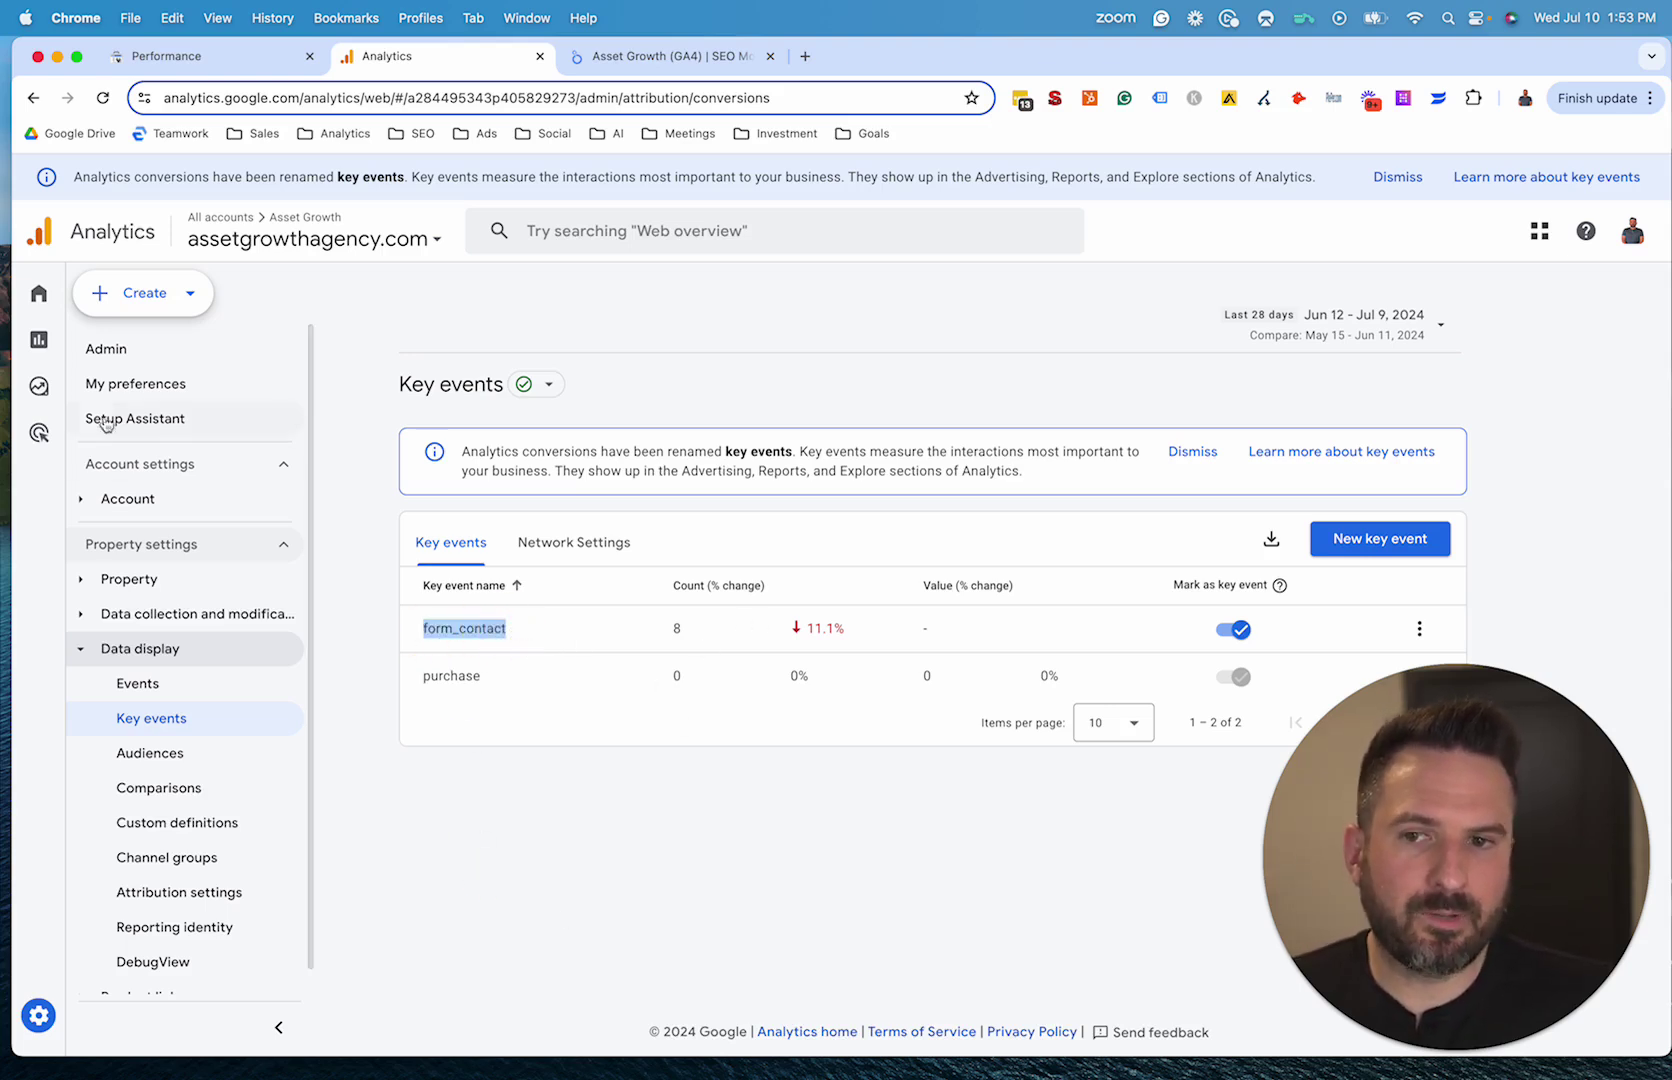
left_click(236, 350)
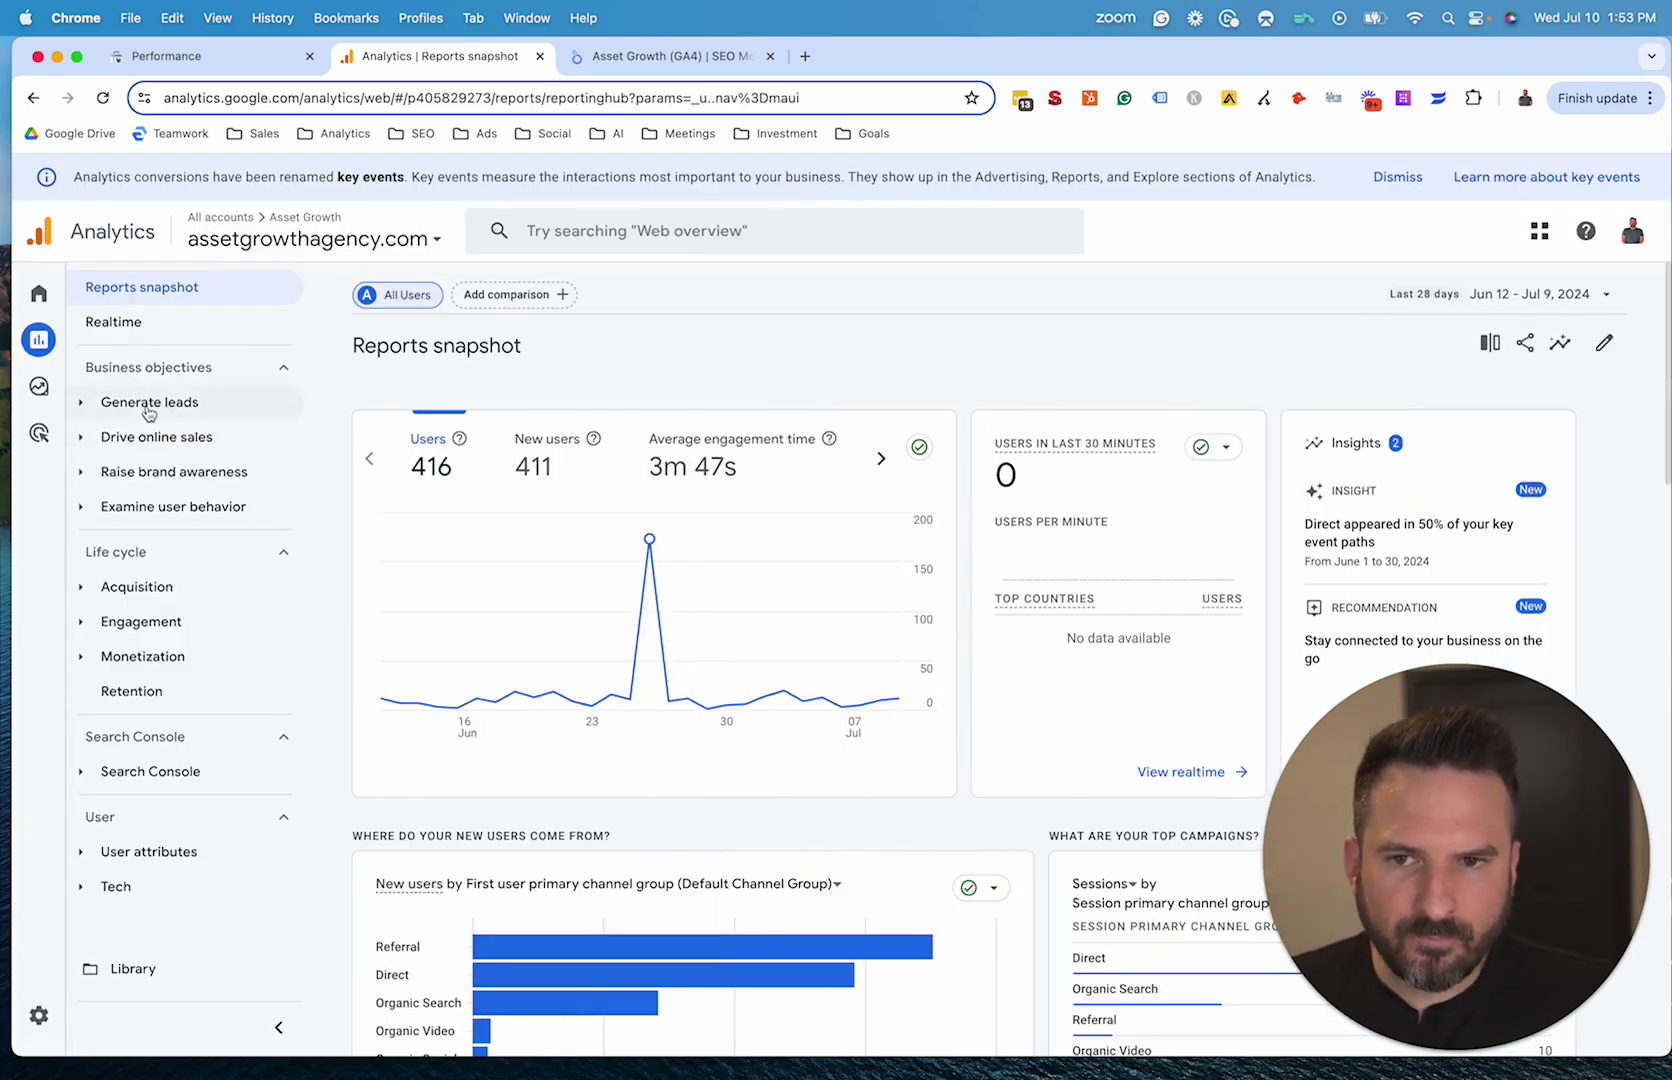
Step: Open Traffic acquisition and set the Key events column to count only form_contact
left_click(100, 587)
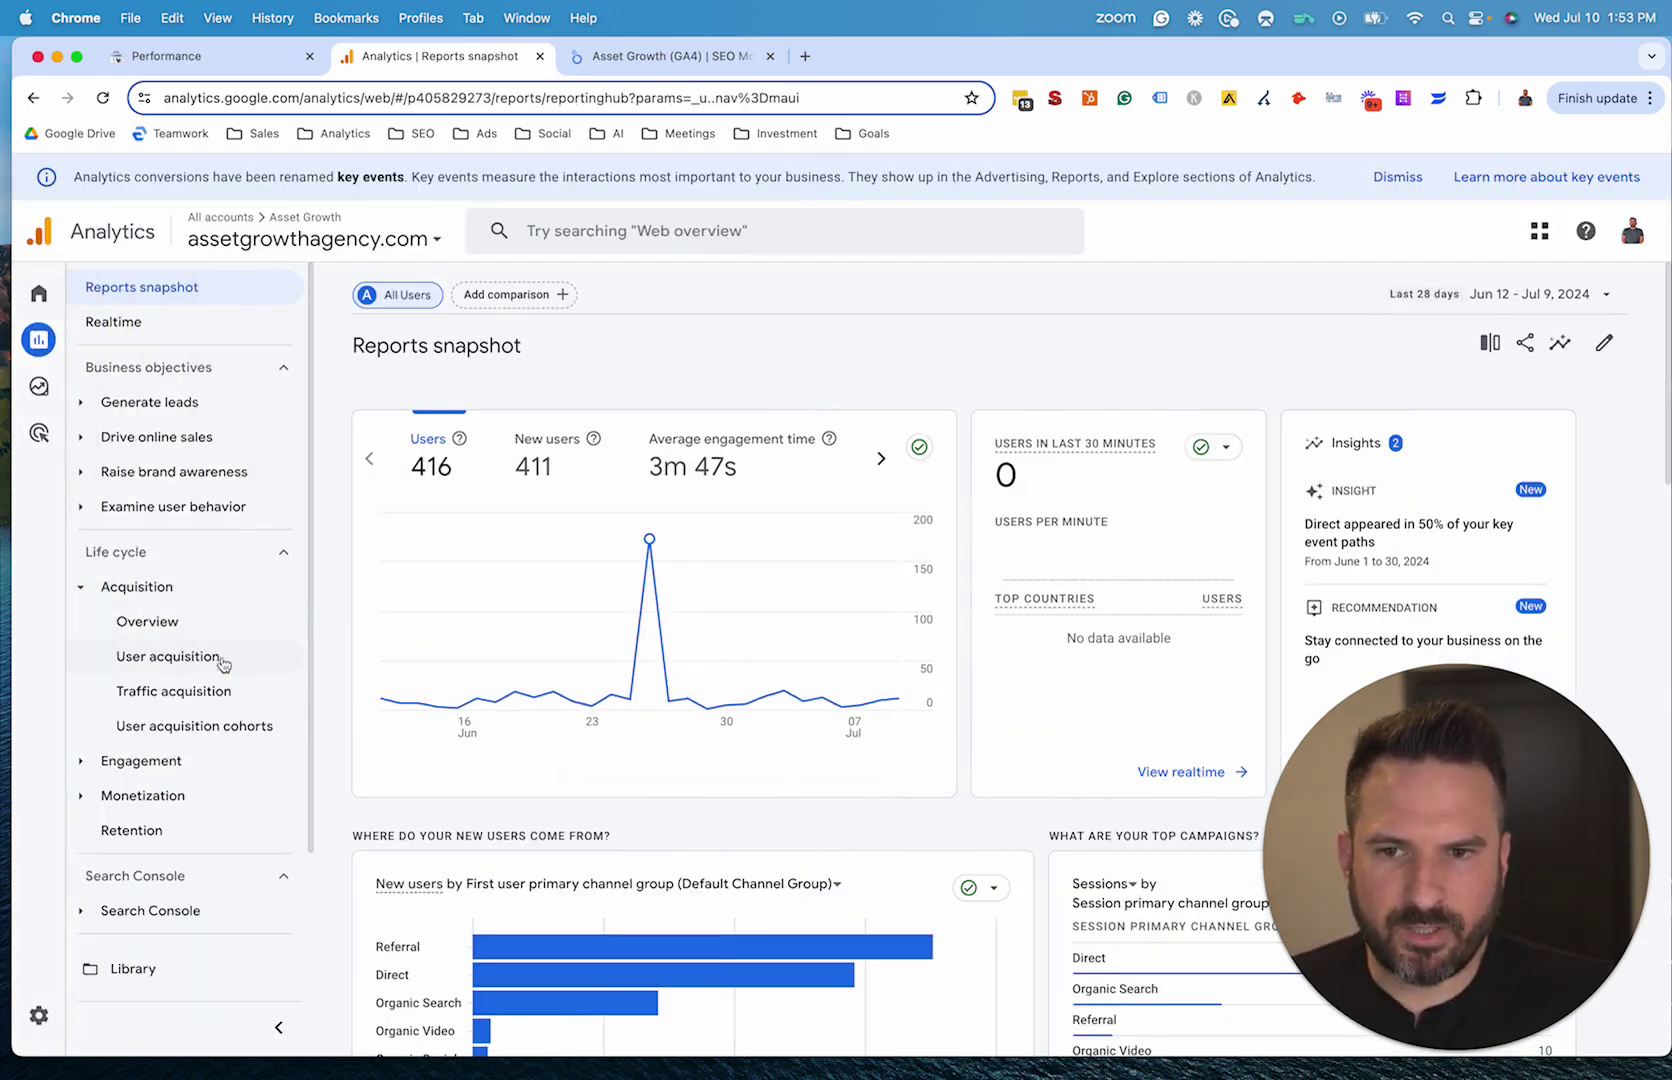
left_click(145, 699)
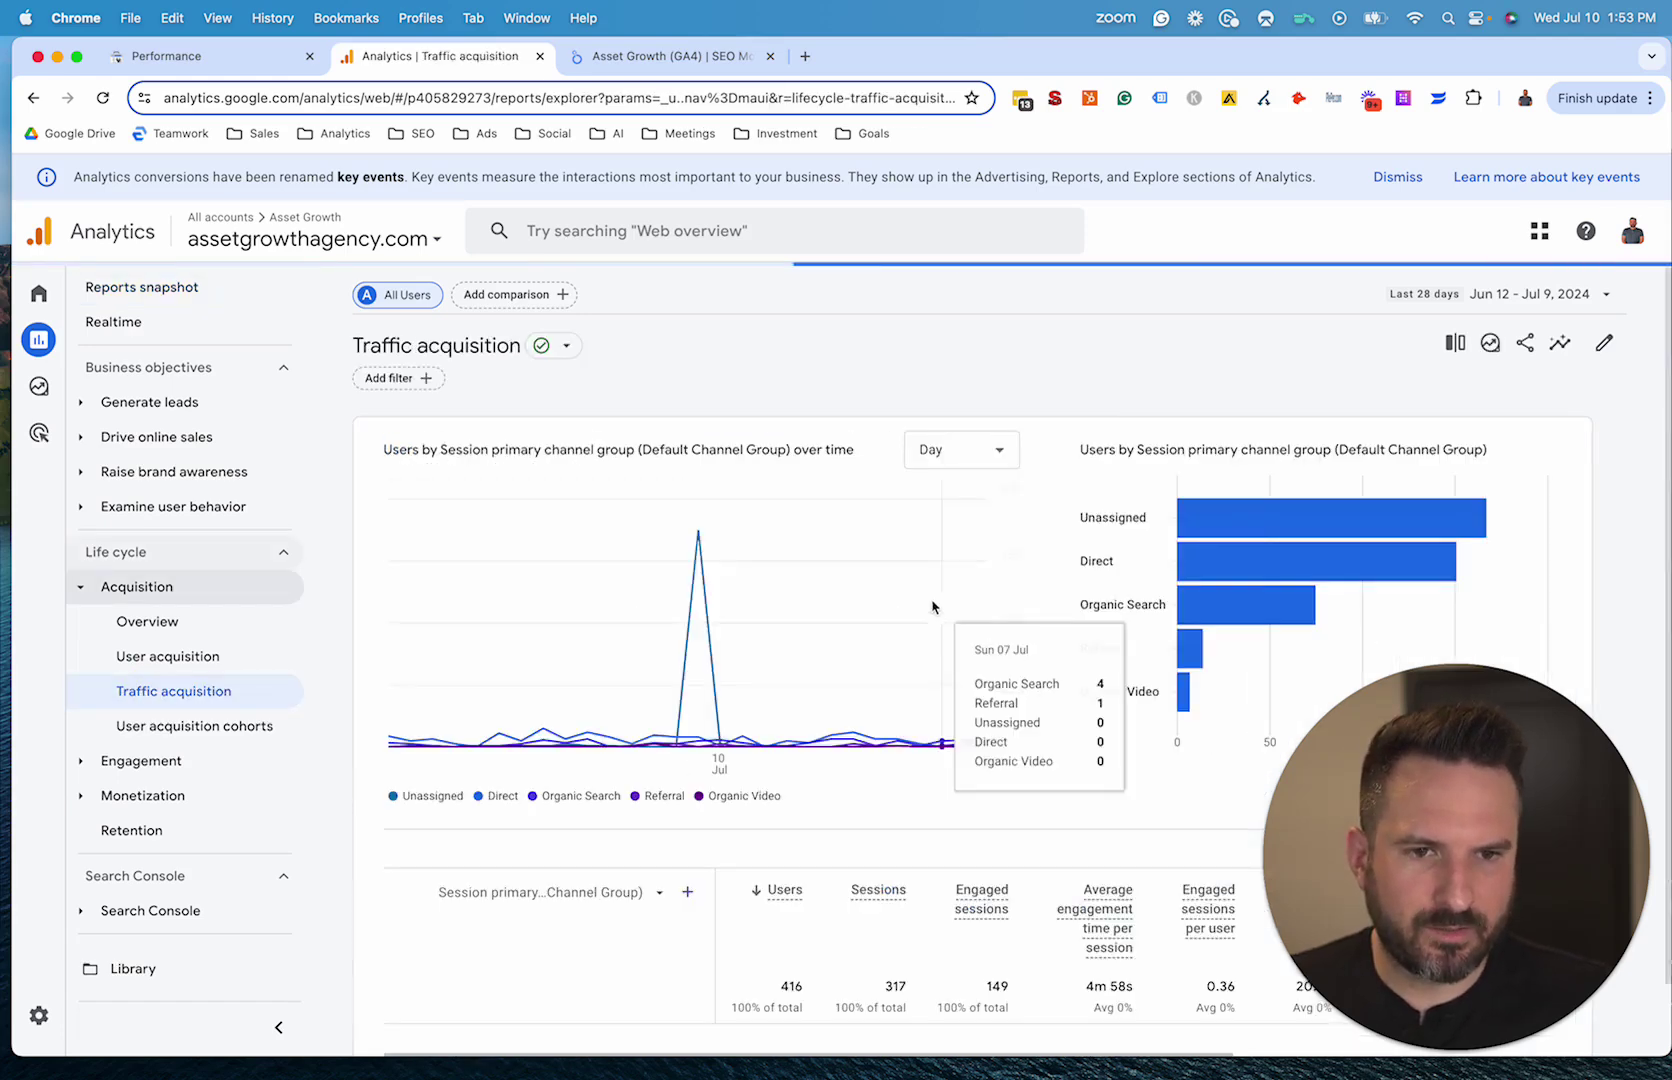
scroll(1018, 551, "down", 3)
scroll(1018, 551, "down", 2)
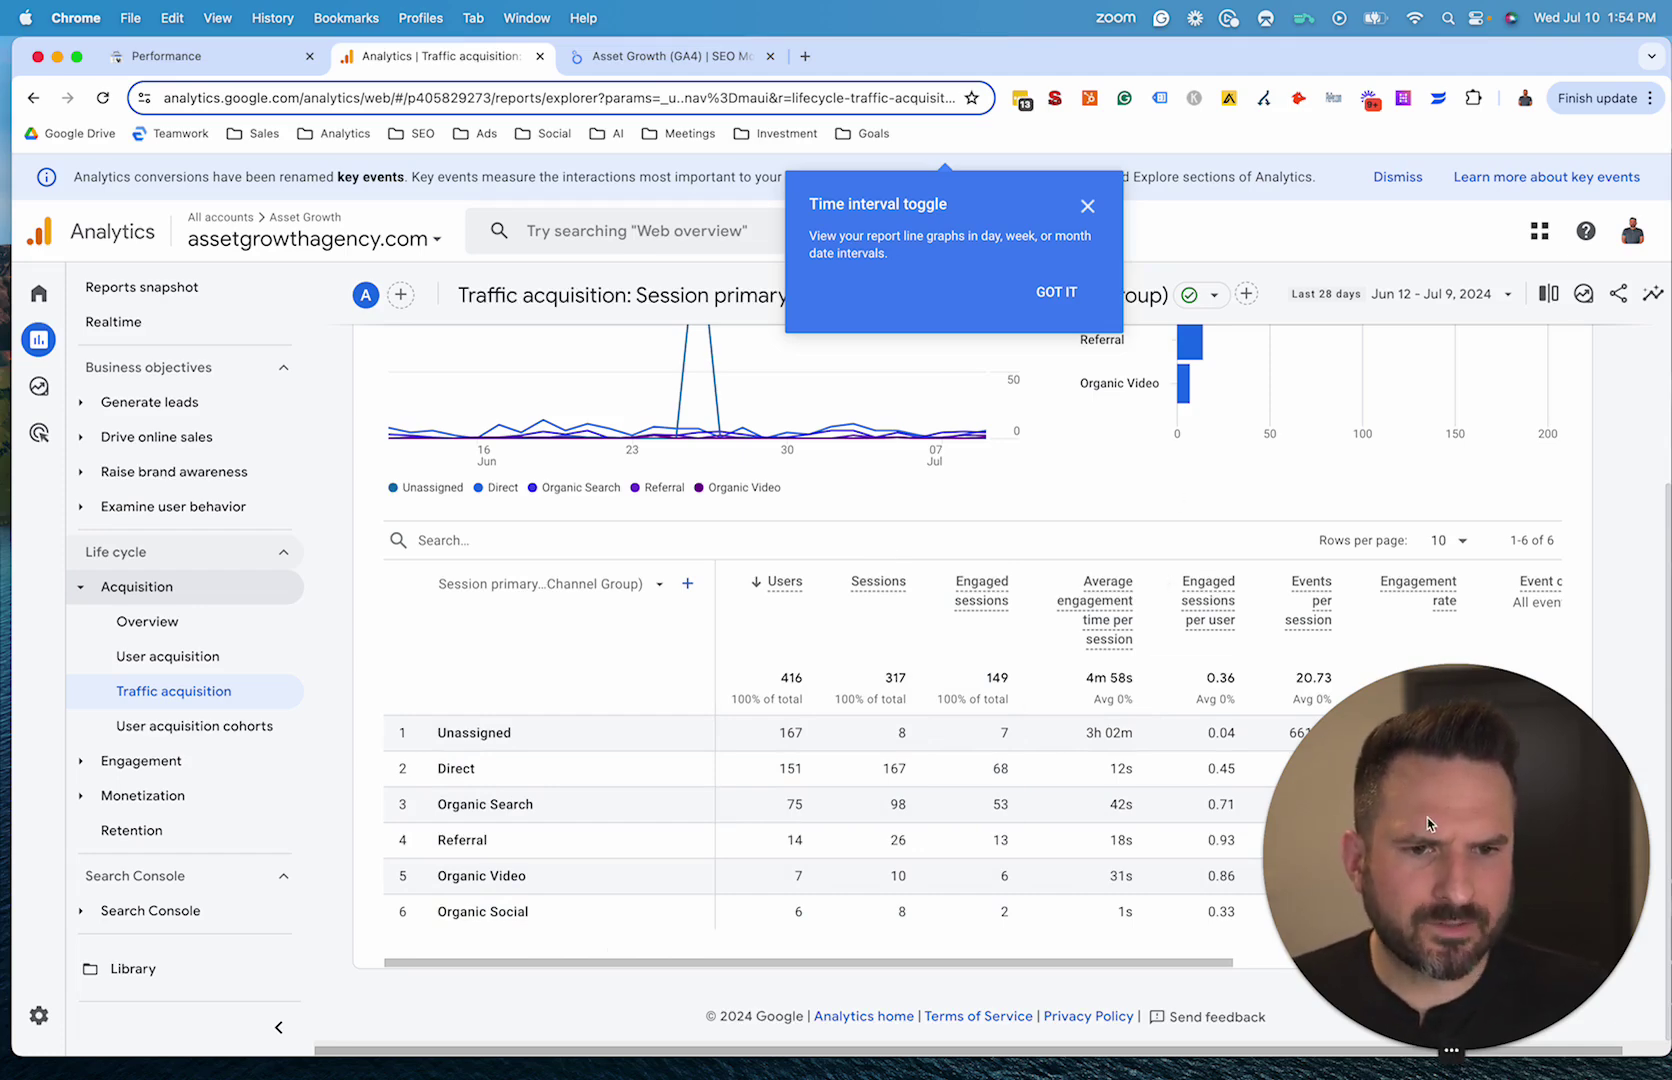
left_click_drag(1403, 787, 215, 318)
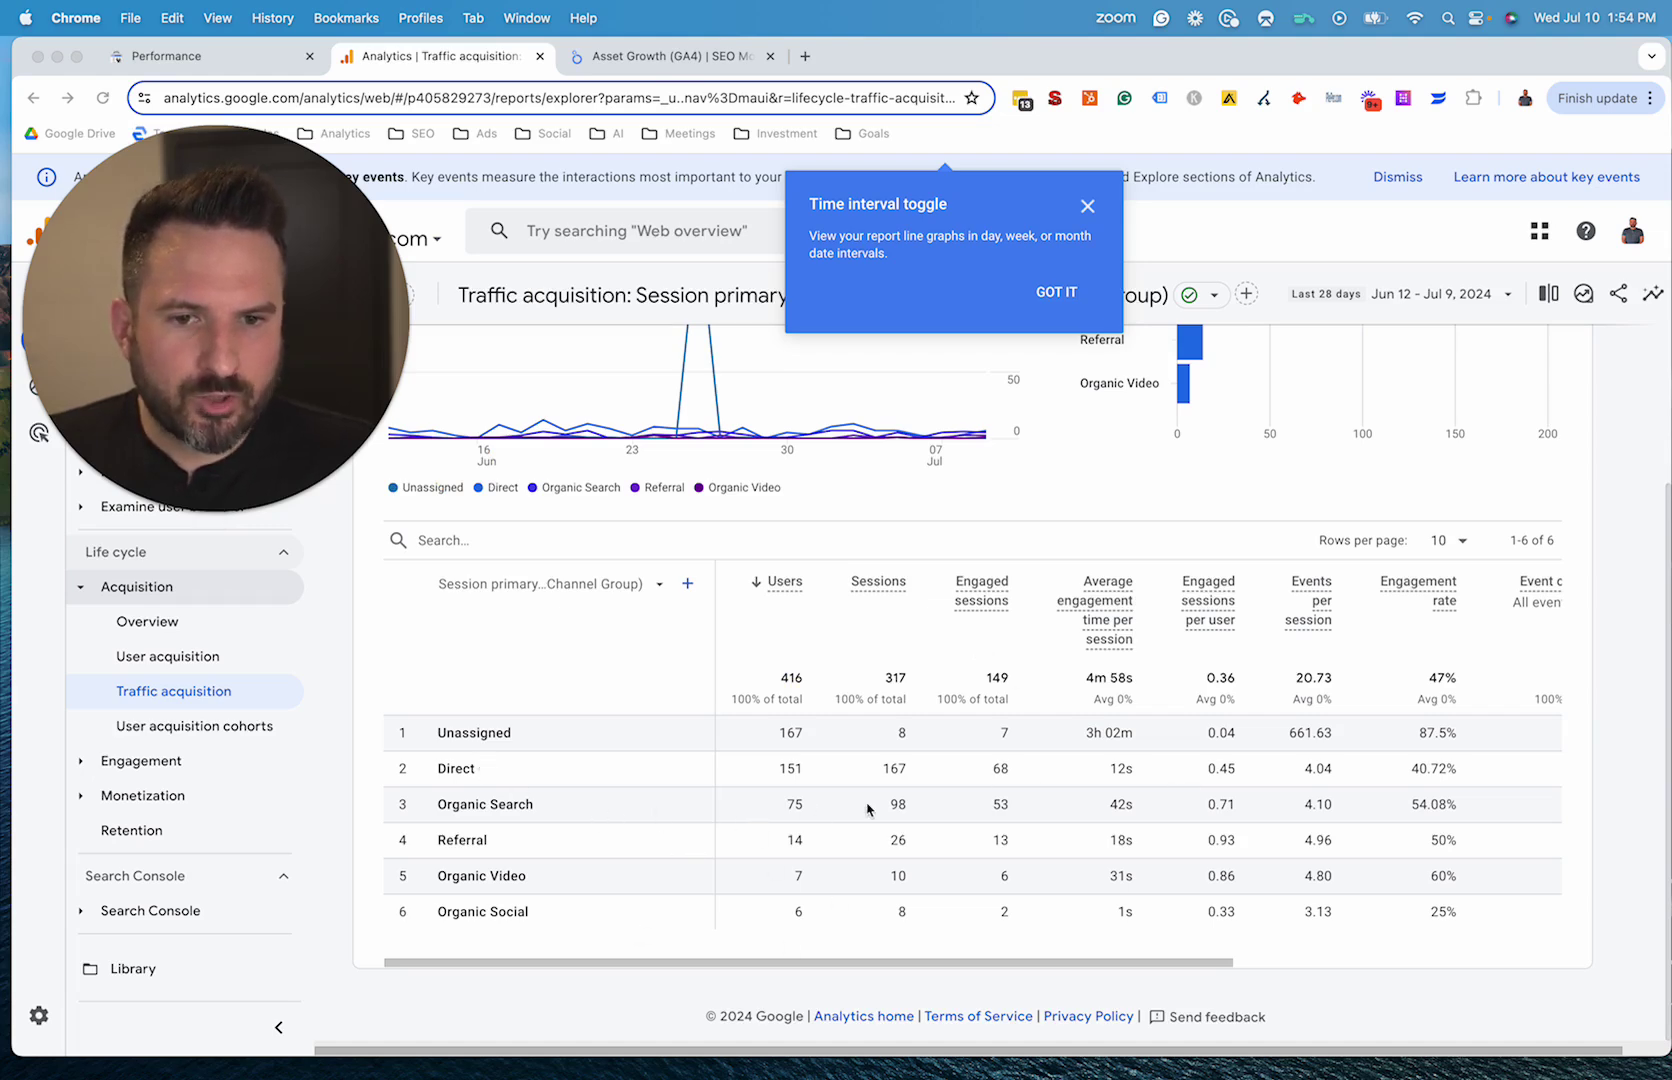
left_click_drag(878, 811, 1377, 632)
left_click(1372, 612)
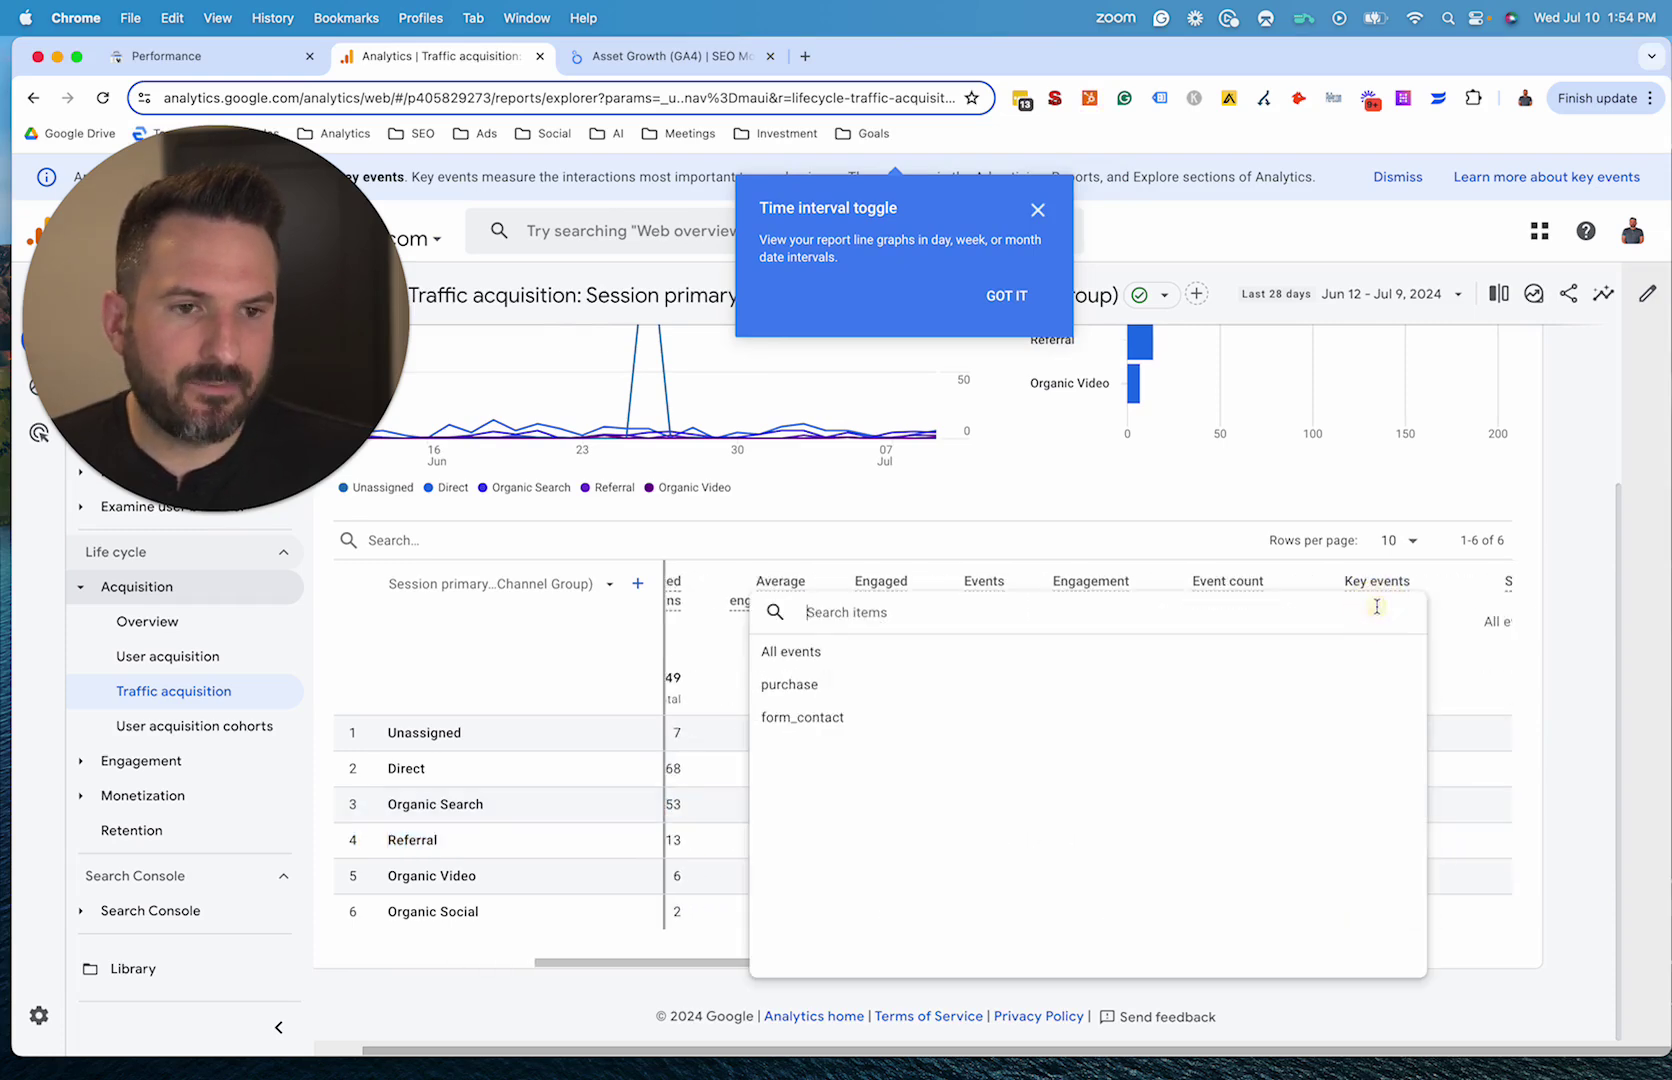
left_click(835, 719)
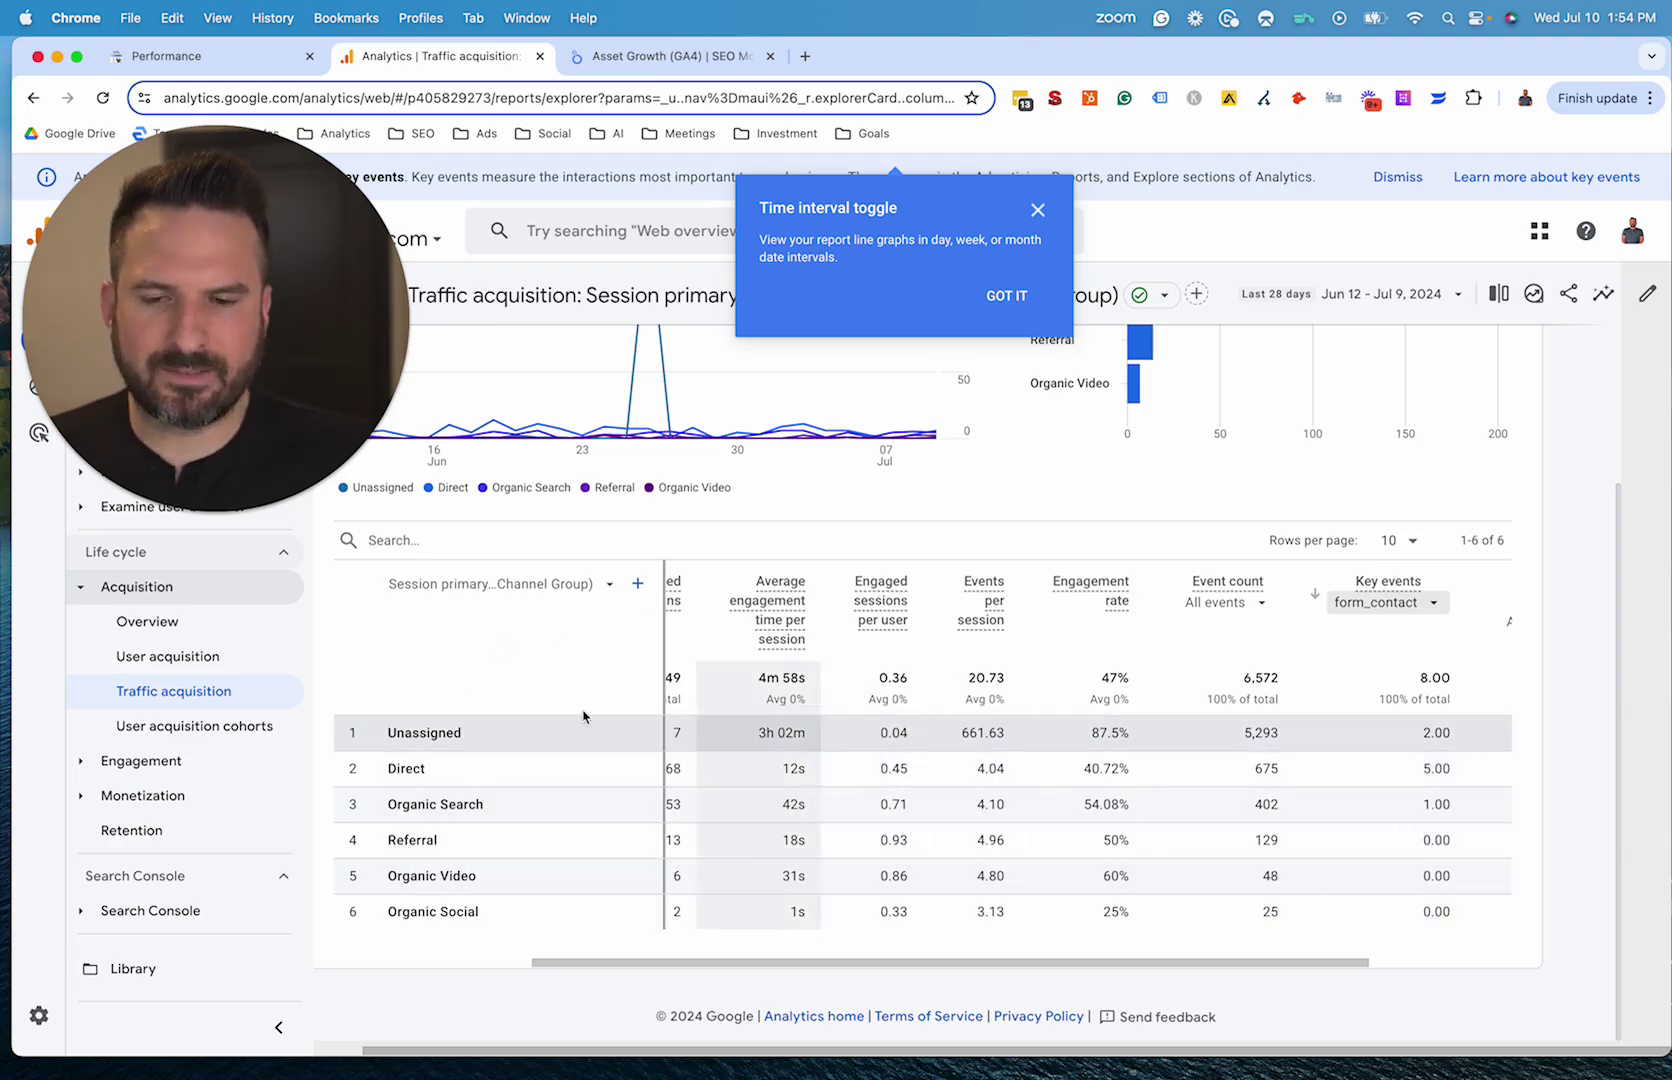
left_click(1006, 295)
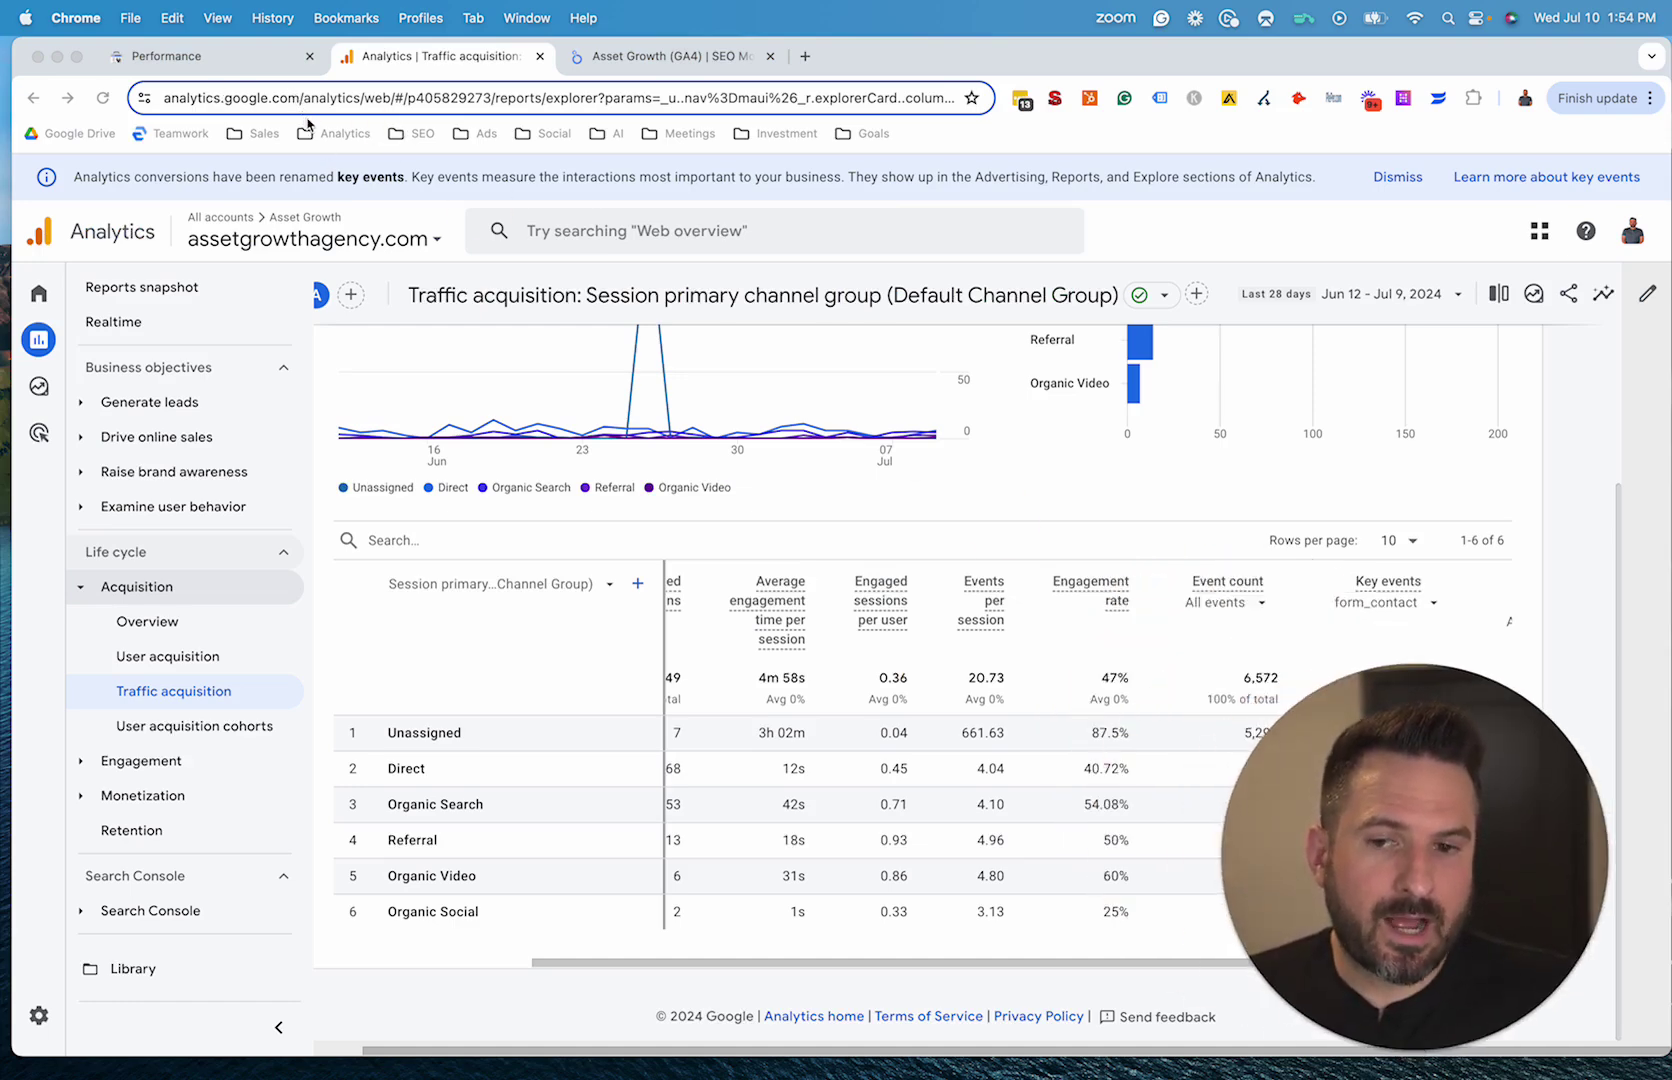
Step: Compare the Search Console performance report against the Traffic acquisition report
left_click(231, 62)
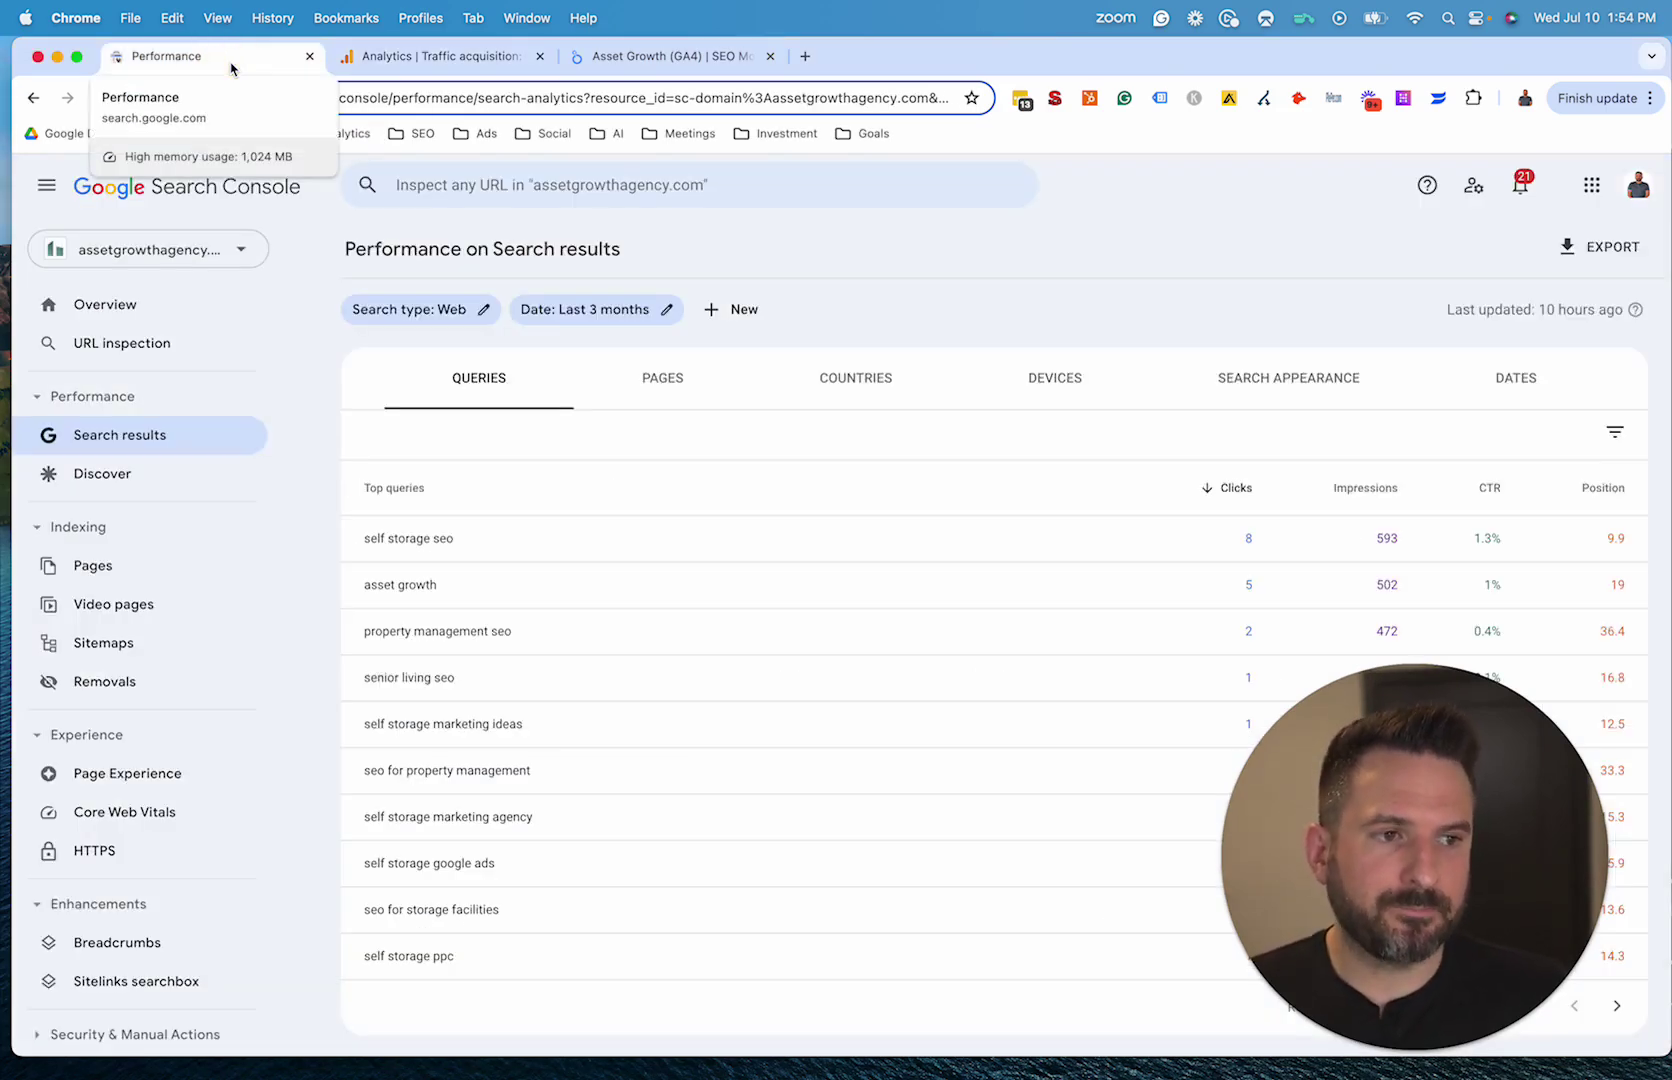
left_click(425, 56)
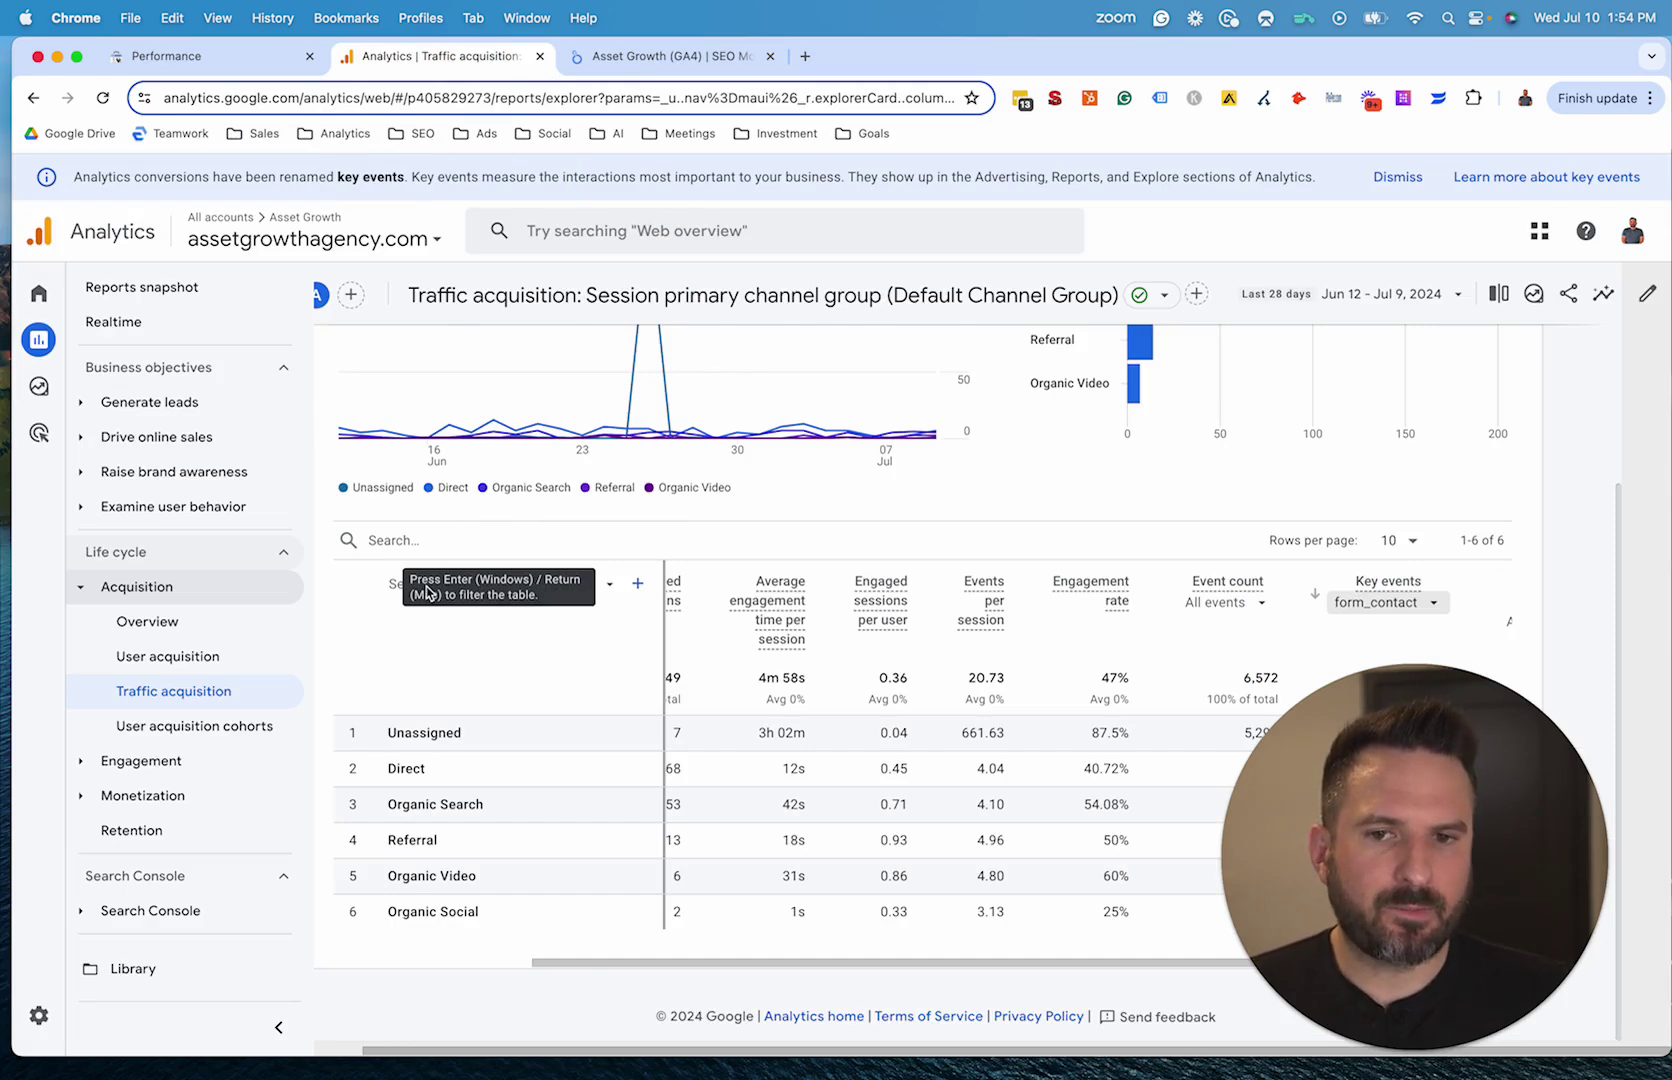
left_click(226, 56)
left_click(436, 60)
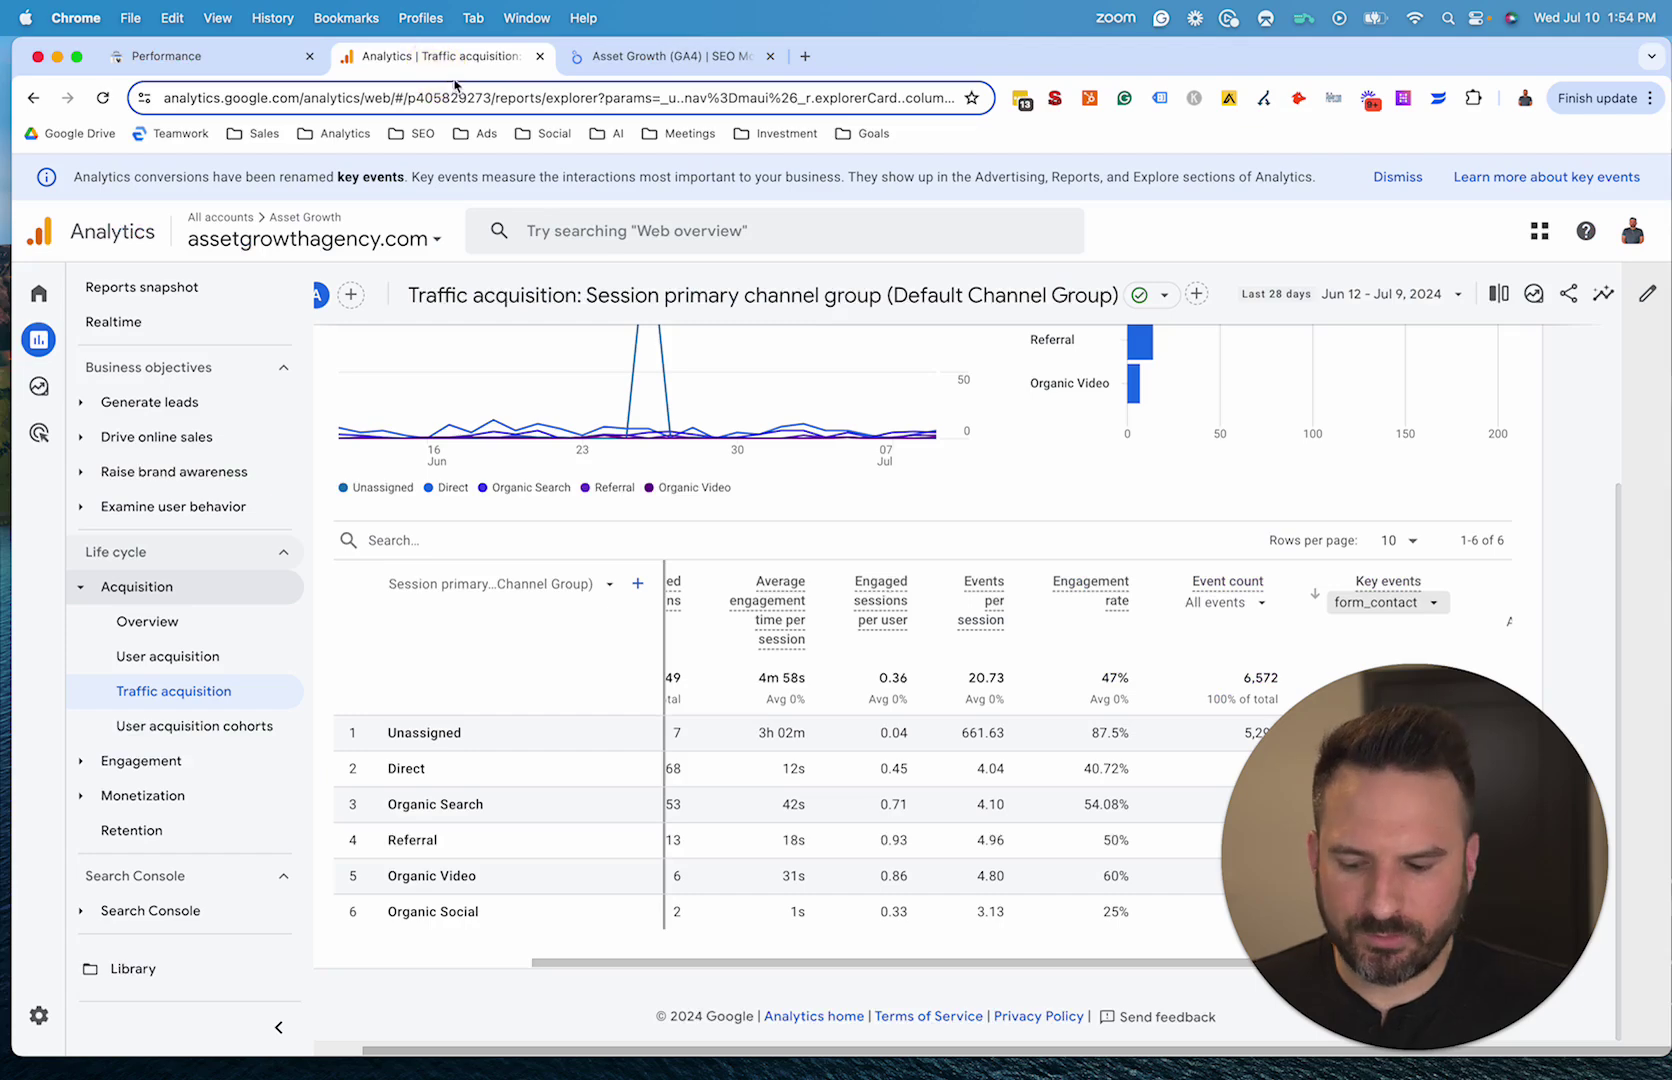
Step: Search for 'keyword hero ga4' in a new browser tab
left_click(807, 57)
type("keyword hero")
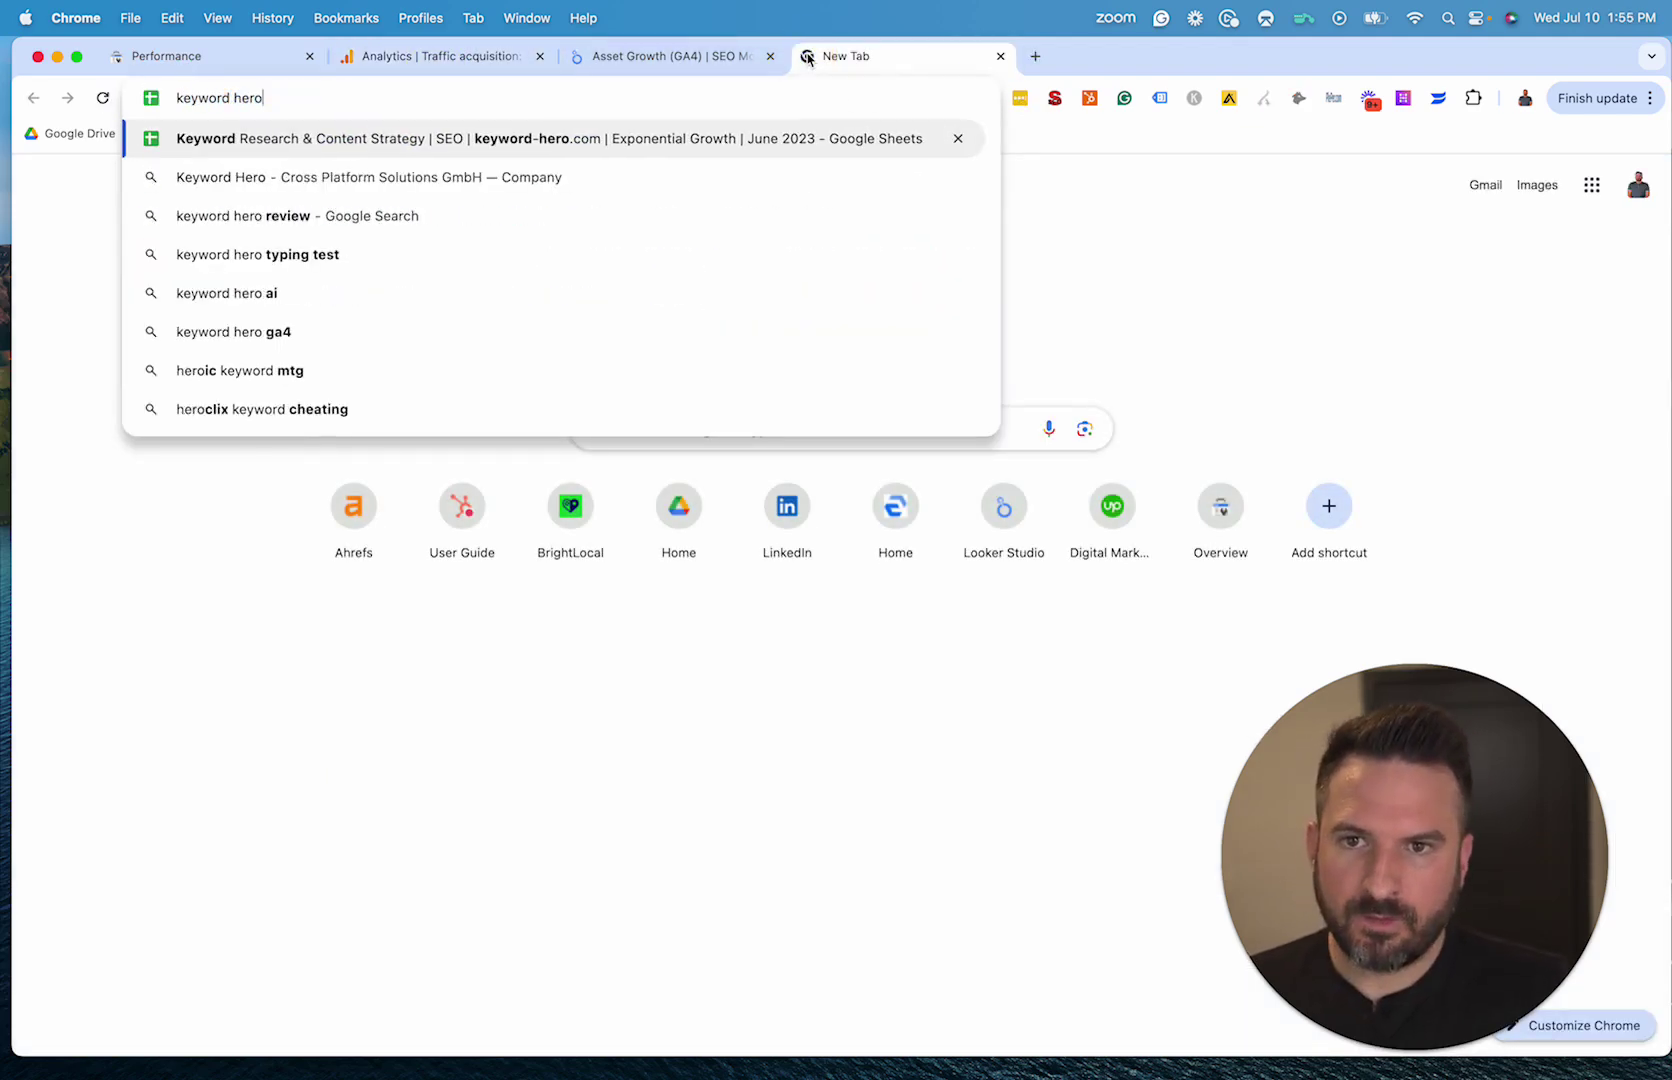
key("Down")
key("Down")
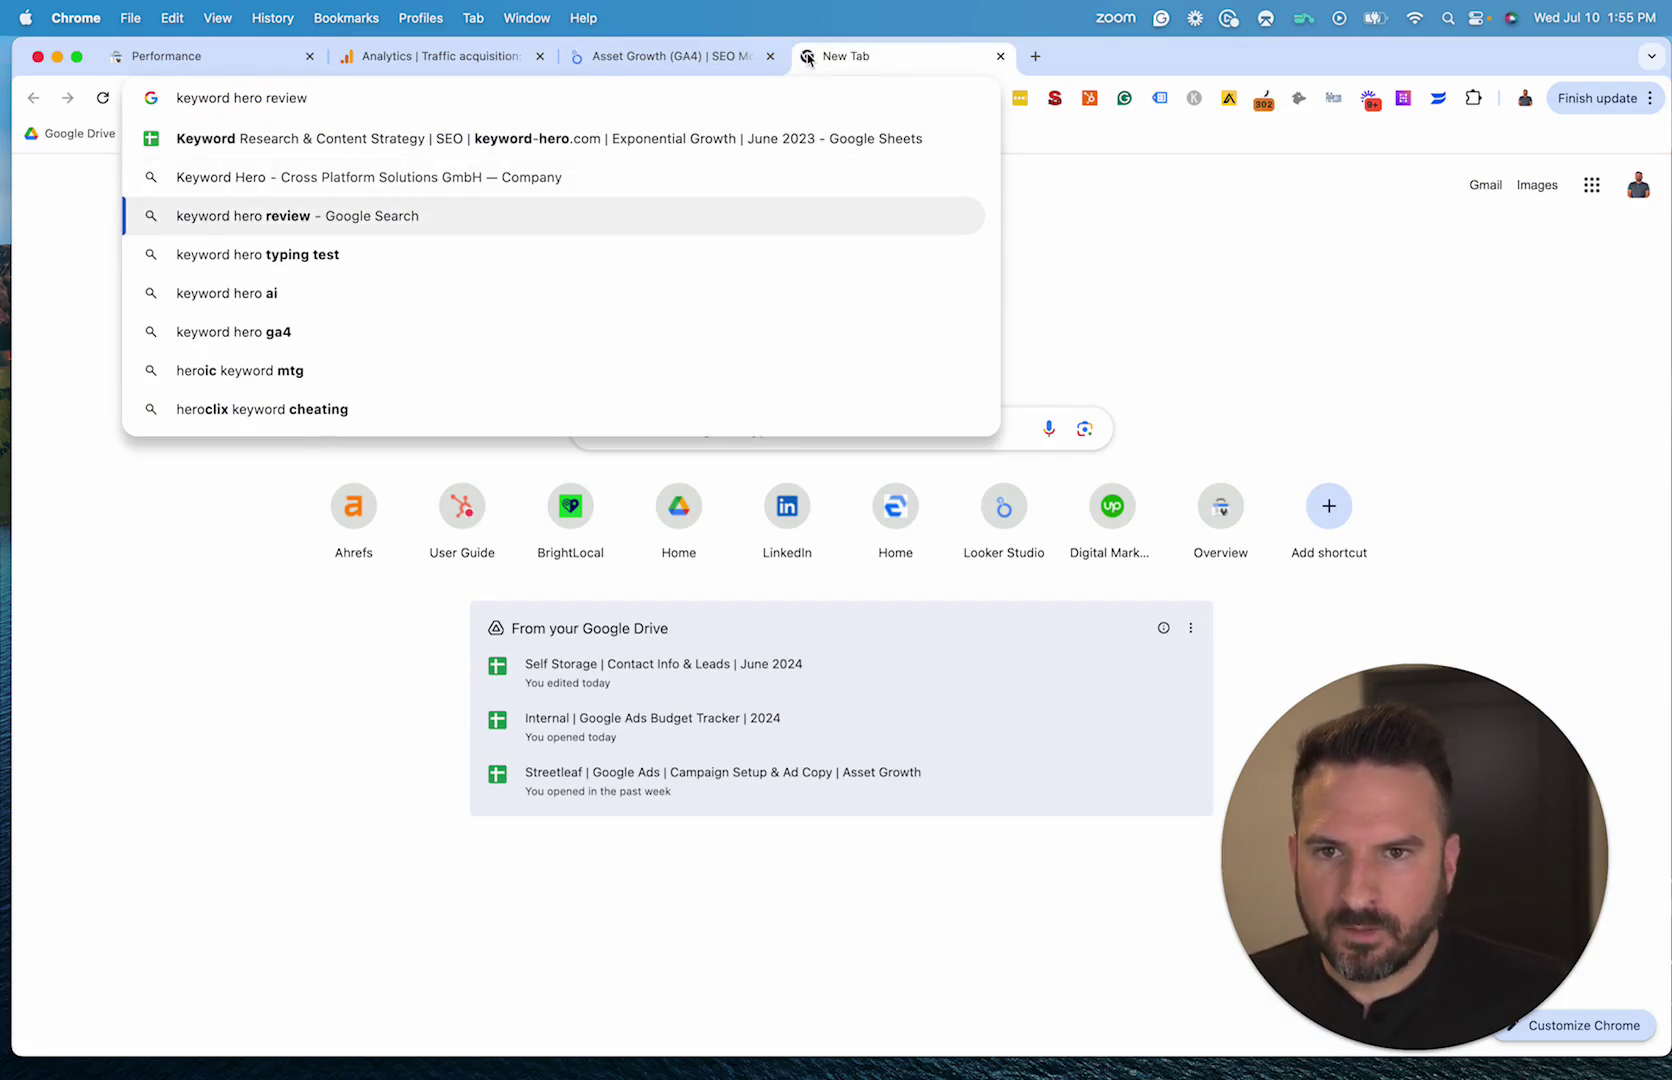
key("Down")
key("Down")
key("Down")
key("Return")
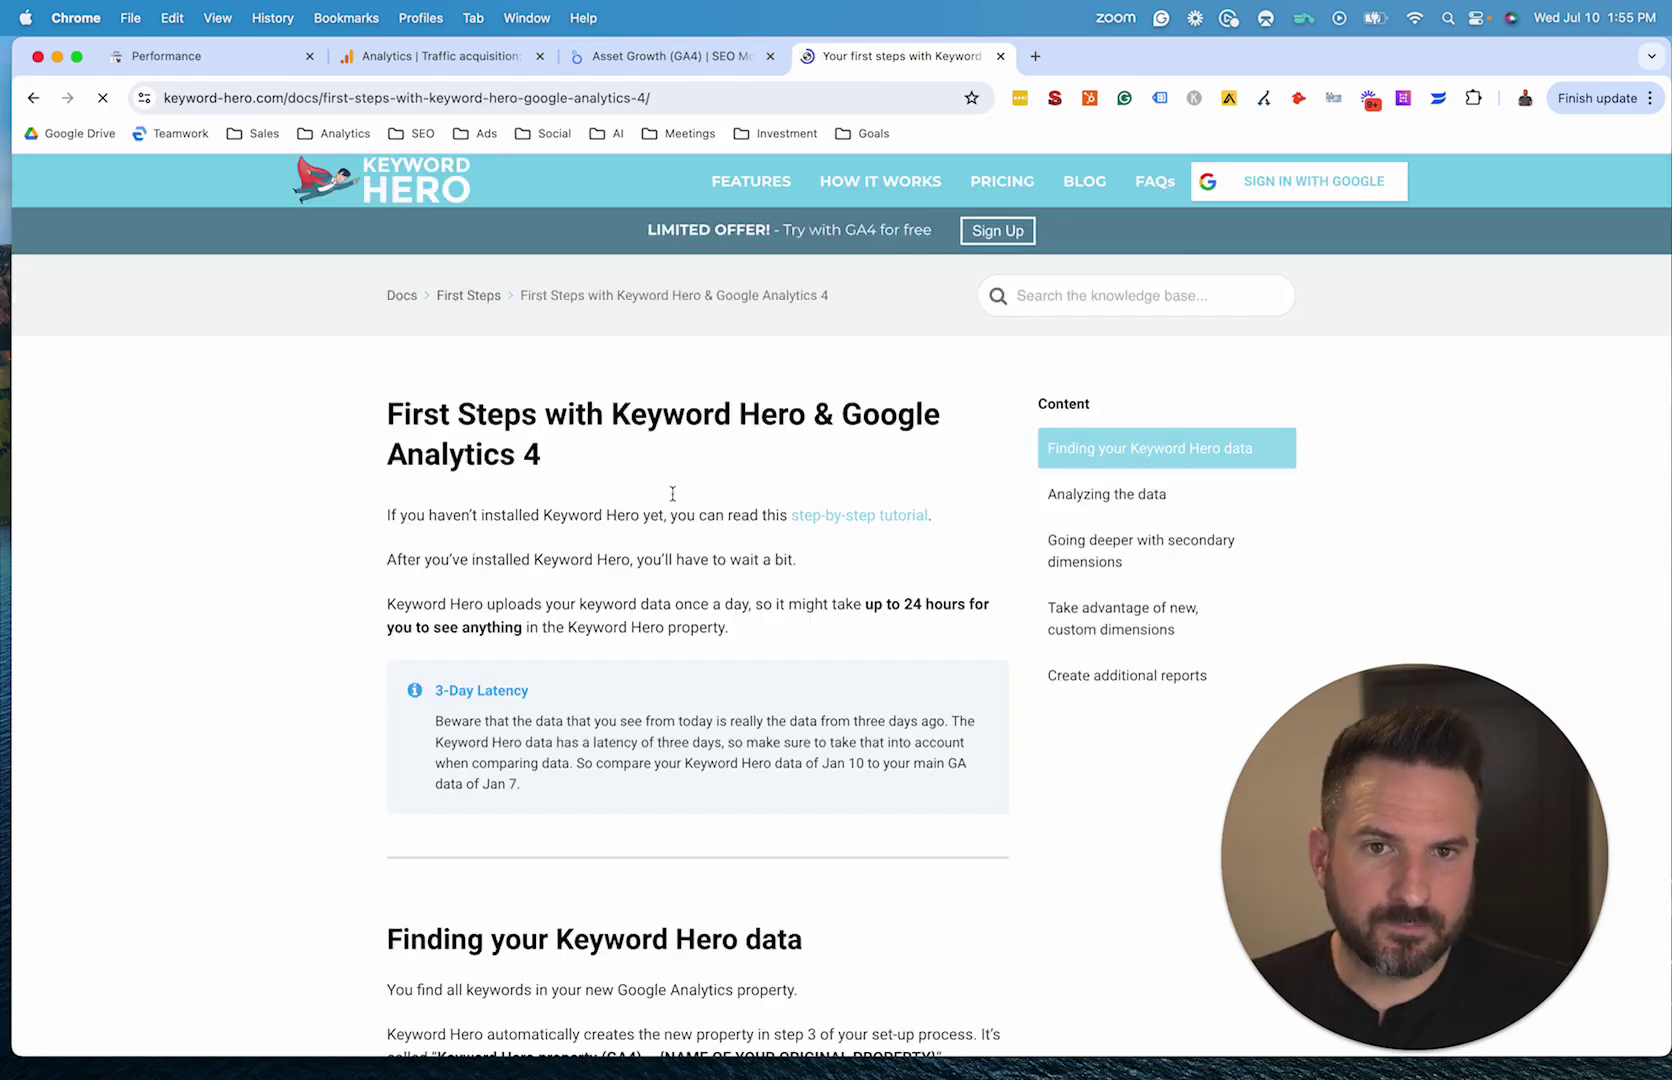
Step: Enlarge the First Steps guide's Analytics screenshot, then return to the Analytics report
scroll(566, 565, "down", 10)
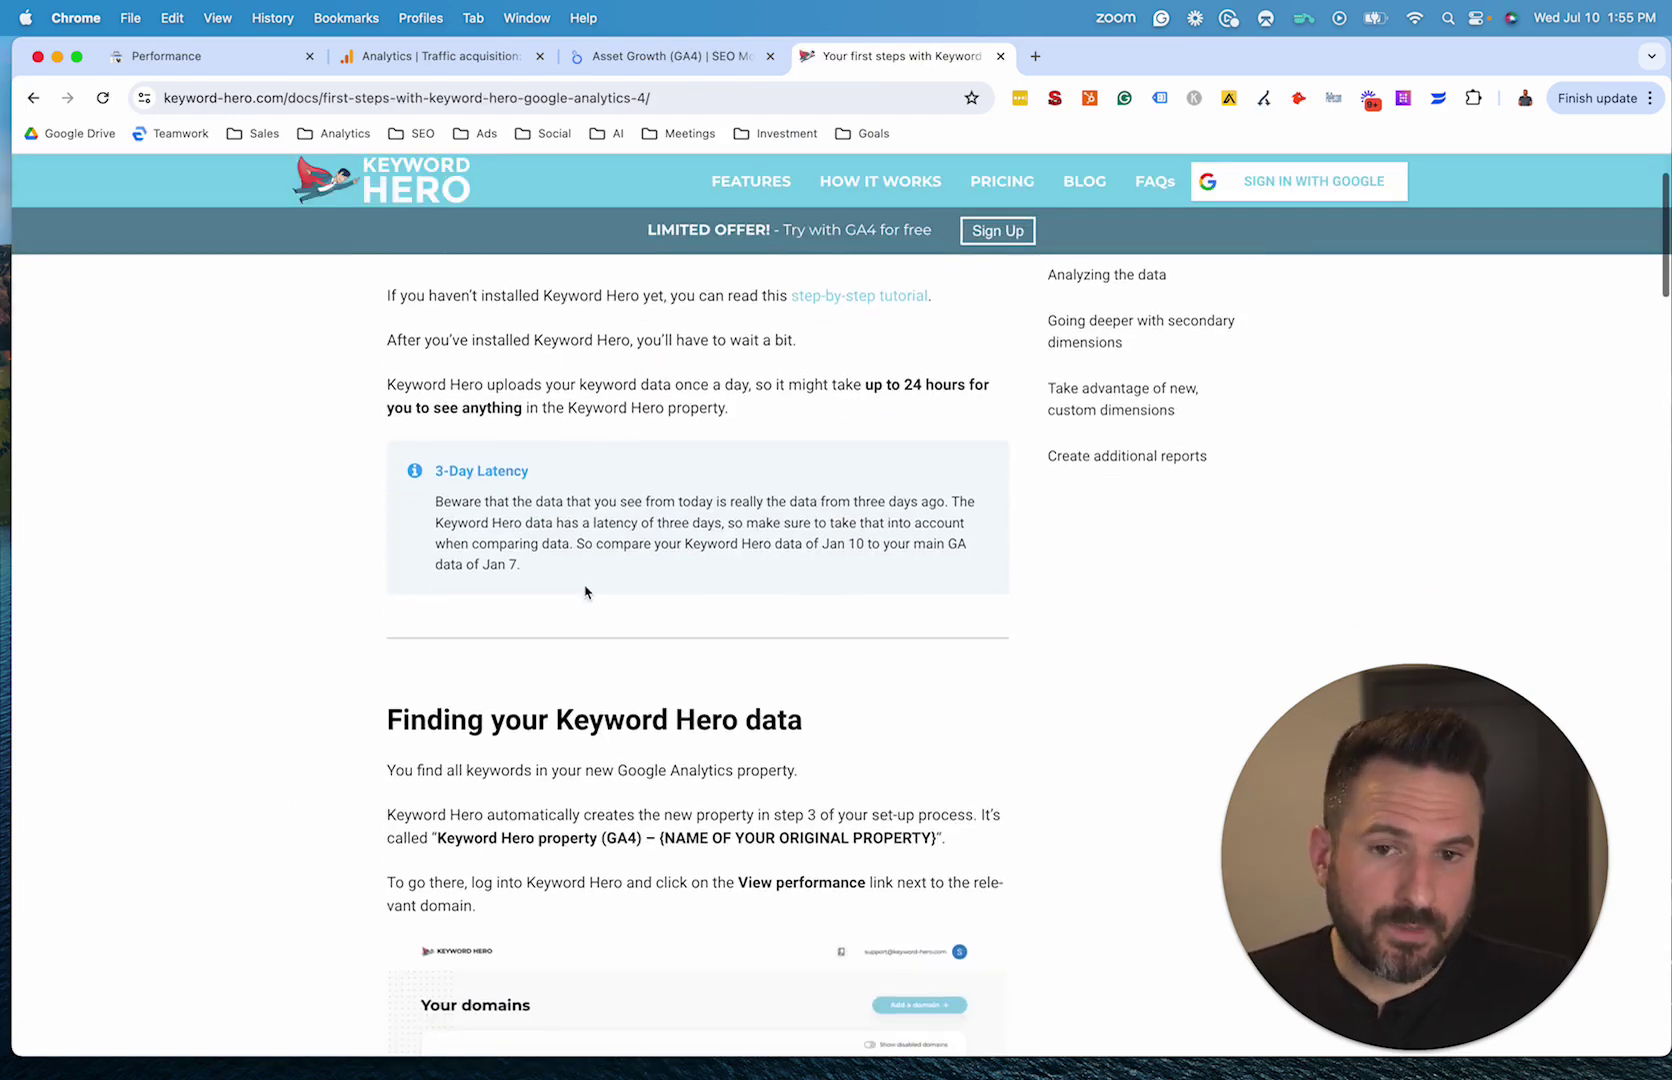
scroll(586, 594, "down", 3)
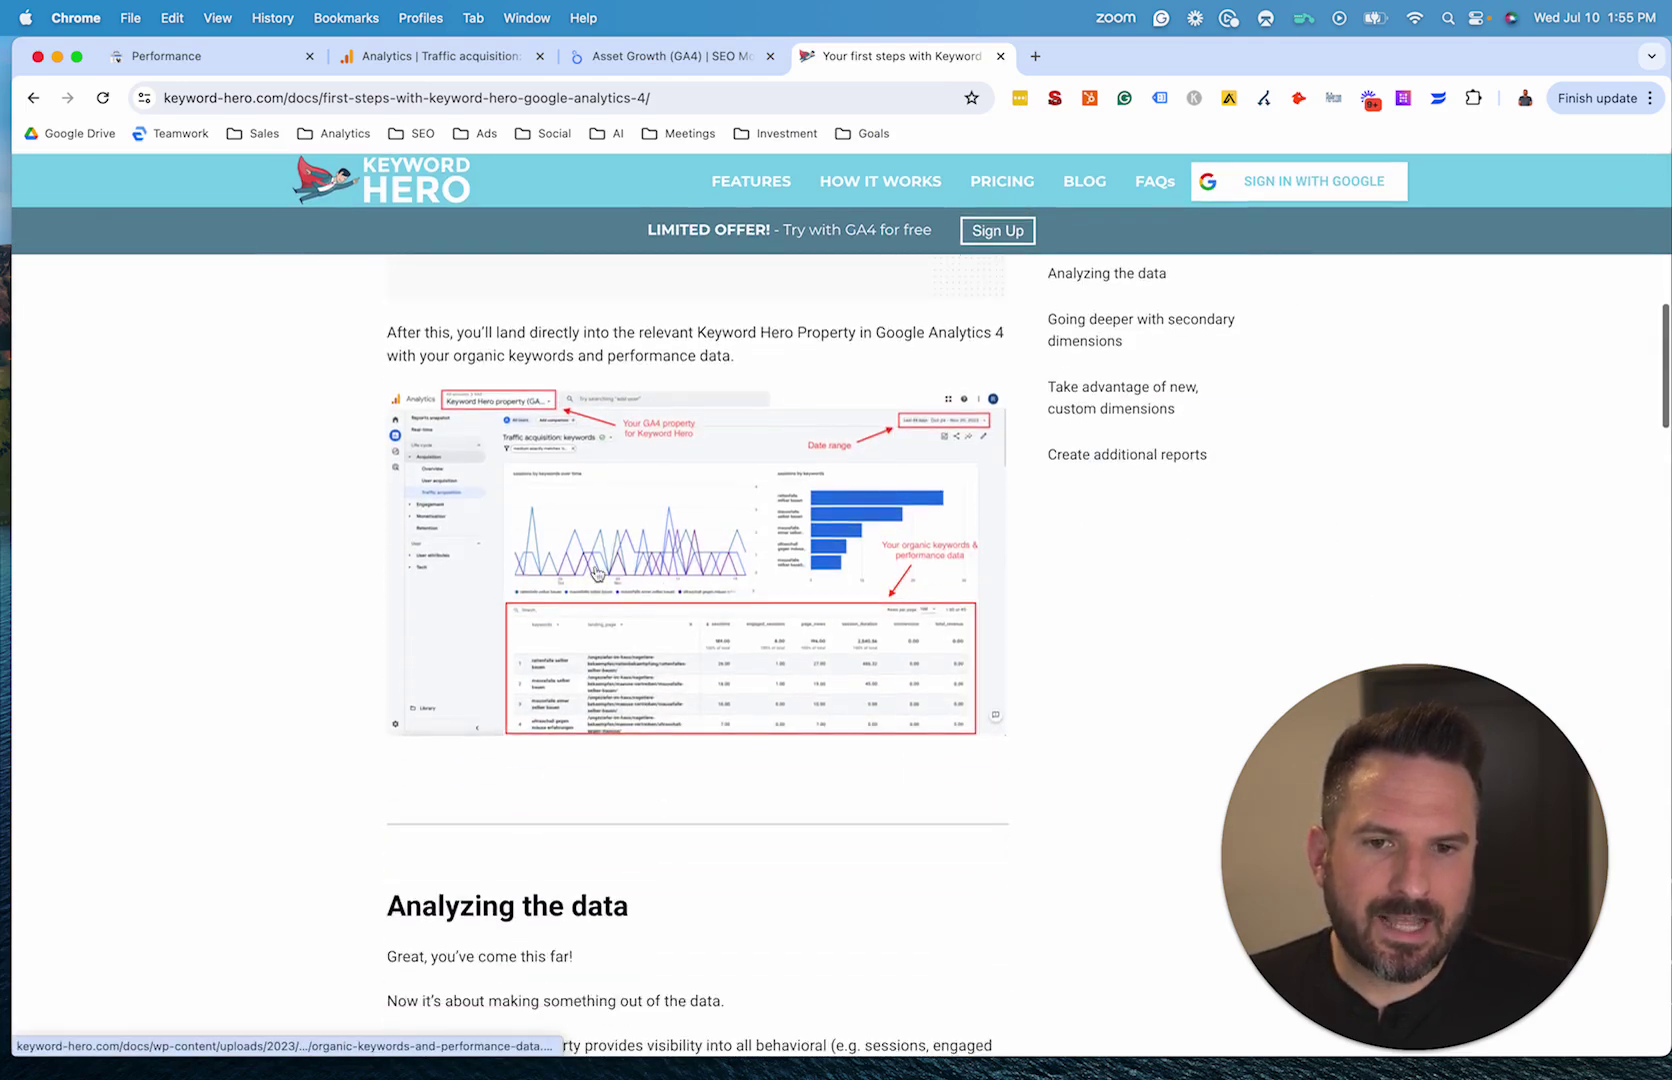
left_click(677, 740)
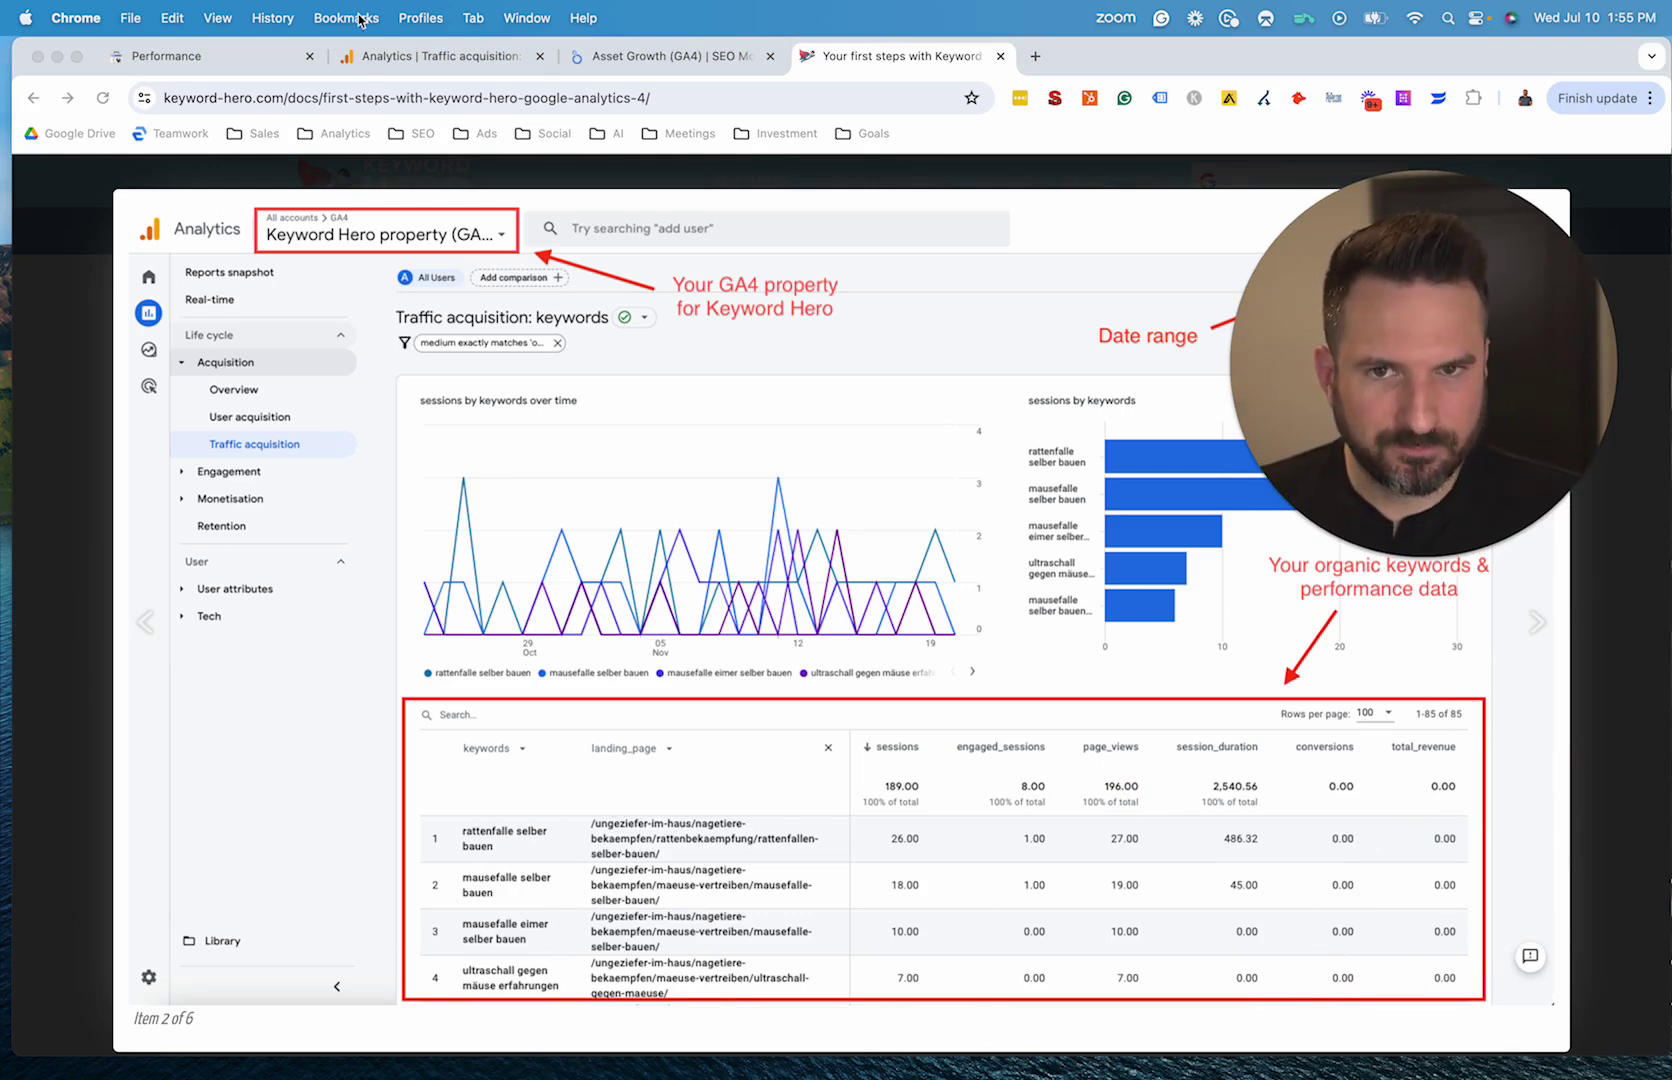
left_click(210, 58)
left_click(430, 57)
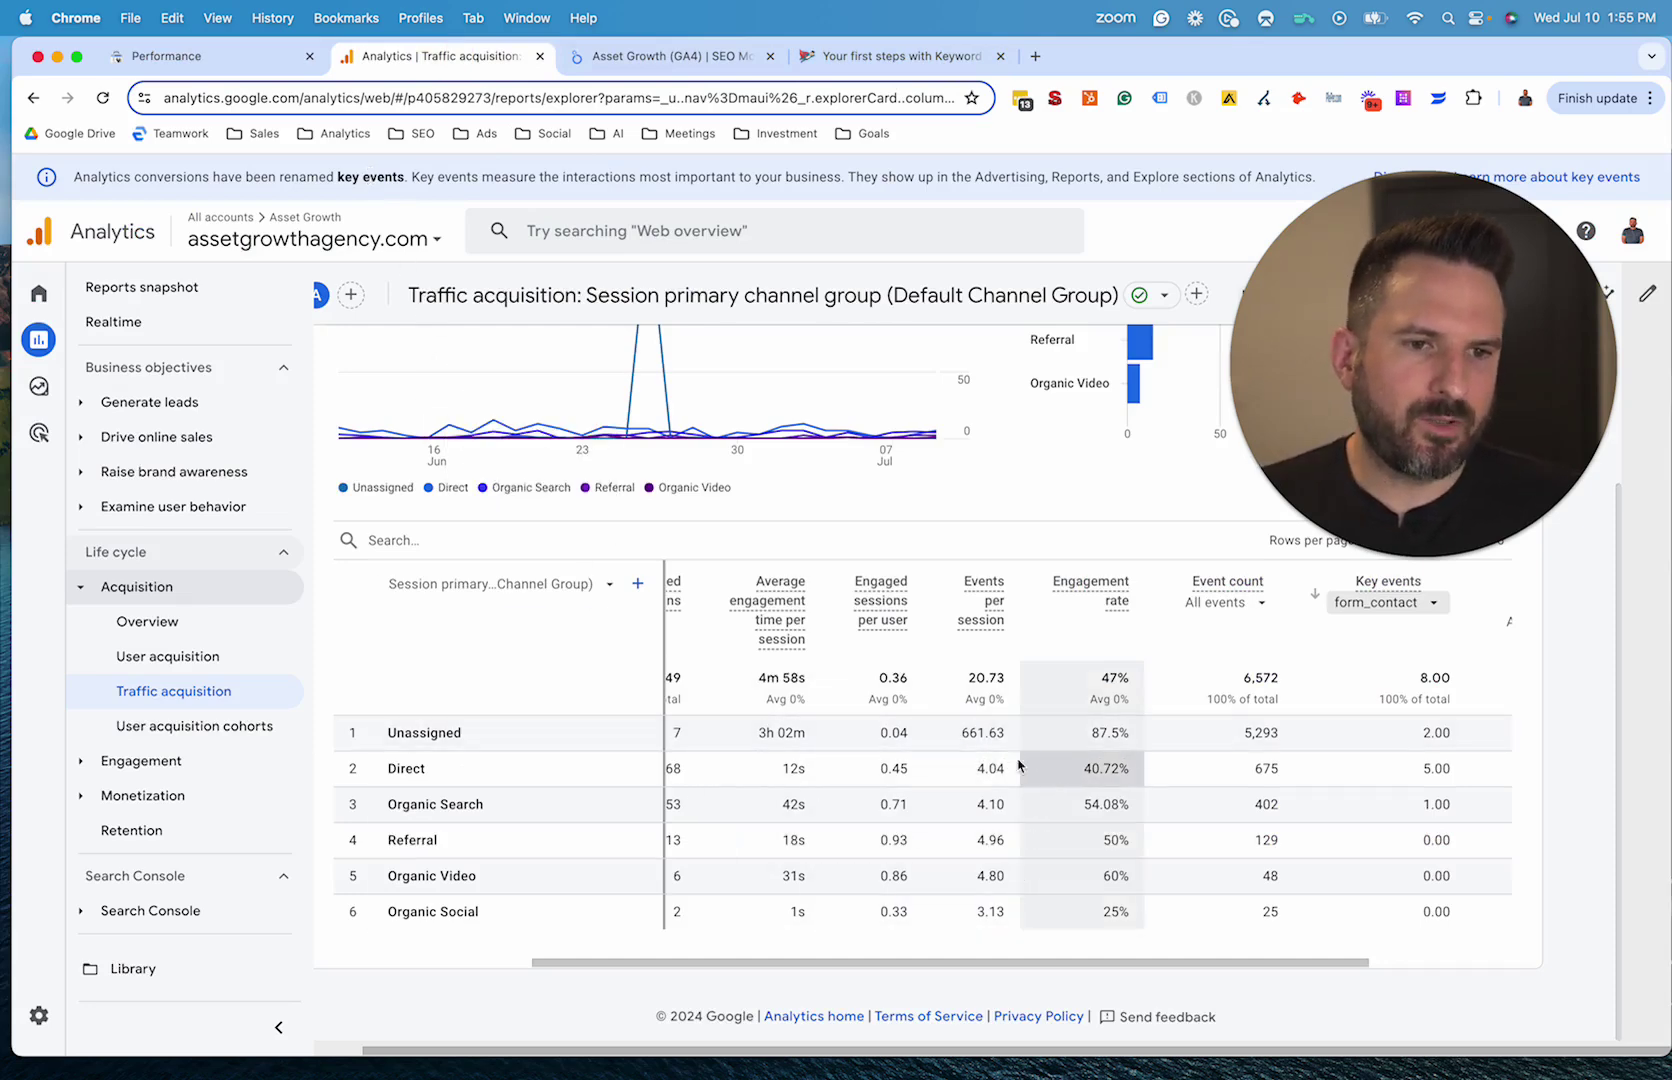
Step: Glance at the Search Console performance report and return to Traffic acquisition
mouse_move(669, 420)
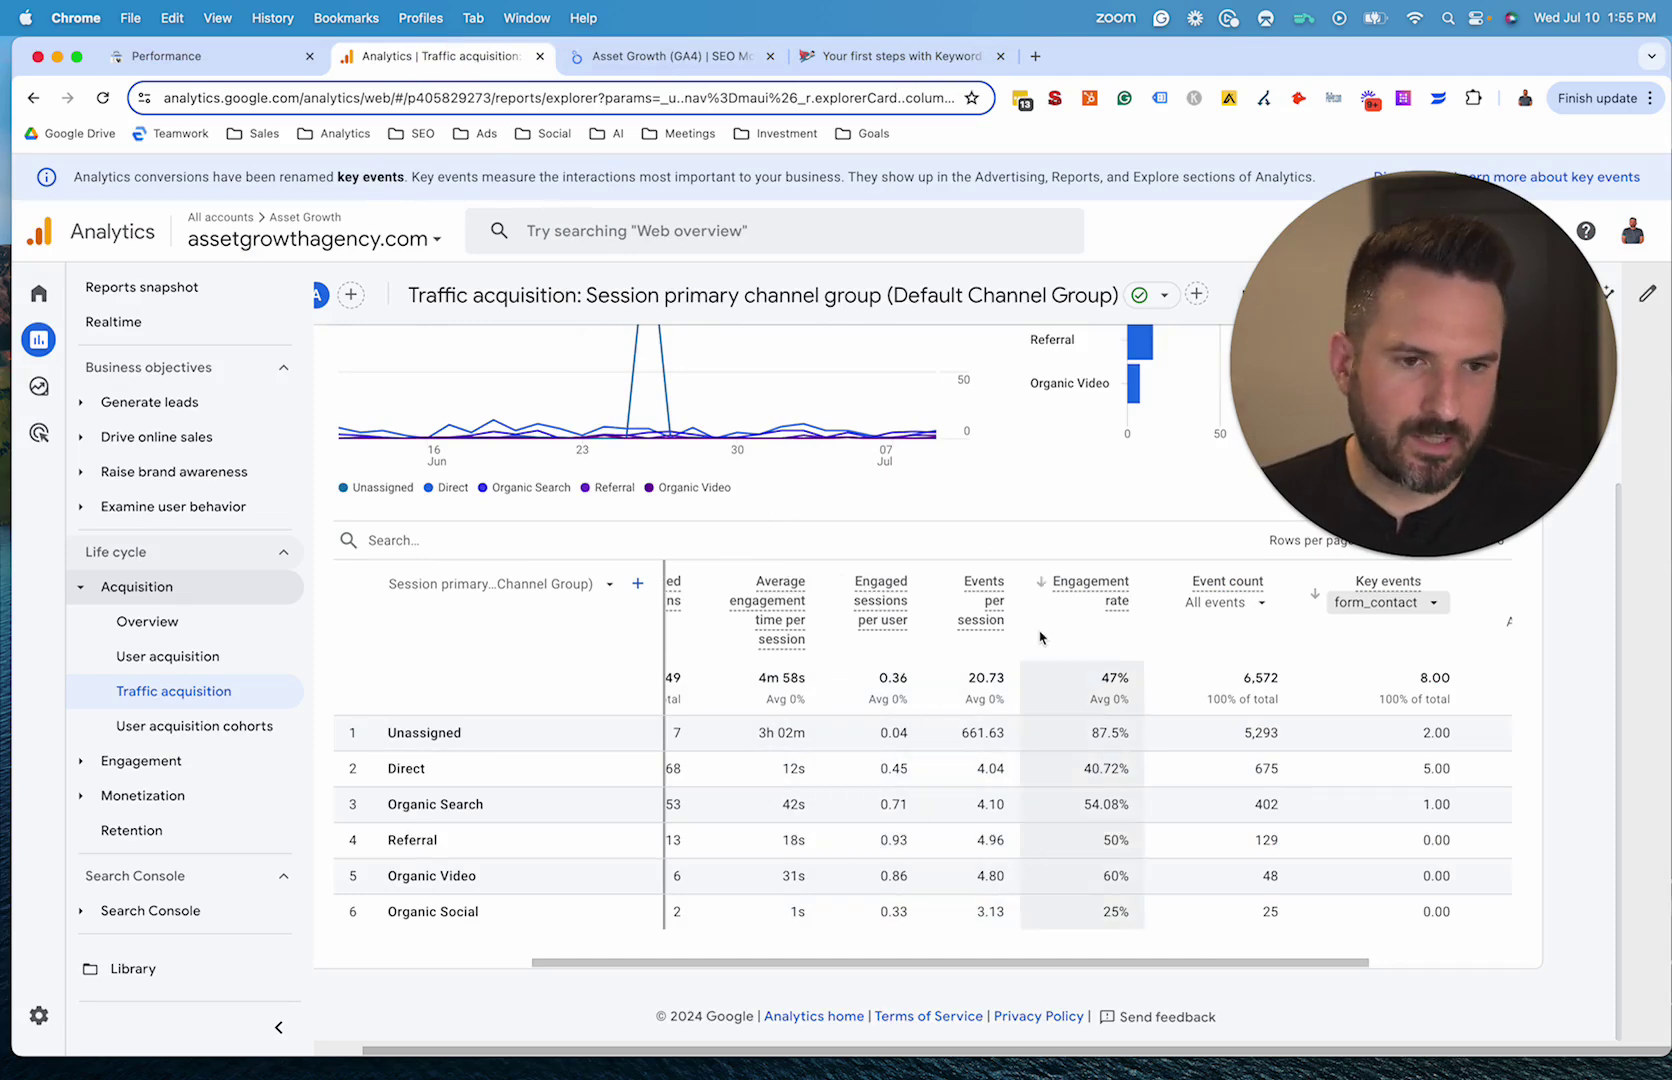
left_click(226, 64)
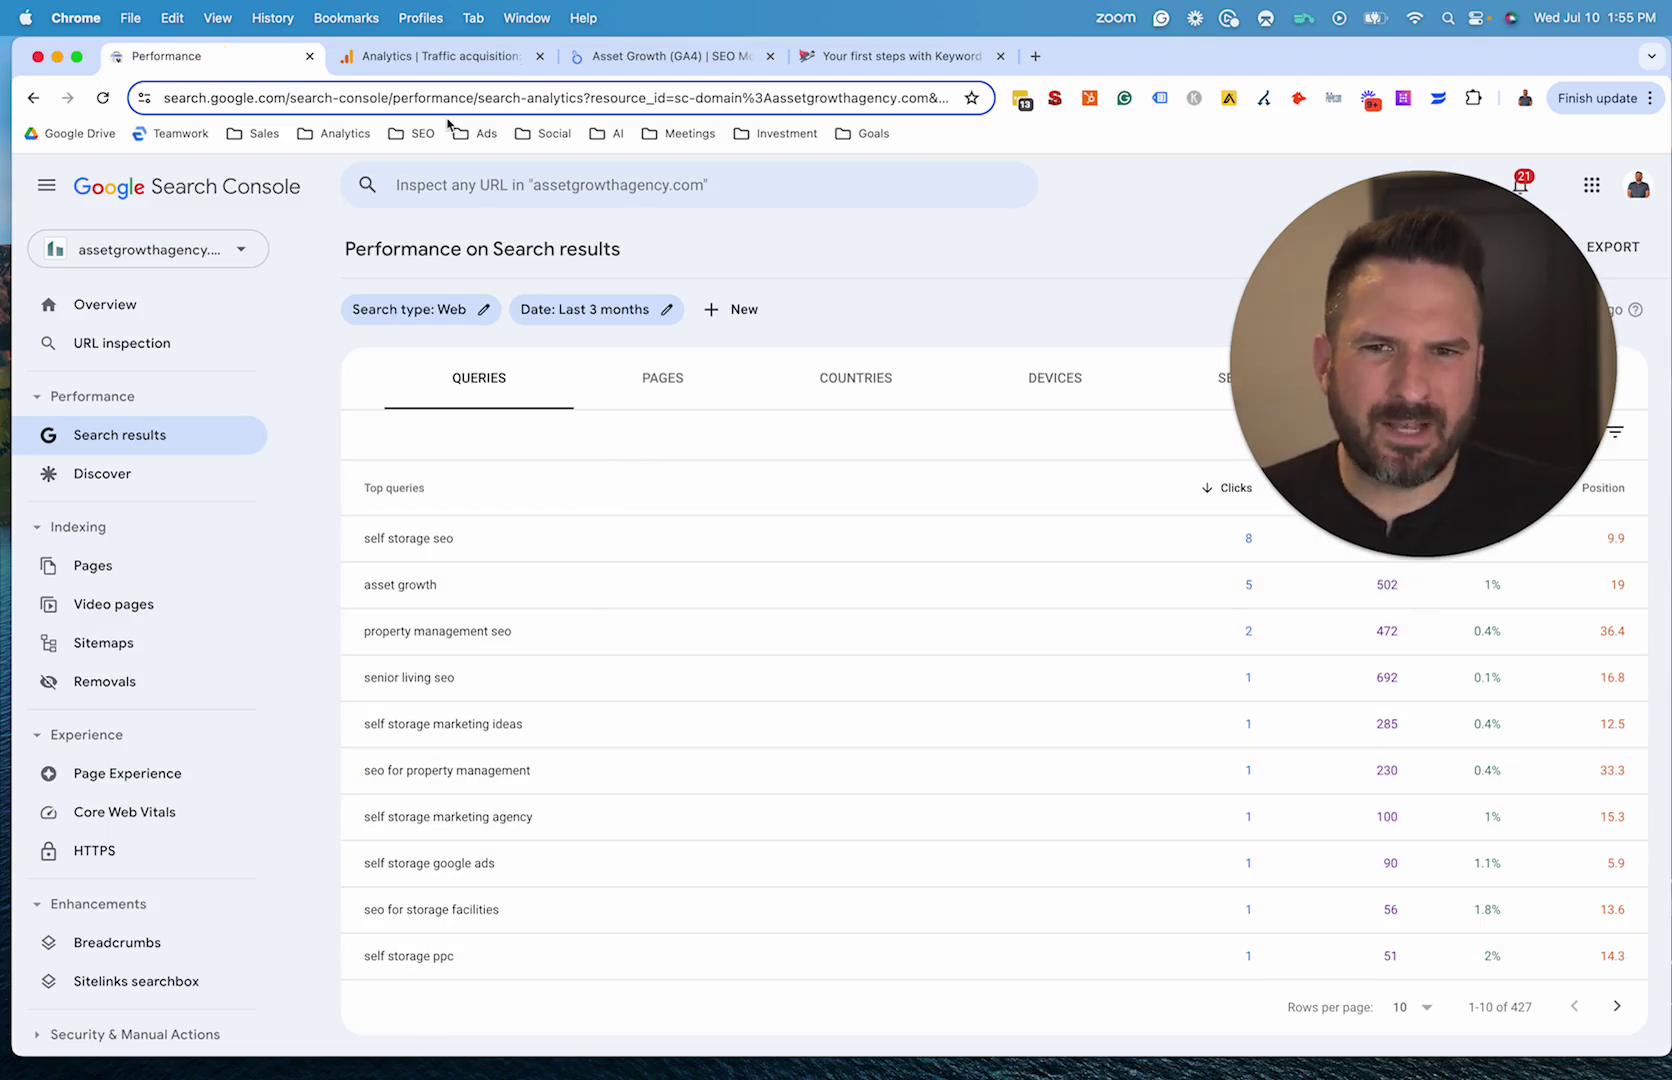
left_click(420, 58)
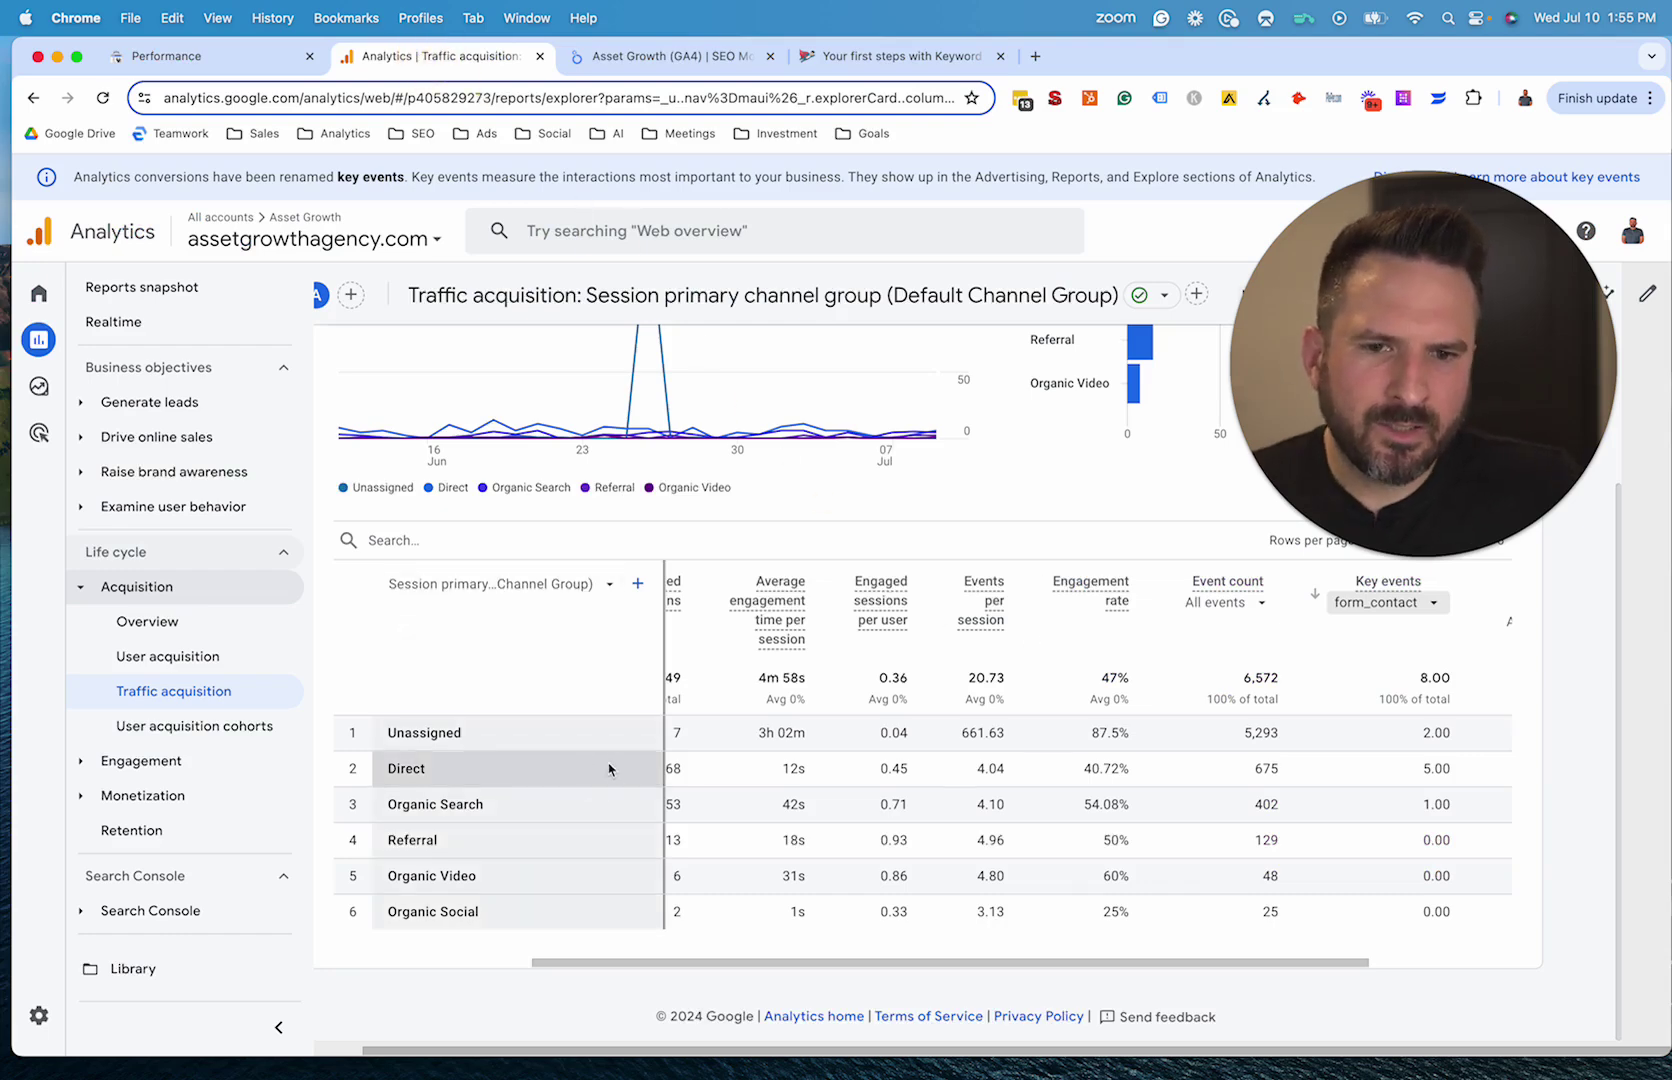
Step: Review the Generate leads Landing page report, where / shows 6.00 key events
left_click(150, 402)
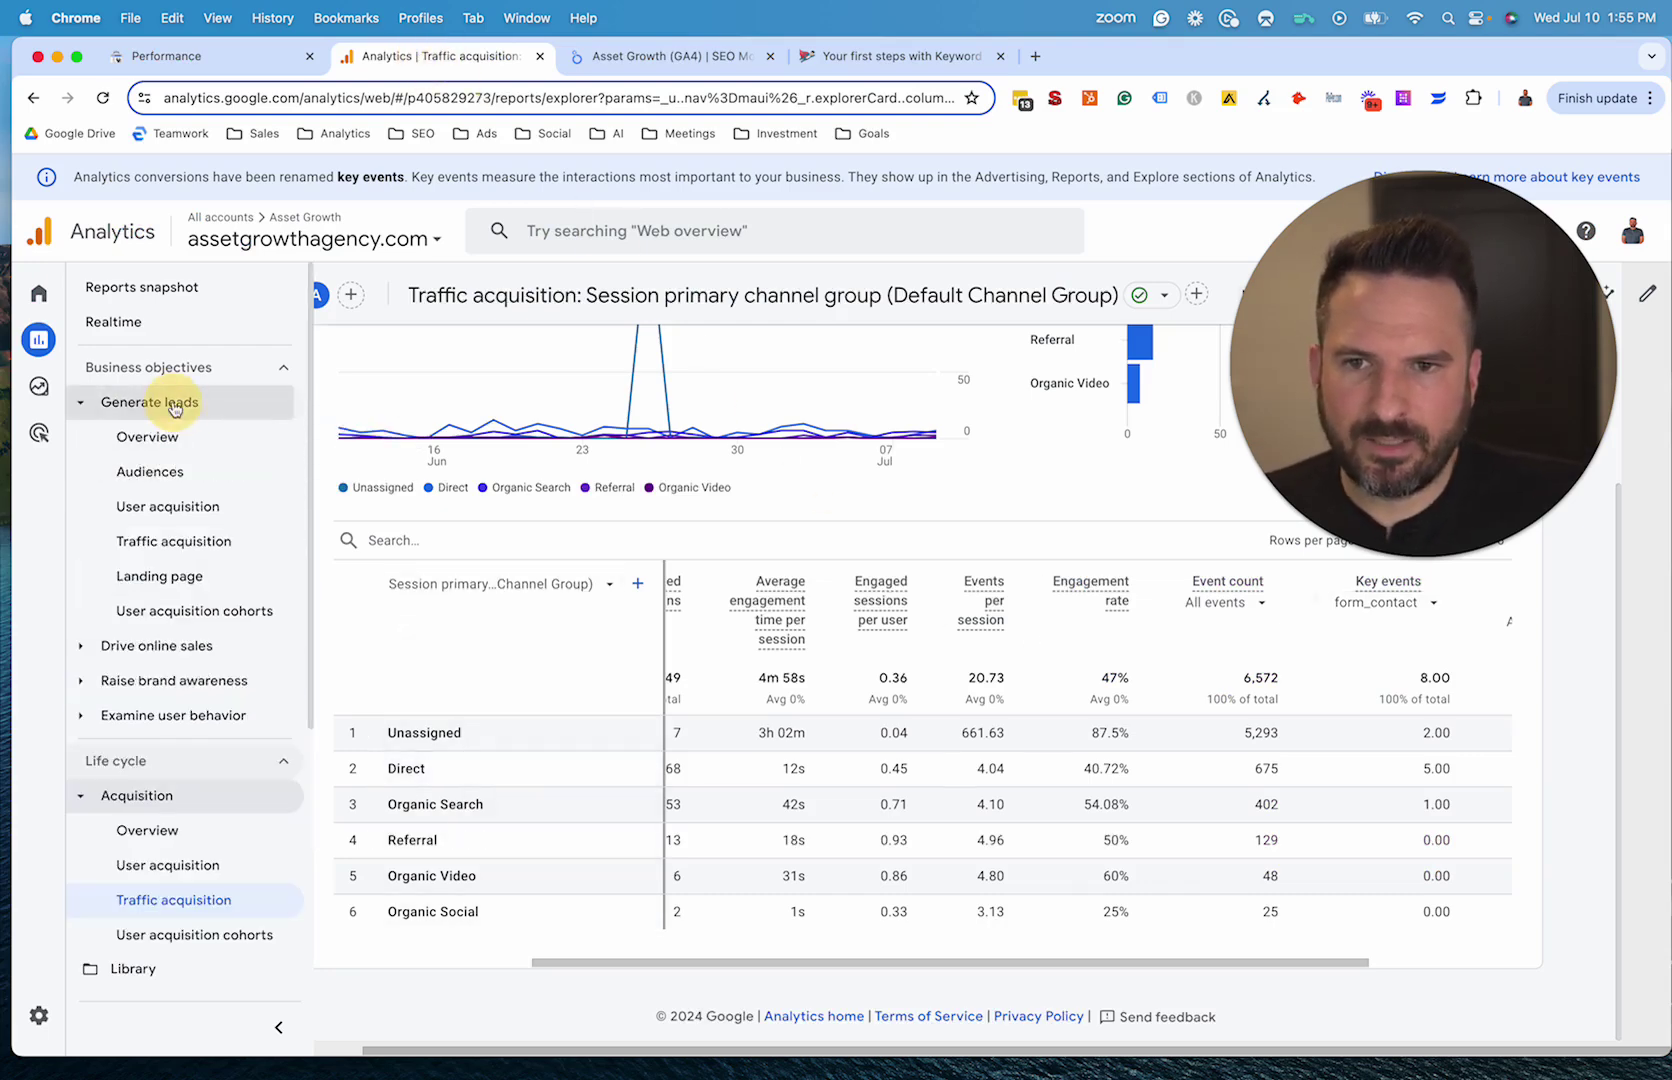
left_click(222, 587)
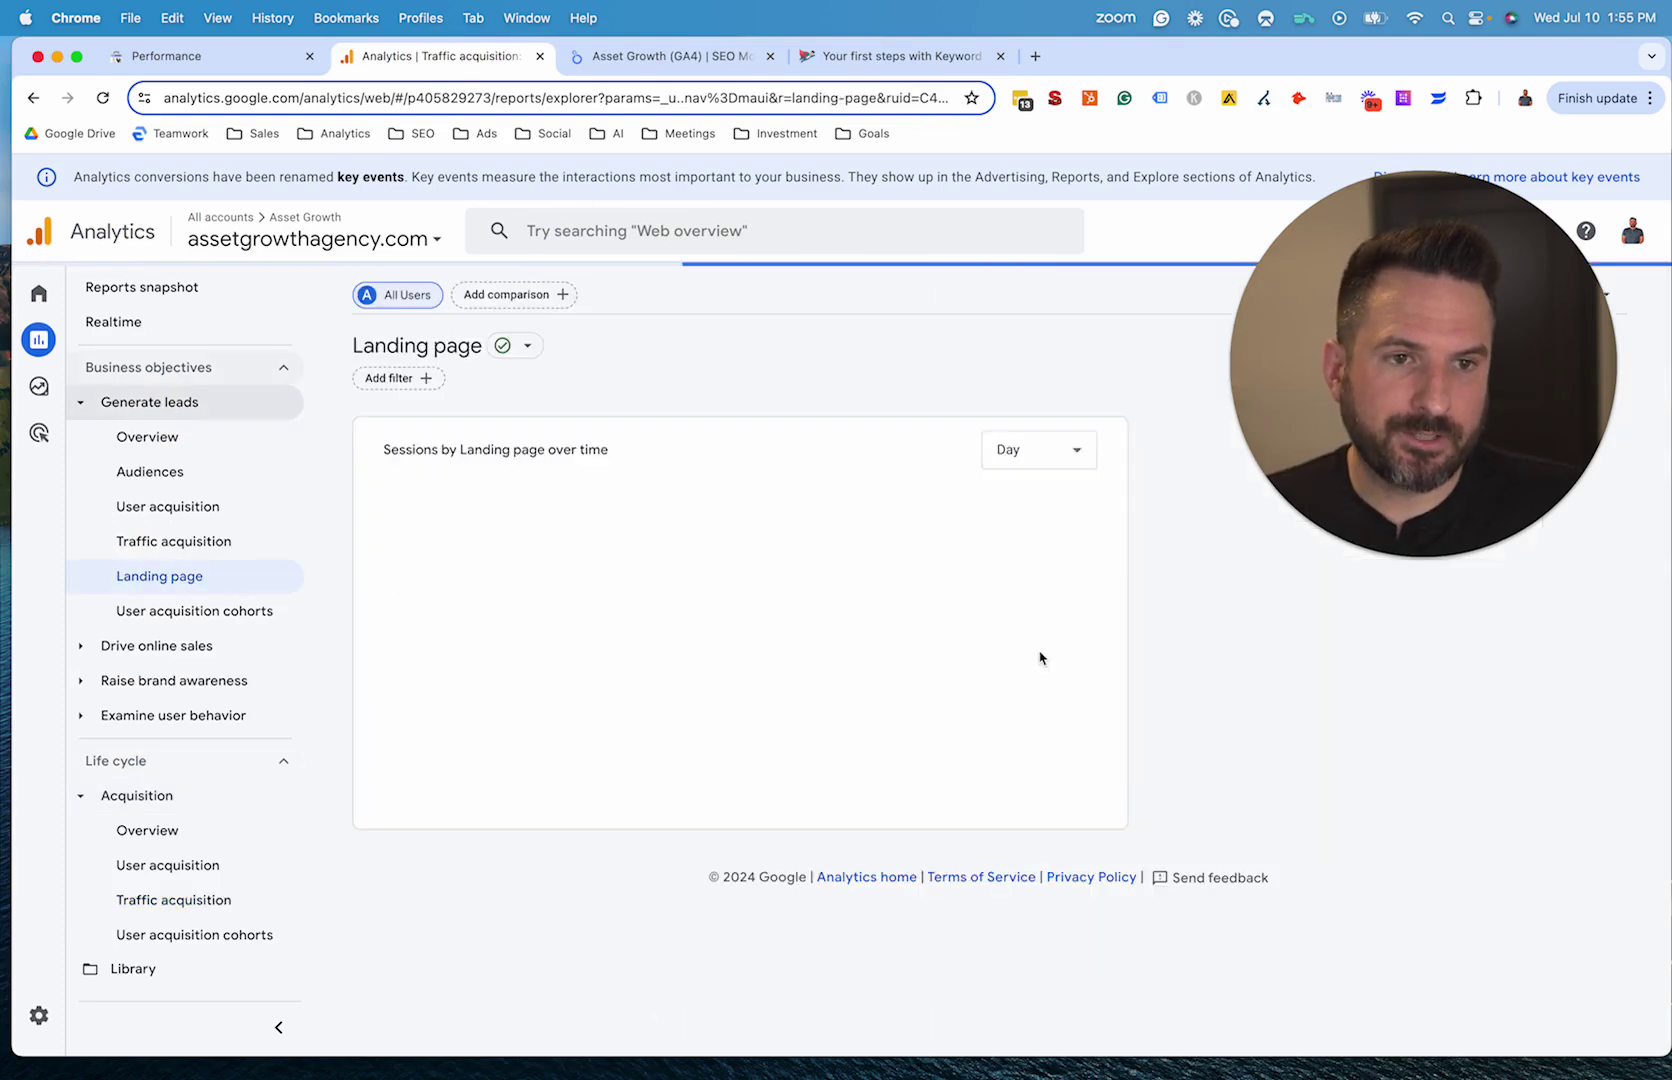
scroll(1100, 700, "down", 4)
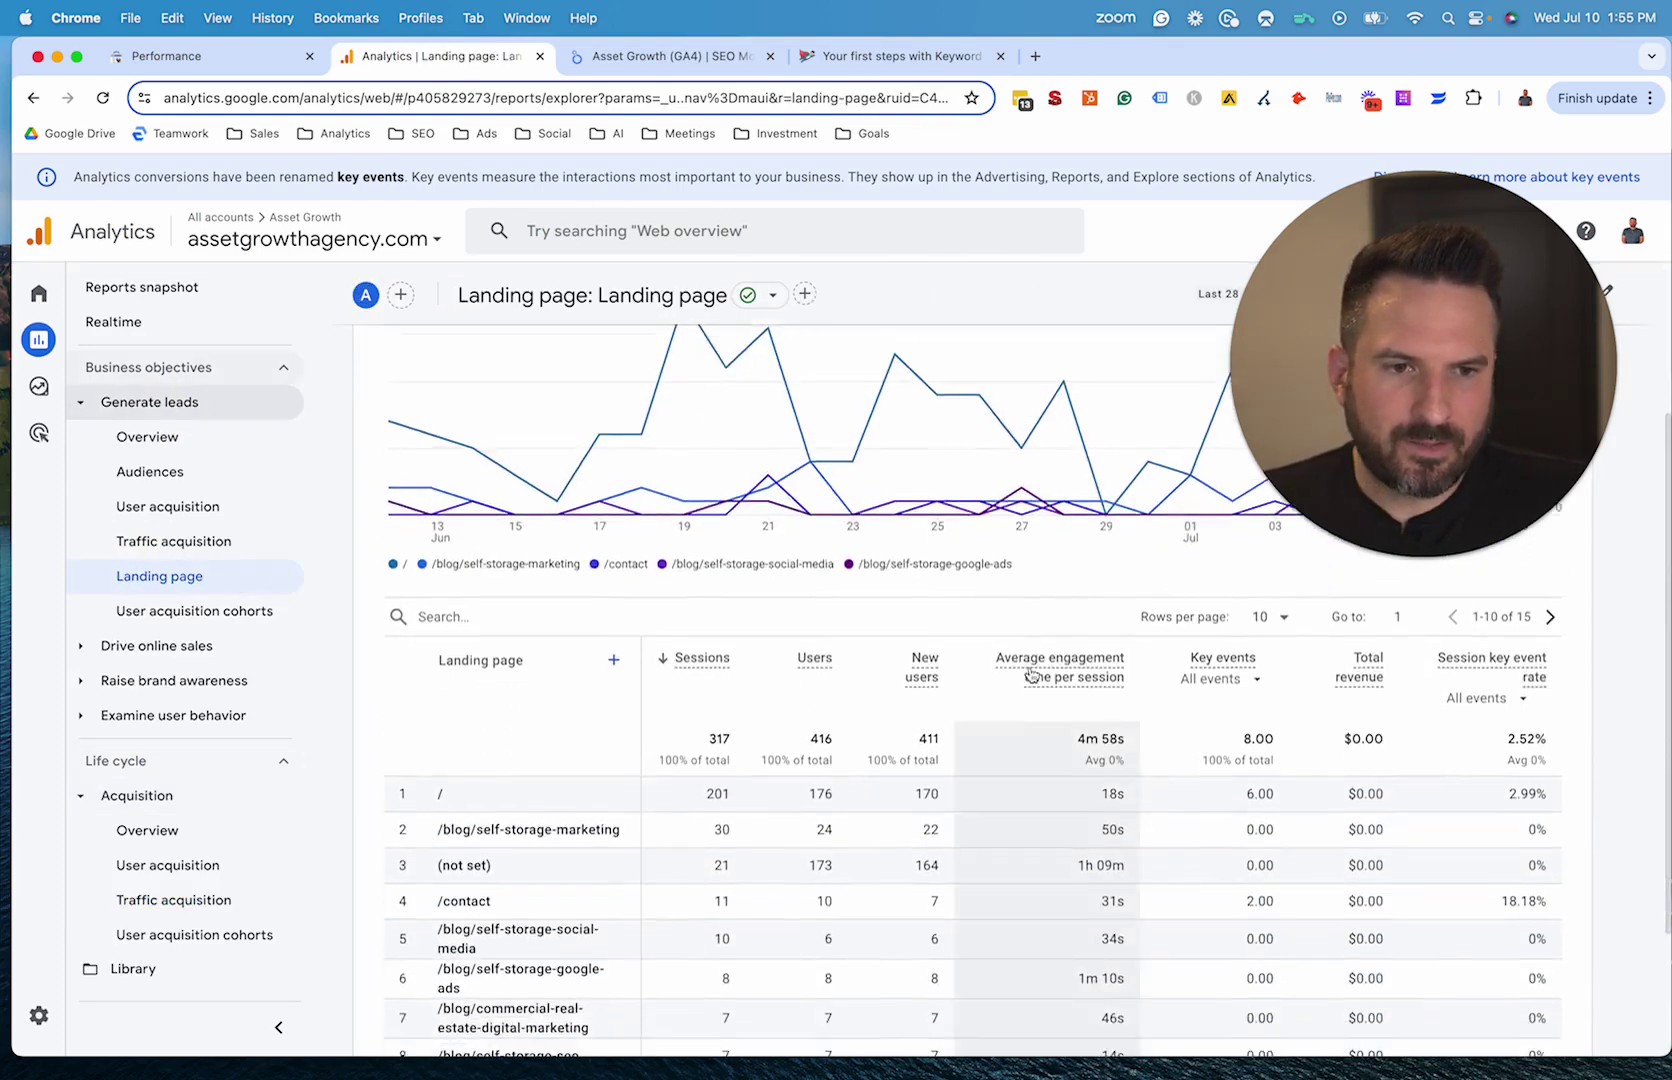
scroll(1245, 734, "up", 1)
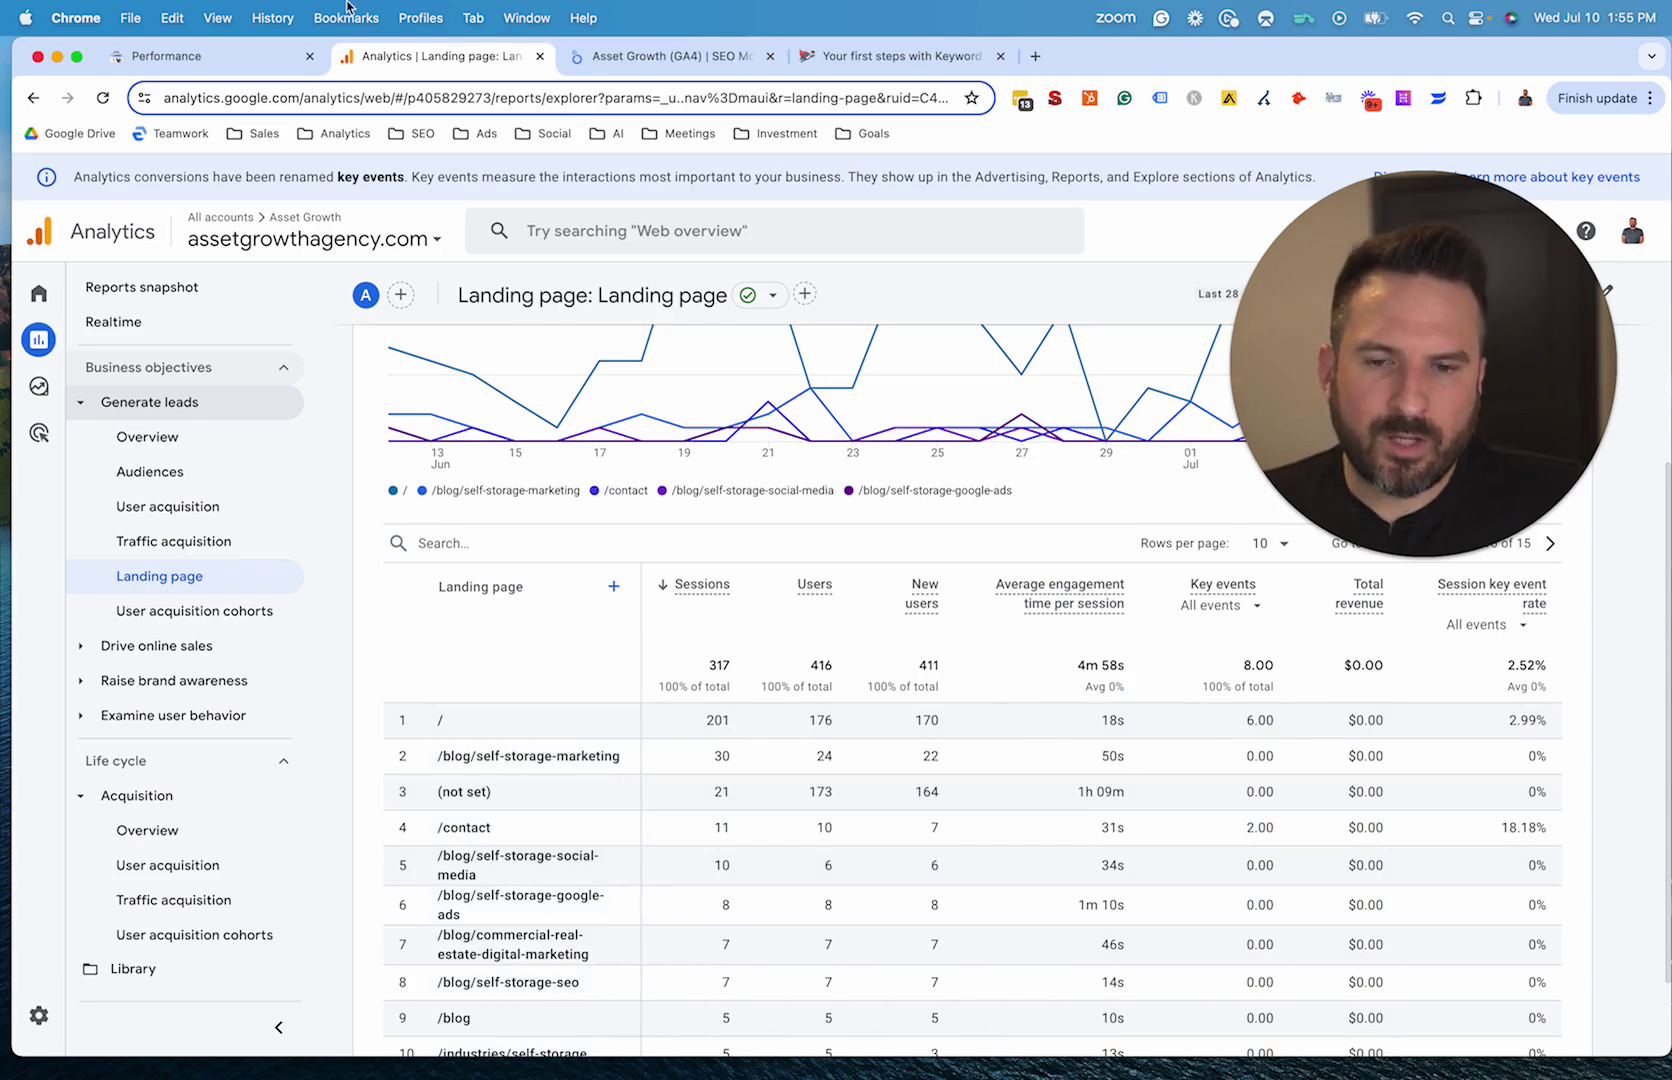
left_click(170, 56)
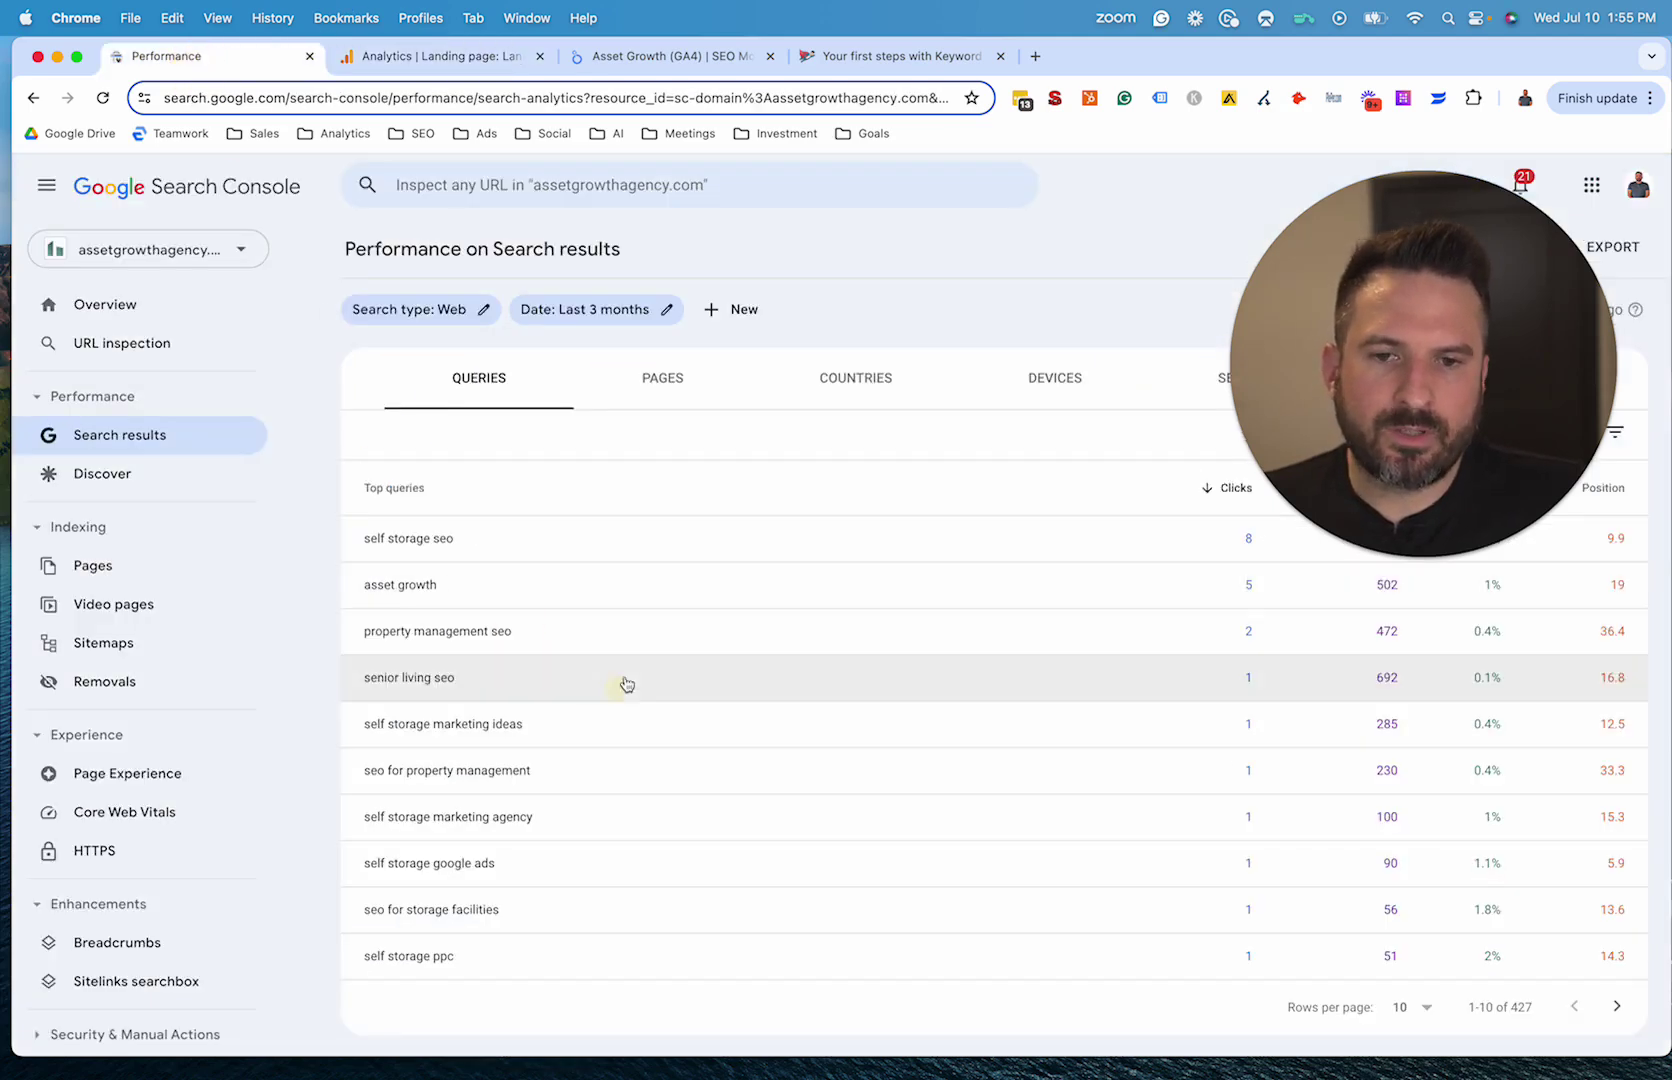
Step: Filter Search Console performance to the home page and highlight its 'asset growth' query
left_click(649, 383)
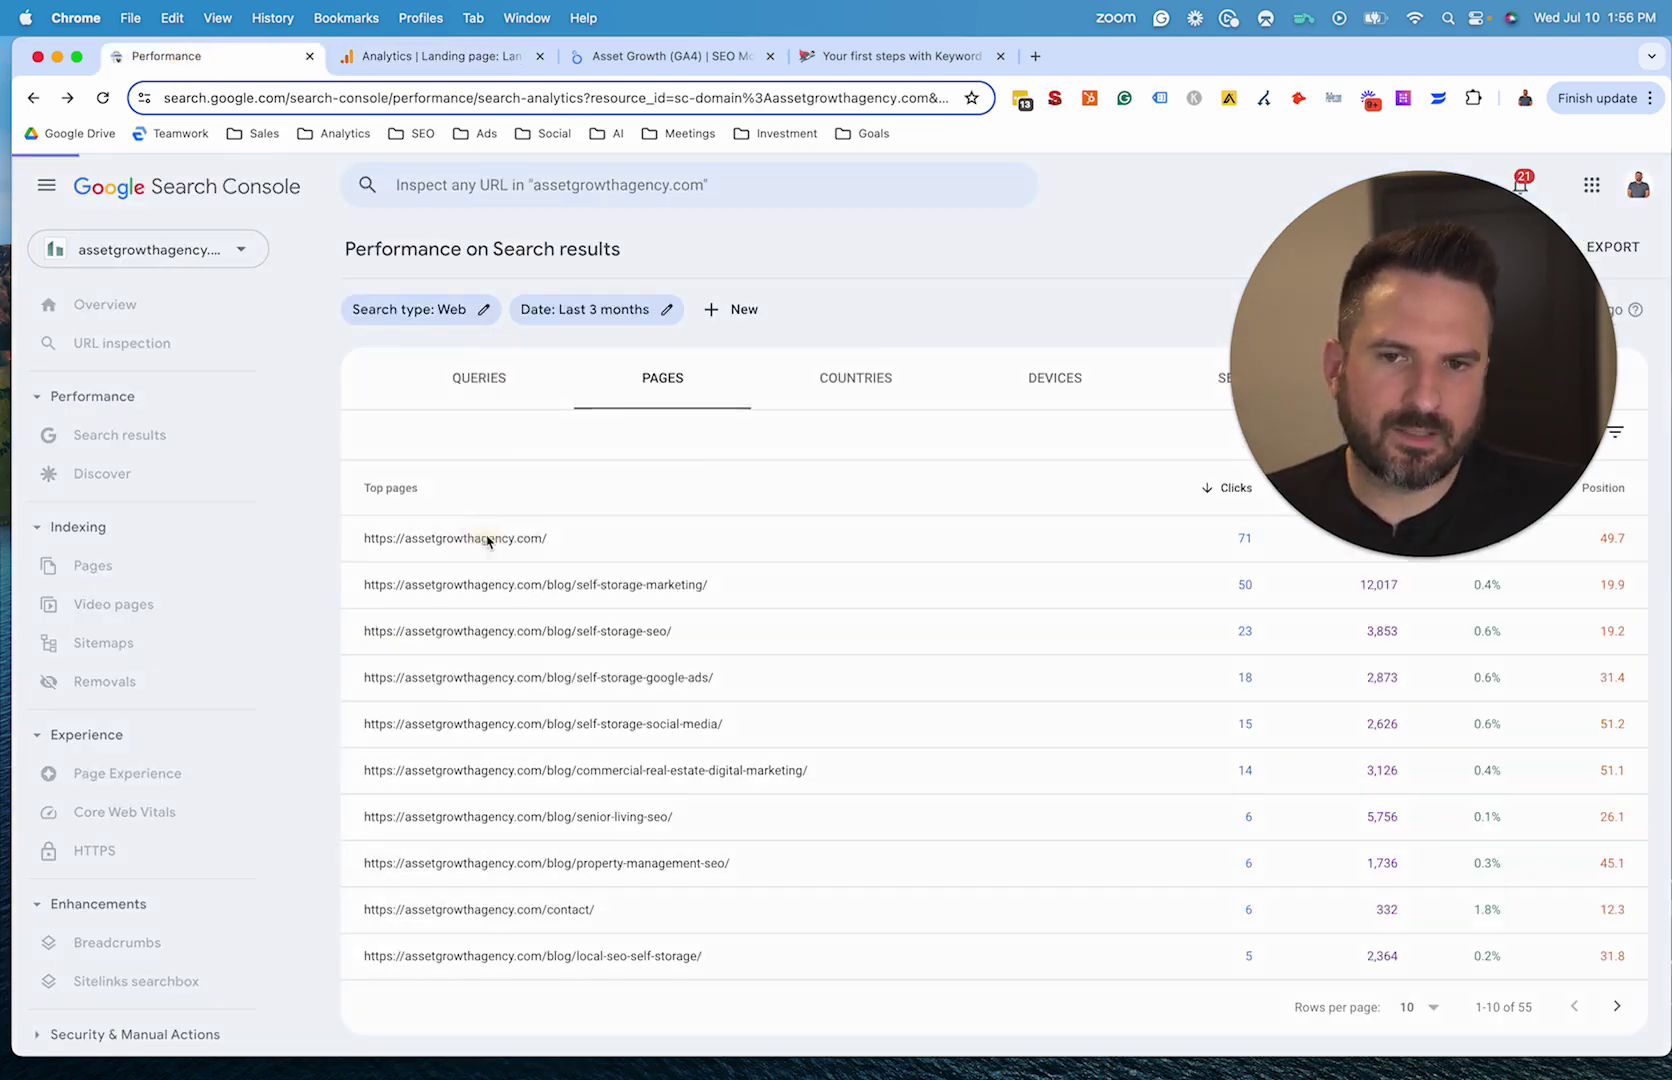
left_click(488, 541)
left_click(478, 843)
scroll(306, 945, "down", 3)
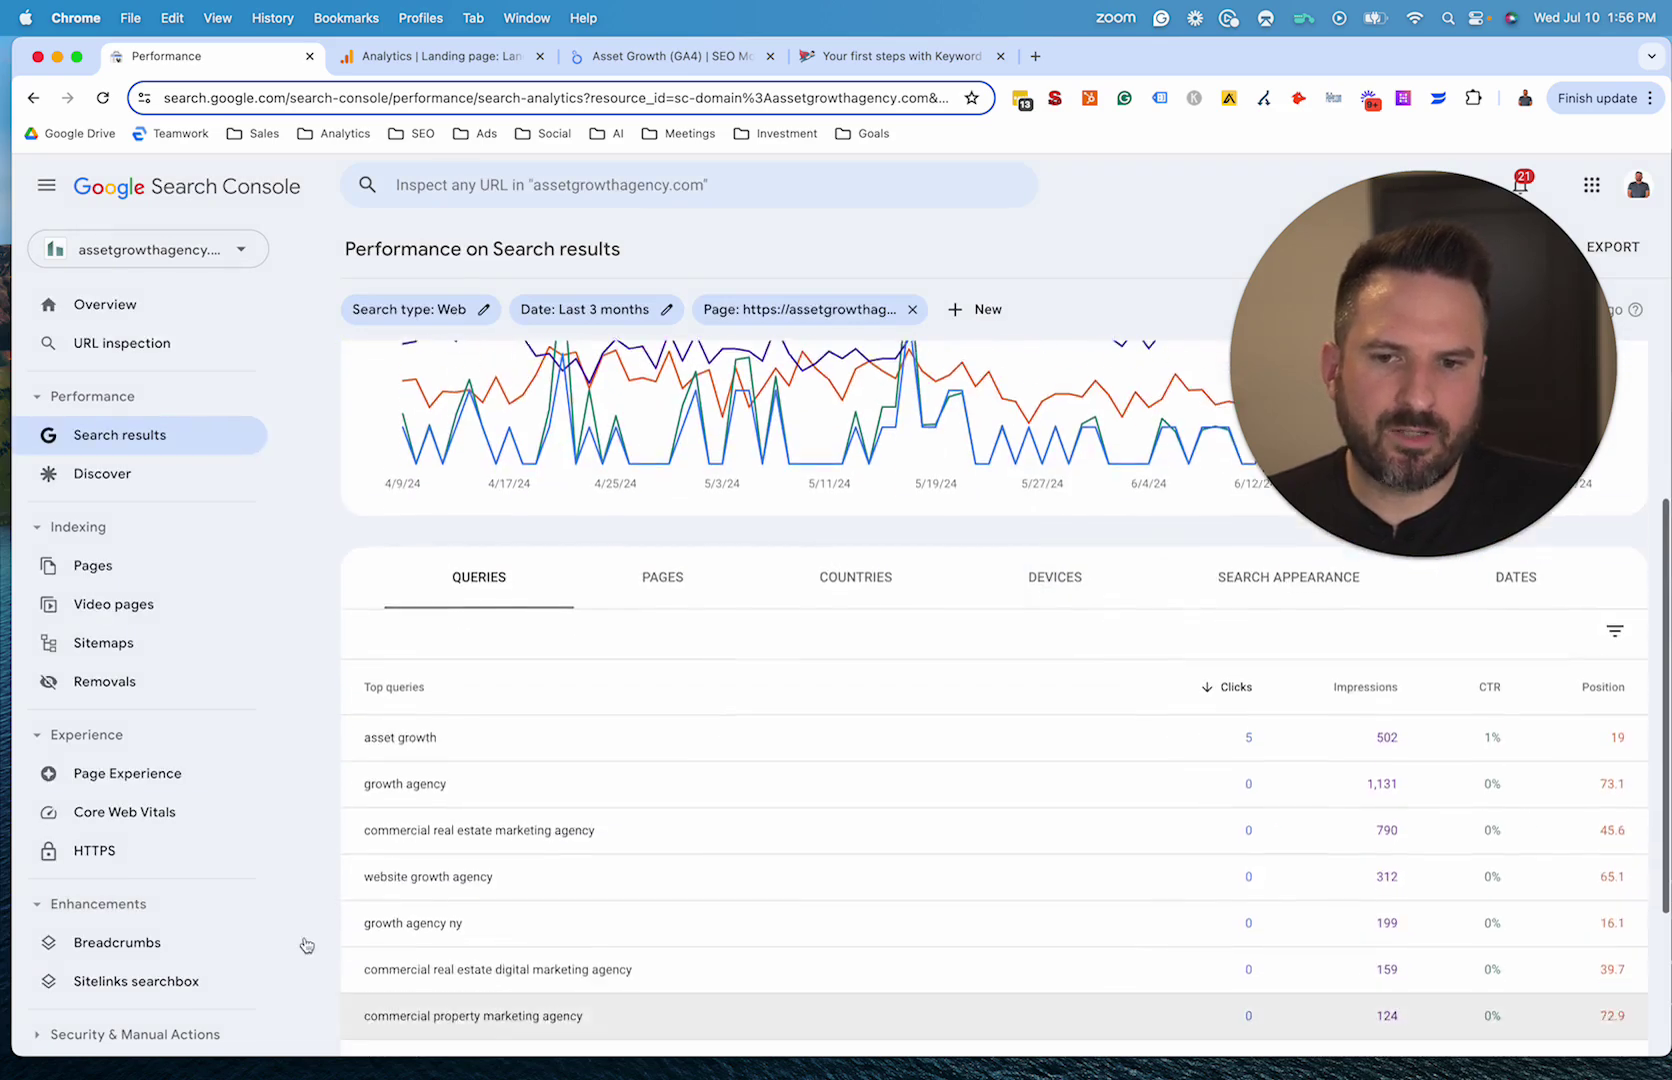
scroll(306, 945, "down", 1)
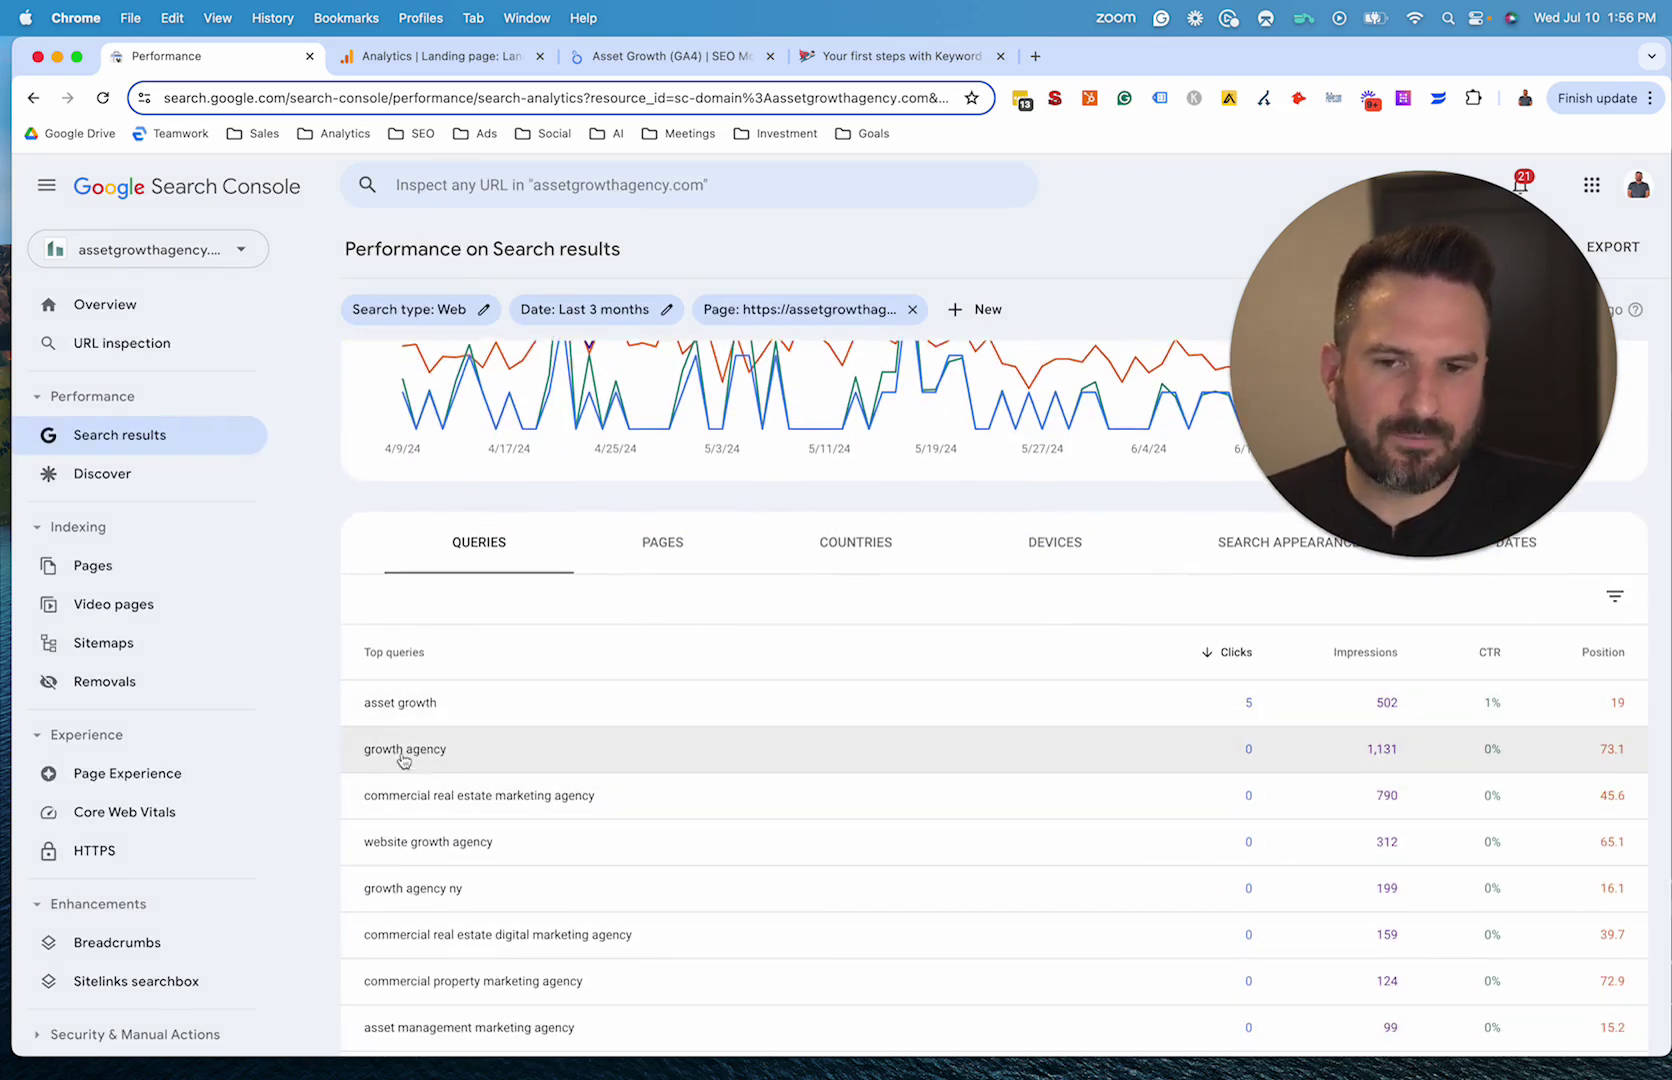
left_click_drag(363, 702, 520, 702)
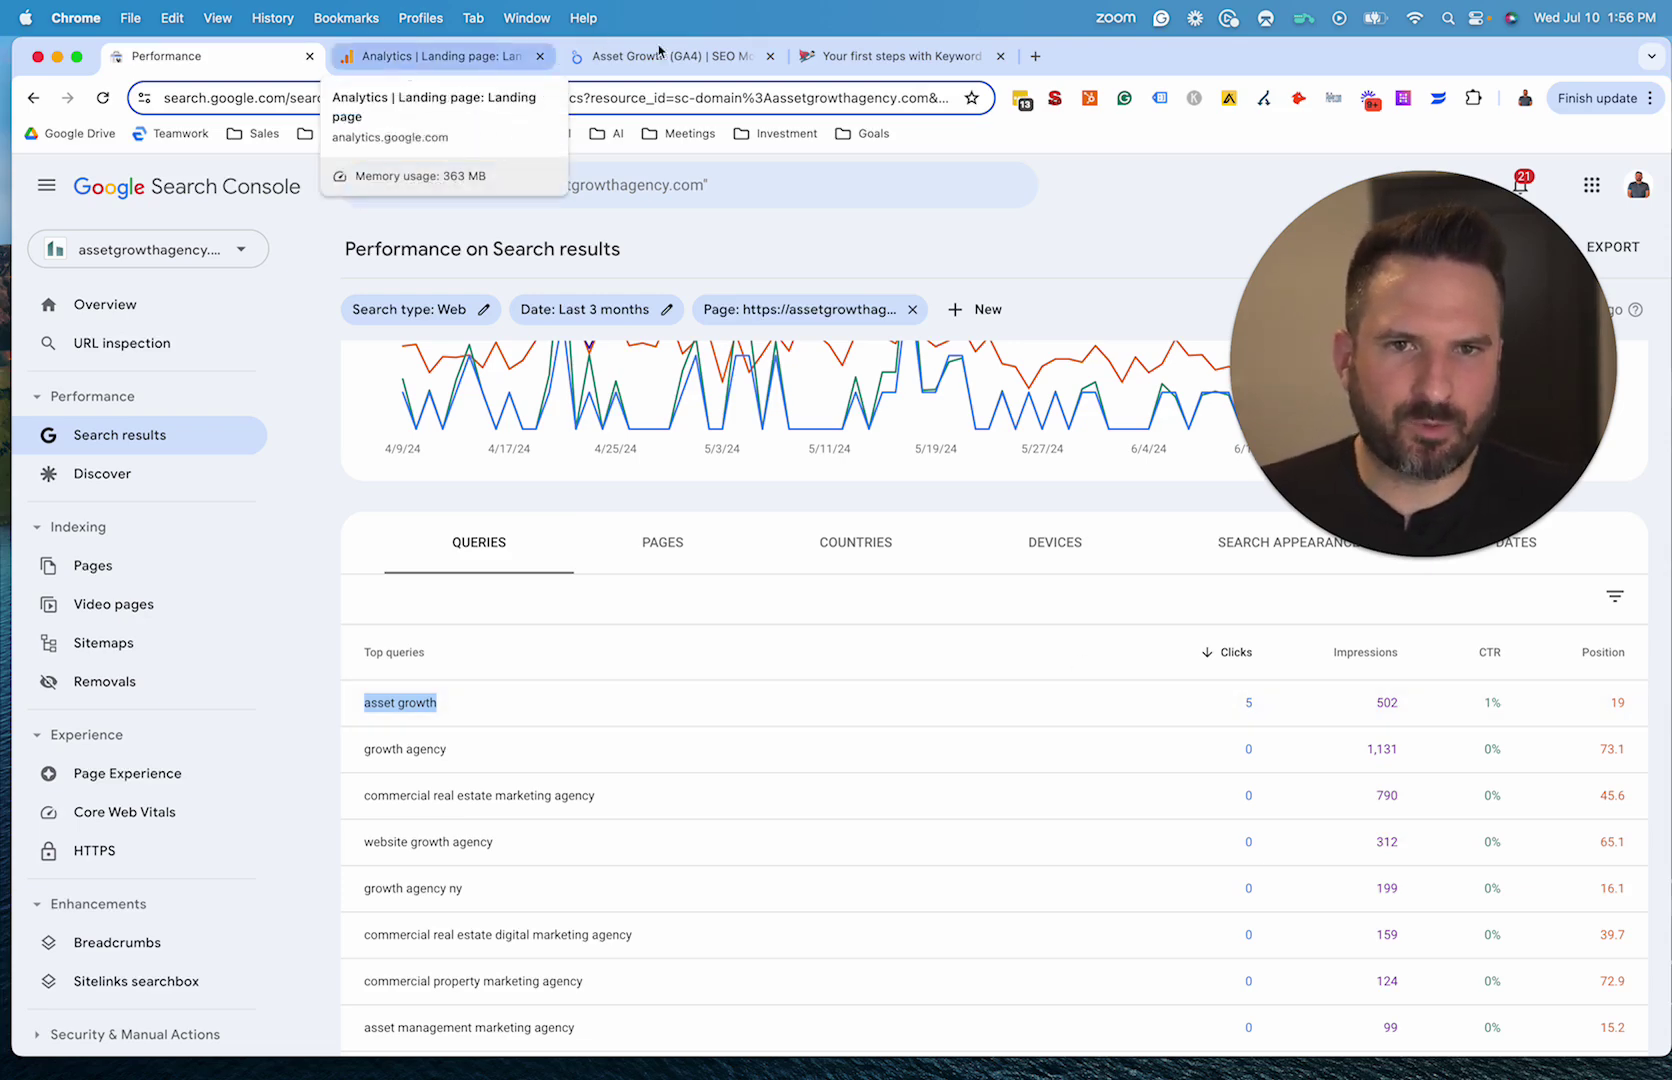
Step: Flip through the Keyword Hero guide and GA4 tabs, then open the Looker Studio SEO Monthly Report
left_click(906, 62)
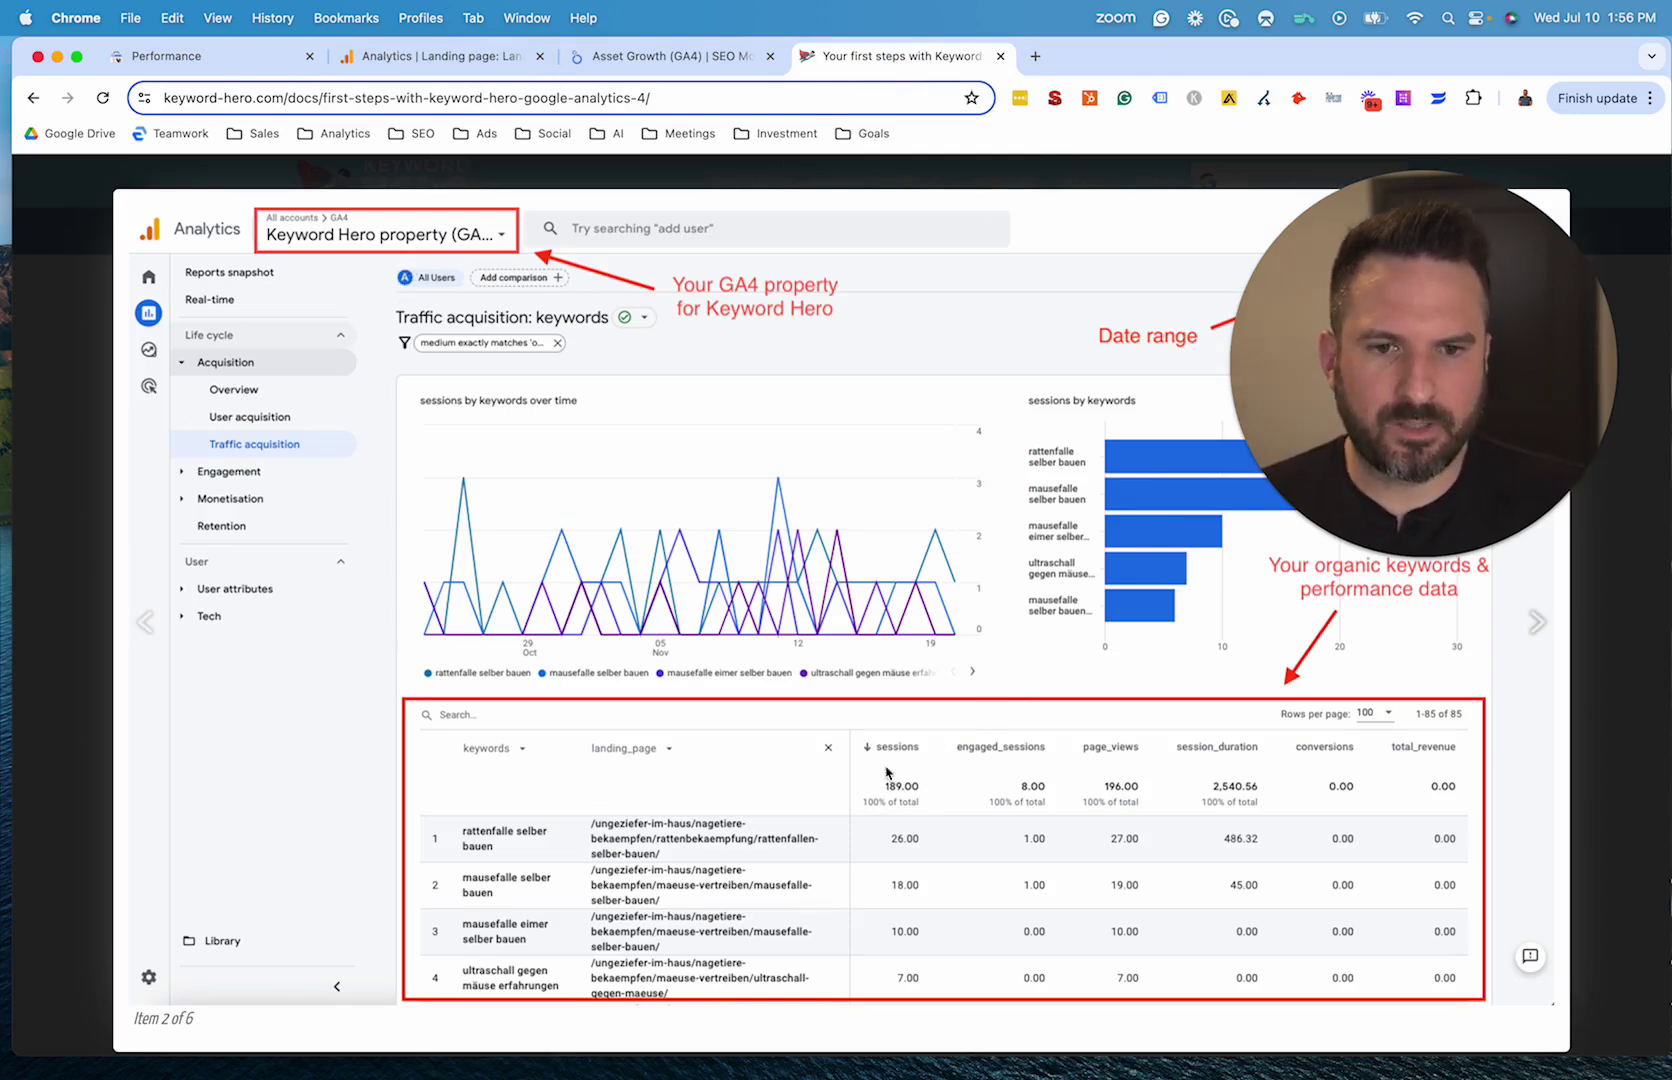
left_click(430, 56)
left_click(254, 56)
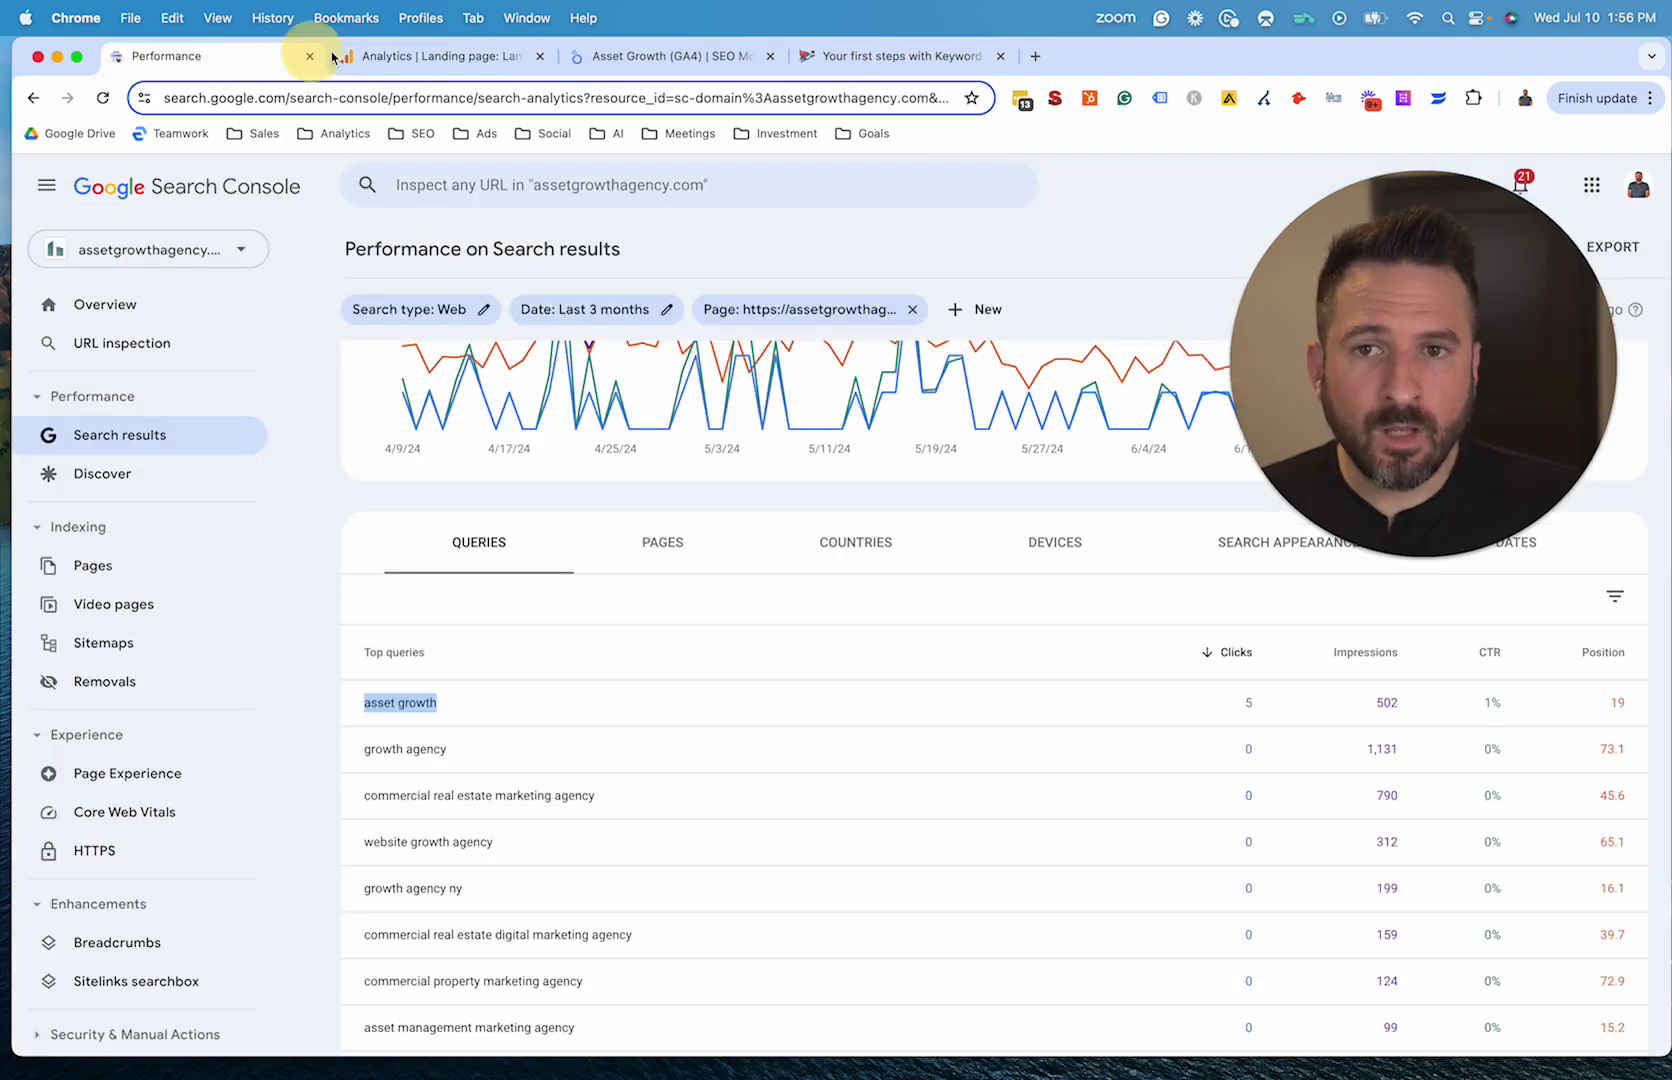
left_click(377, 64)
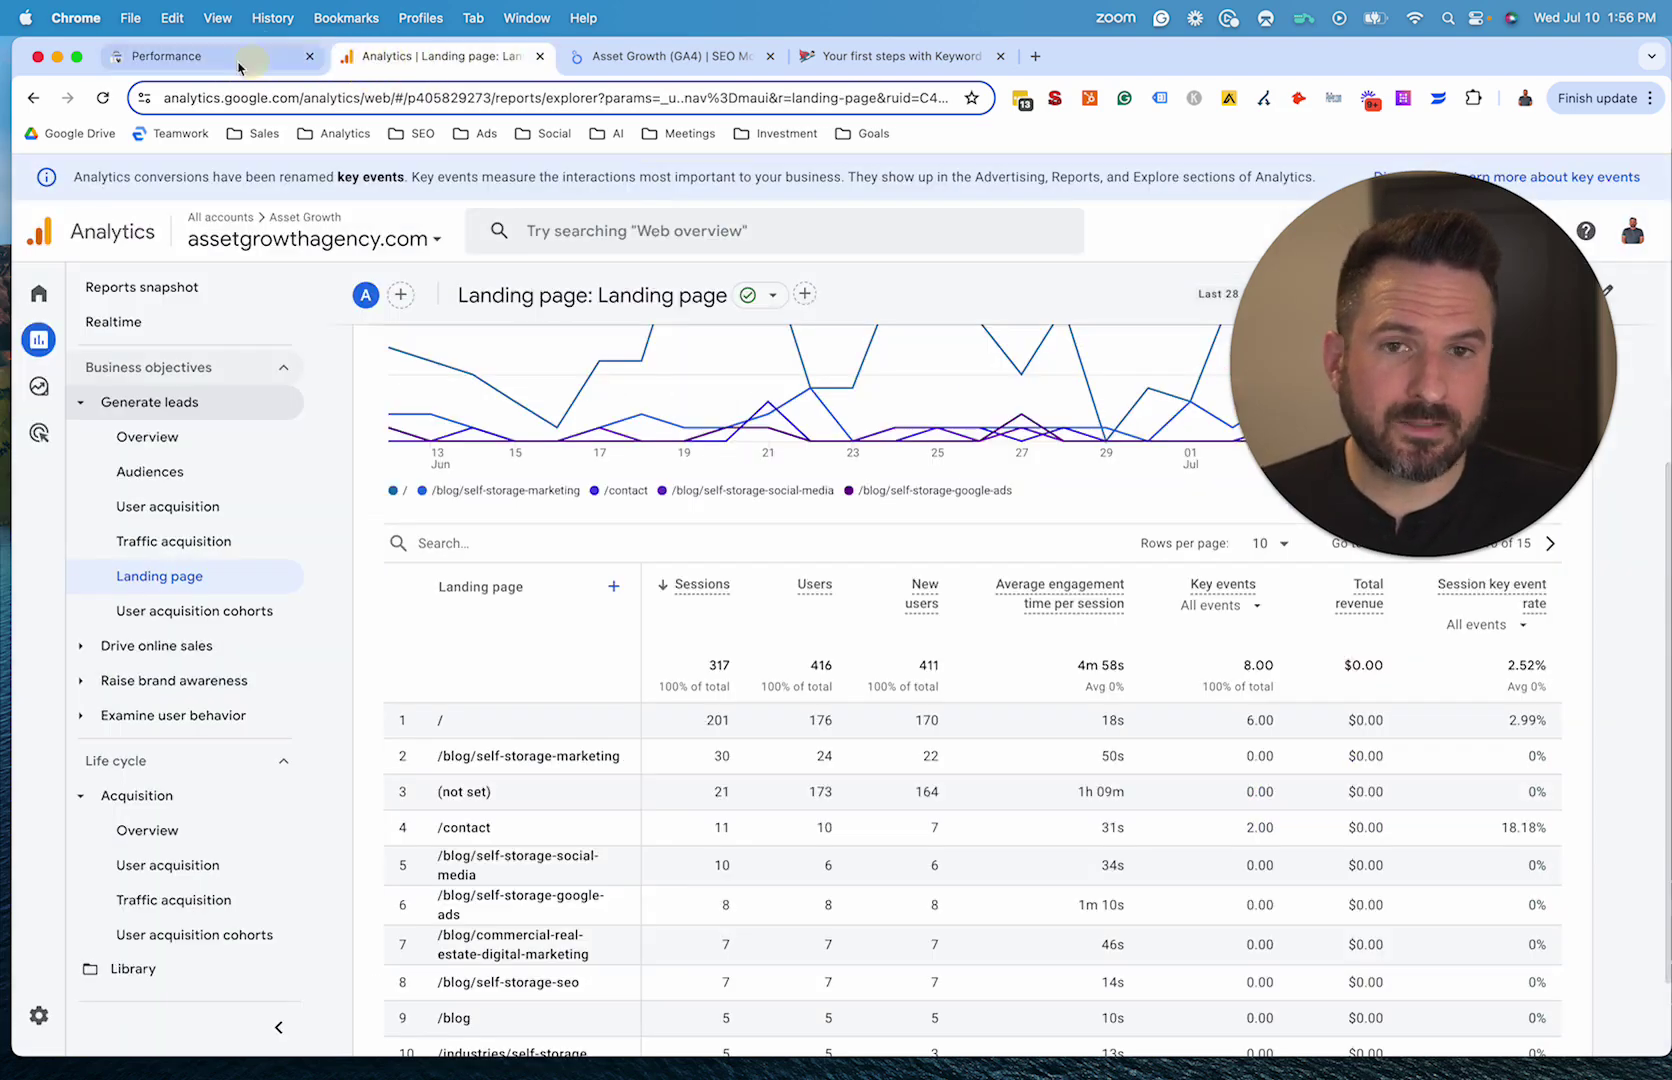
left_click(624, 58)
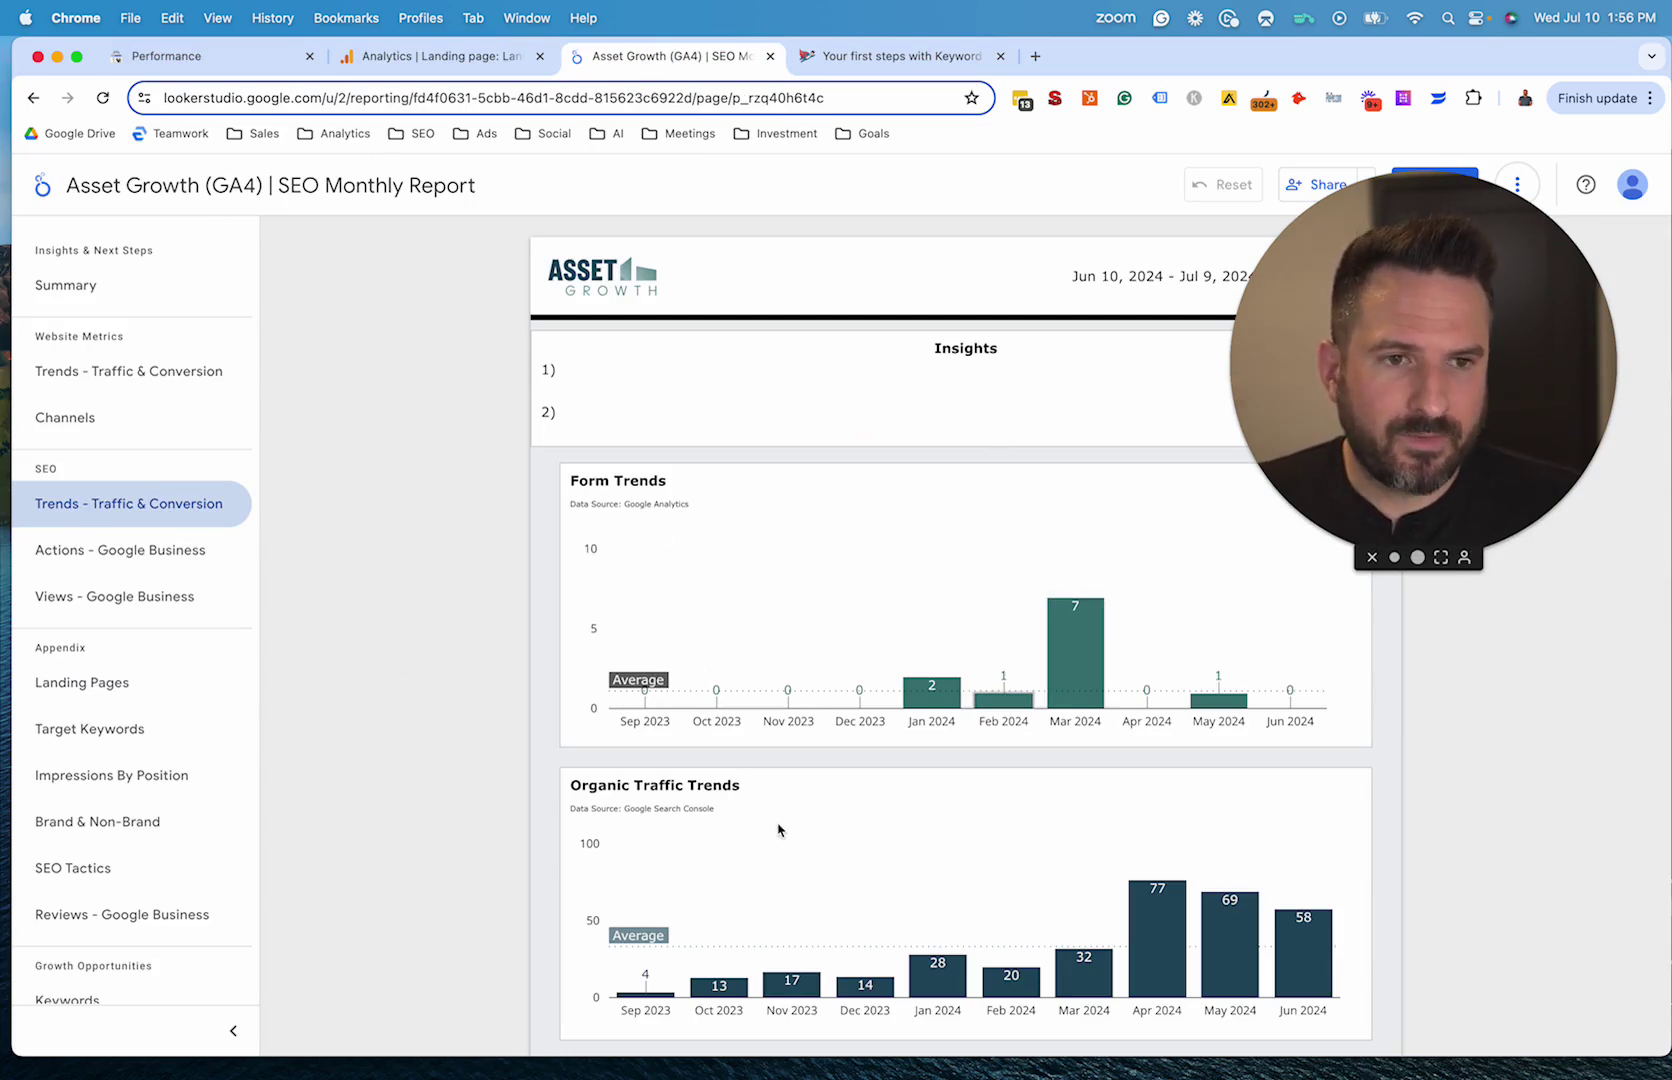
Step: Scroll the report and highlight the Form Trends chart title and its data source label
left_click_drag(1507, 282, 1554, 787)
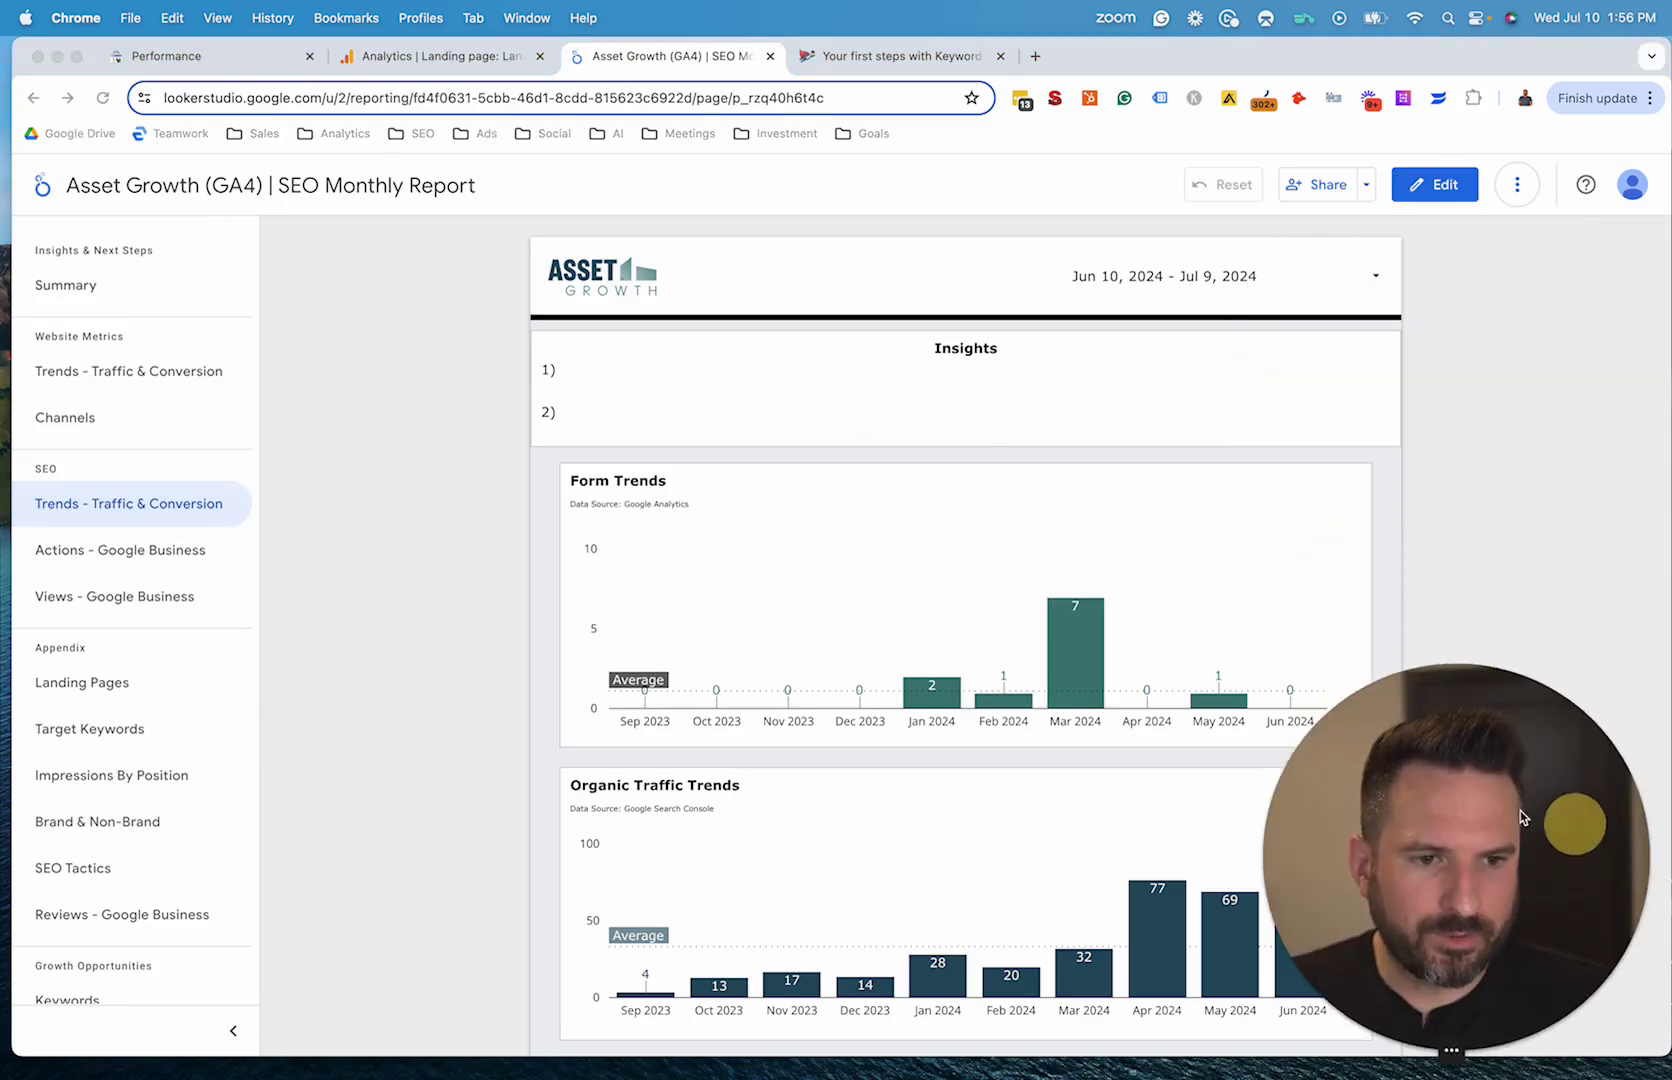
scroll(528, 462, "down", 1)
scroll(528, 462, "down", 4)
scroll(519, 470, "up", 1)
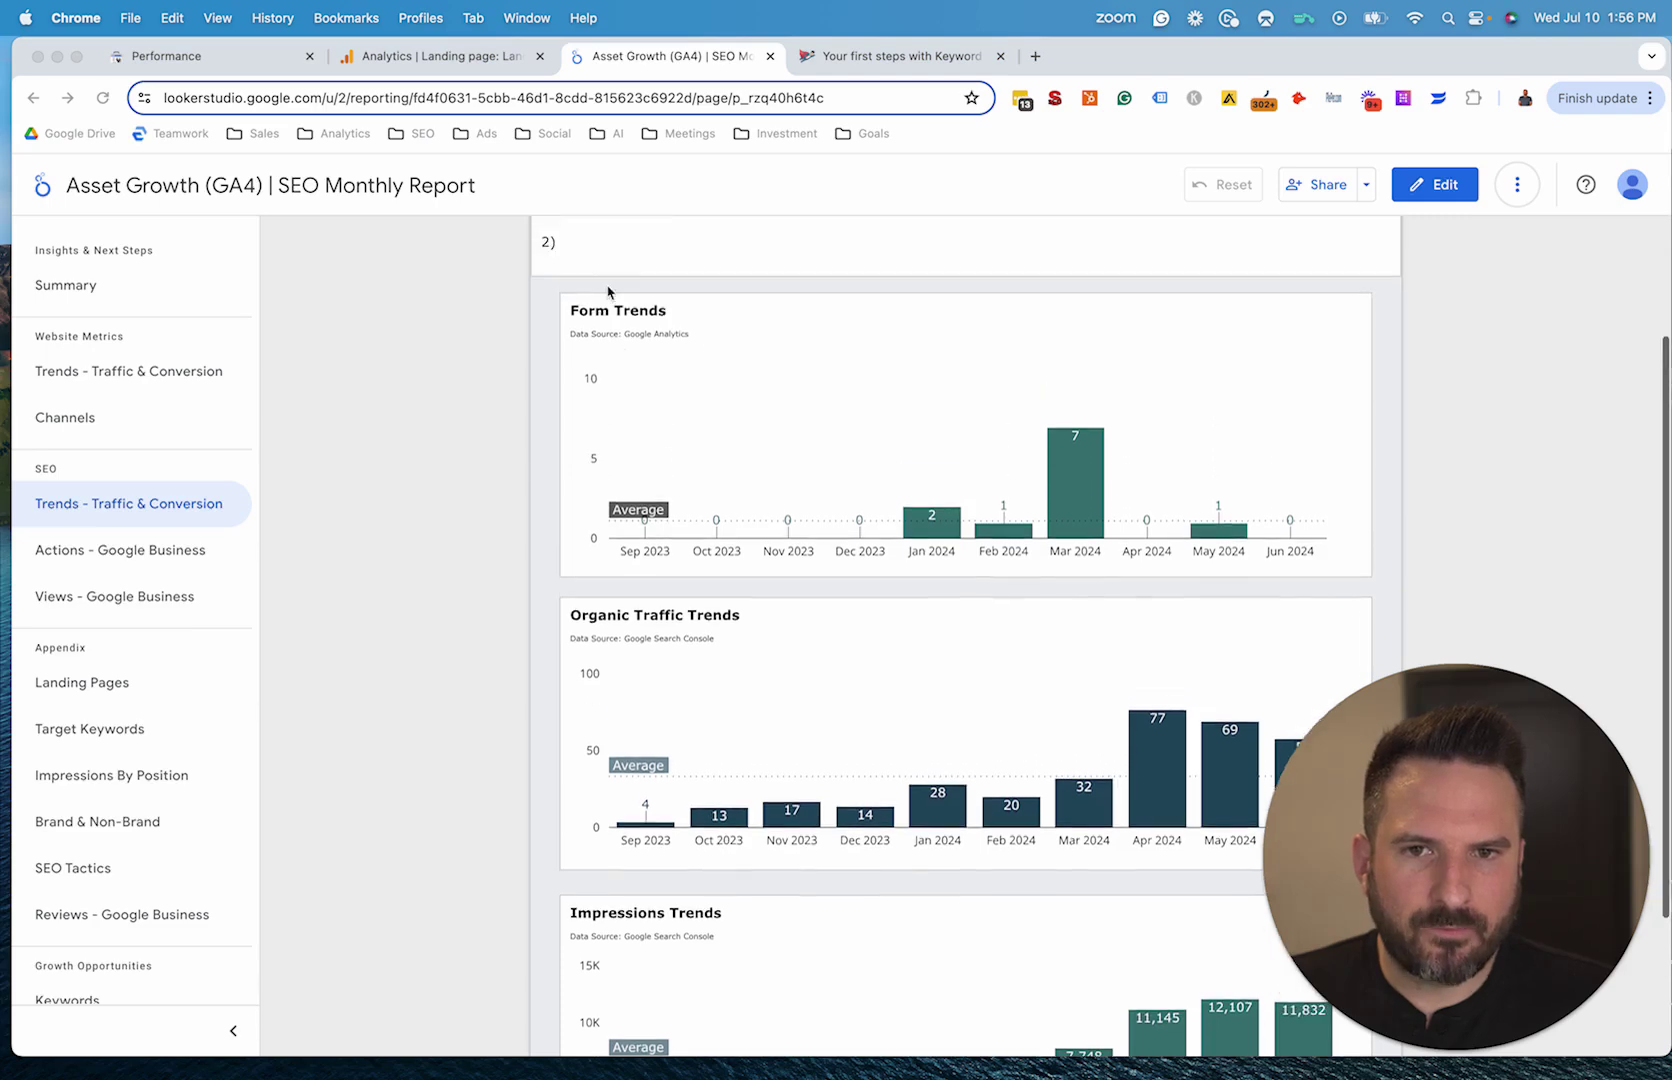
left_click_drag(579, 313, 746, 317)
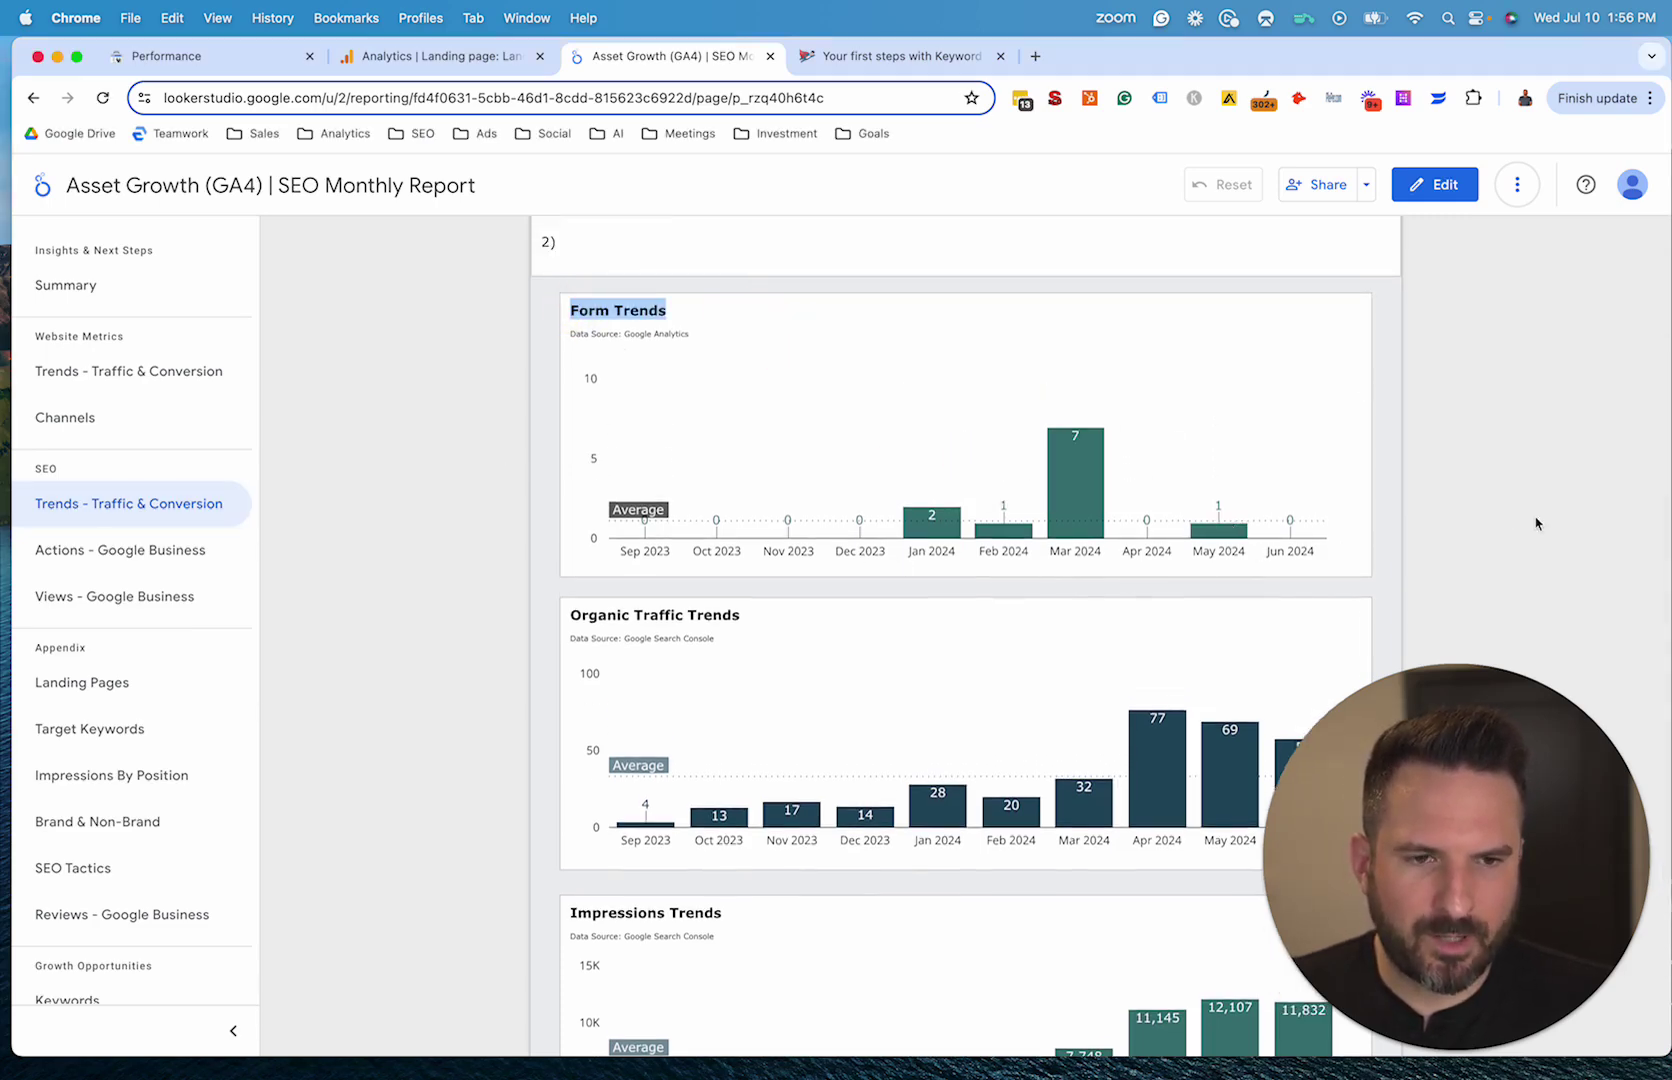
scroll(1500, 517, "down", 3)
left_click_drag(613, 510, 757, 520)
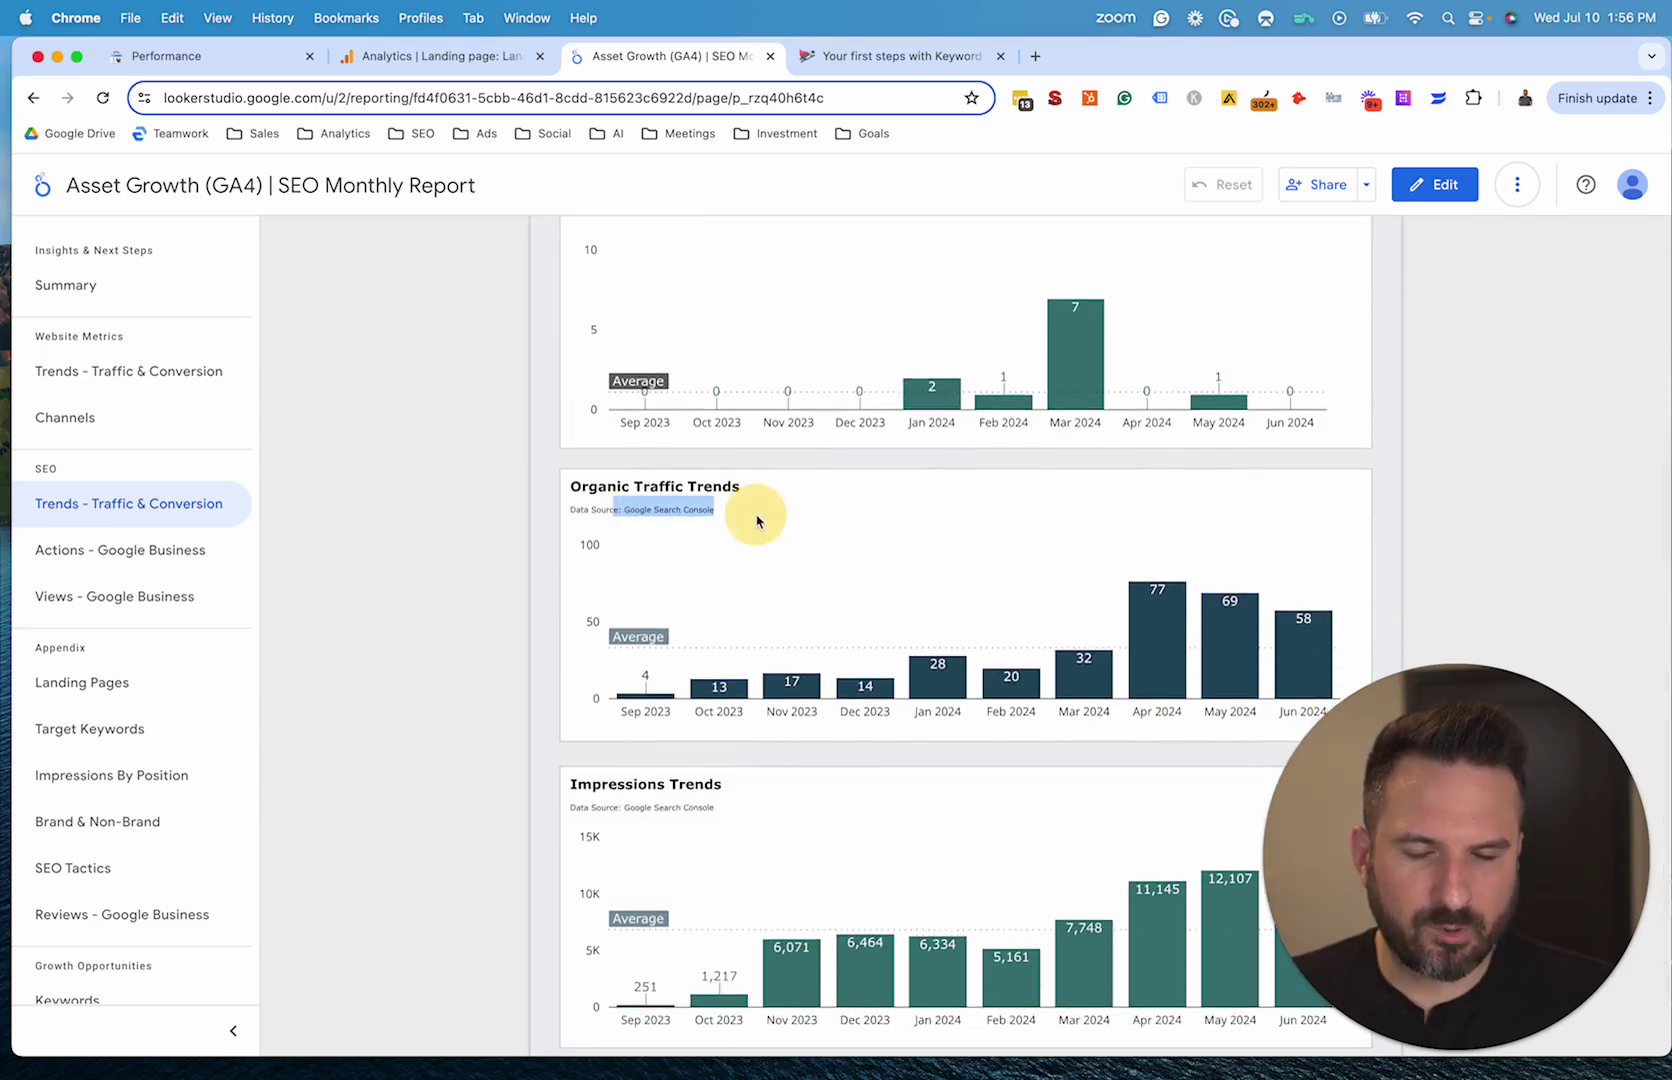
scroll(1115, 475, "down", 2)
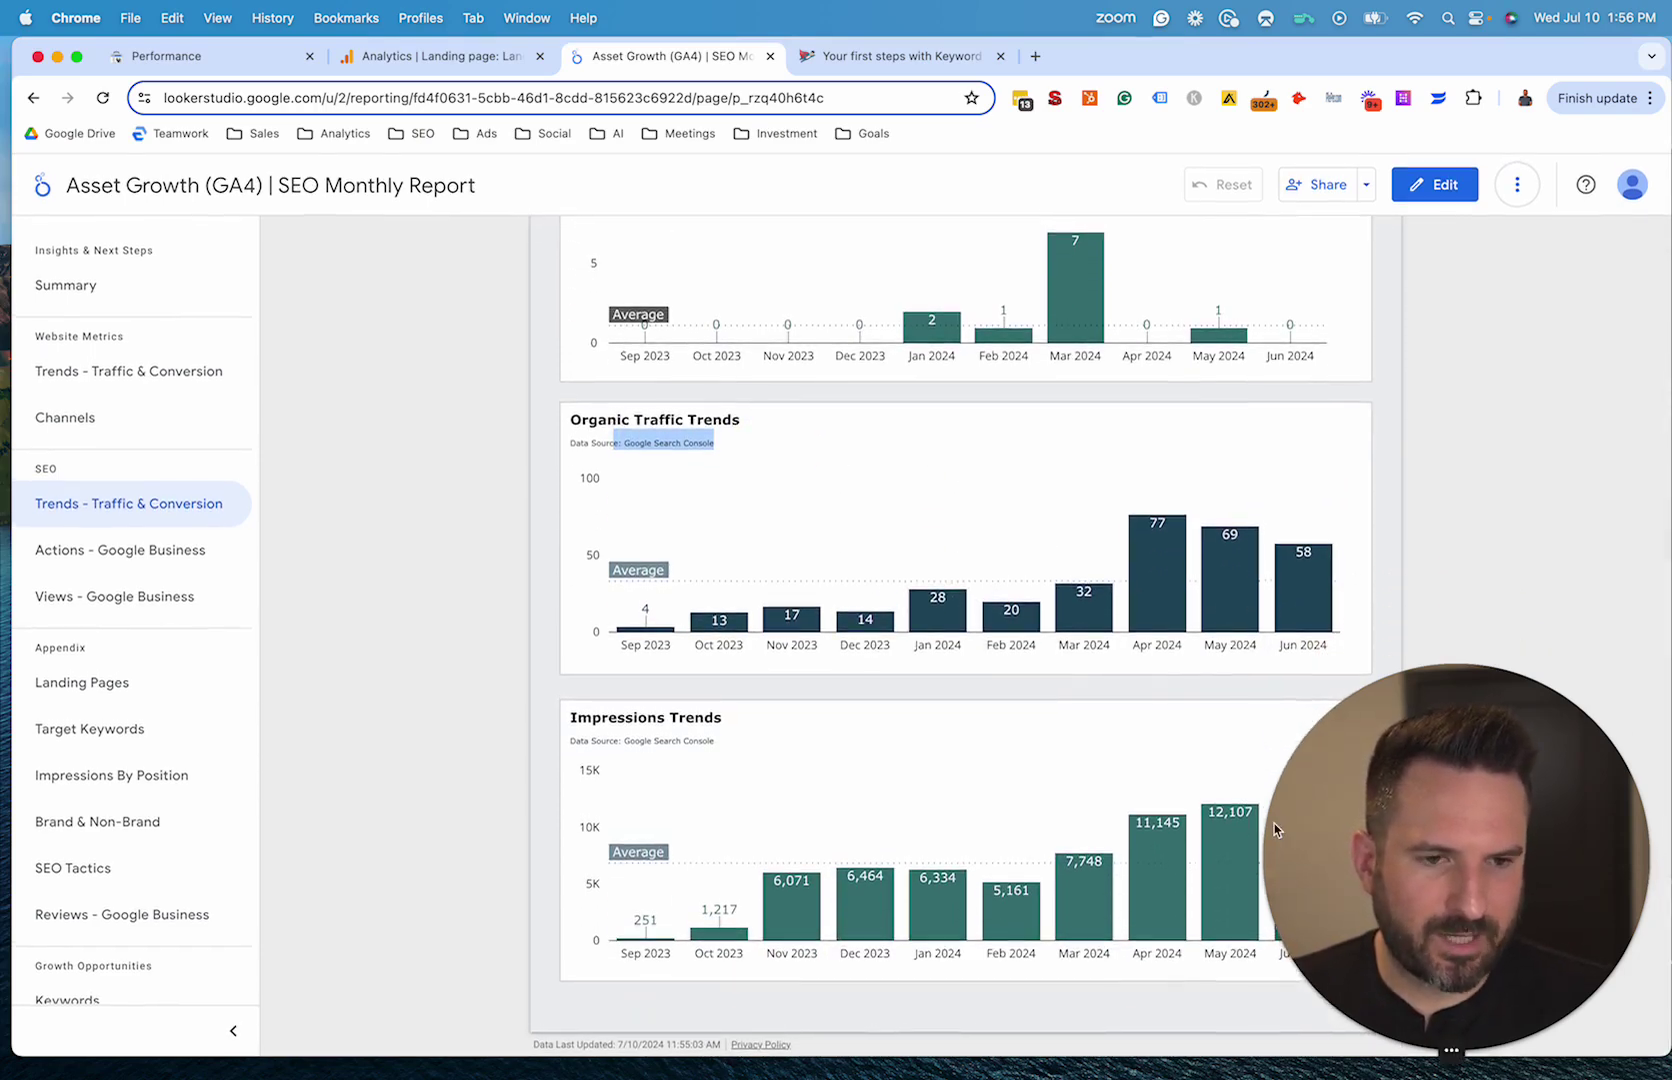
scroll(1106, 840, "up", 4)
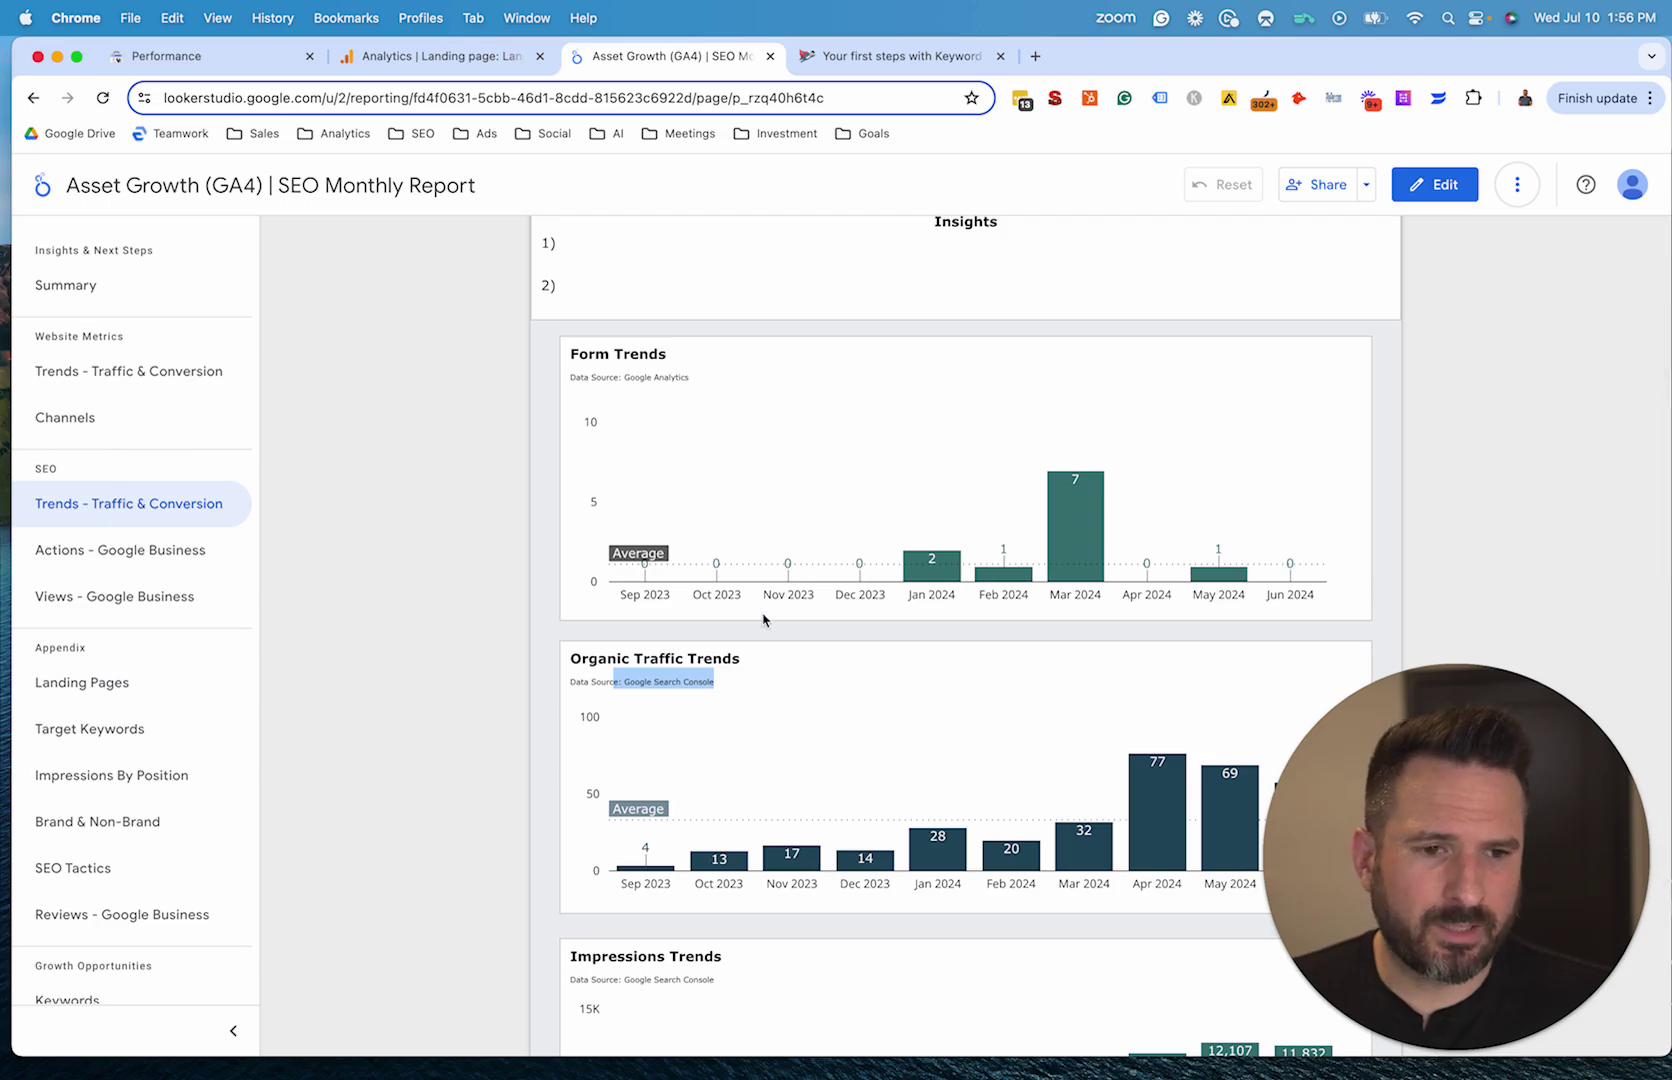
left_click(518, 530)
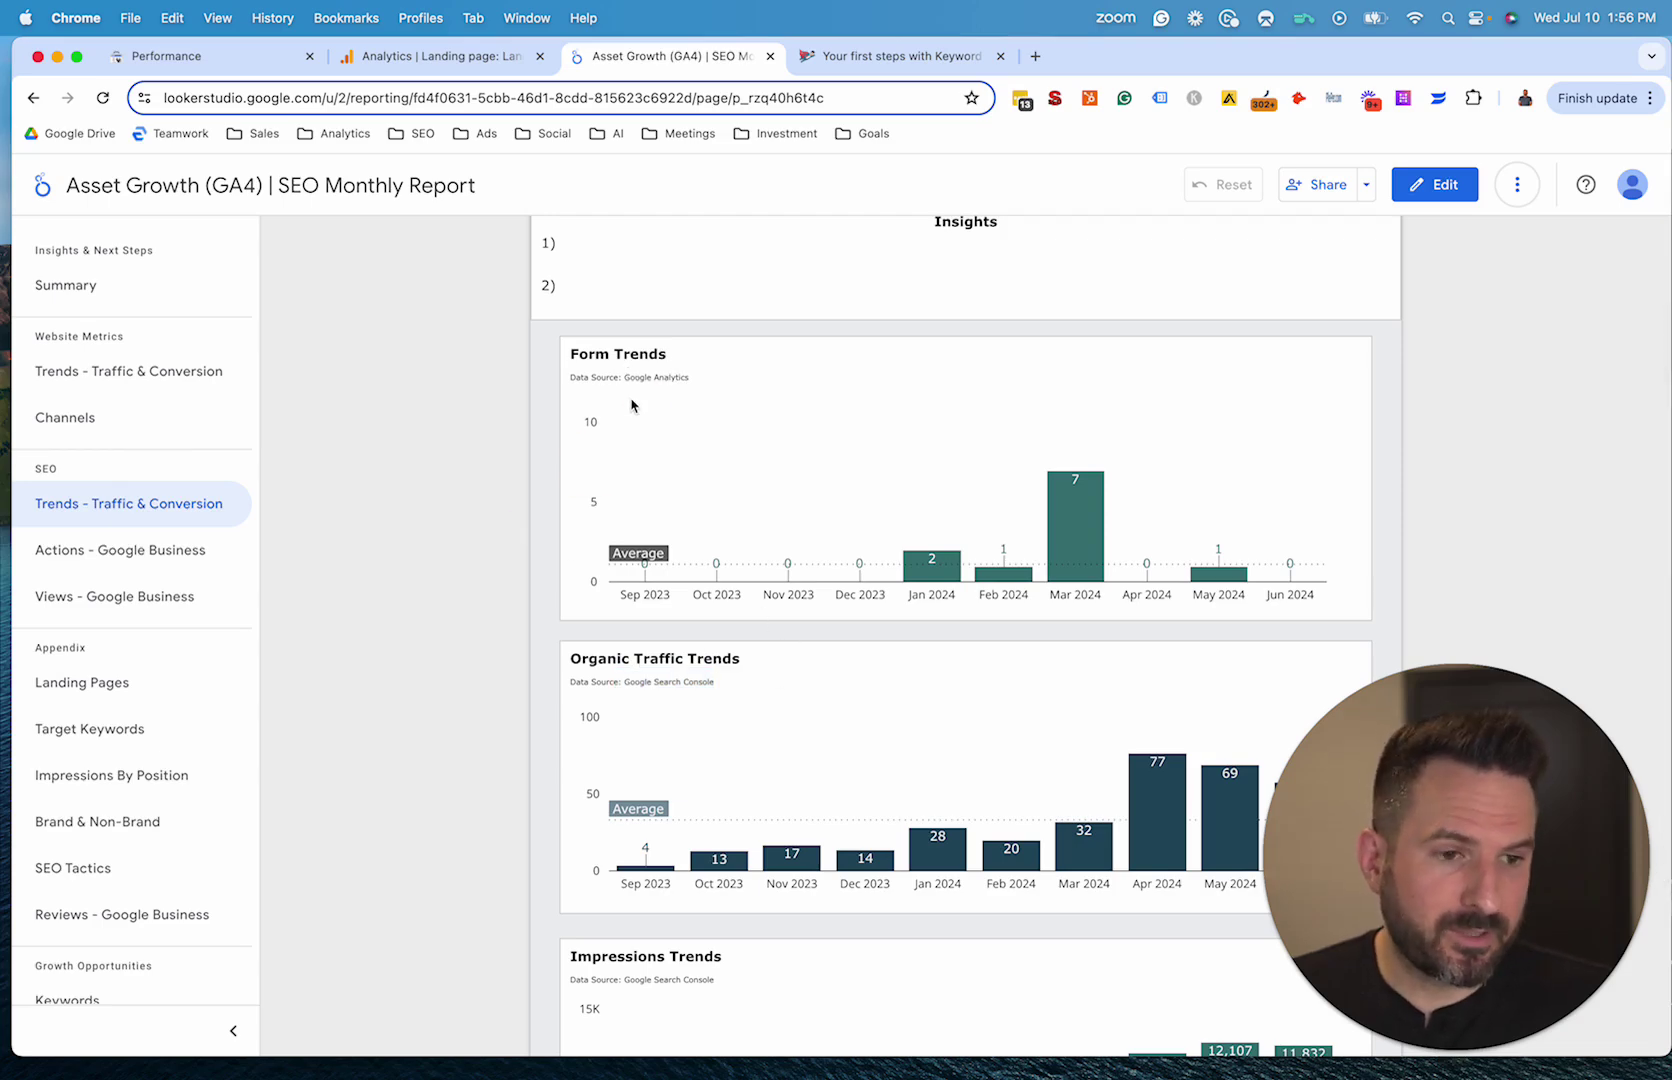
Step: Highlight the data source labels of the remaining charts to check their sources
left_click_drag(623, 376, 690, 377)
scroll(690, 380, "down", 3)
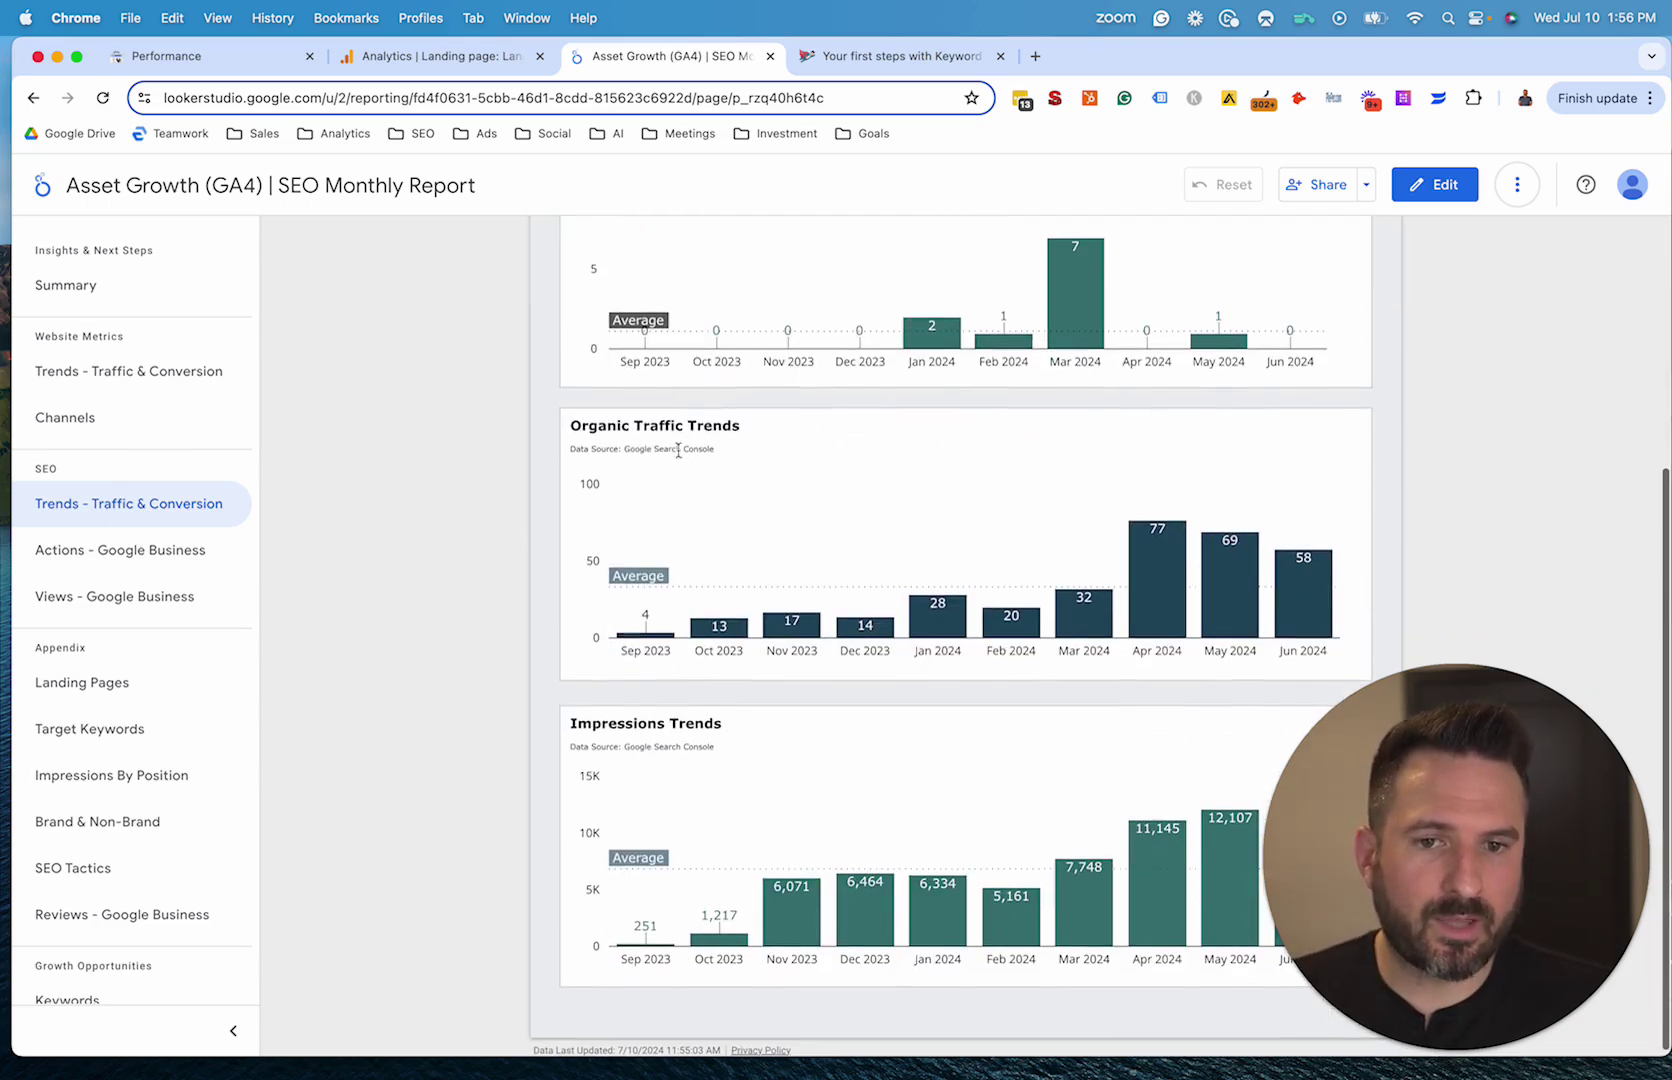
left_click_drag(622, 448, 714, 452)
left_click(462, 503)
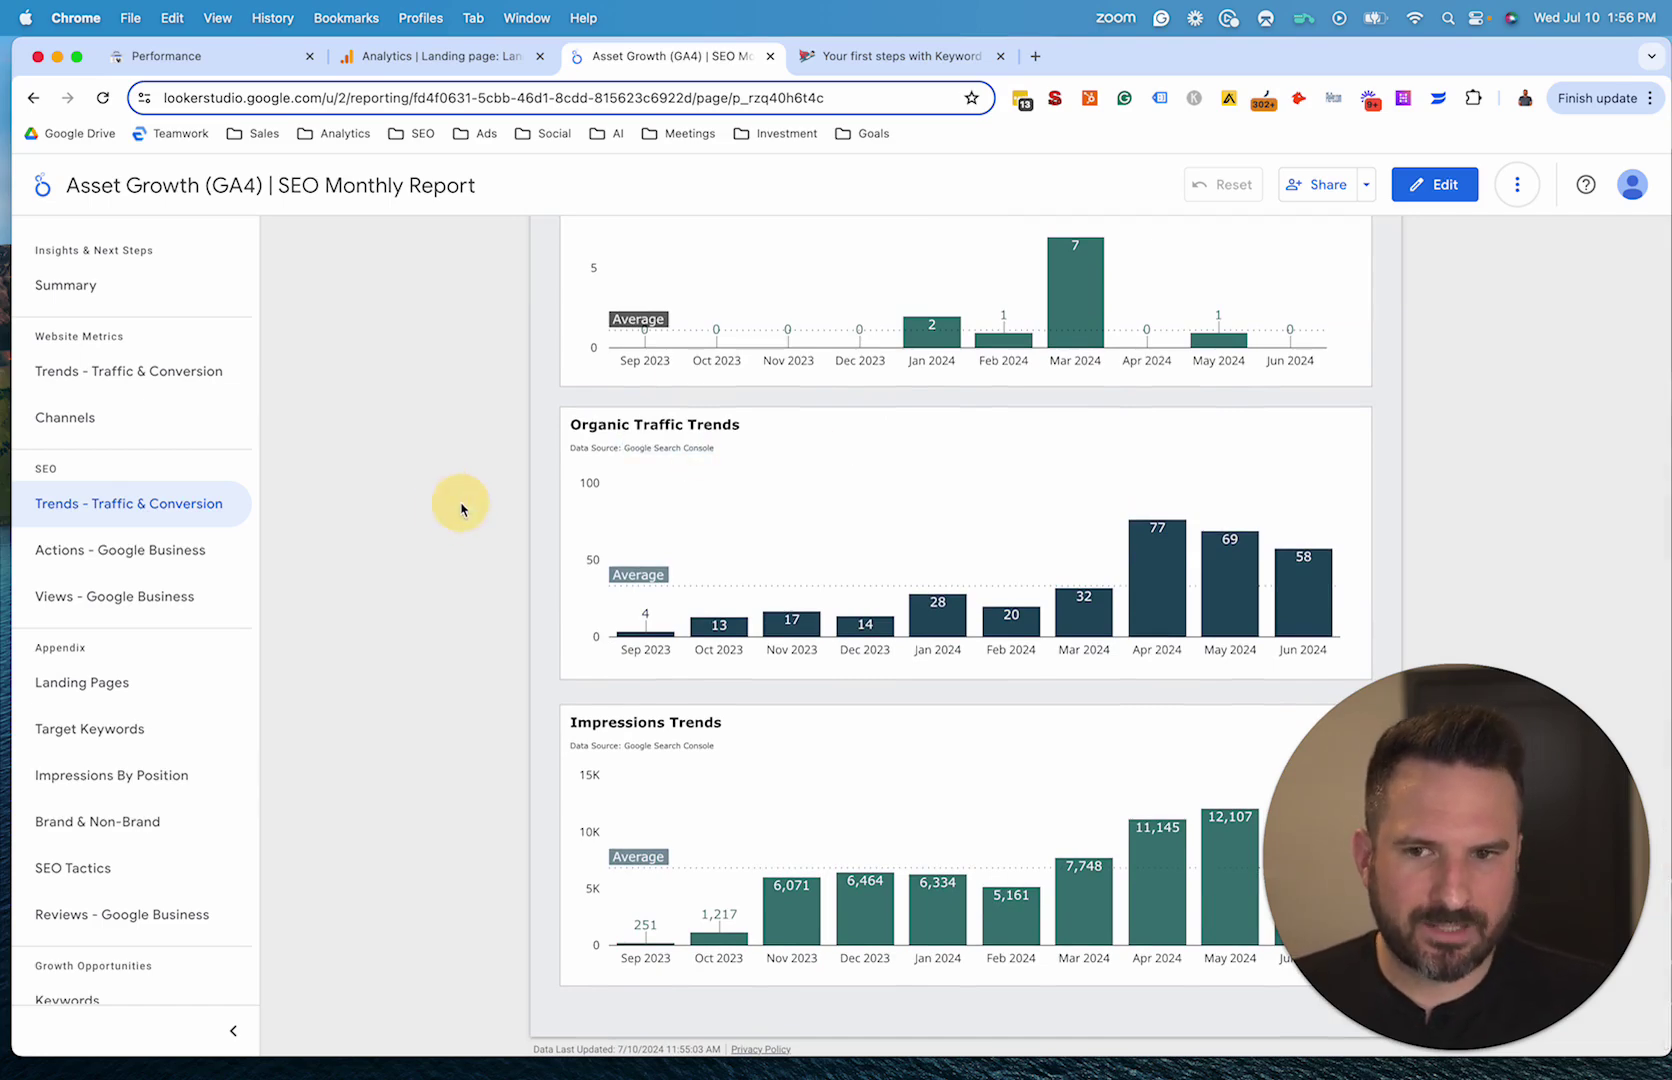
scroll(950, 450, "up", 3)
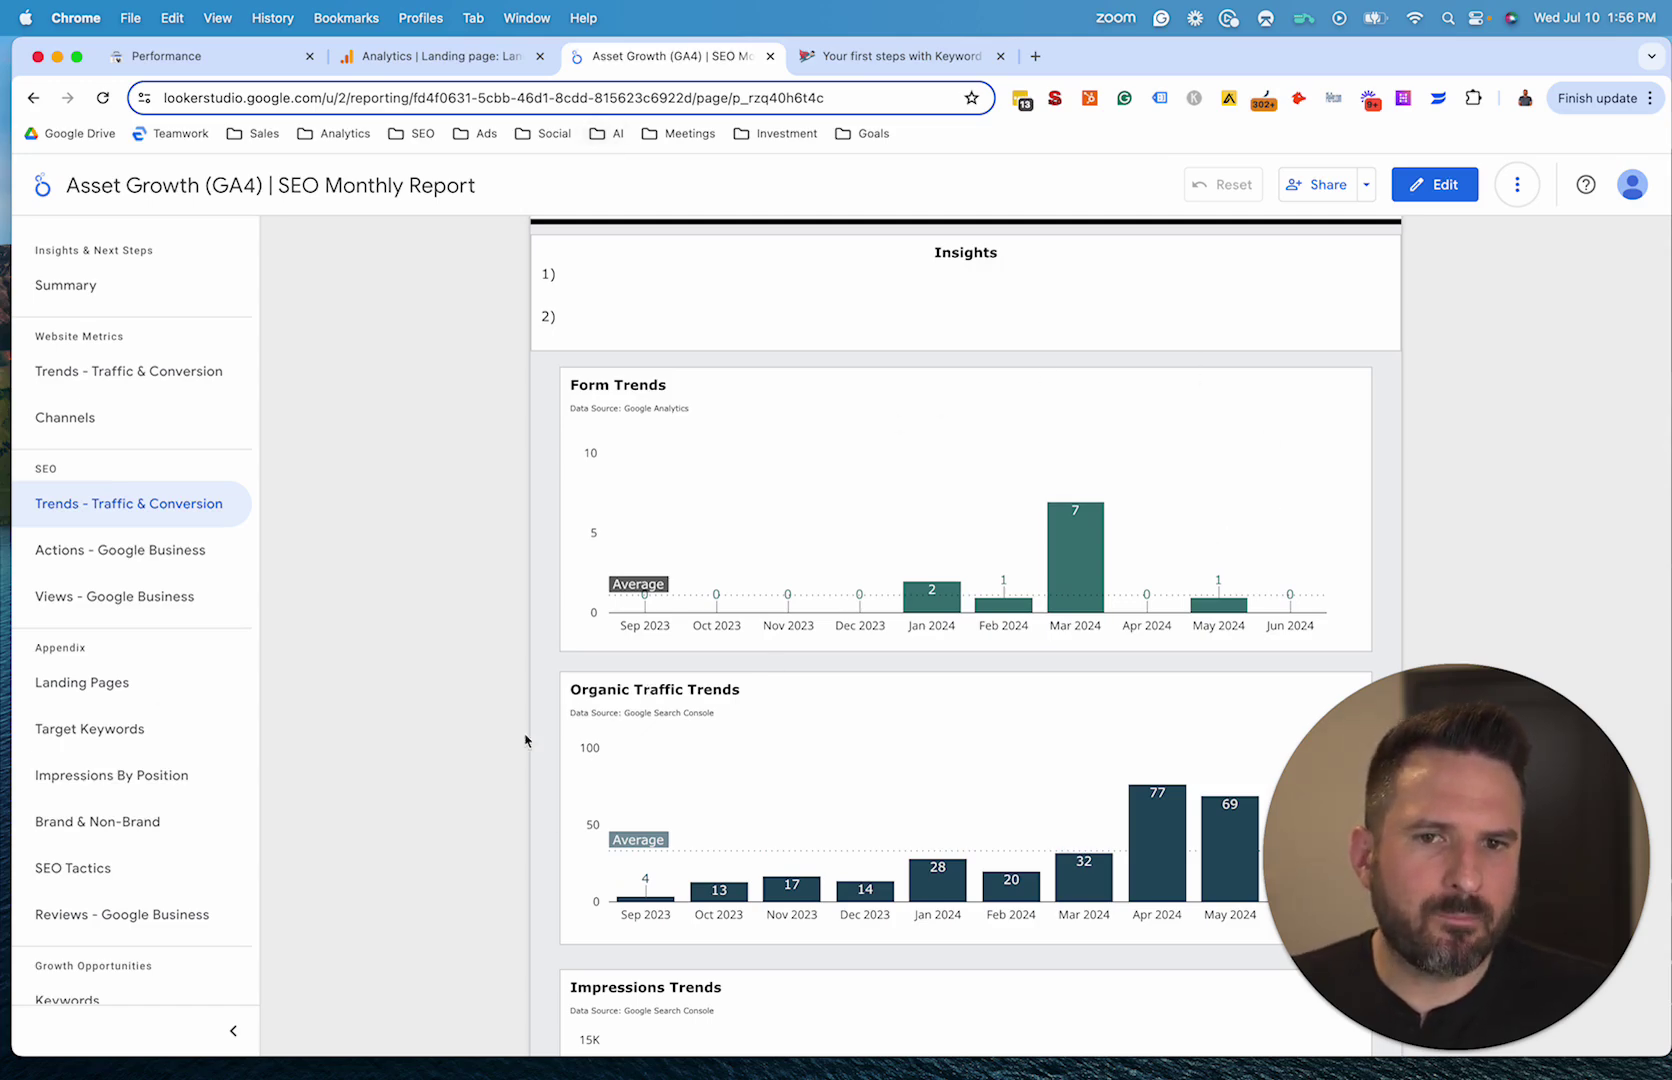
Step: Compare the report against Search Console, ending on the home-page performance report (71 clicks, 5.42K impressions)
left_click(200, 58)
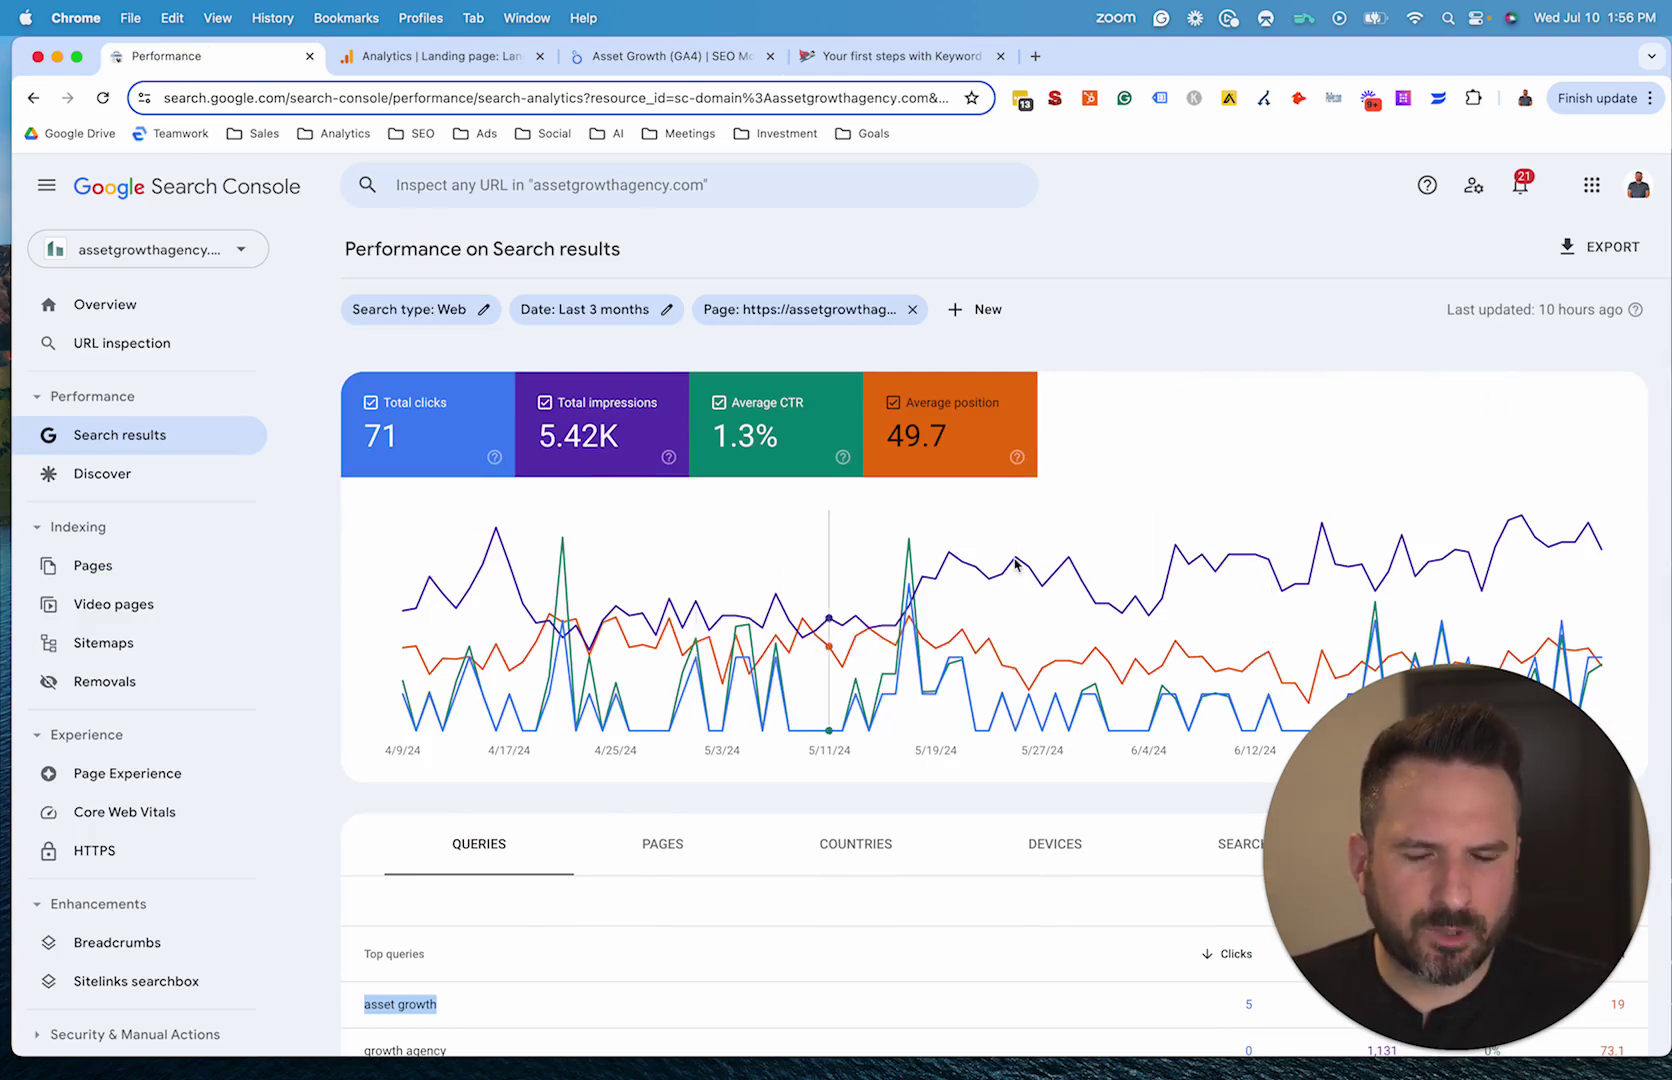
key("ctrl+Tab")
key("ctrl+Tab")
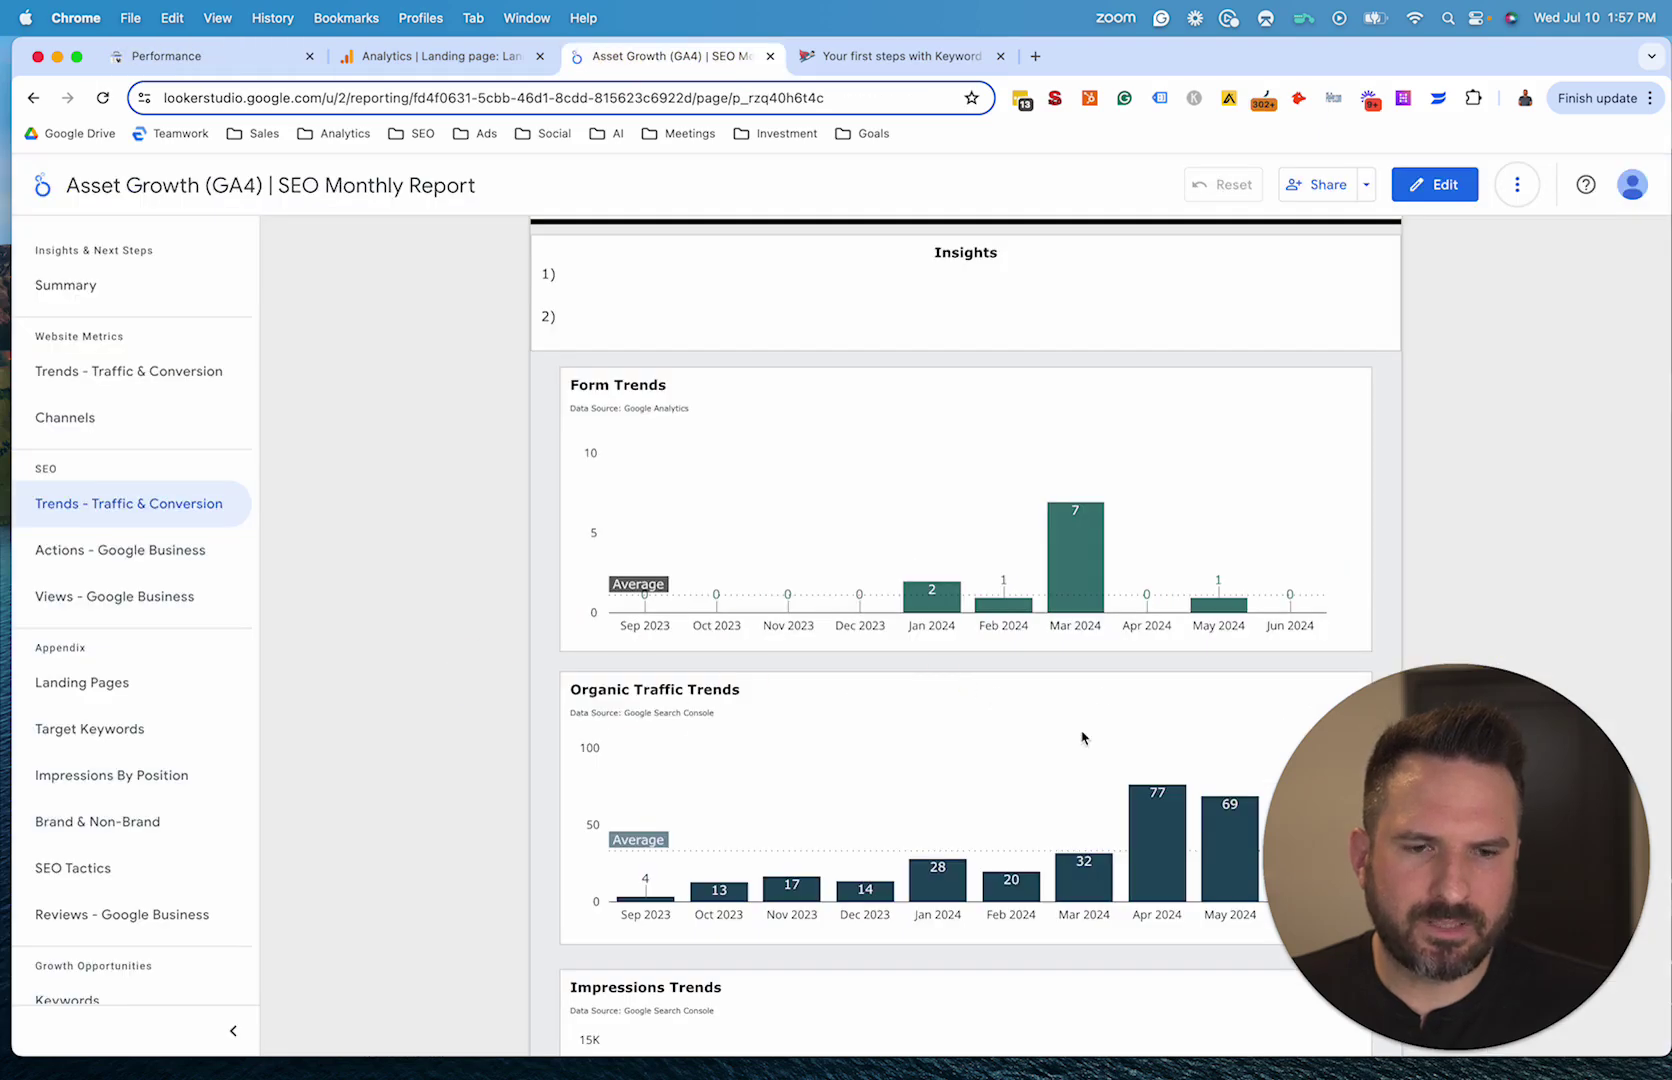
scroll(973, 720, "down", 5)
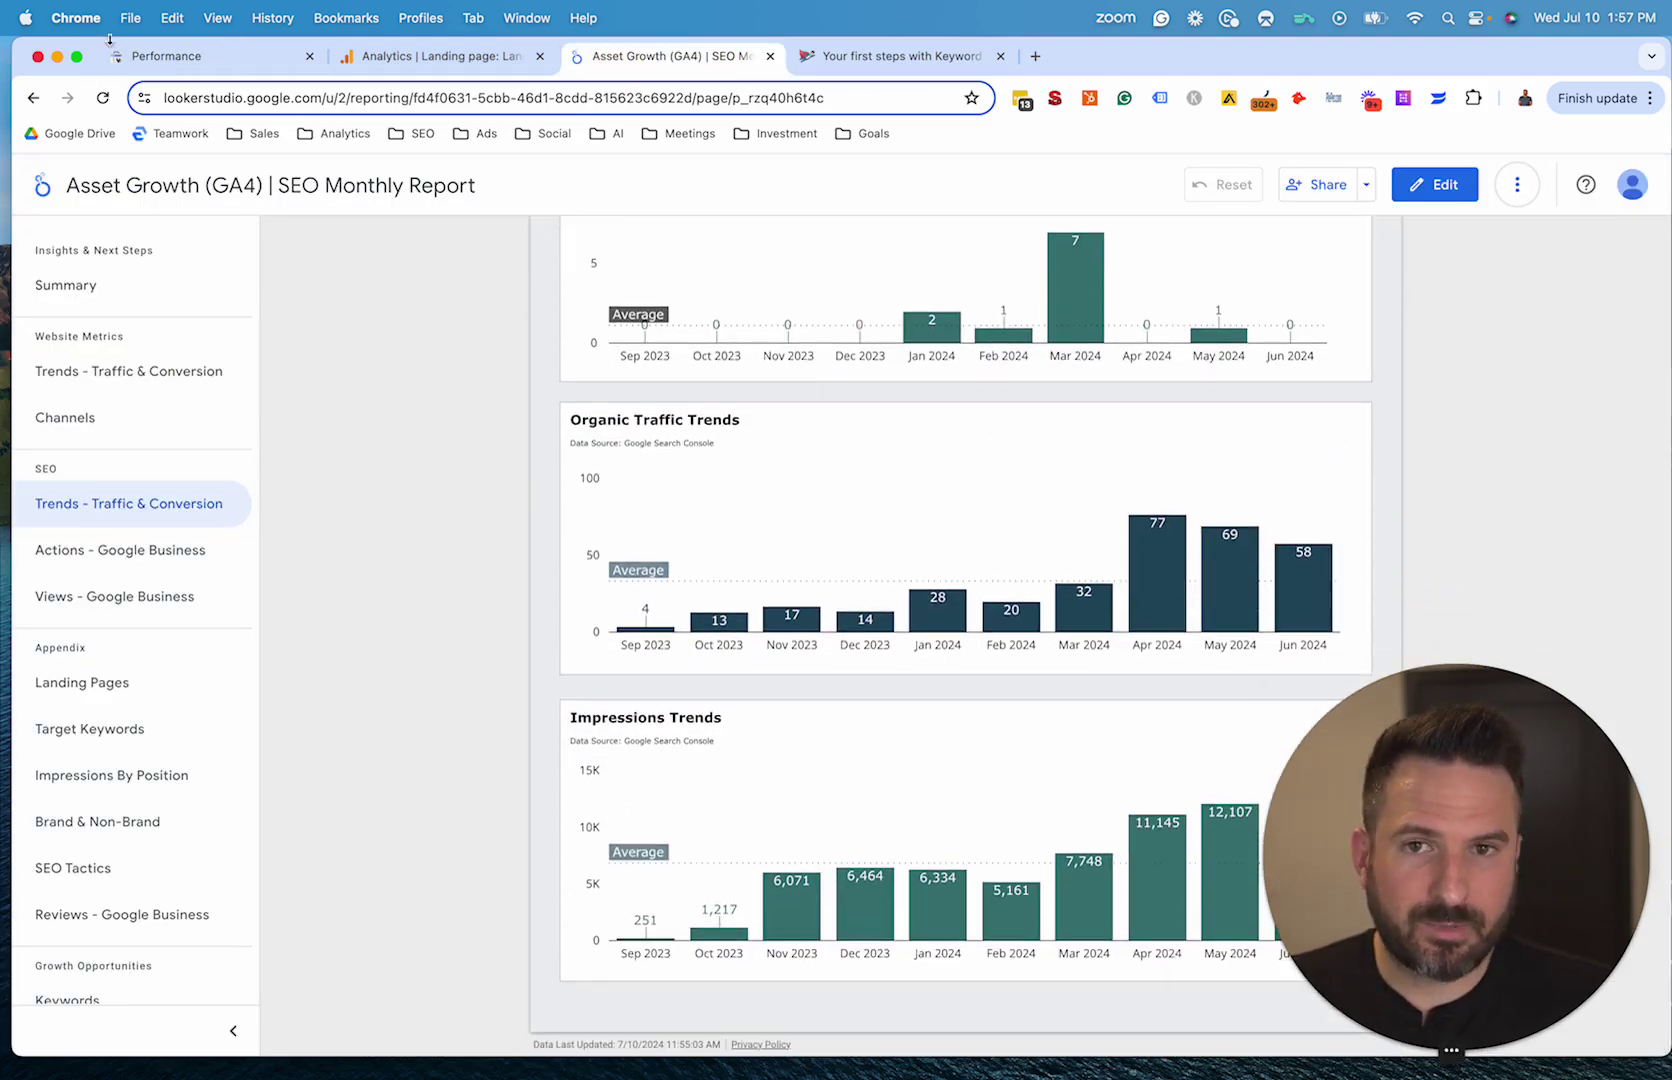
key("ctrl+shift+Tab")
key("ctrl+shift+Tab")
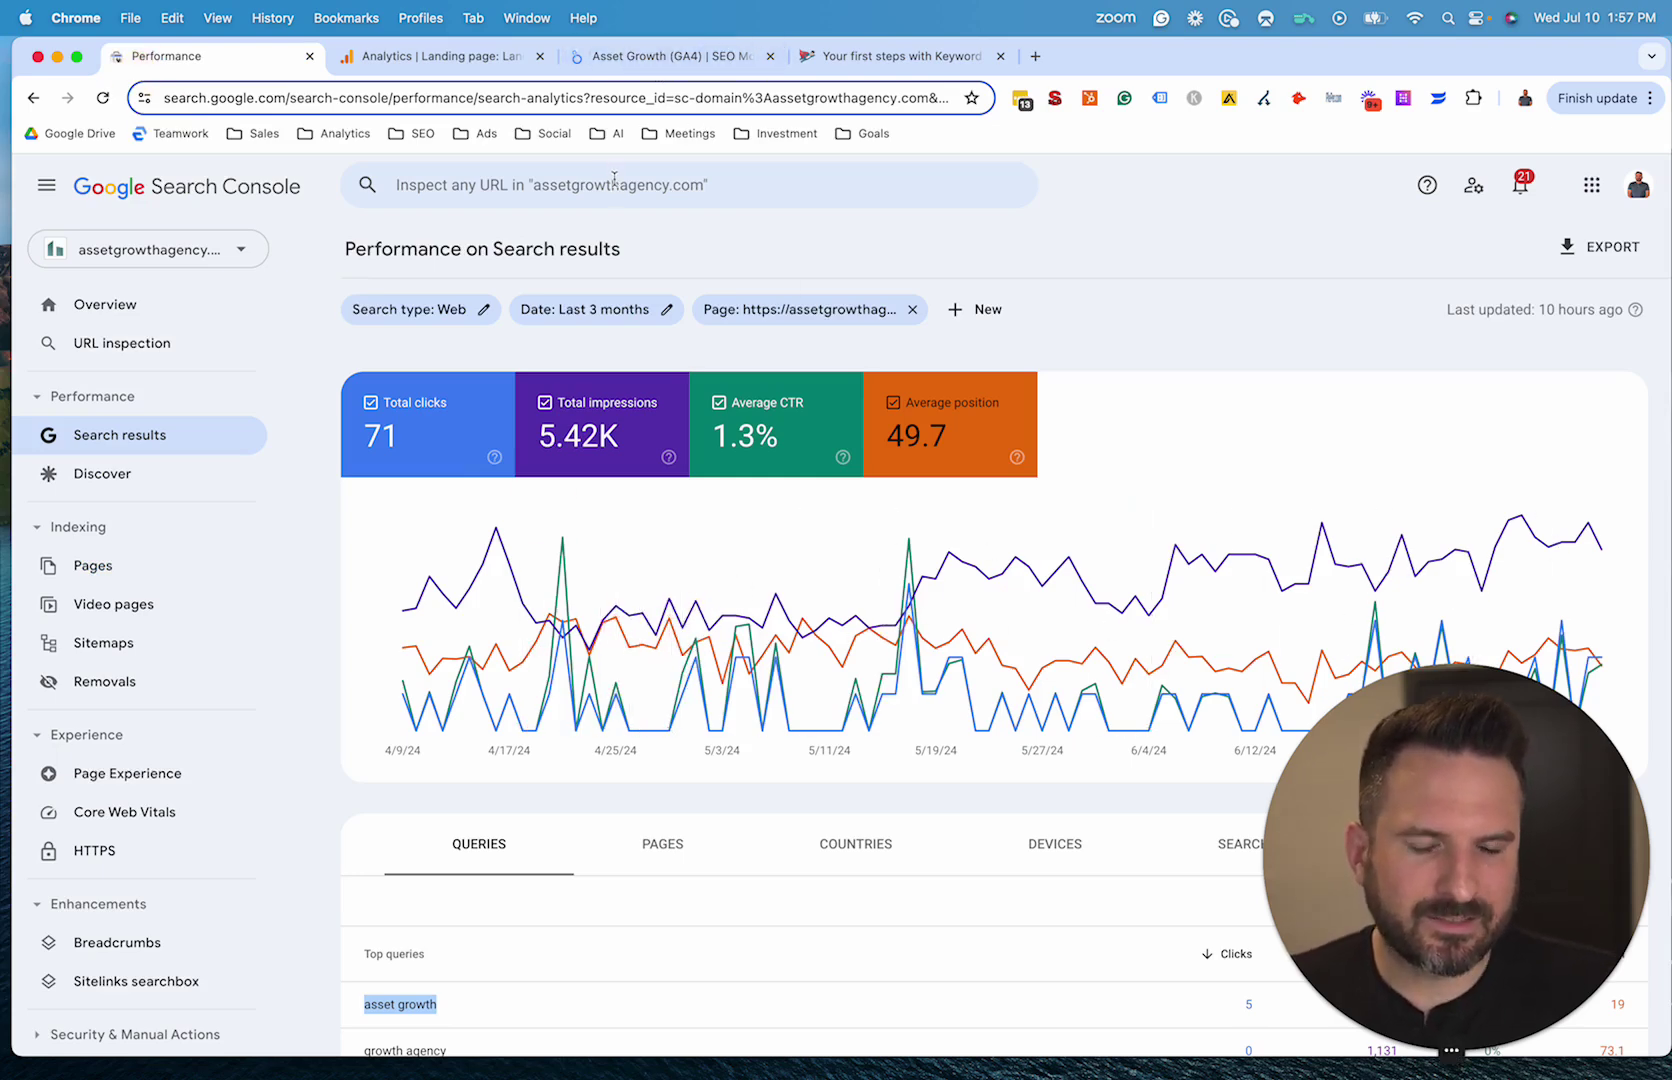
Step: Regroup the GA4 landing-page sessions chart by Month, then by Week, and return to Looker Studio
left_click(547, 66)
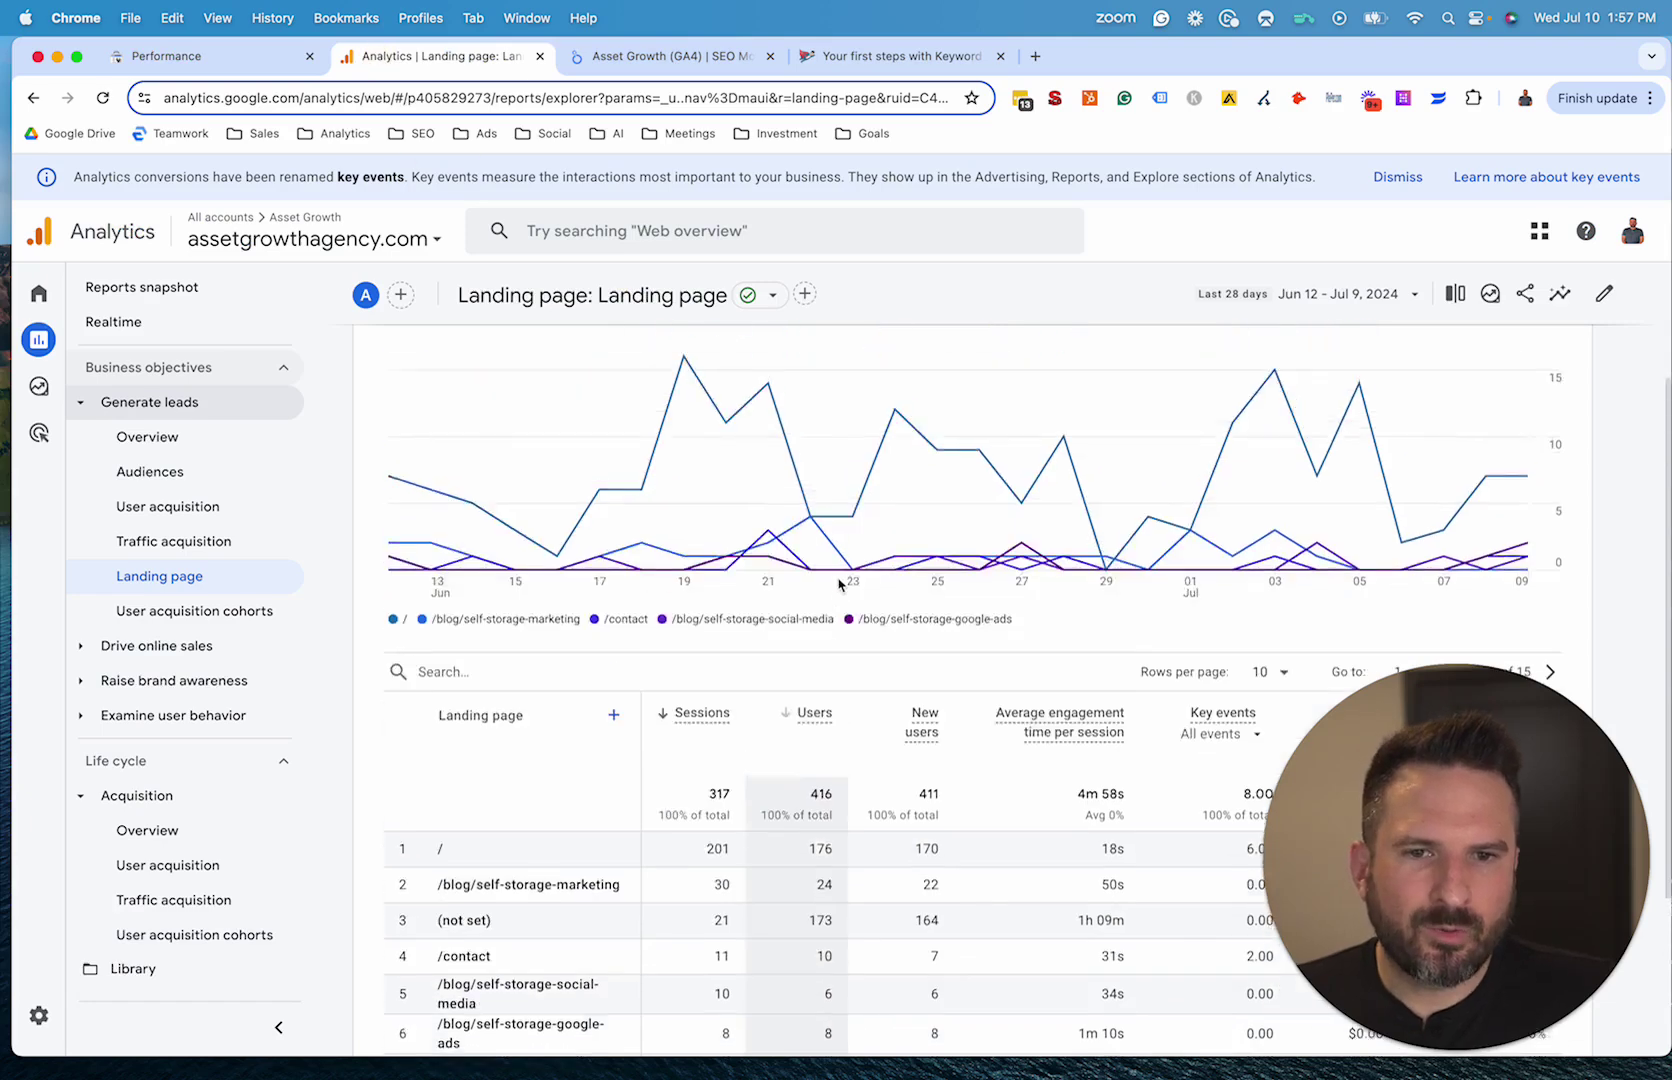
left_click(1452, 460)
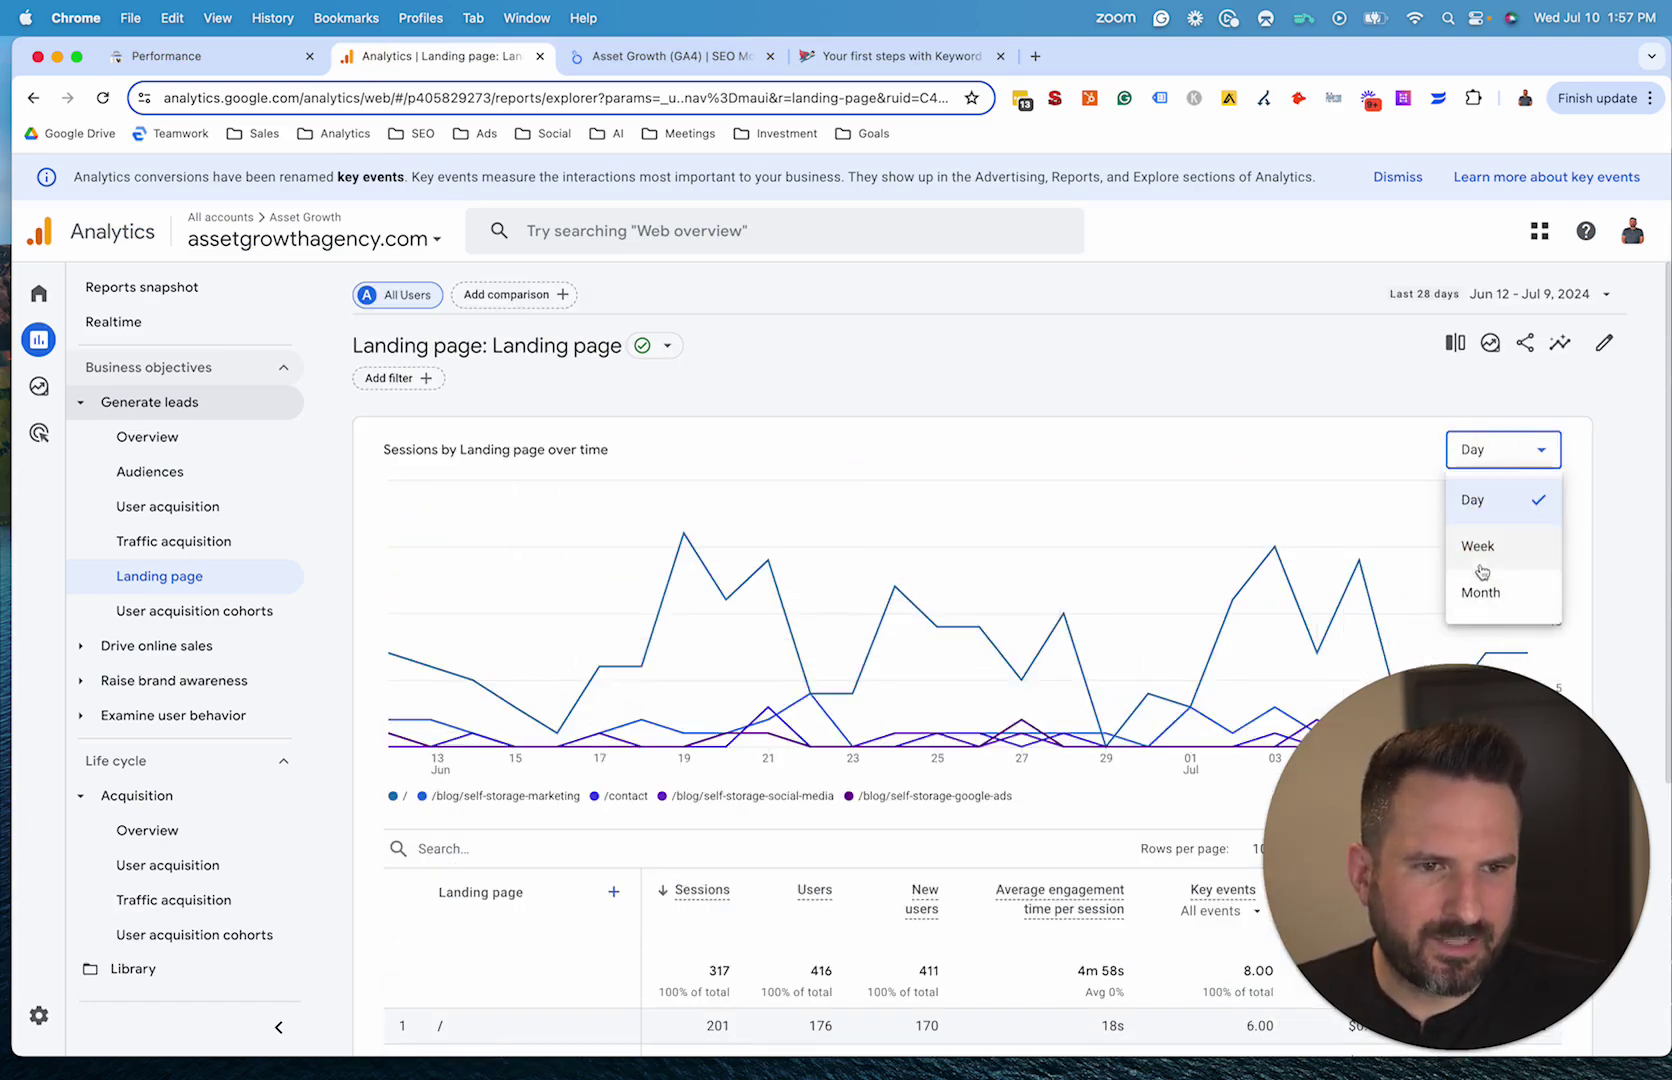
left_click(1484, 590)
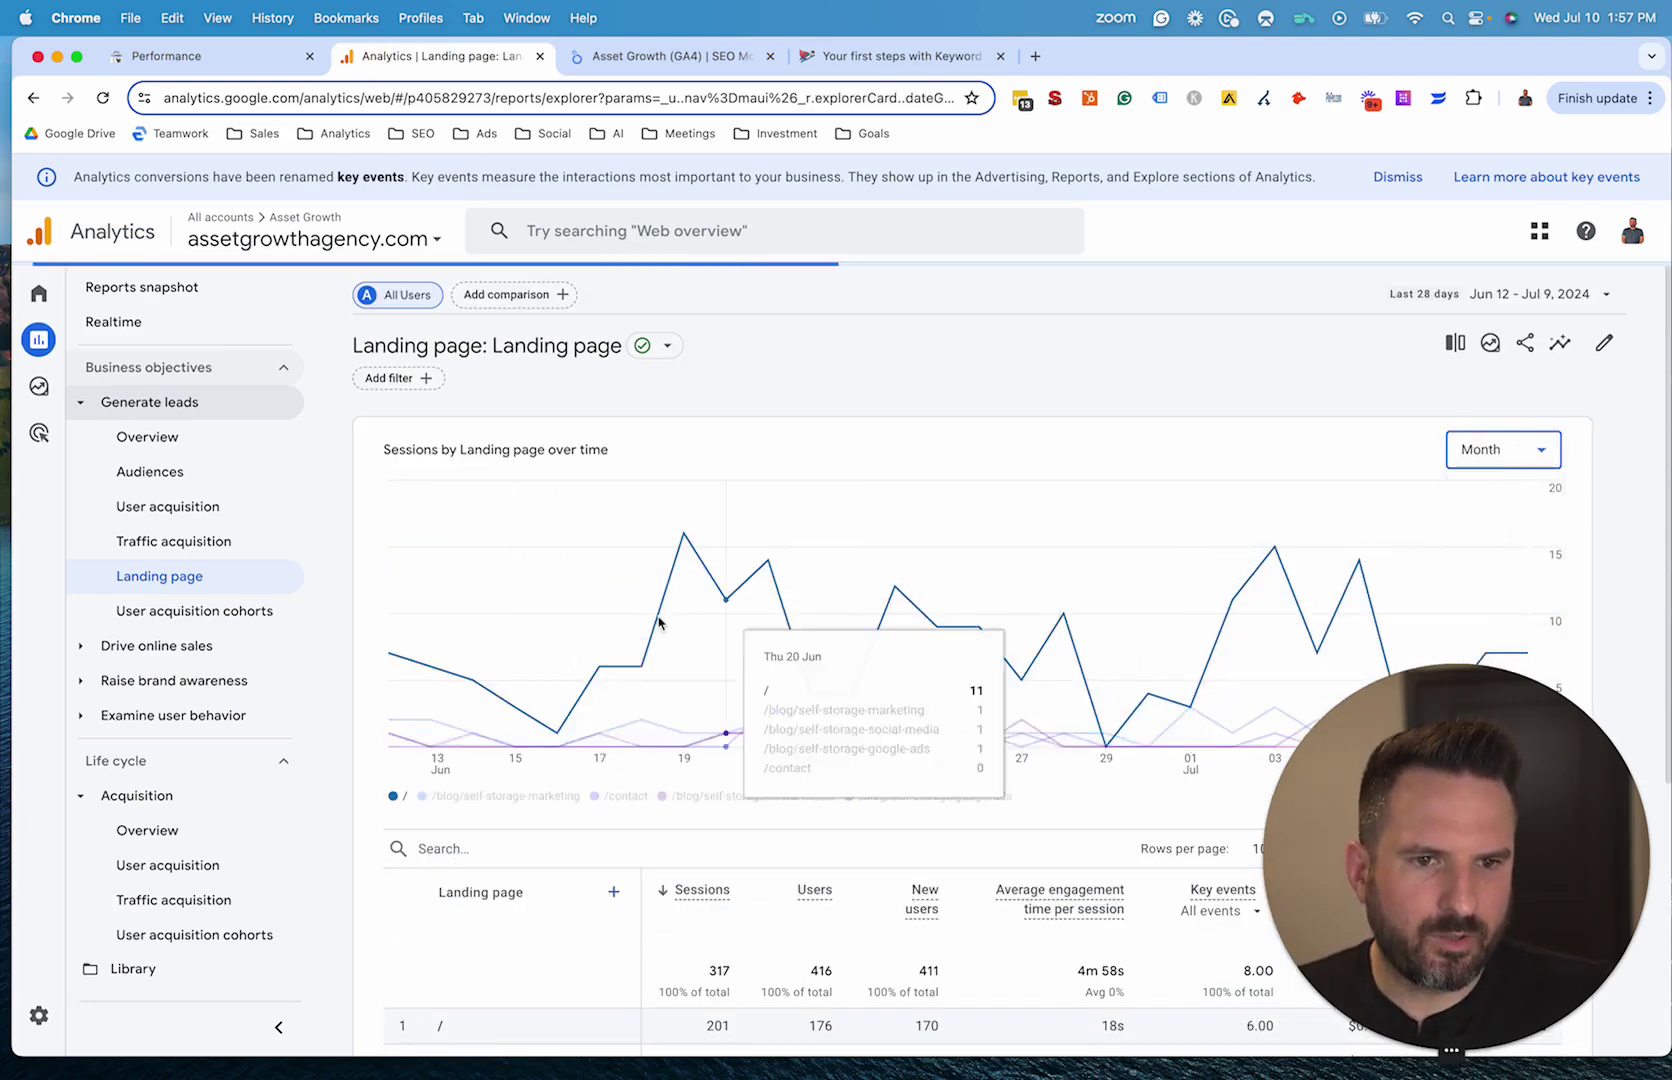
left_click(1493, 449)
left_click(1478, 536)
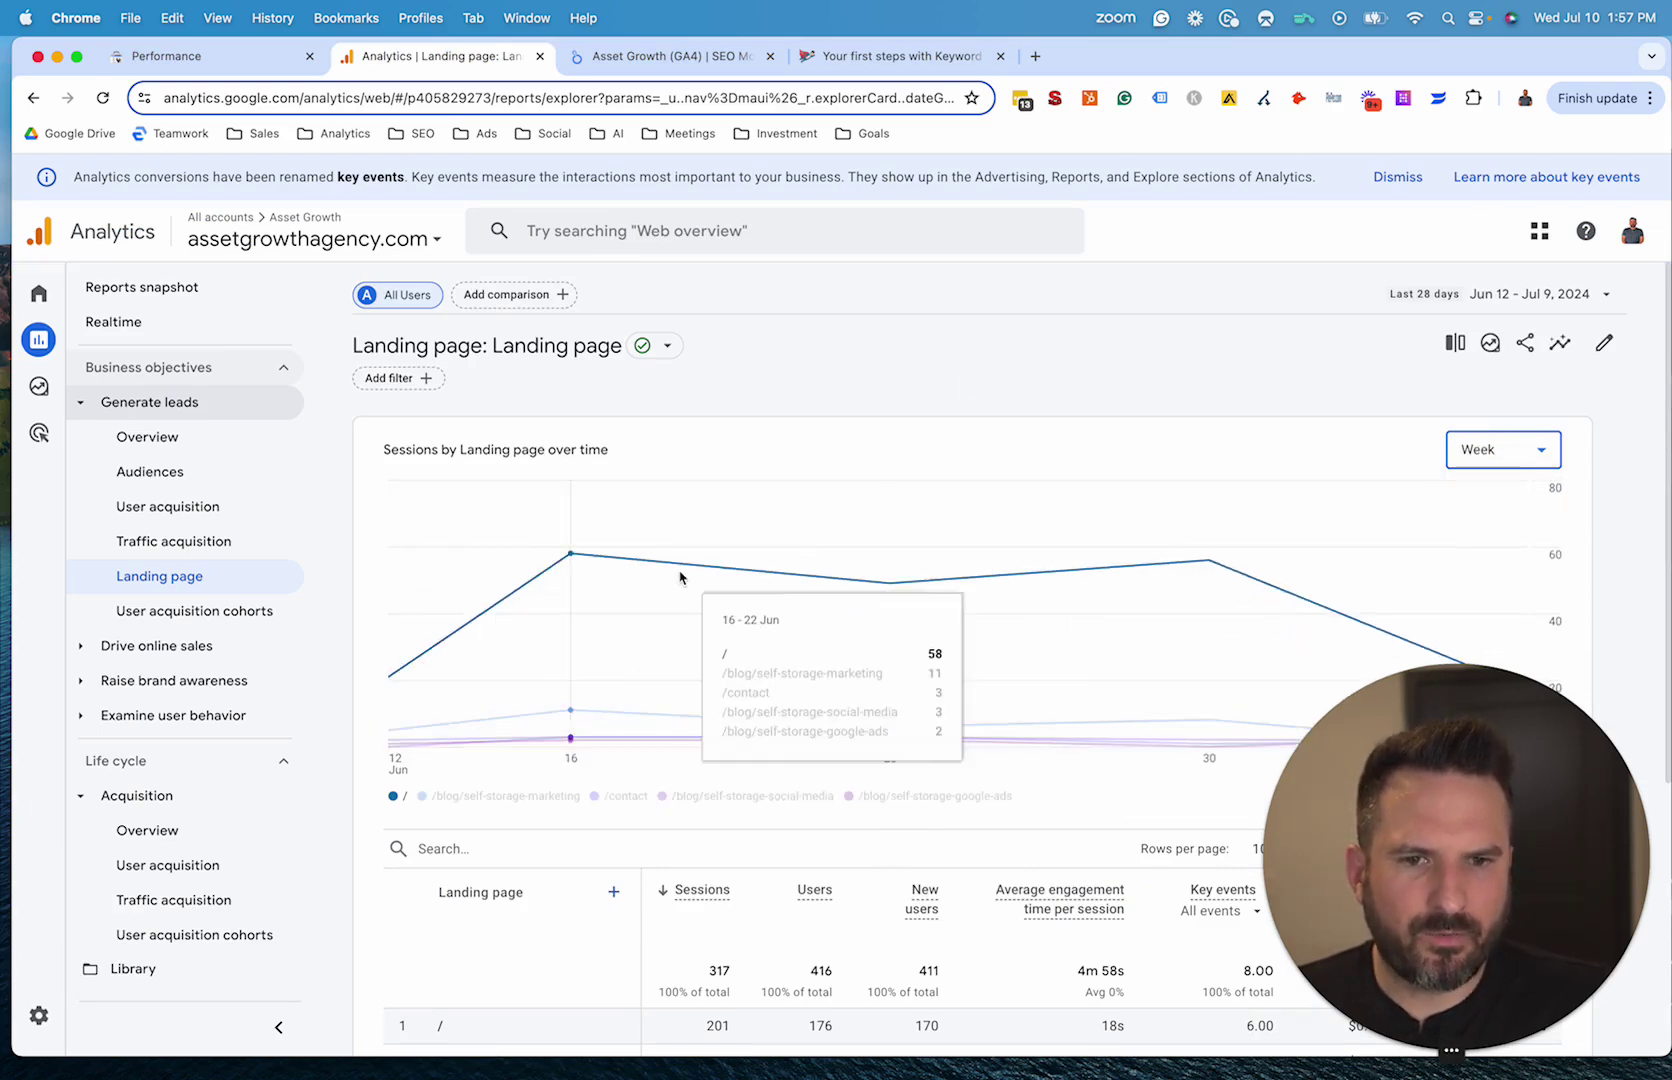
left_click(646, 57)
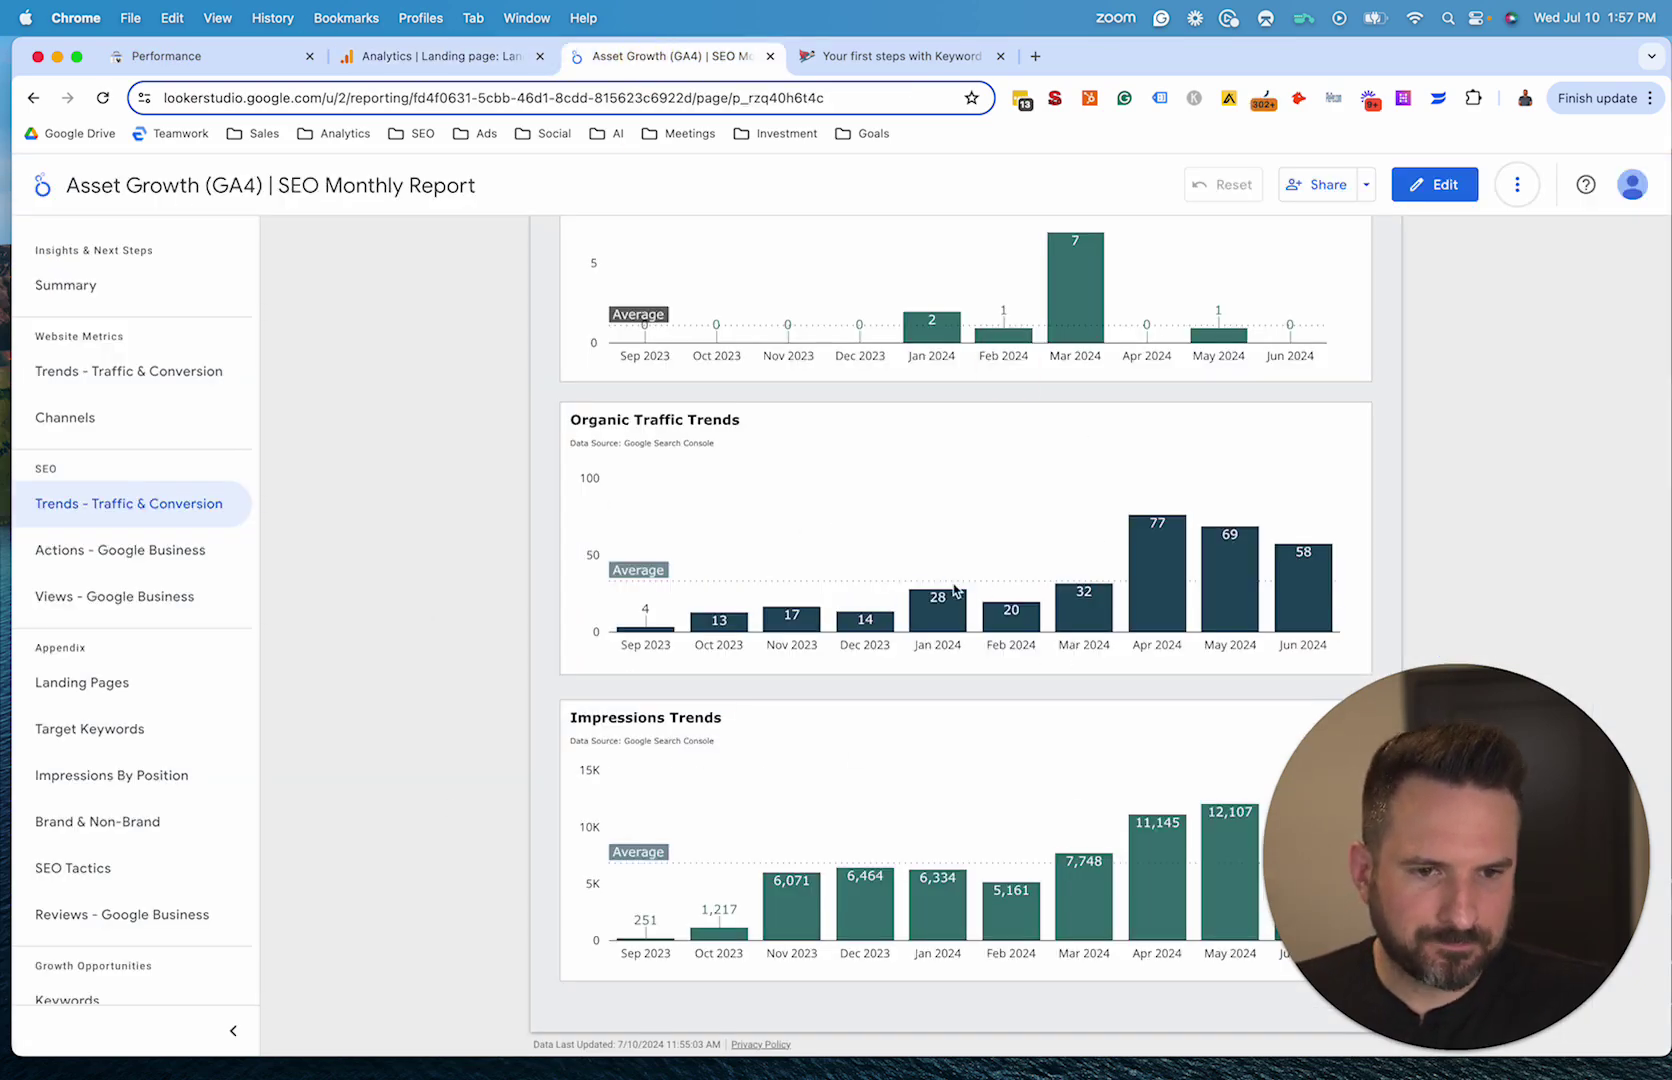
Step: Scroll up and down through the SEO Trends page charts
scroll(970, 597, "up", 5)
scroll(1146, 601, "down", 1)
scroll(1146, 601, "down", 3)
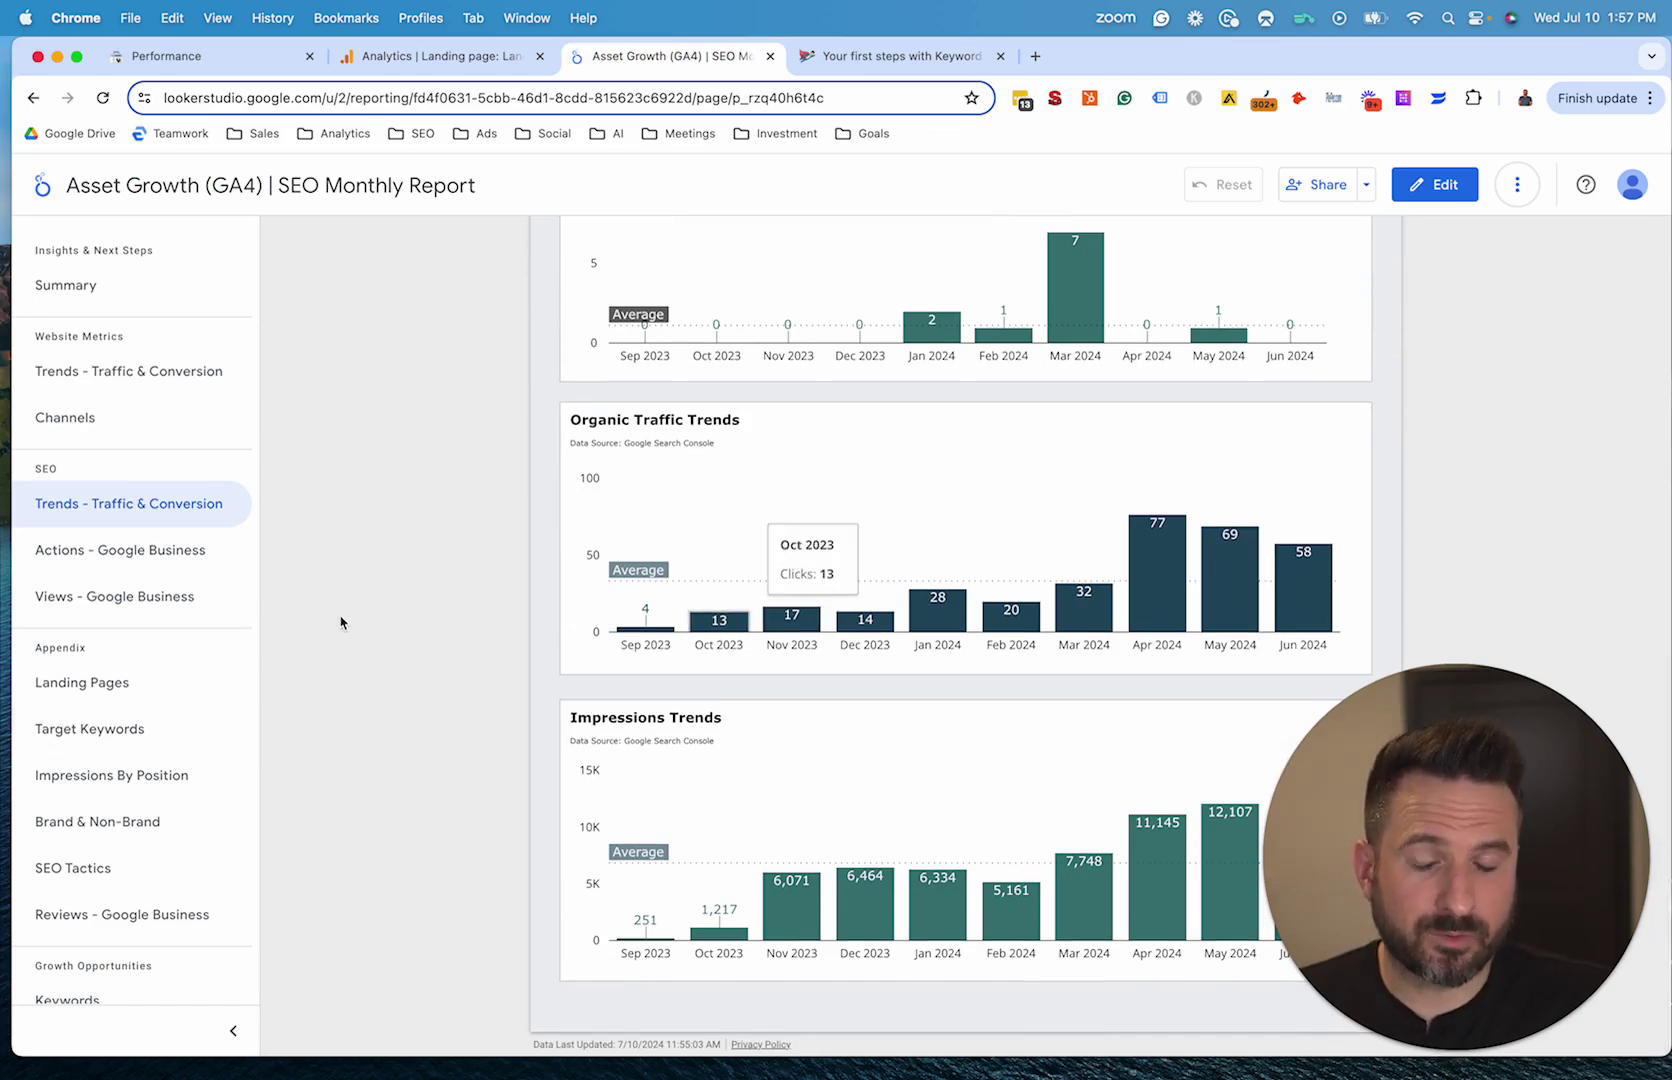
scroll(376, 614, "up", 1)
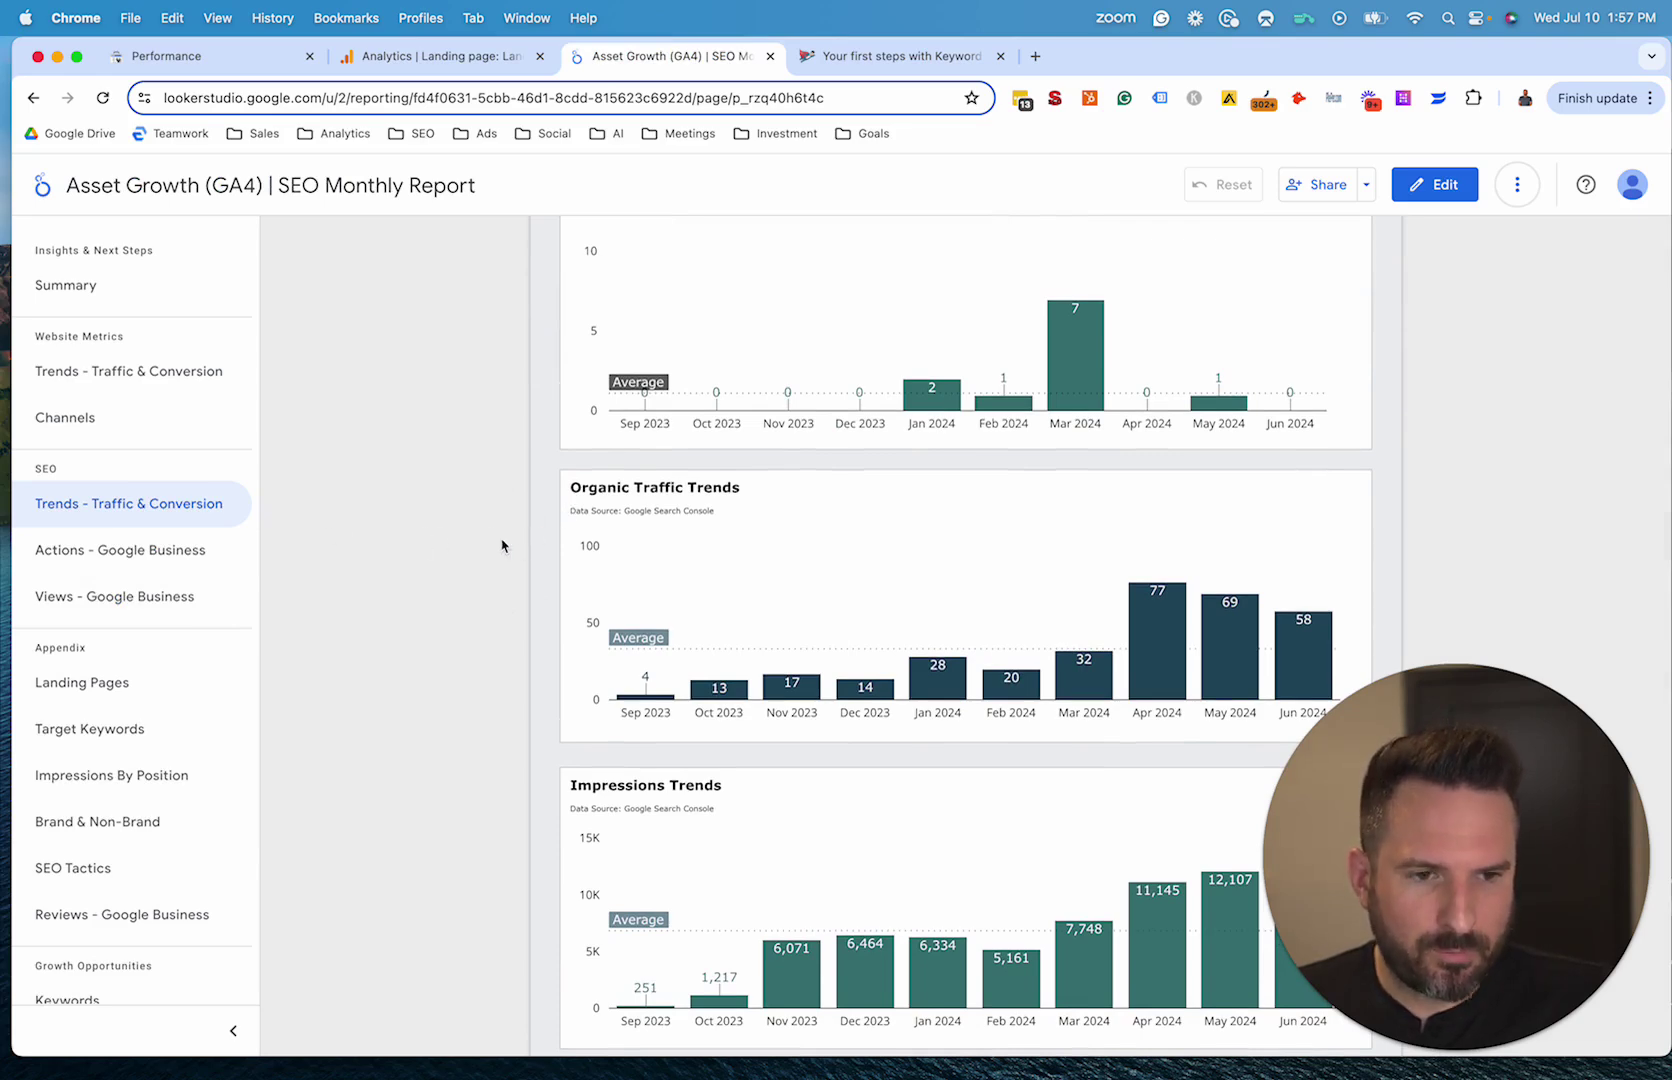
scroll(486, 588, "up", 4)
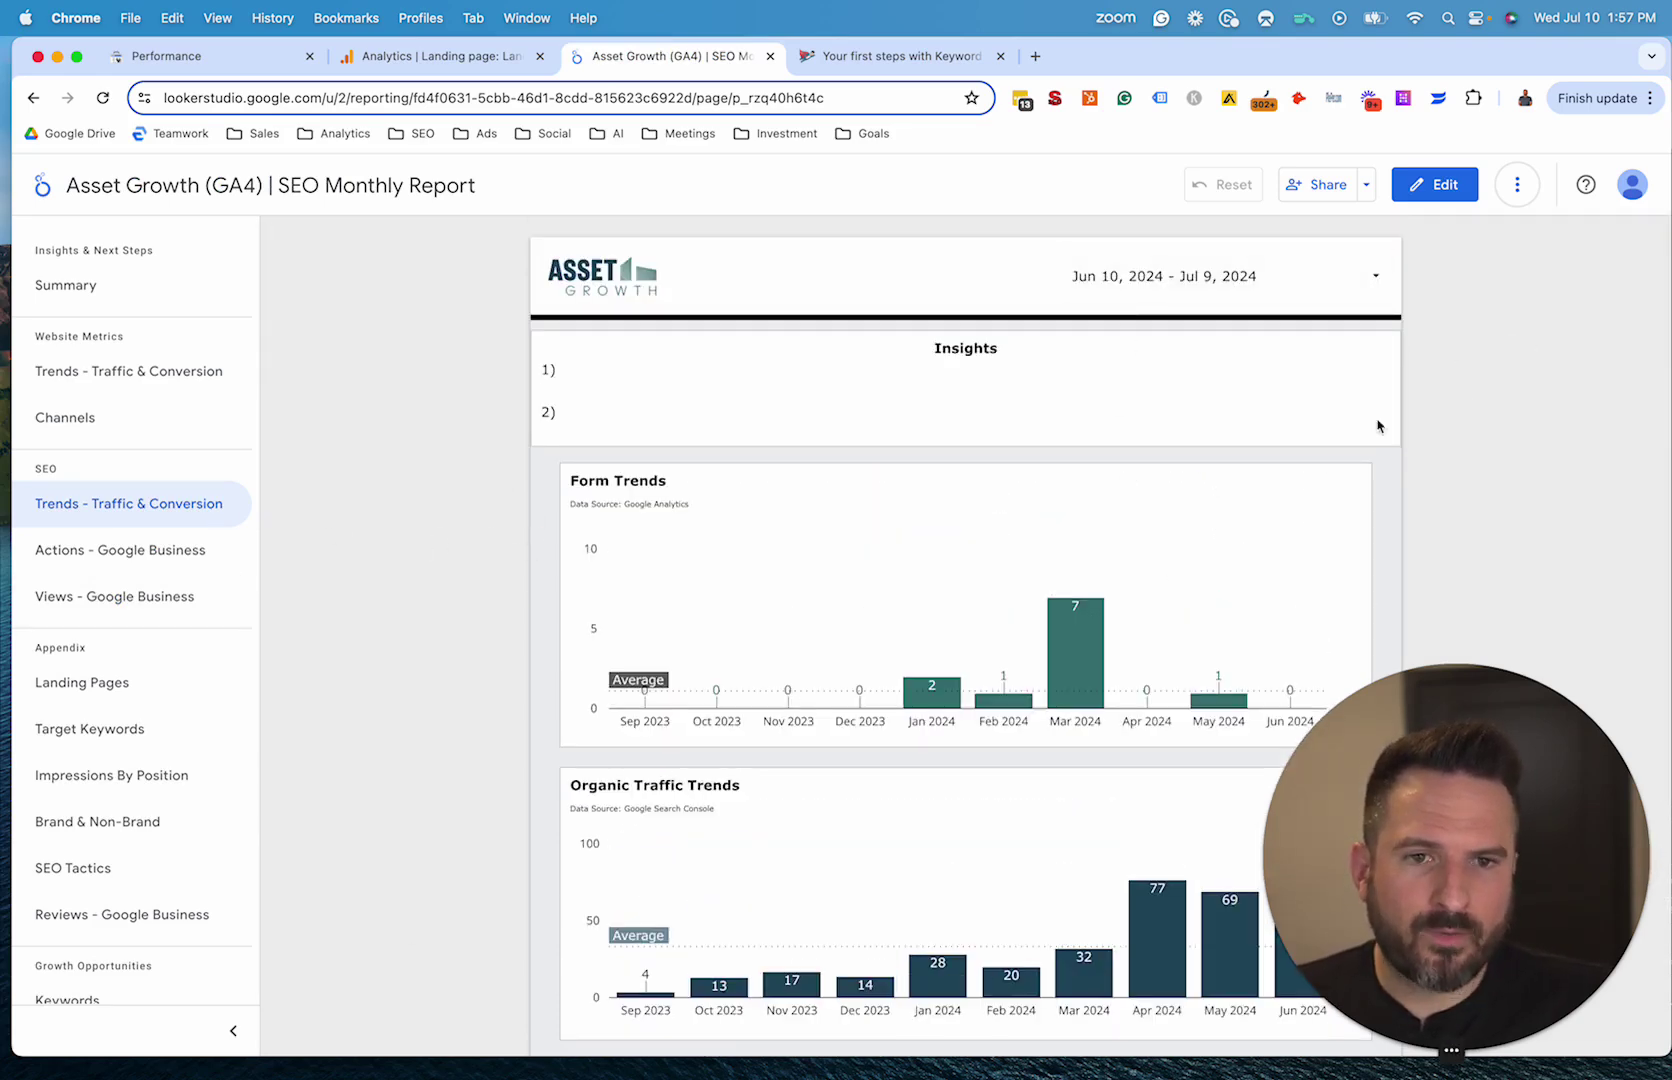
scroll(481, 552, "down", 3)
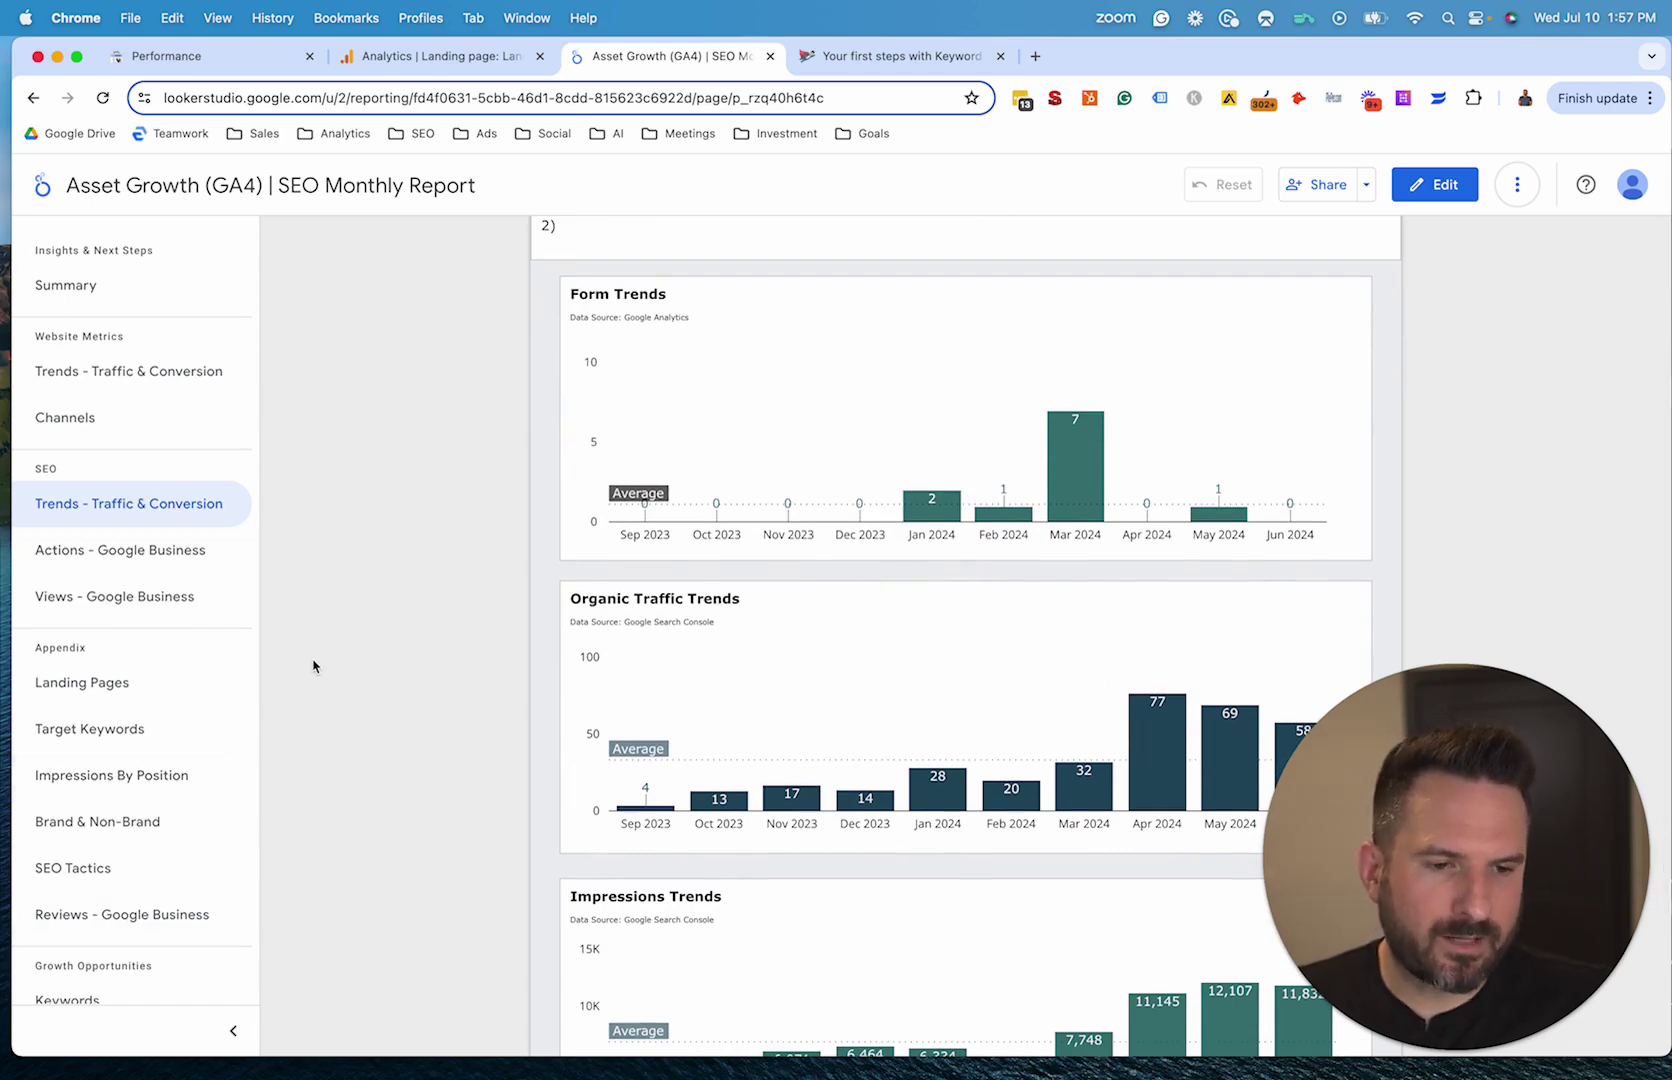
scroll(300, 618, "up", 3)
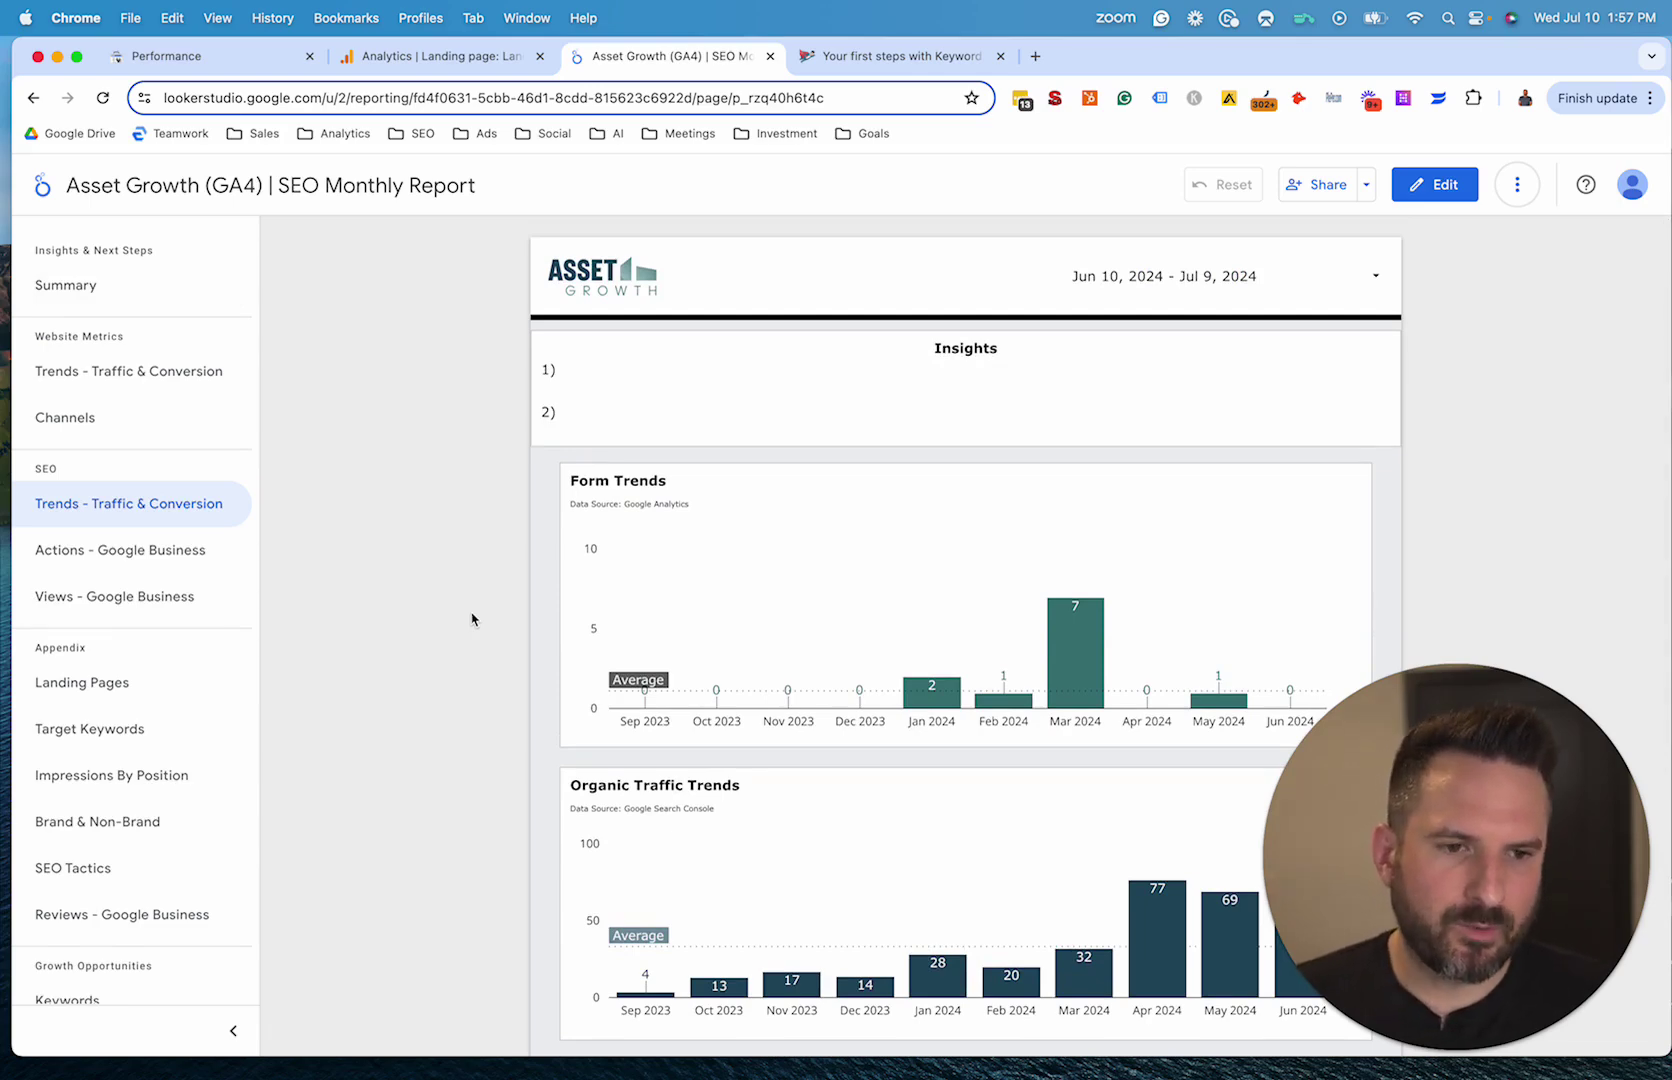
Step: Glance at the Google Analytics and Search Console tabs, then return to the Looker Studio report
left_click(440, 56)
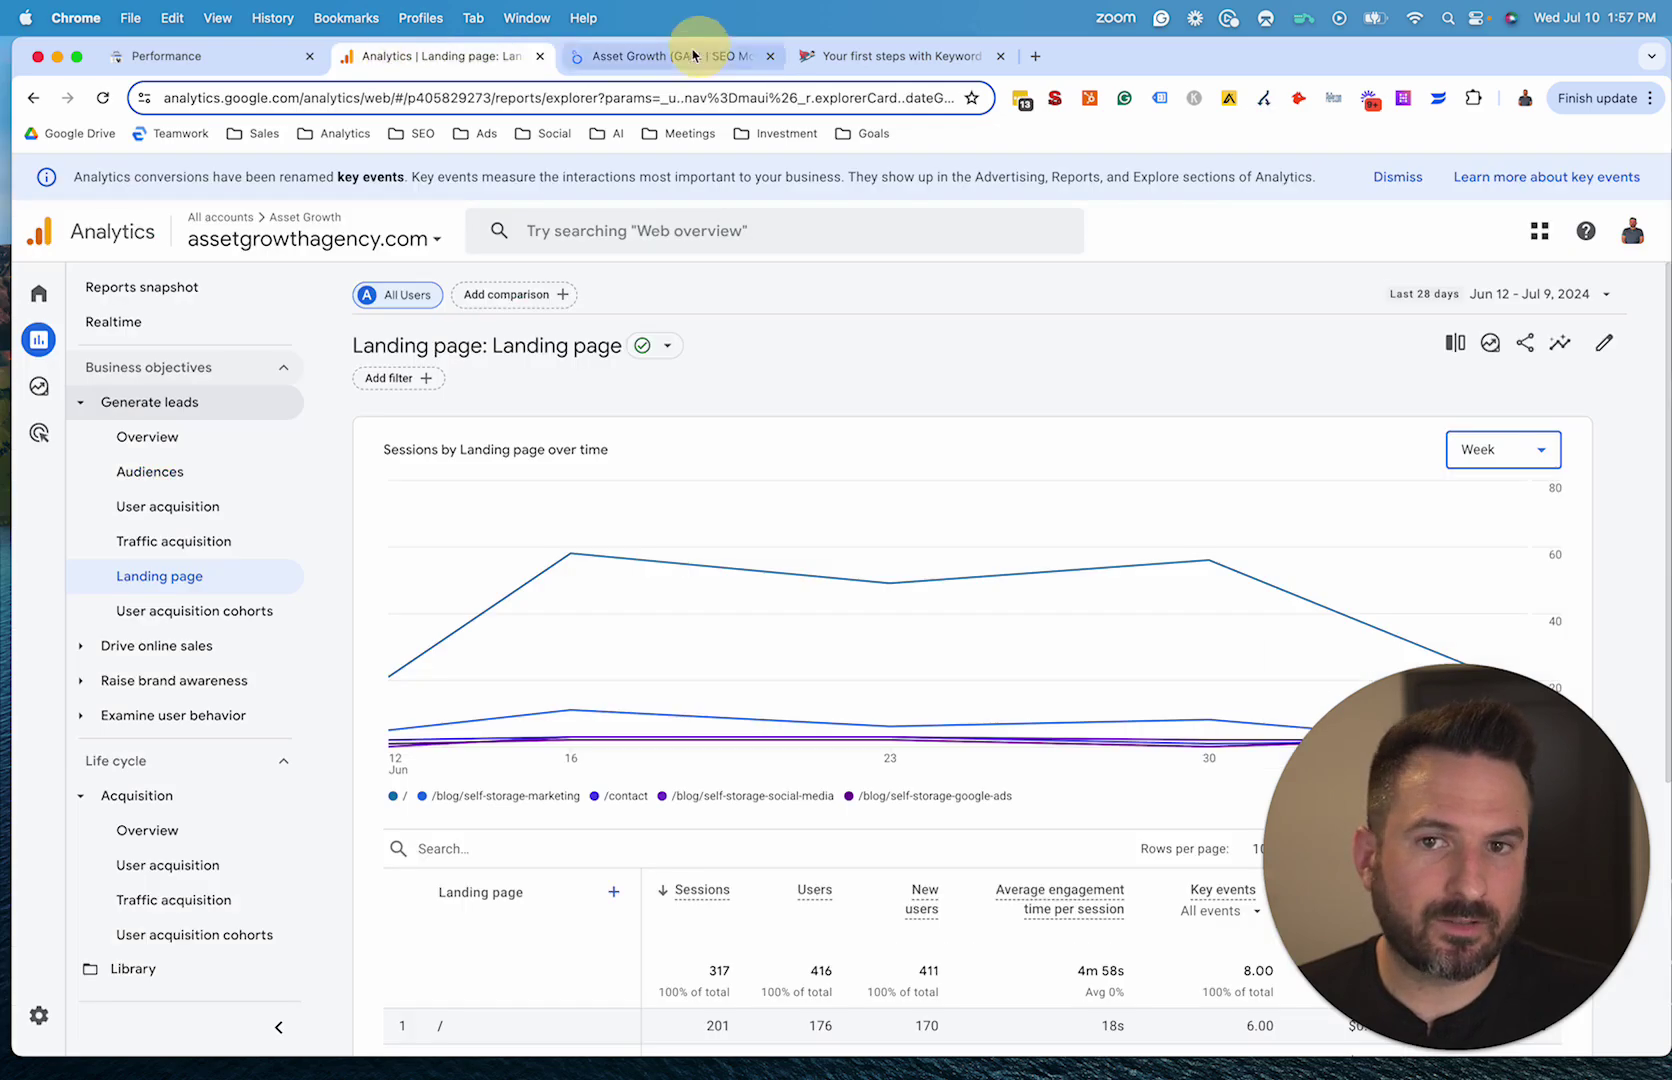
left_click(205, 56)
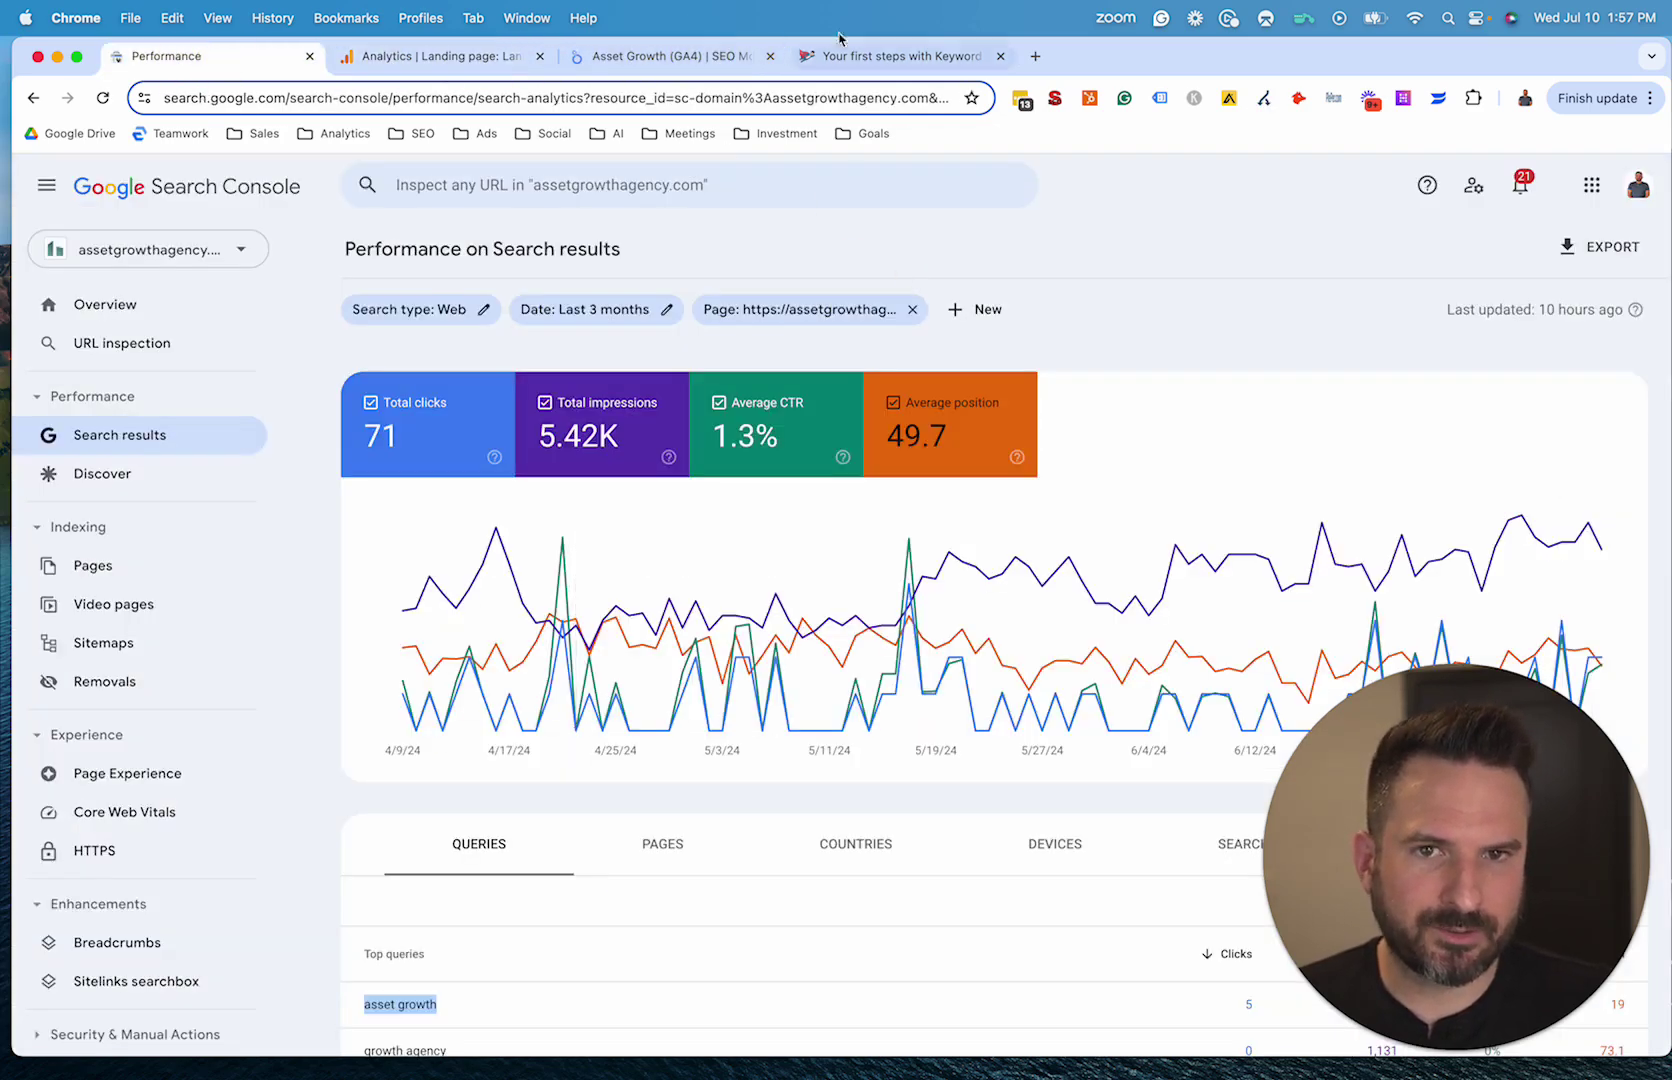
left_click(693, 55)
scroll(509, 626, "down", 5)
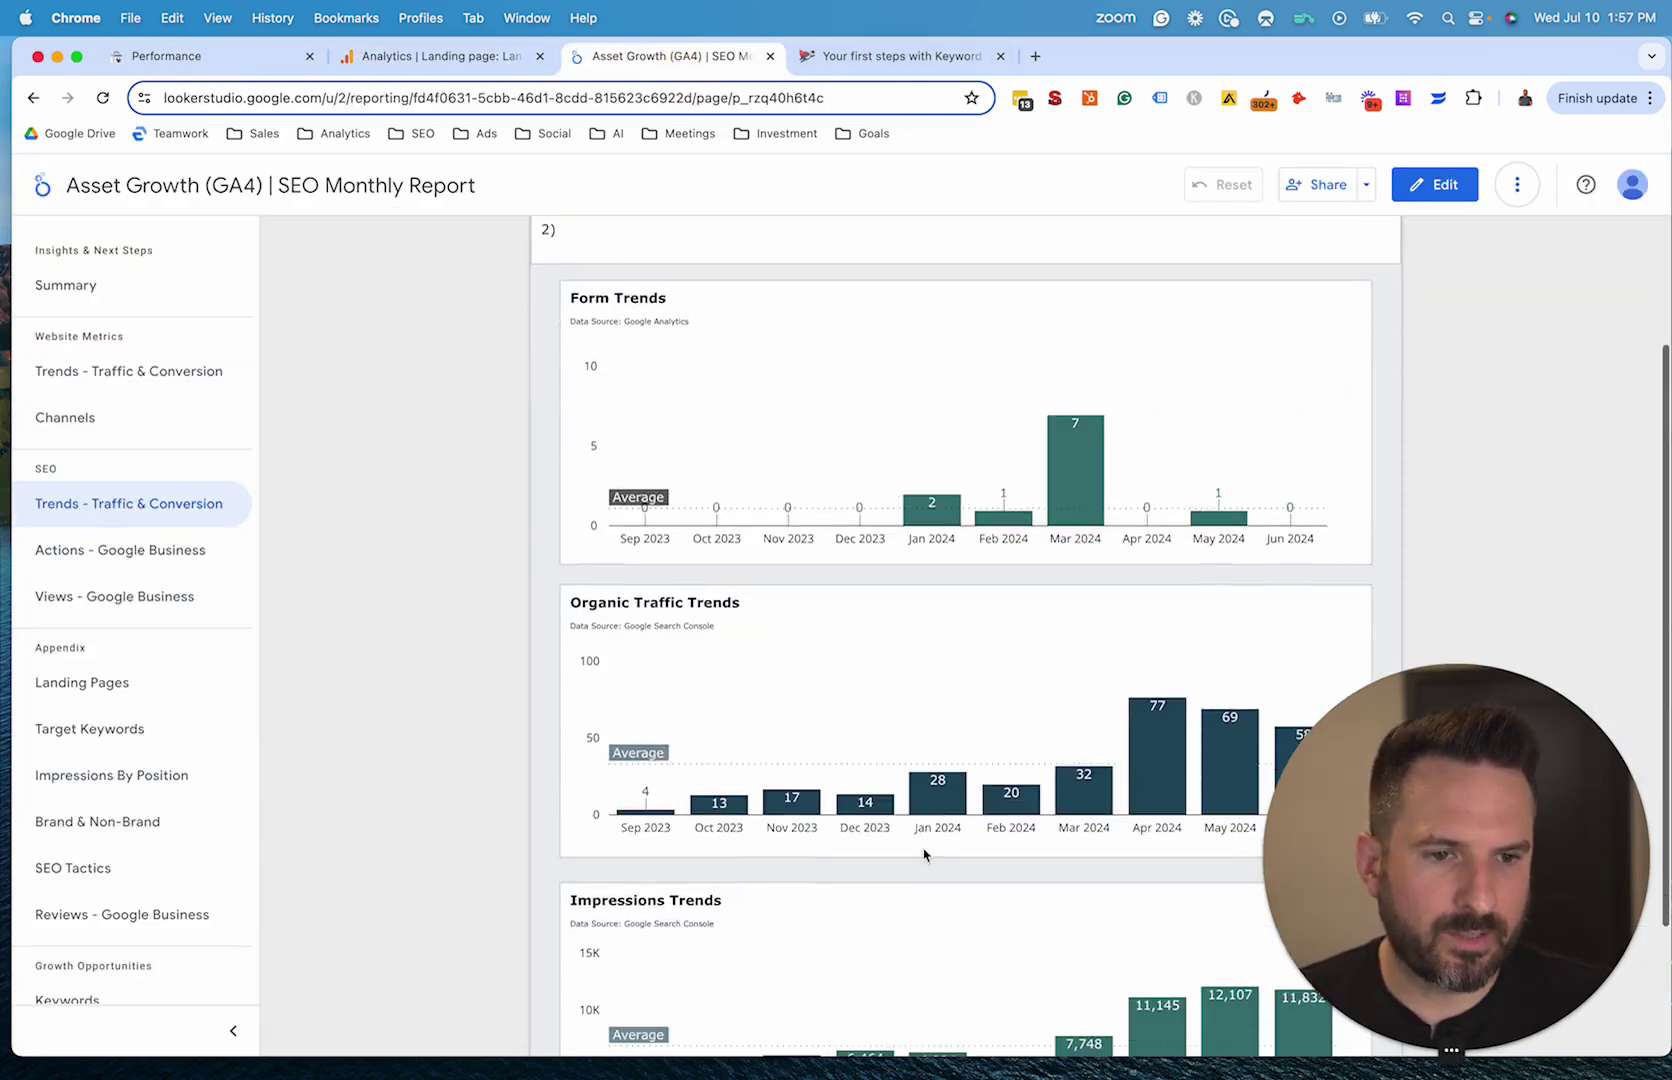
left_click(89, 731)
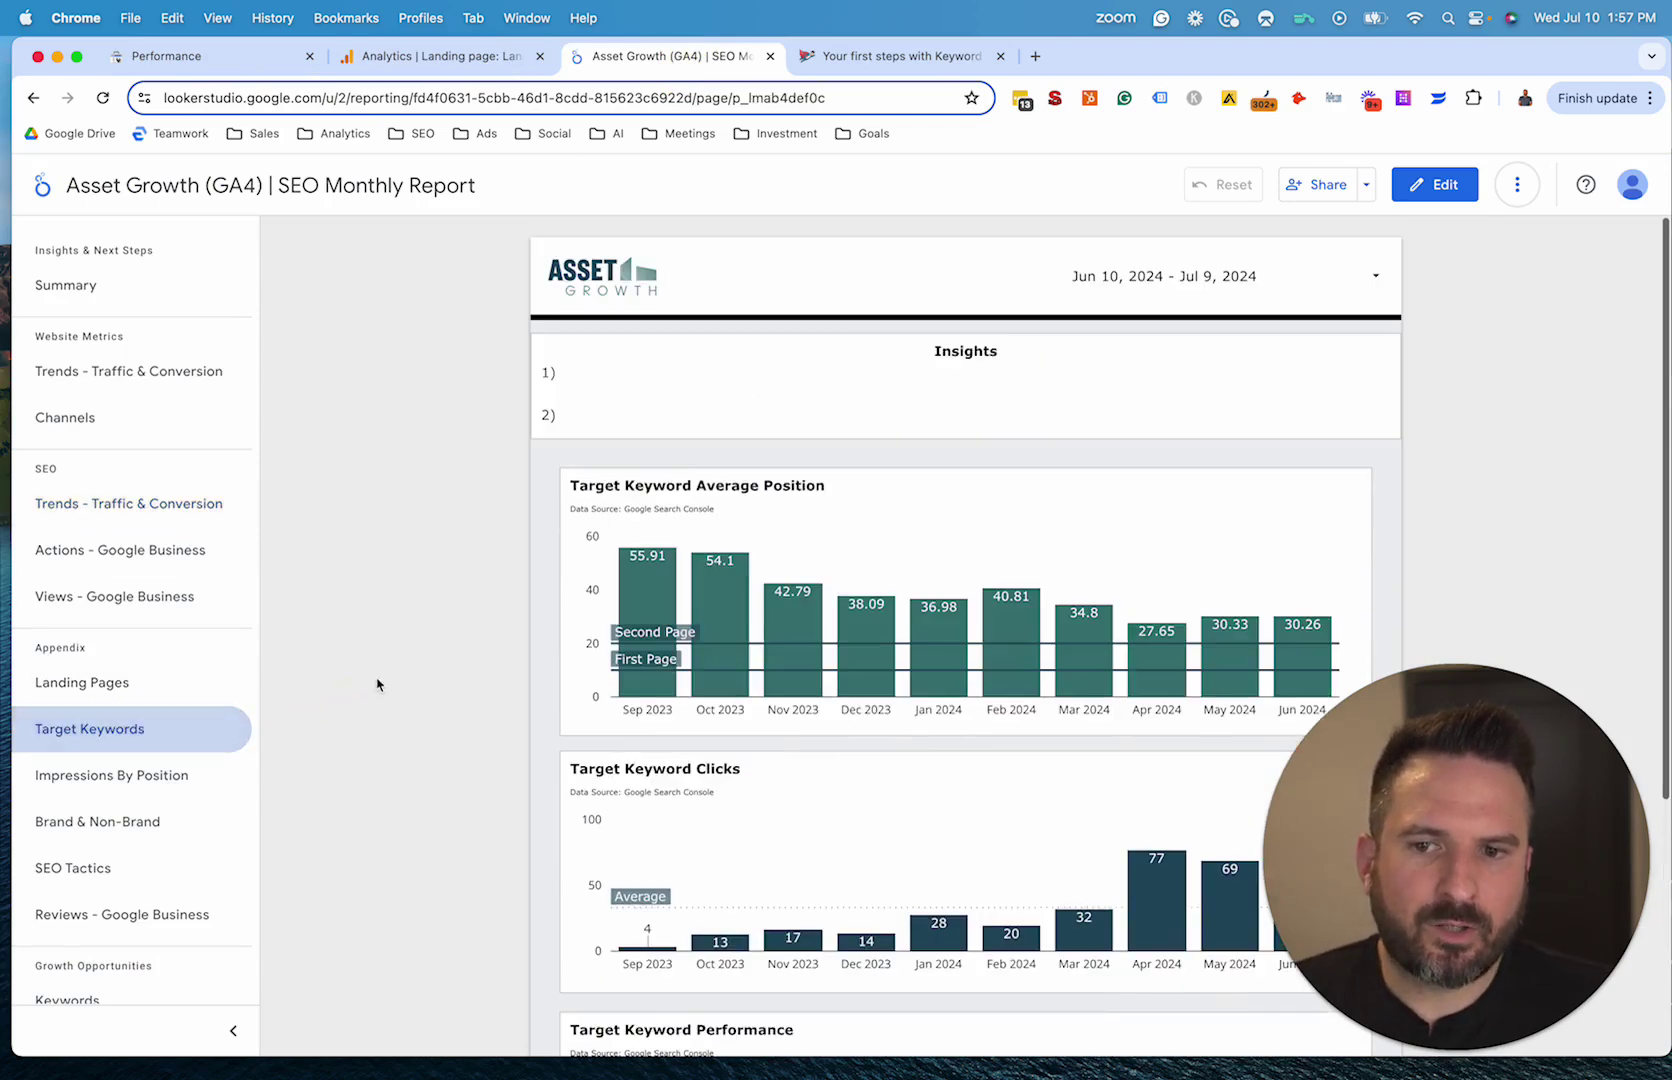
scroll(411, 698, "down", 5)
scroll(448, 491, "up", 1)
scroll(448, 491, "down", 3)
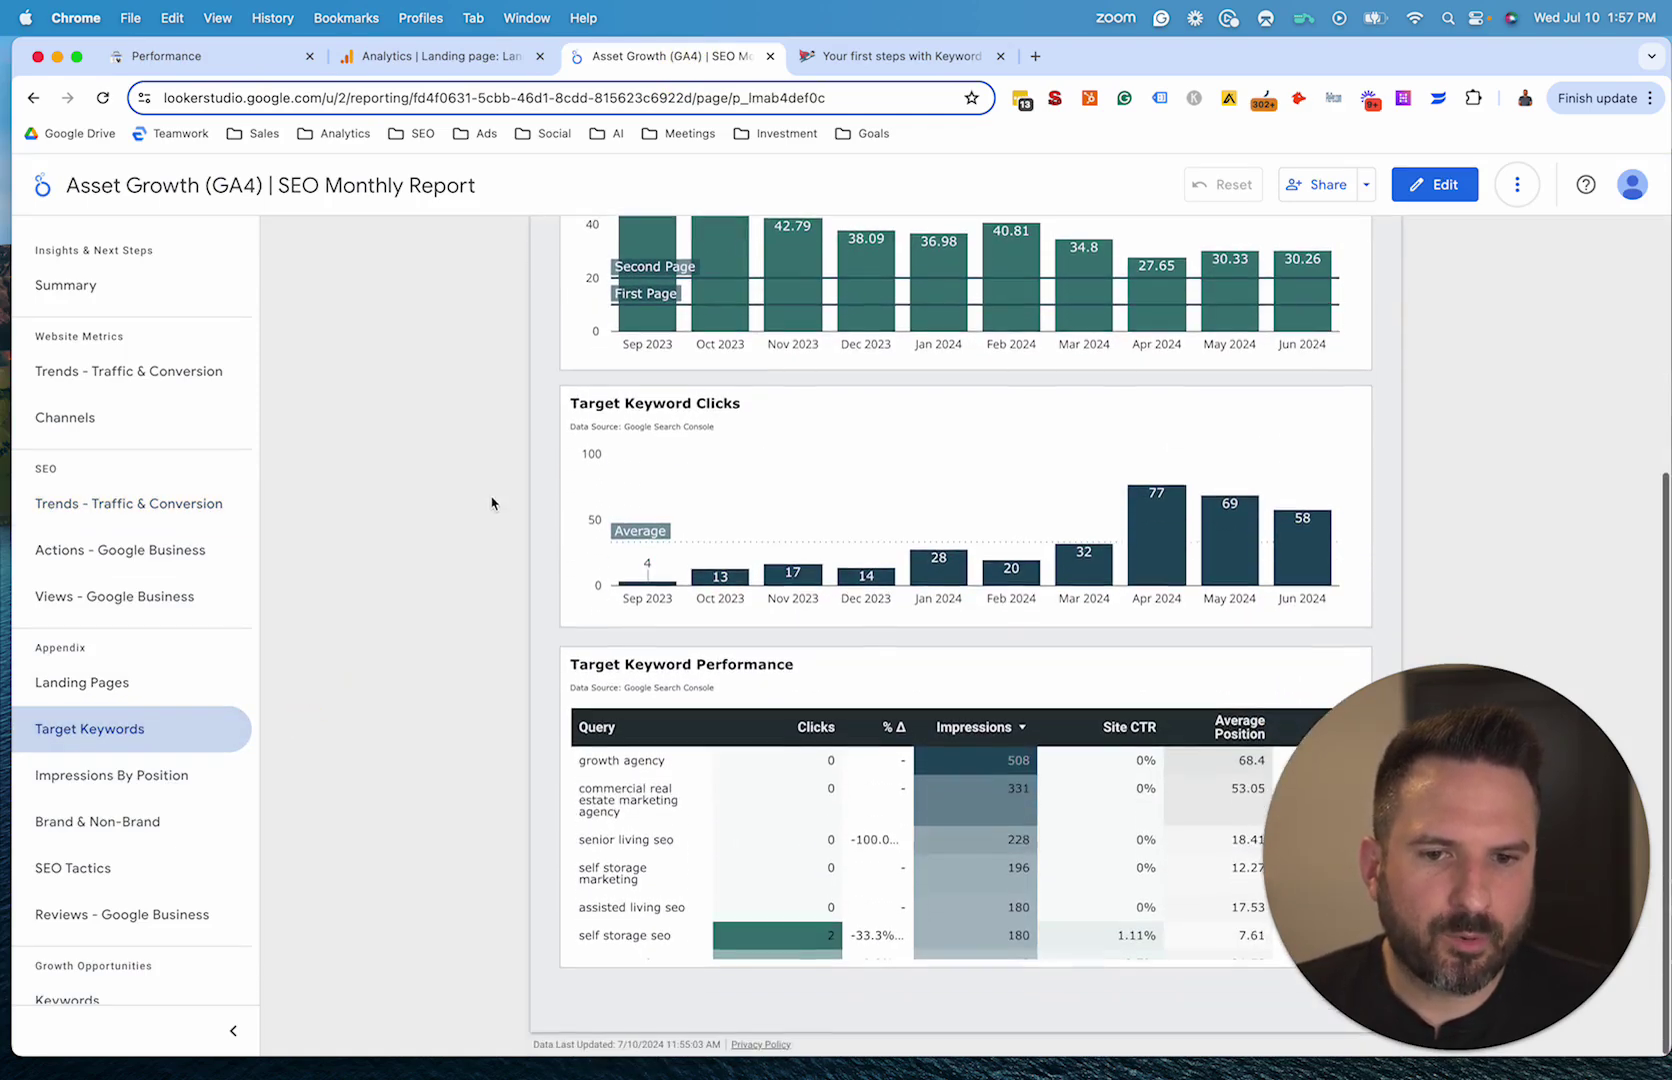
scroll(663, 886, "down", 2)
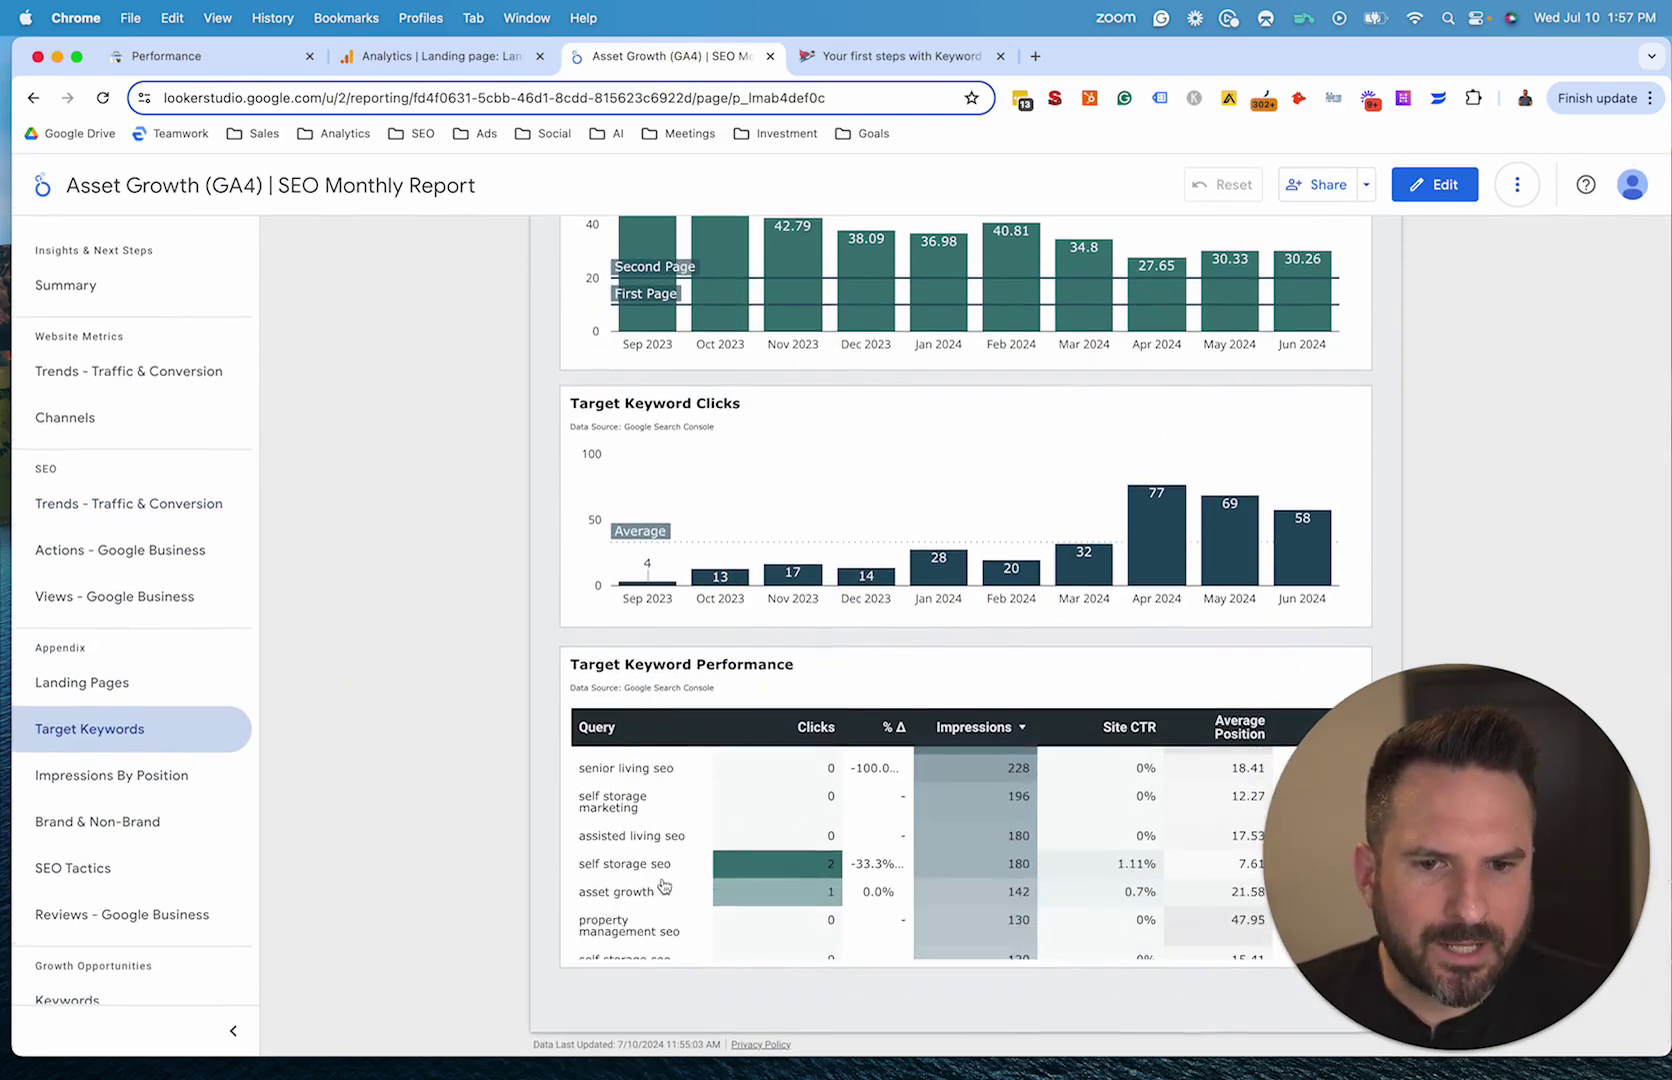
left_click(610, 866)
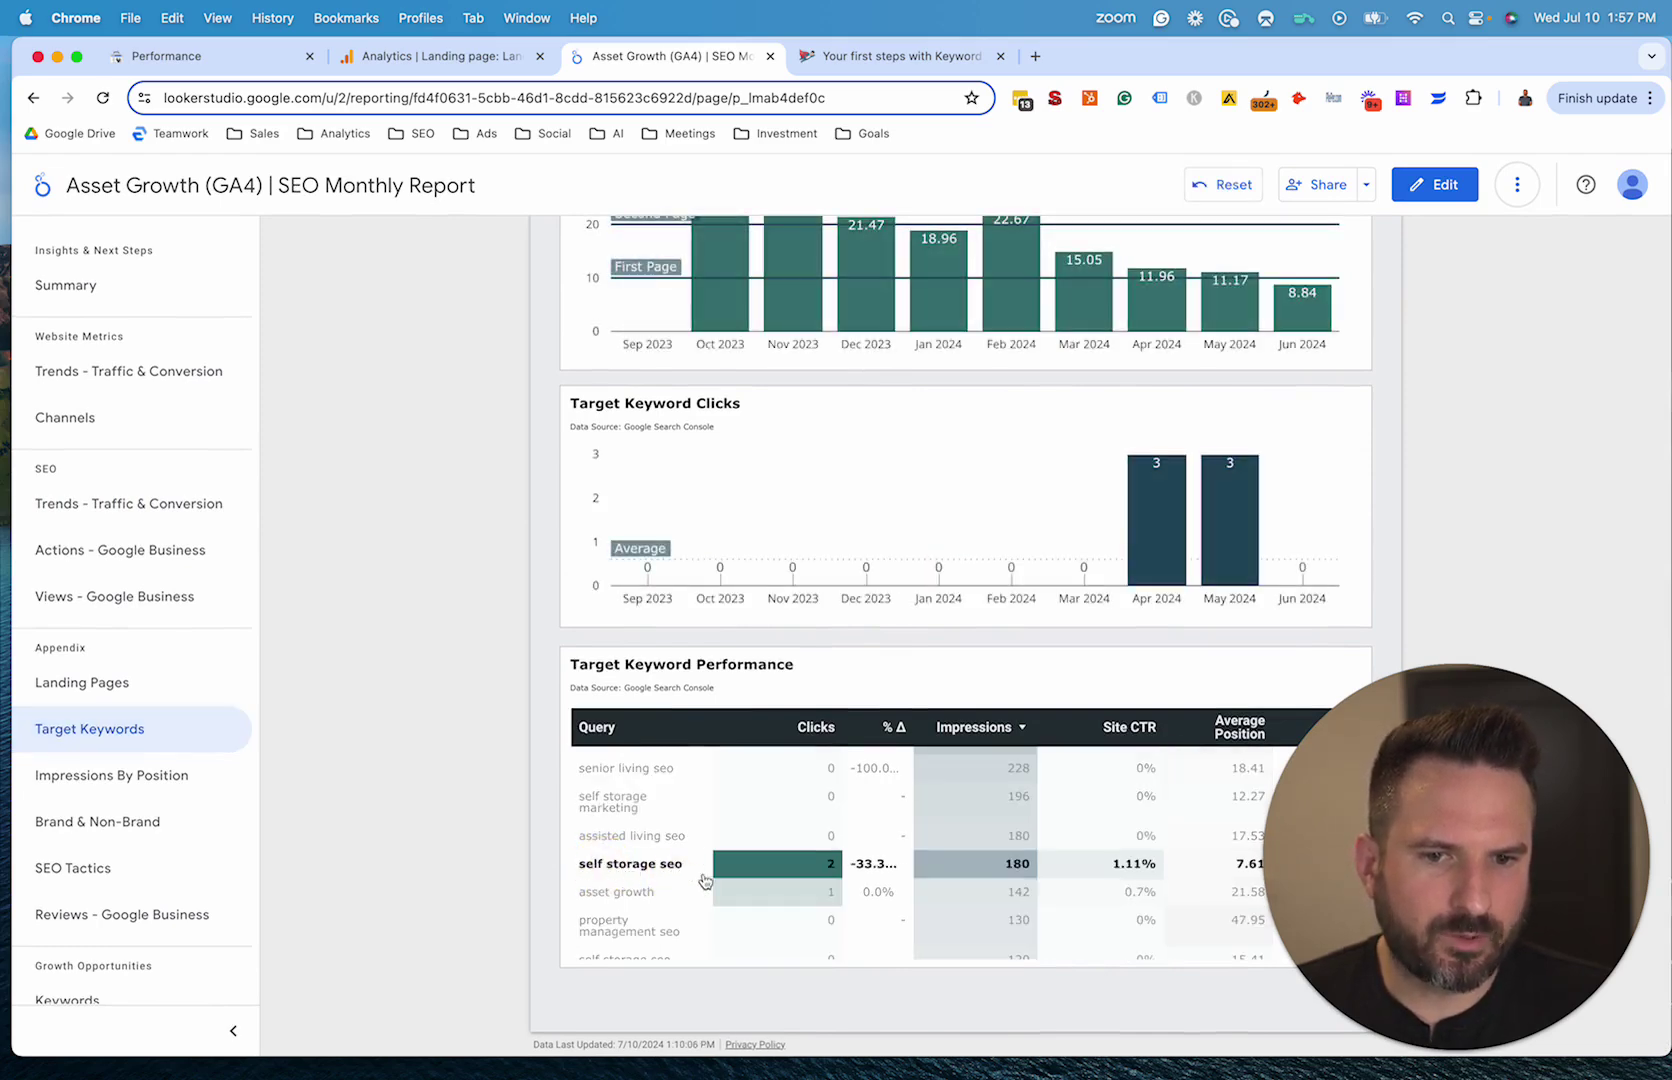
scroll(707, 882, "up", 3)
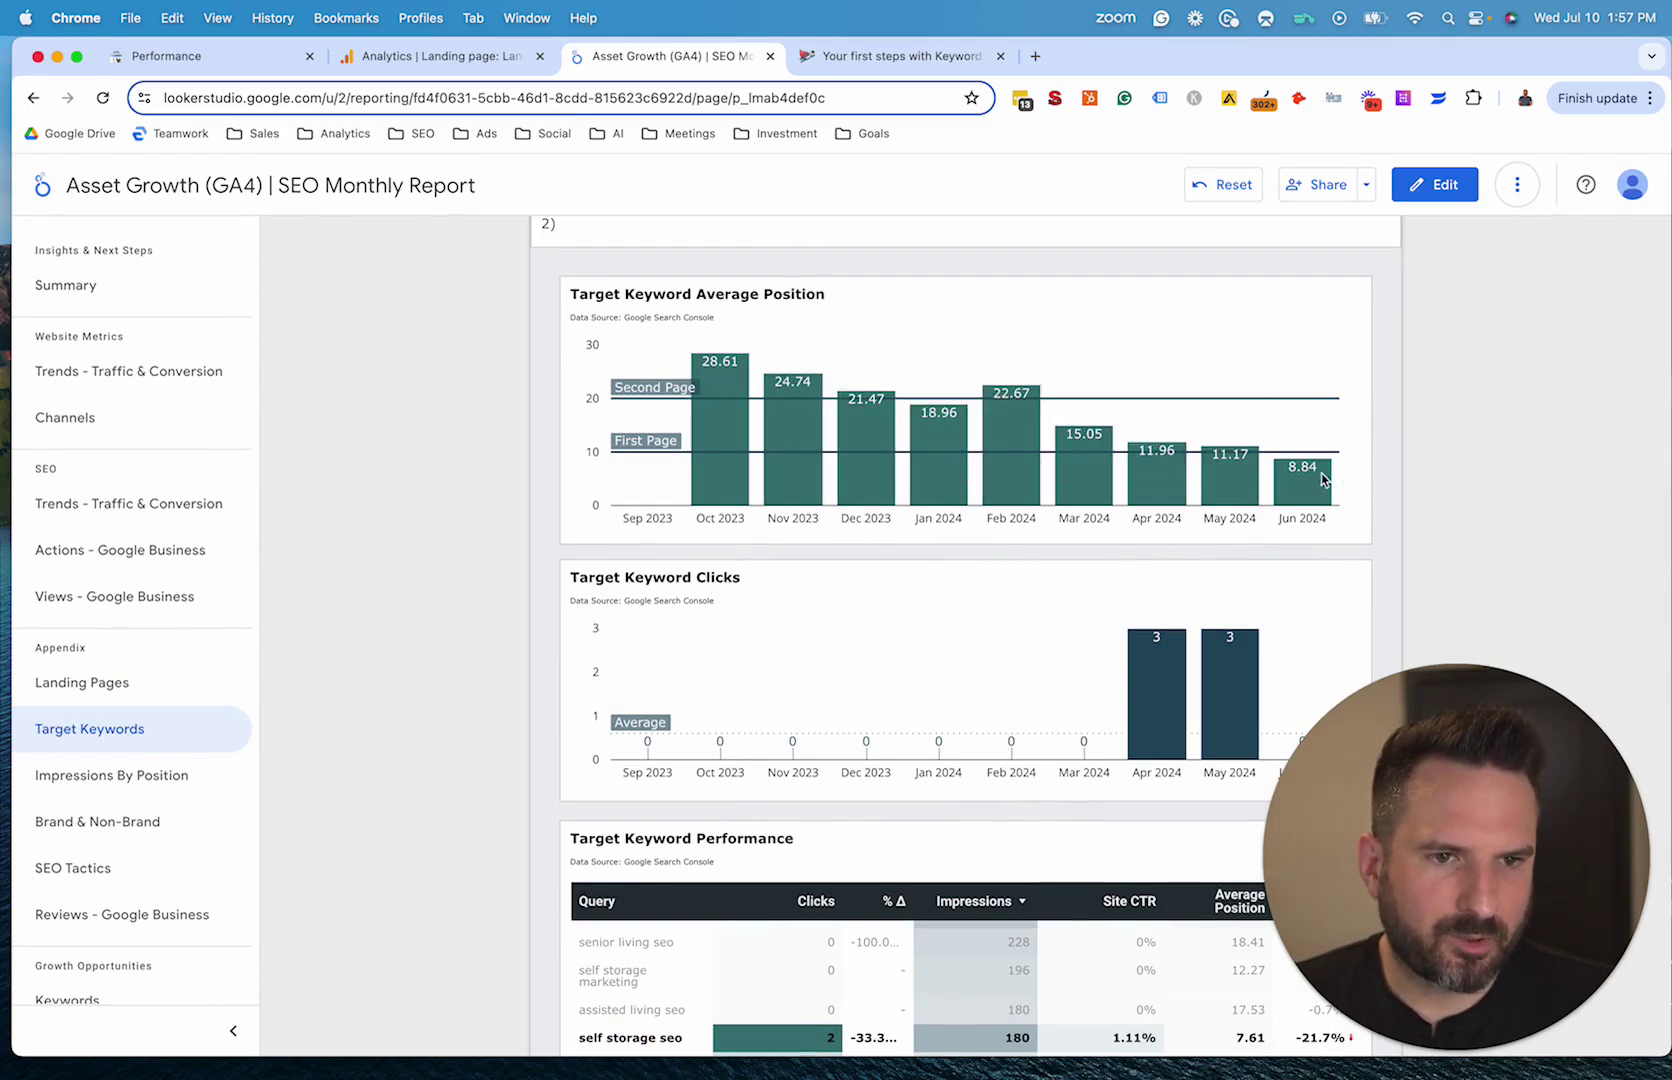
mouse_move(1321, 490)
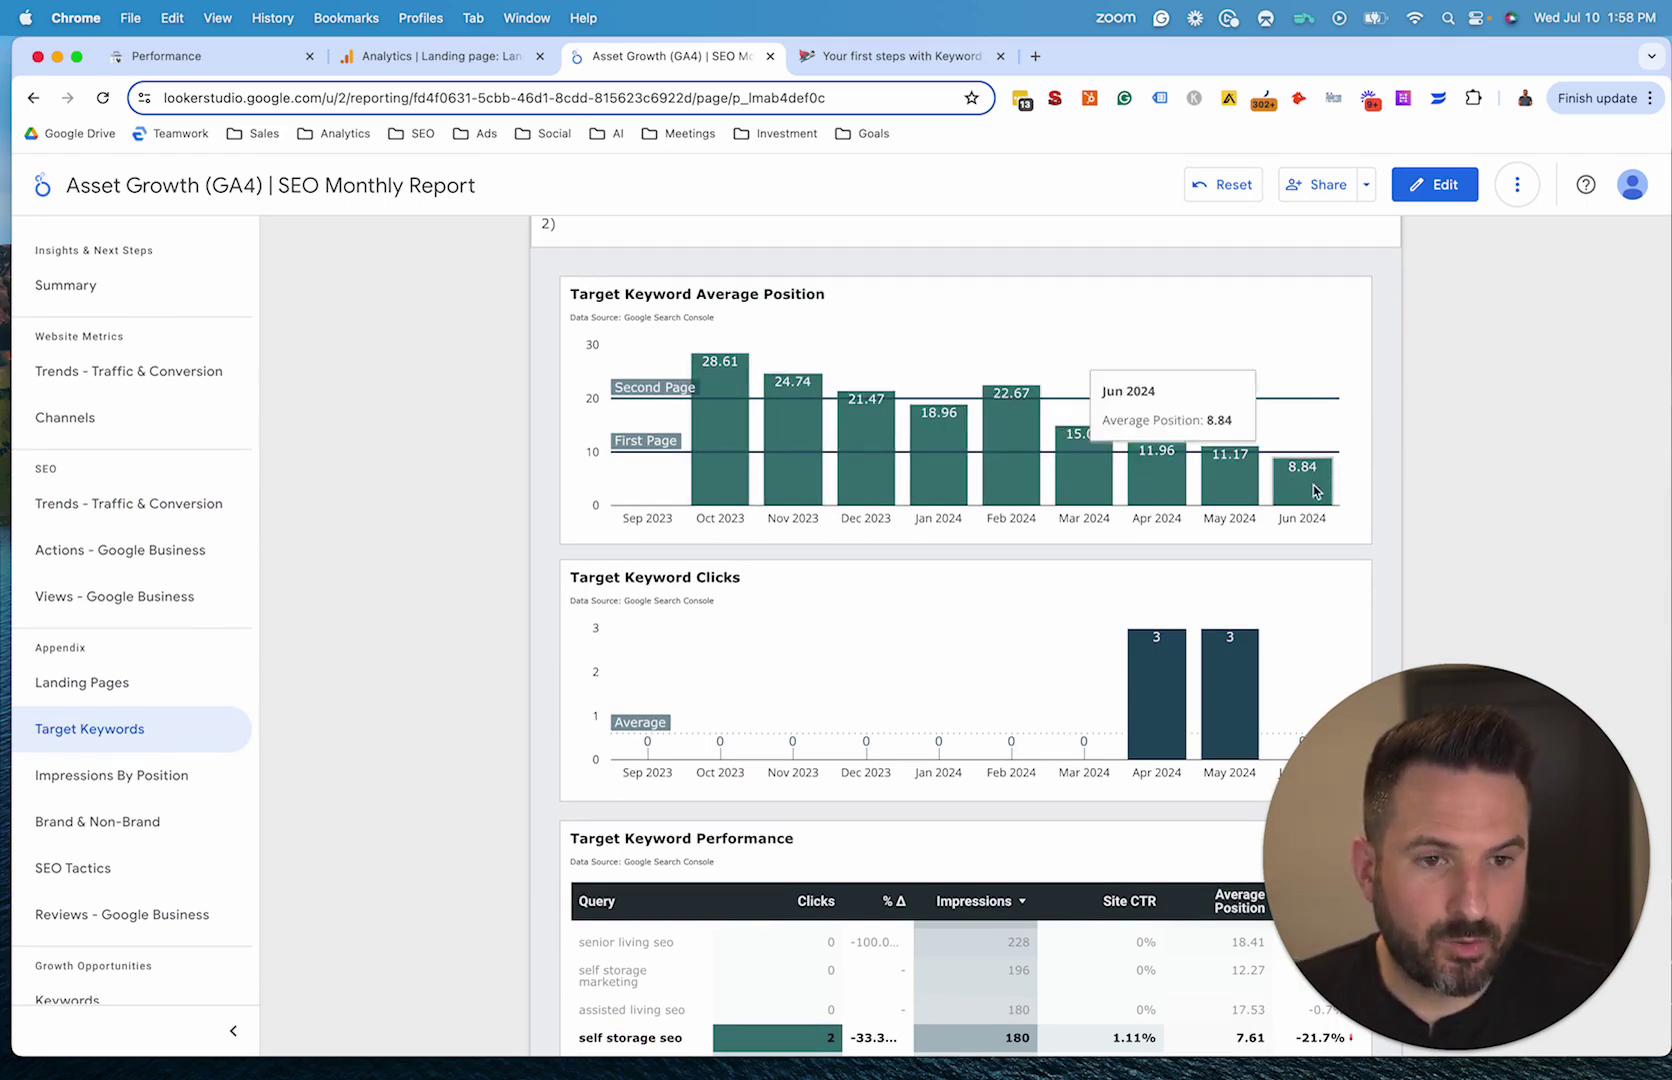
scroll(673, 680, "down", 1)
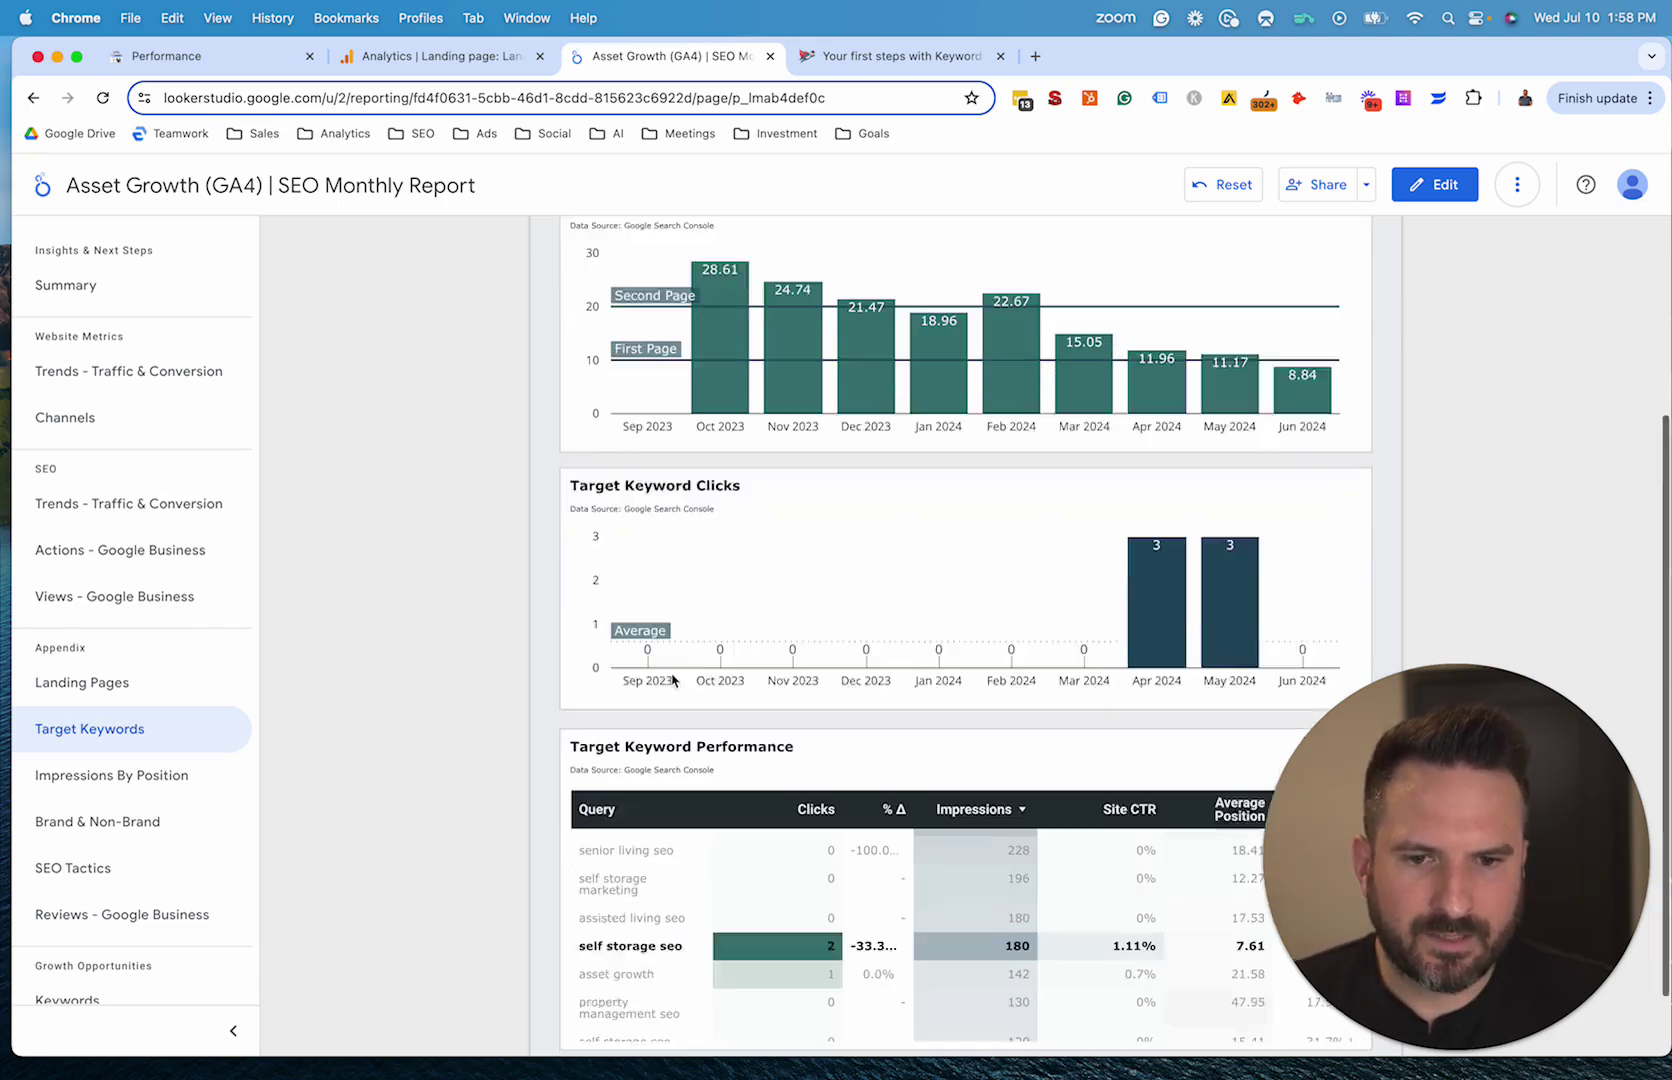
scroll(673, 680, "down", 1)
left_click(630, 865)
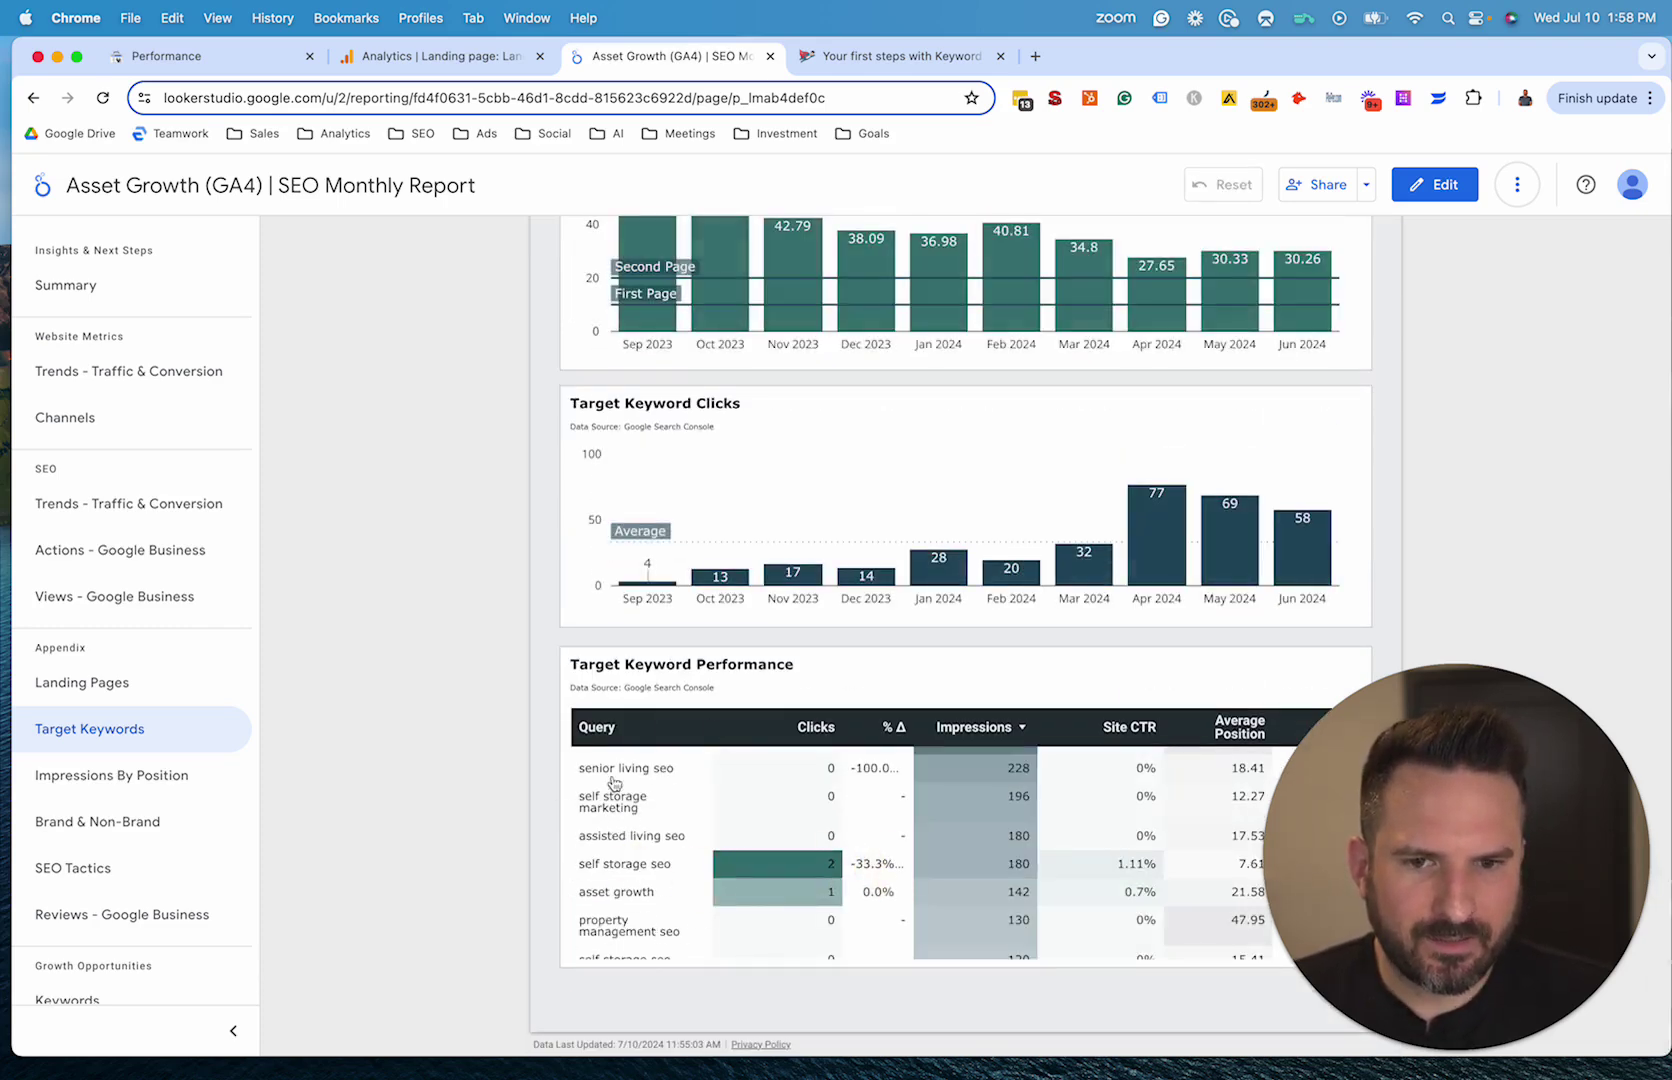
scroll(377, 743, "up", 5)
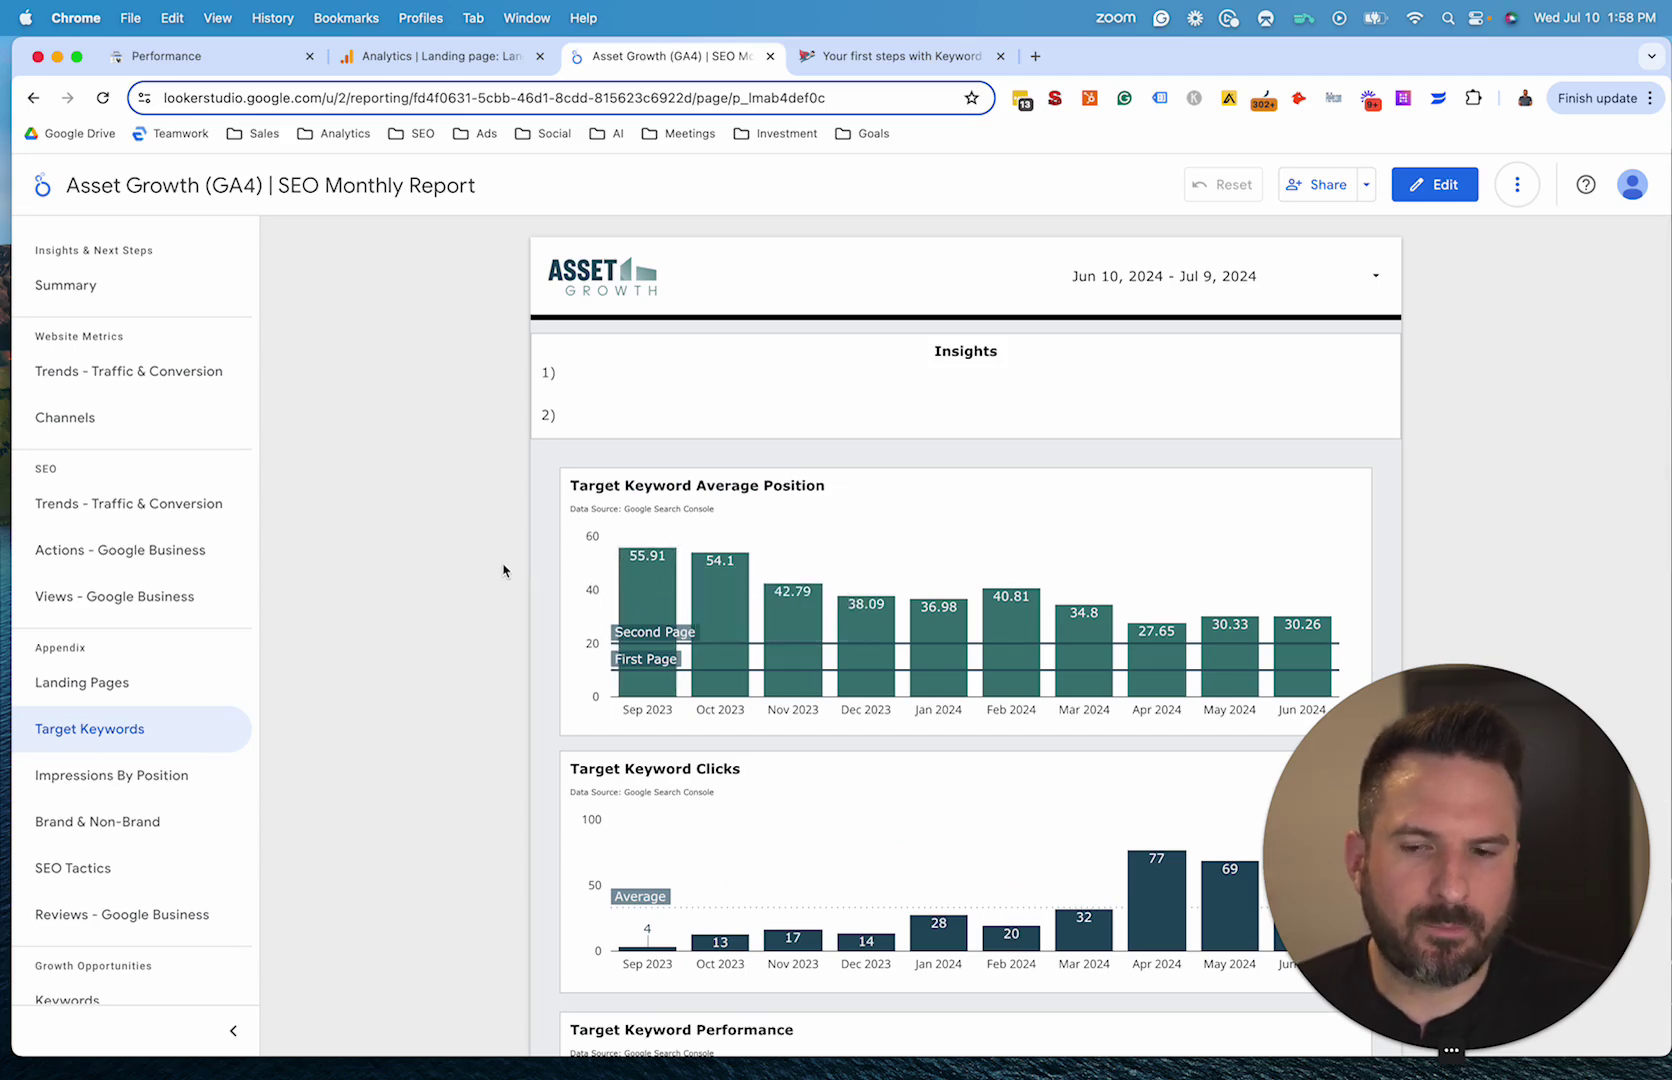
Step: Open the Channels page and scroll through its channel performance charts and table
left_click(114, 425)
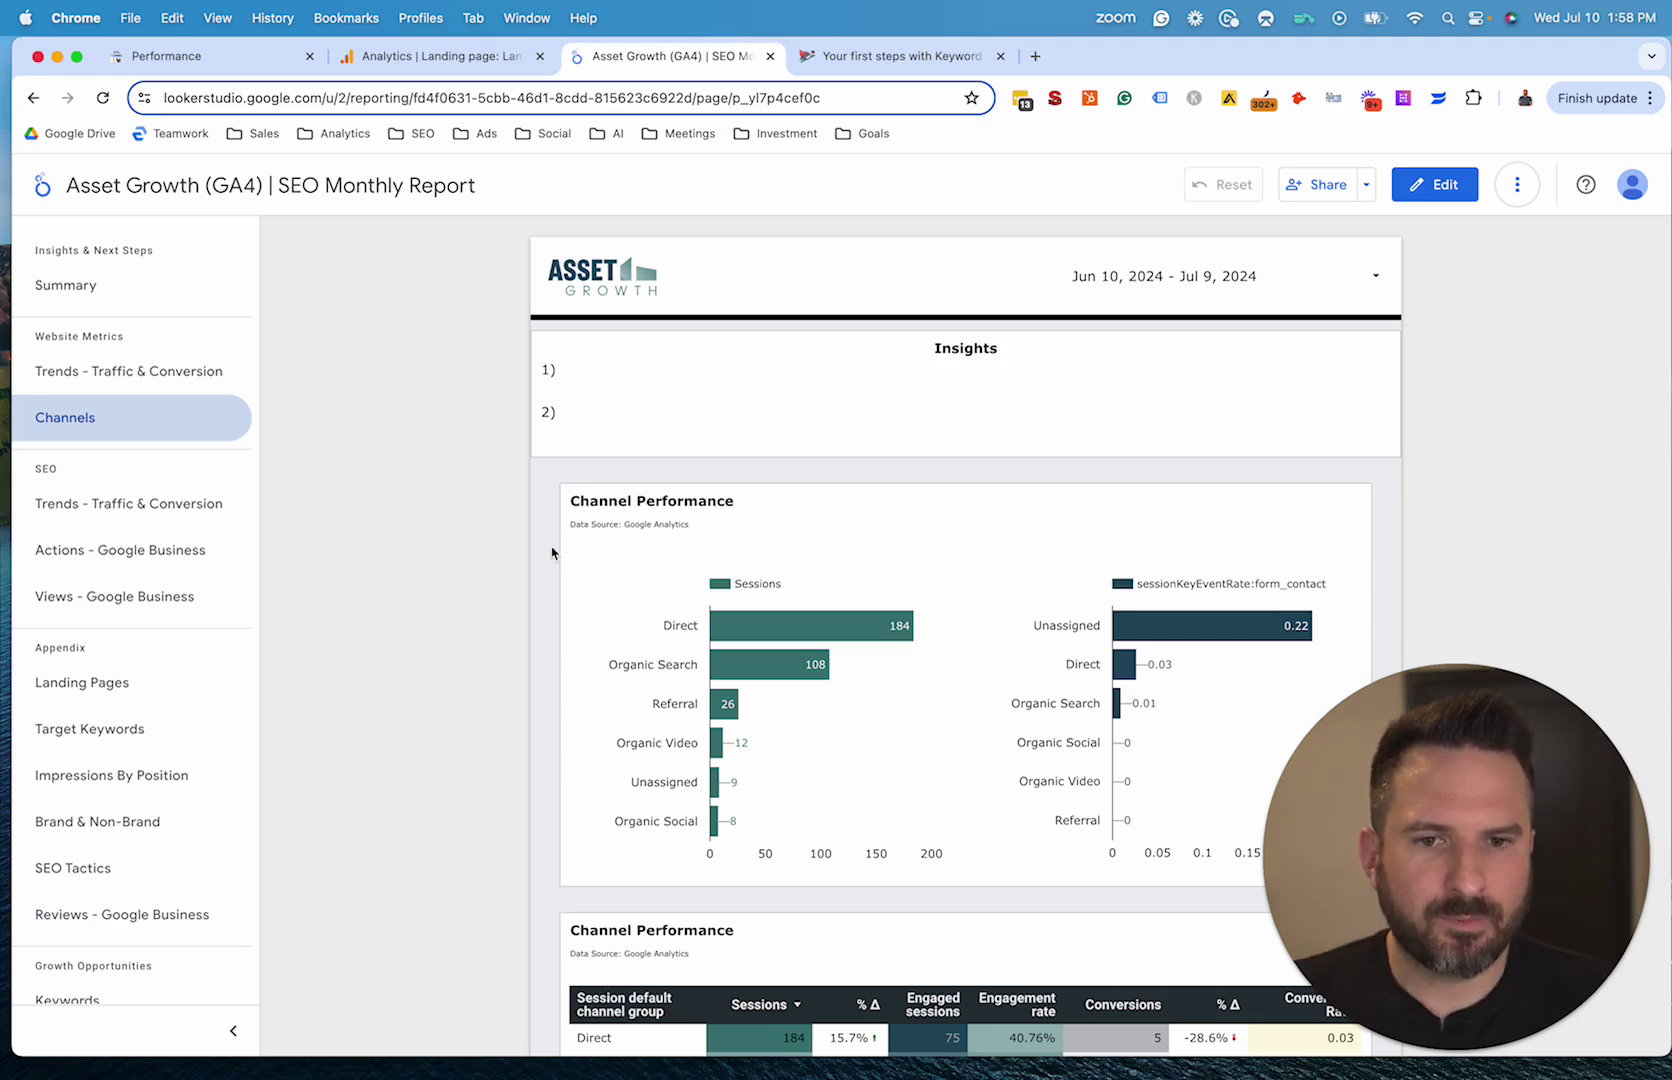
scroll(481, 503, "down", 5)
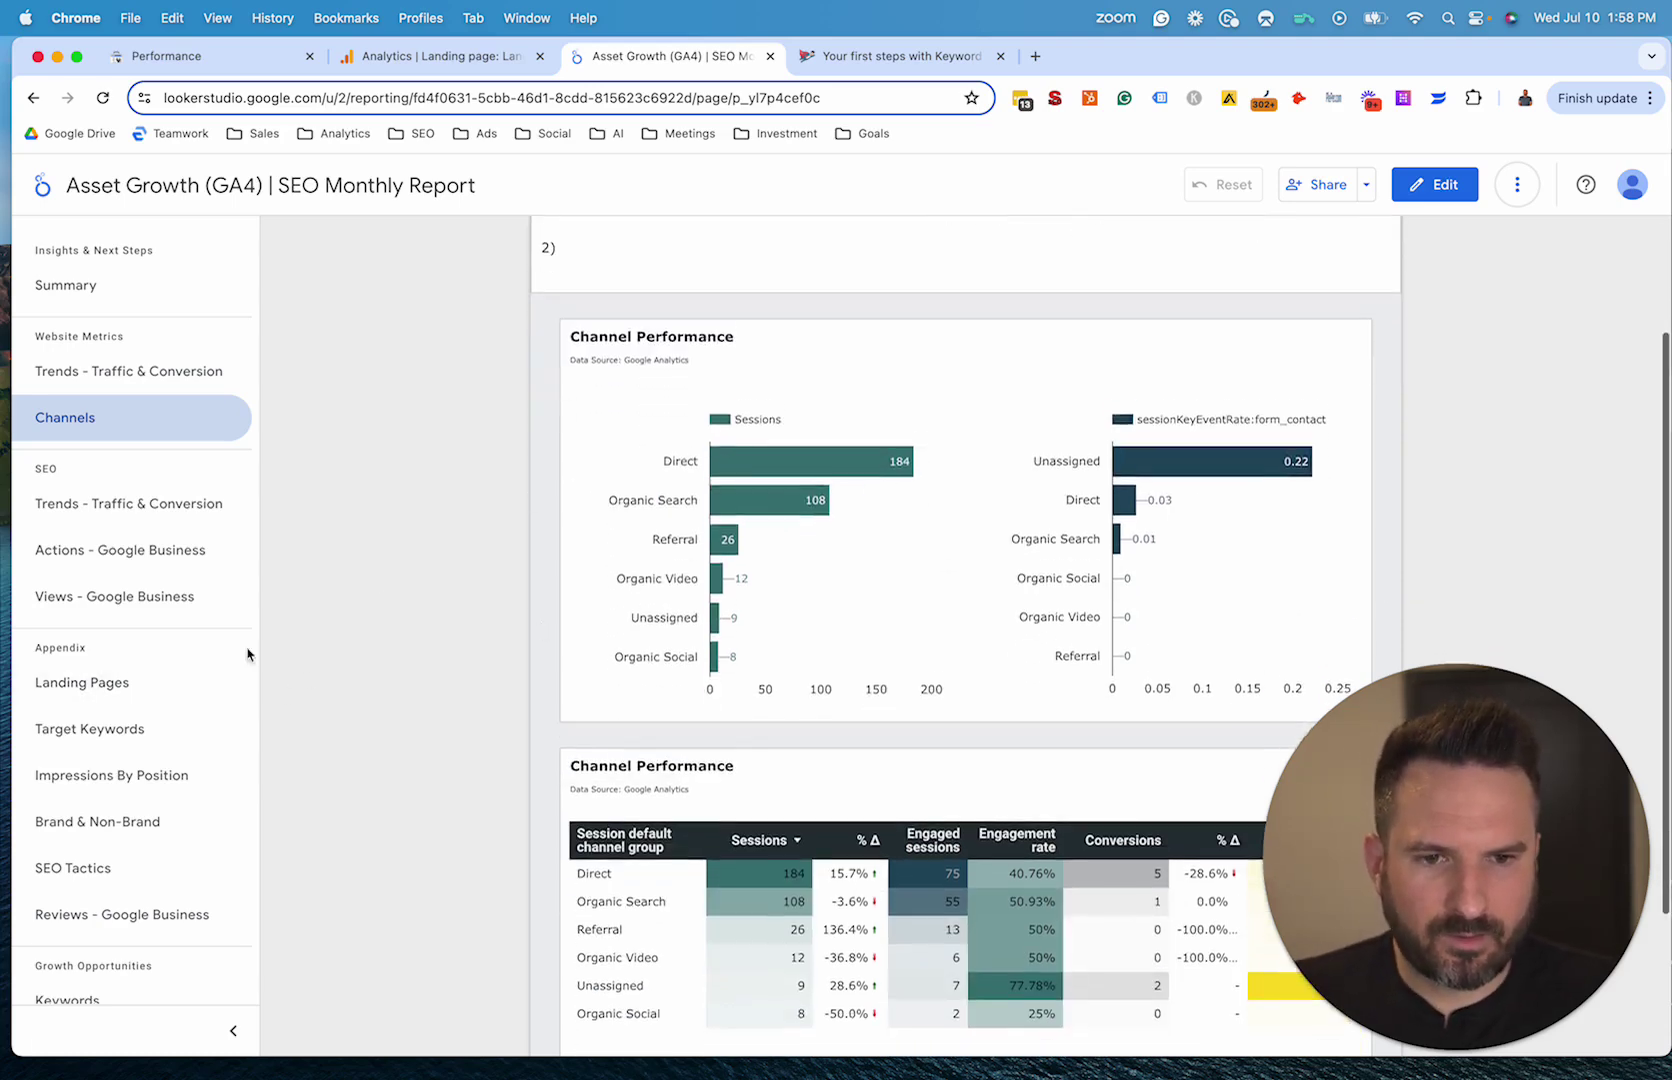
Step: Scroll through Search Console's top queries, check Analytics, then bring up the Keyword Hero first-steps guide
scroll(399, 567, "up", 5)
left_click(270, 58)
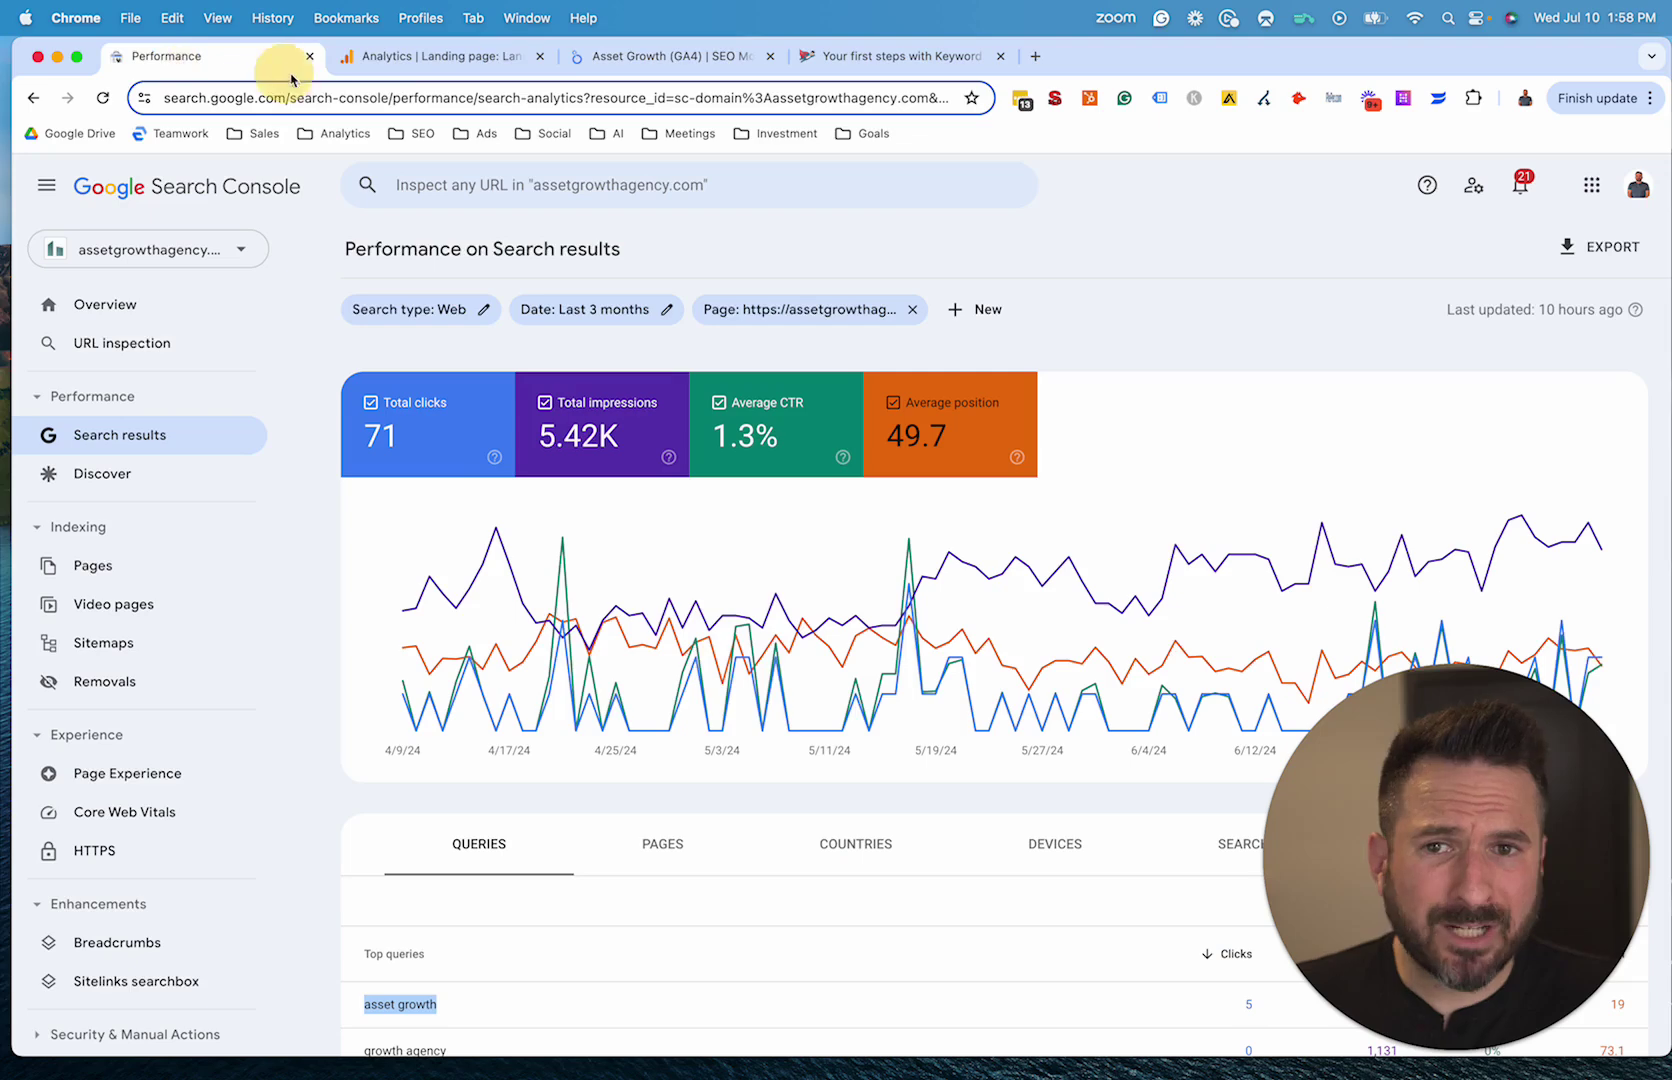
left_click(405, 60)
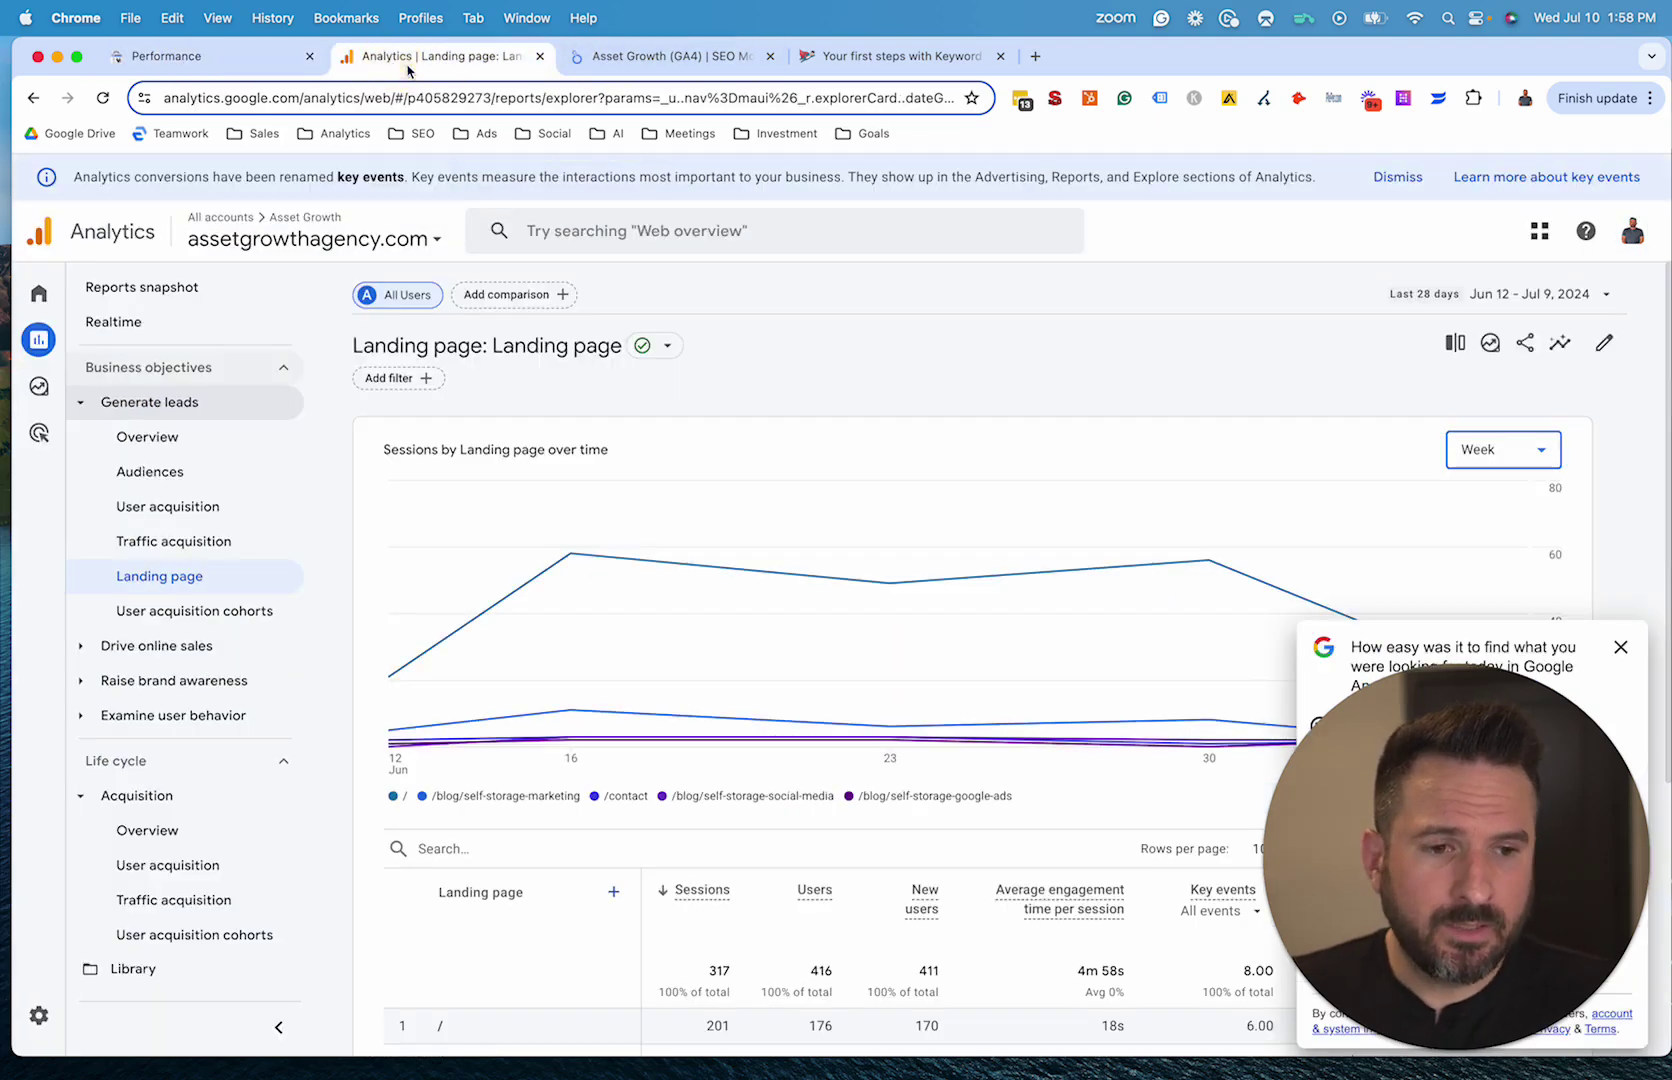
left_click(170, 58)
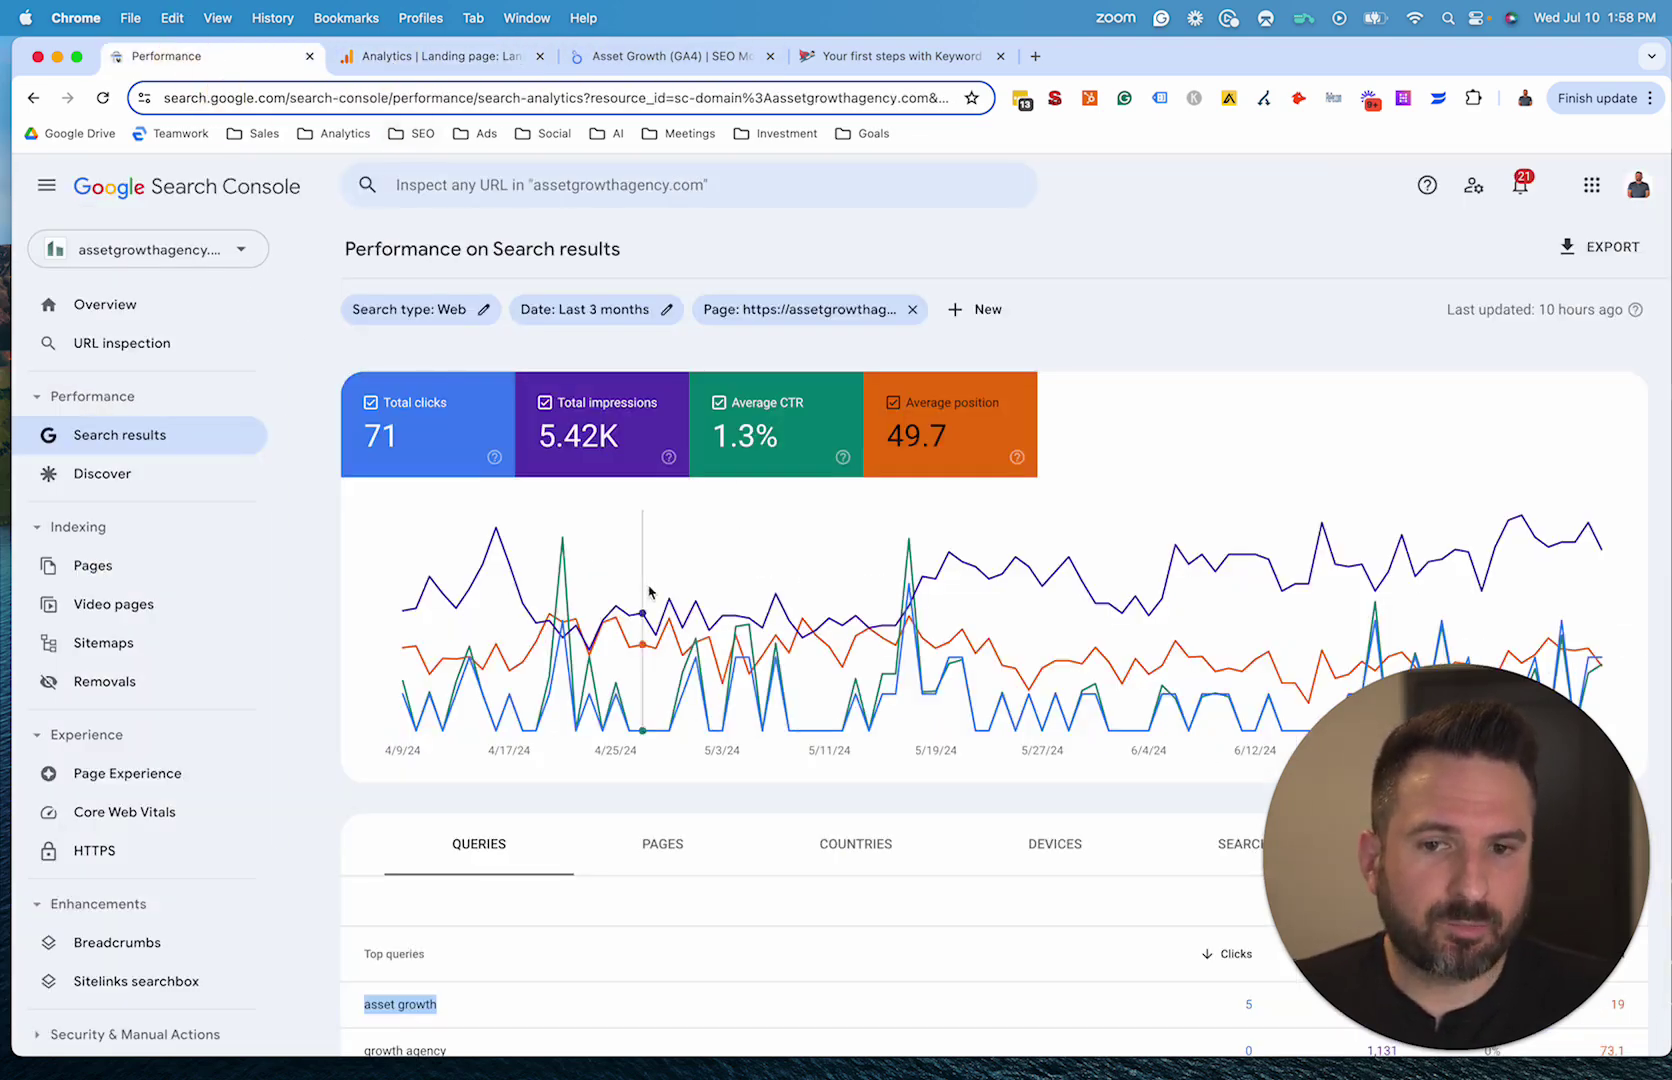
scroll(646, 597, "down", 3)
scroll(503, 890, "down", 1)
scroll(503, 890, "down", 2)
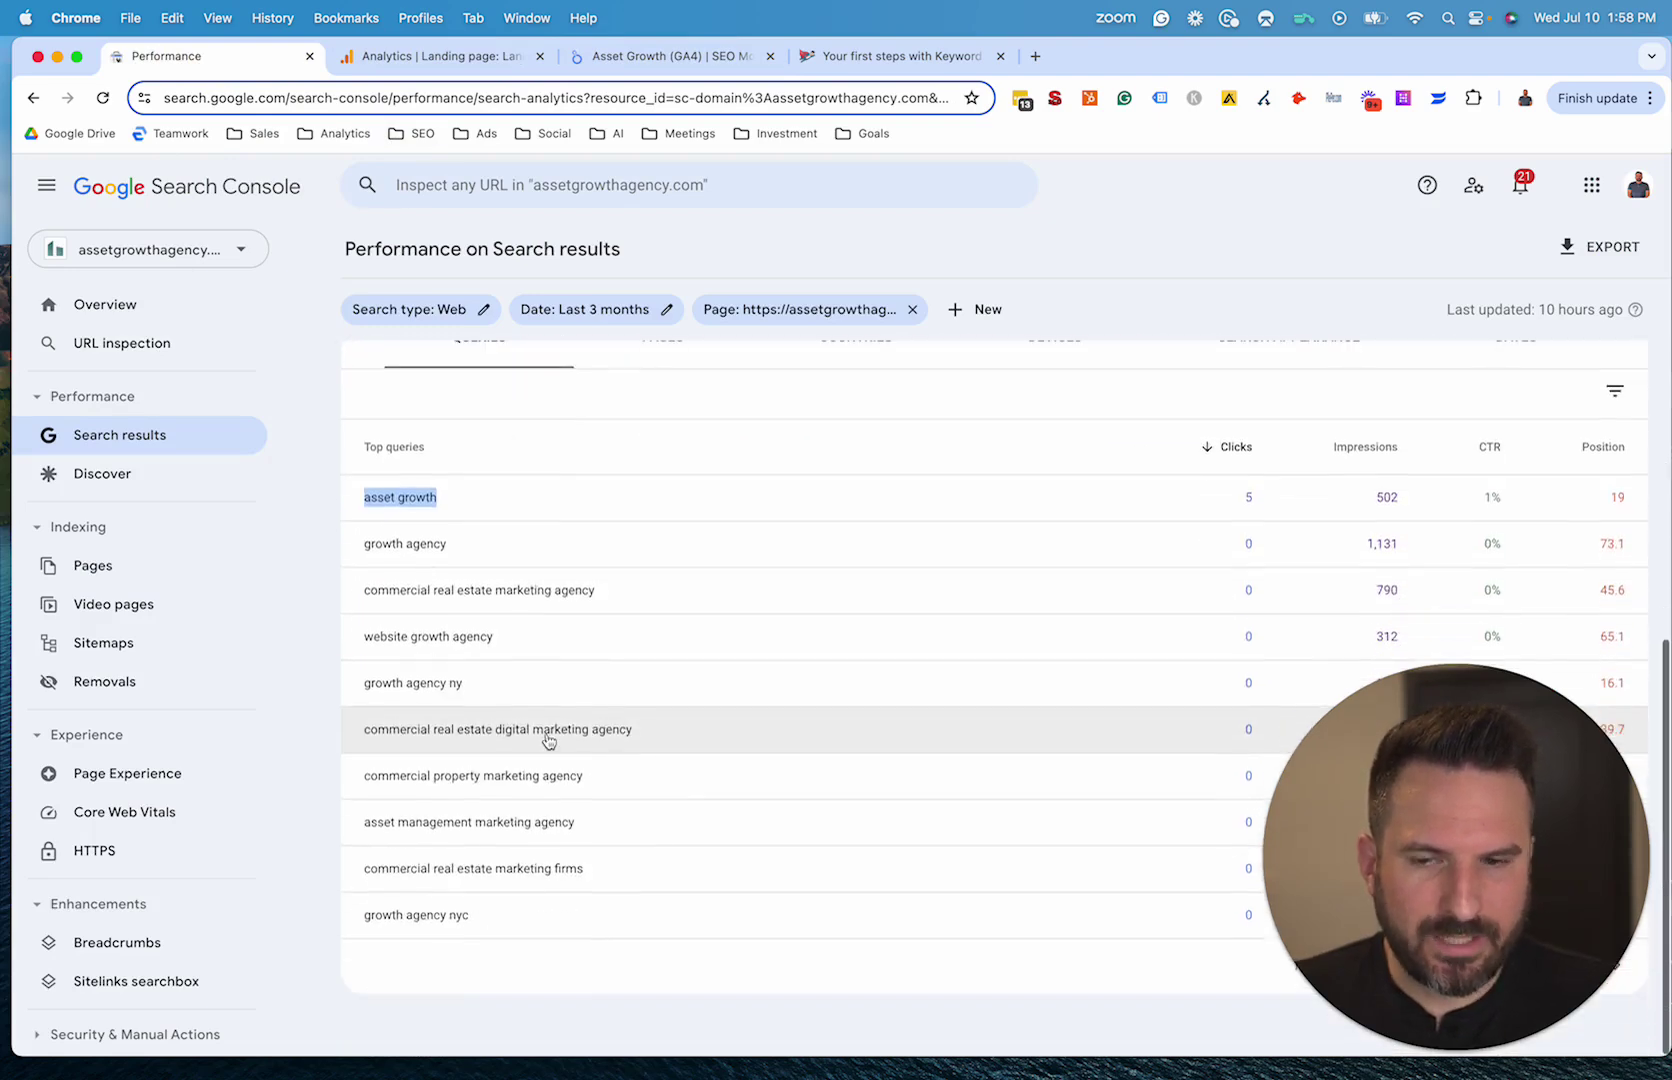
scroll(545, 736, "up", 2)
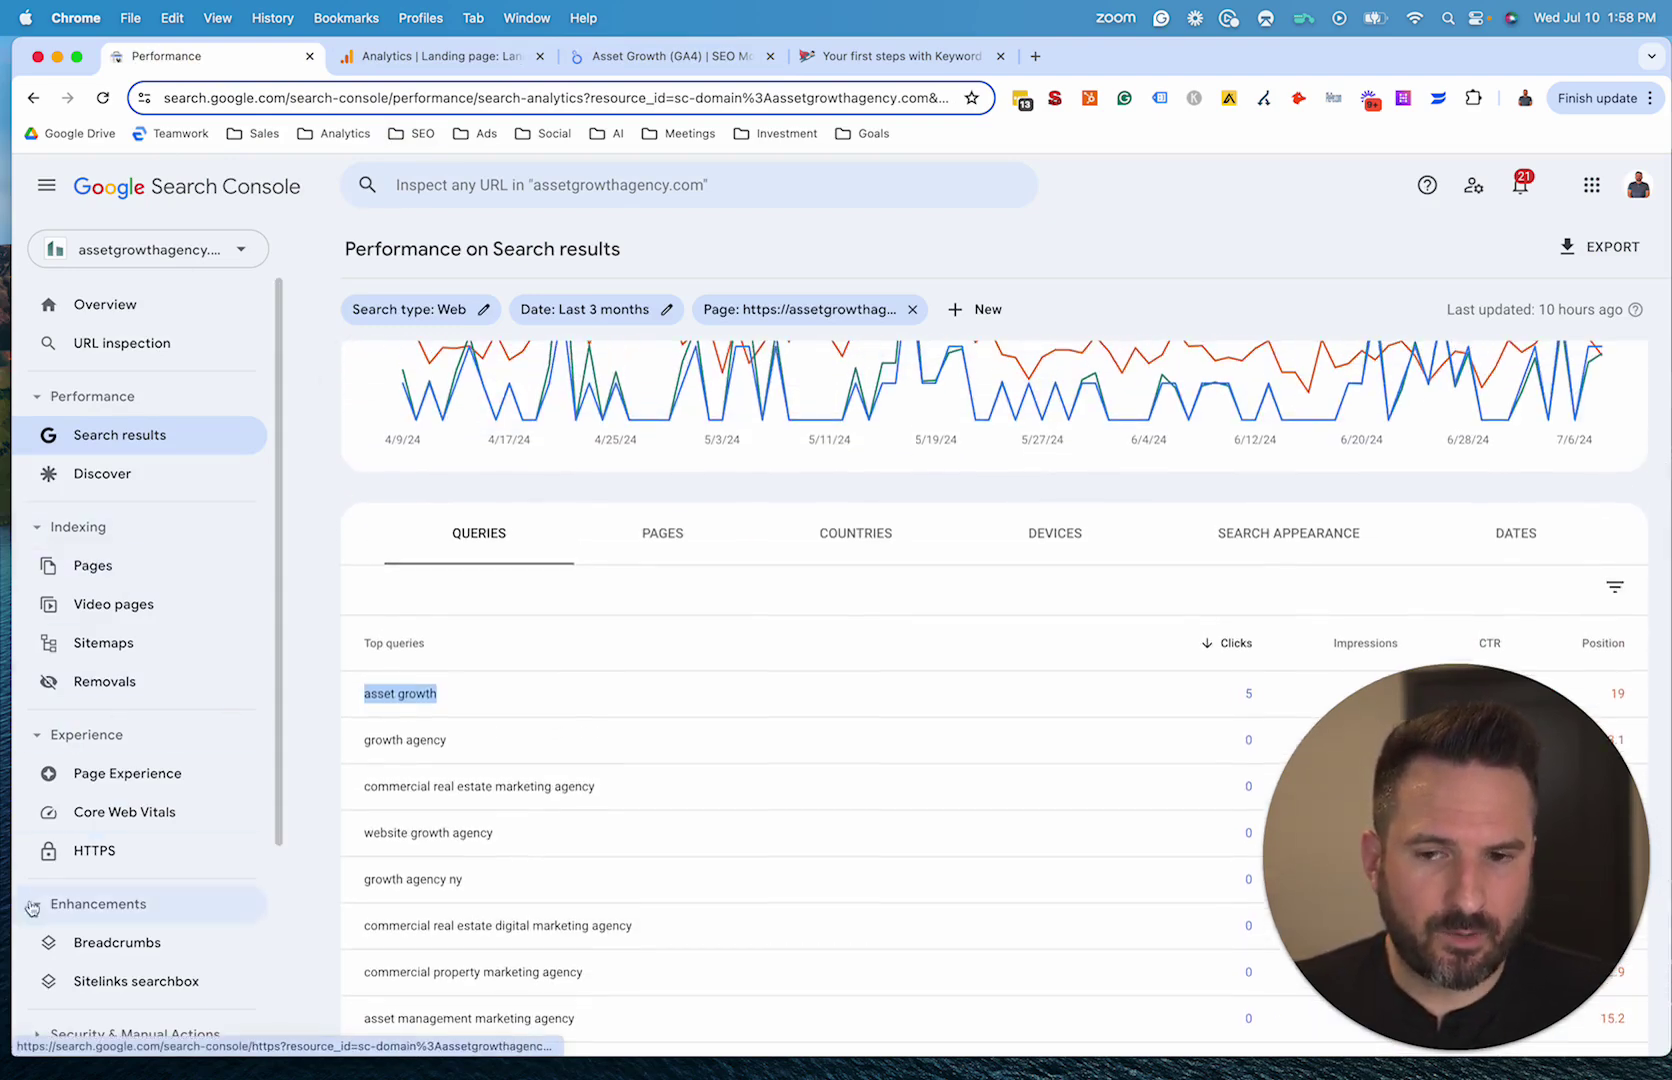
left_click(437, 56)
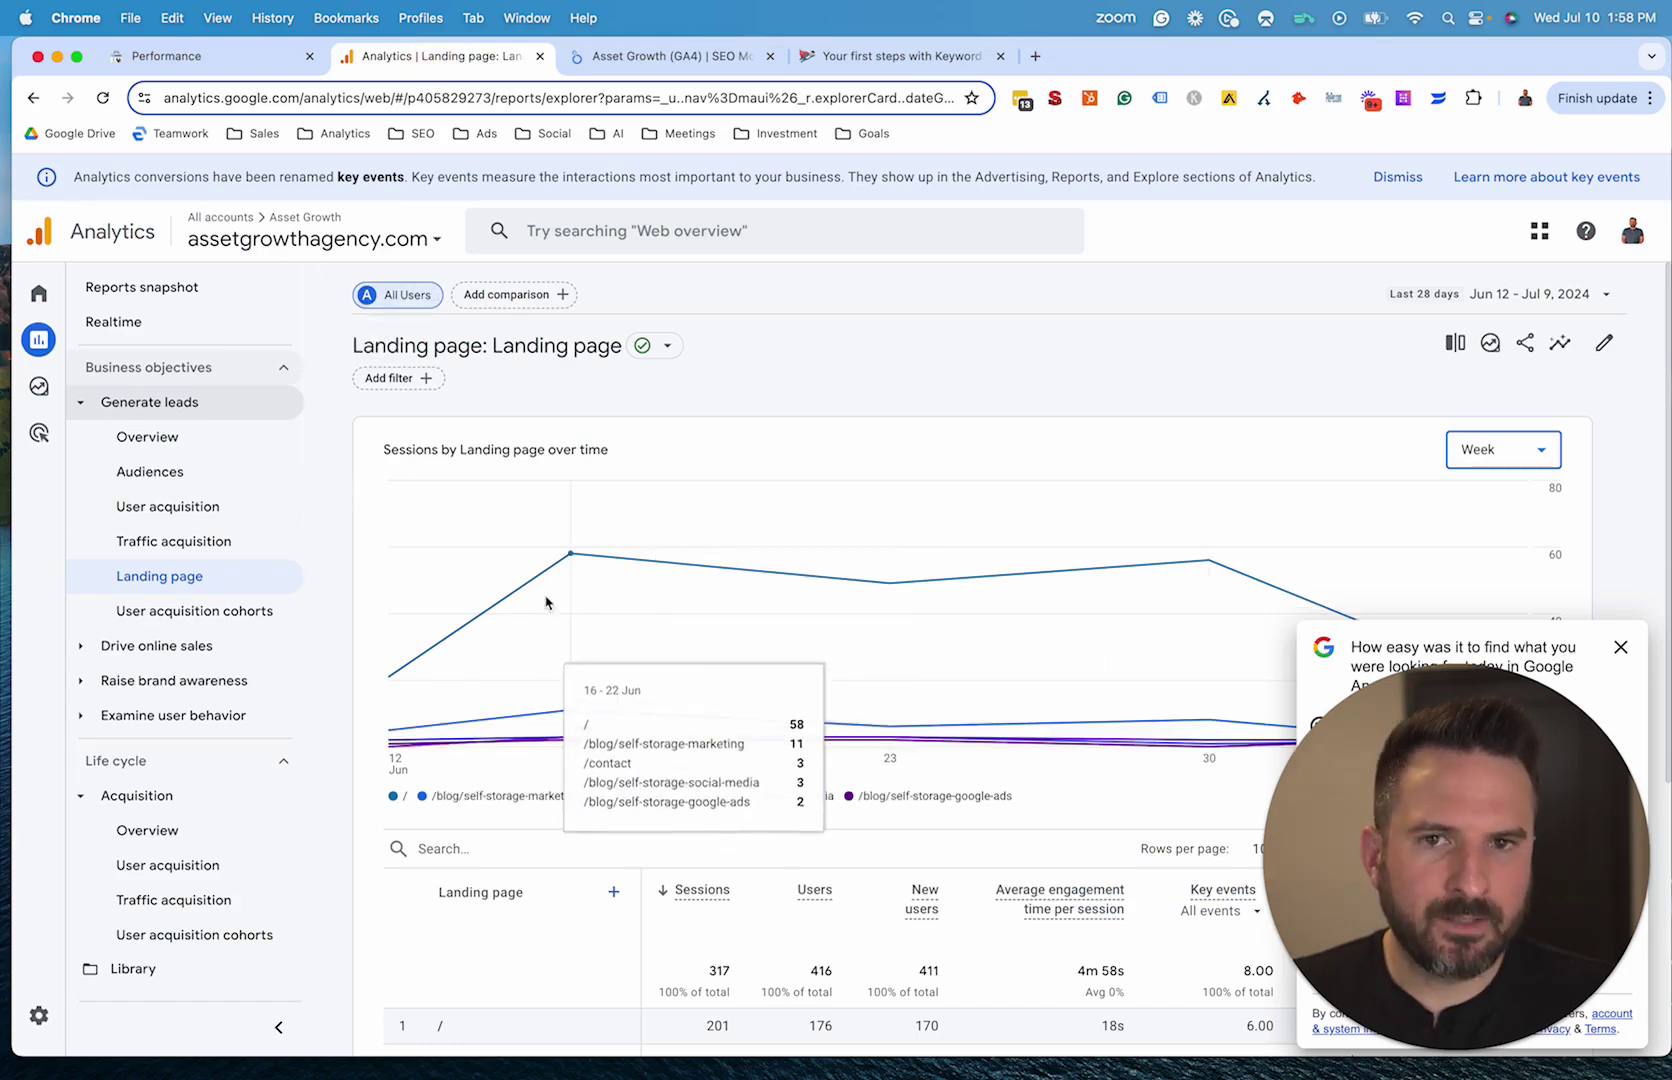
left_click(870, 57)
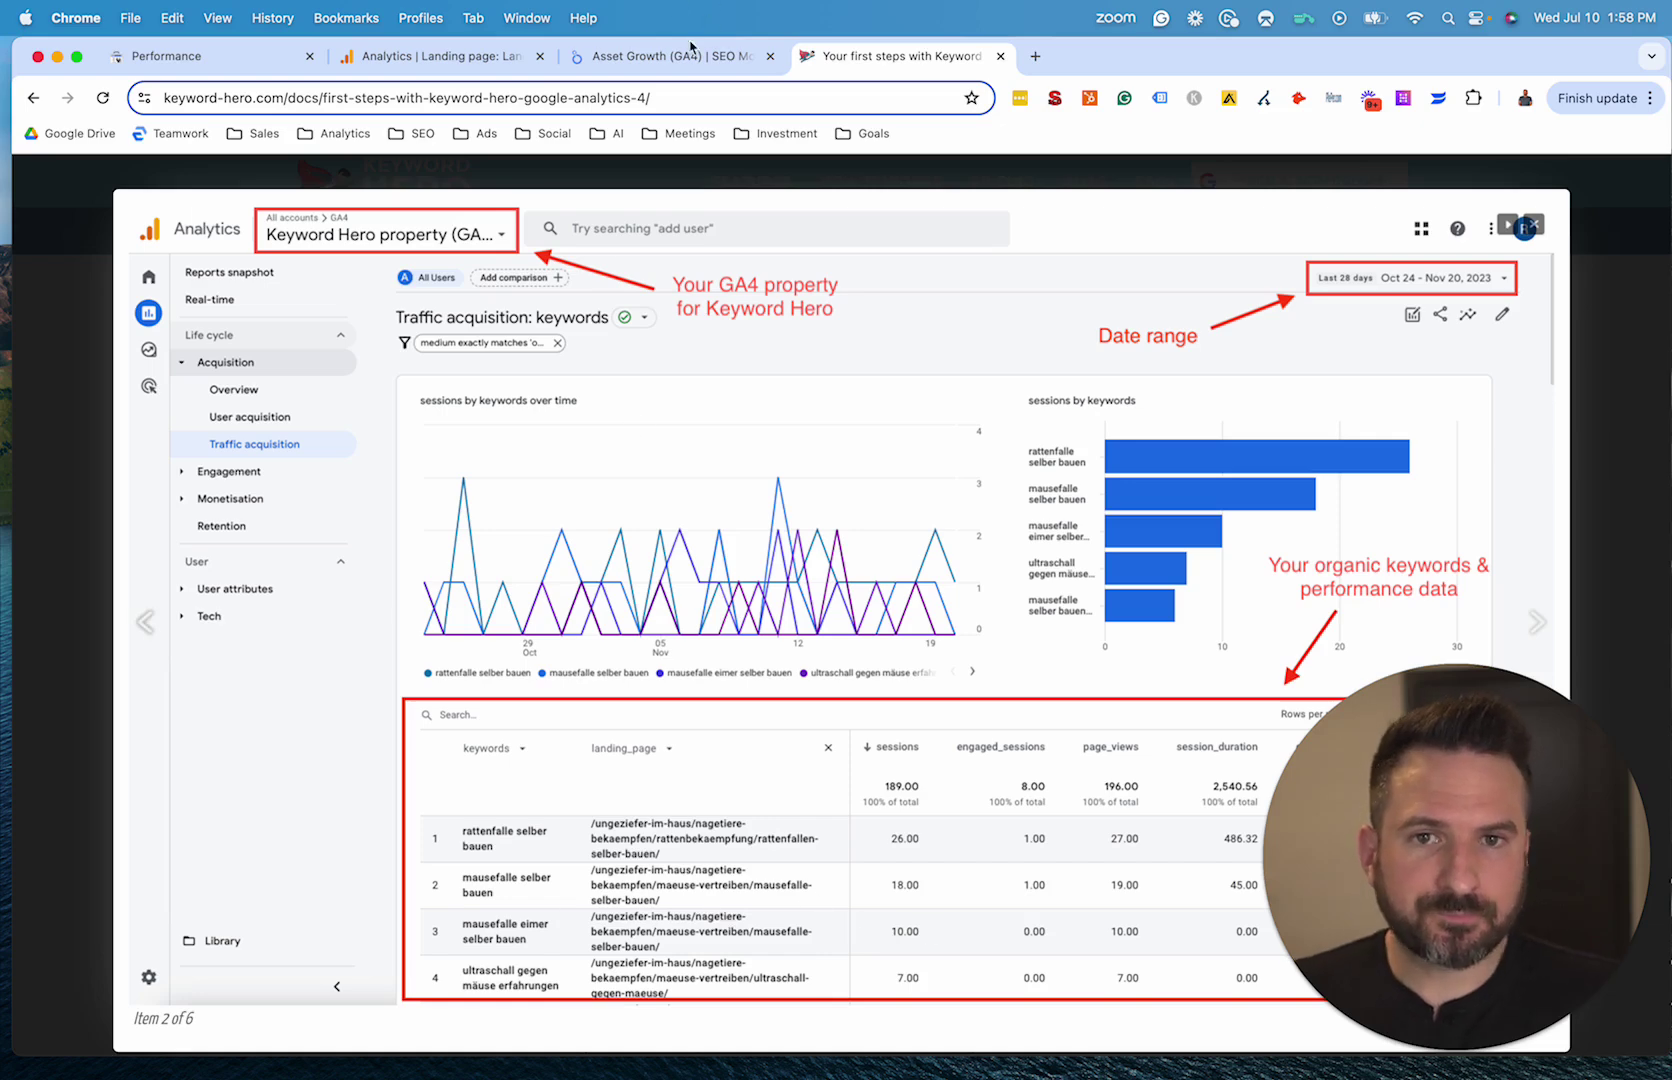
Step: Return to the Looker Studio SEO Monthly Report's Channels page
left_click(690, 56)
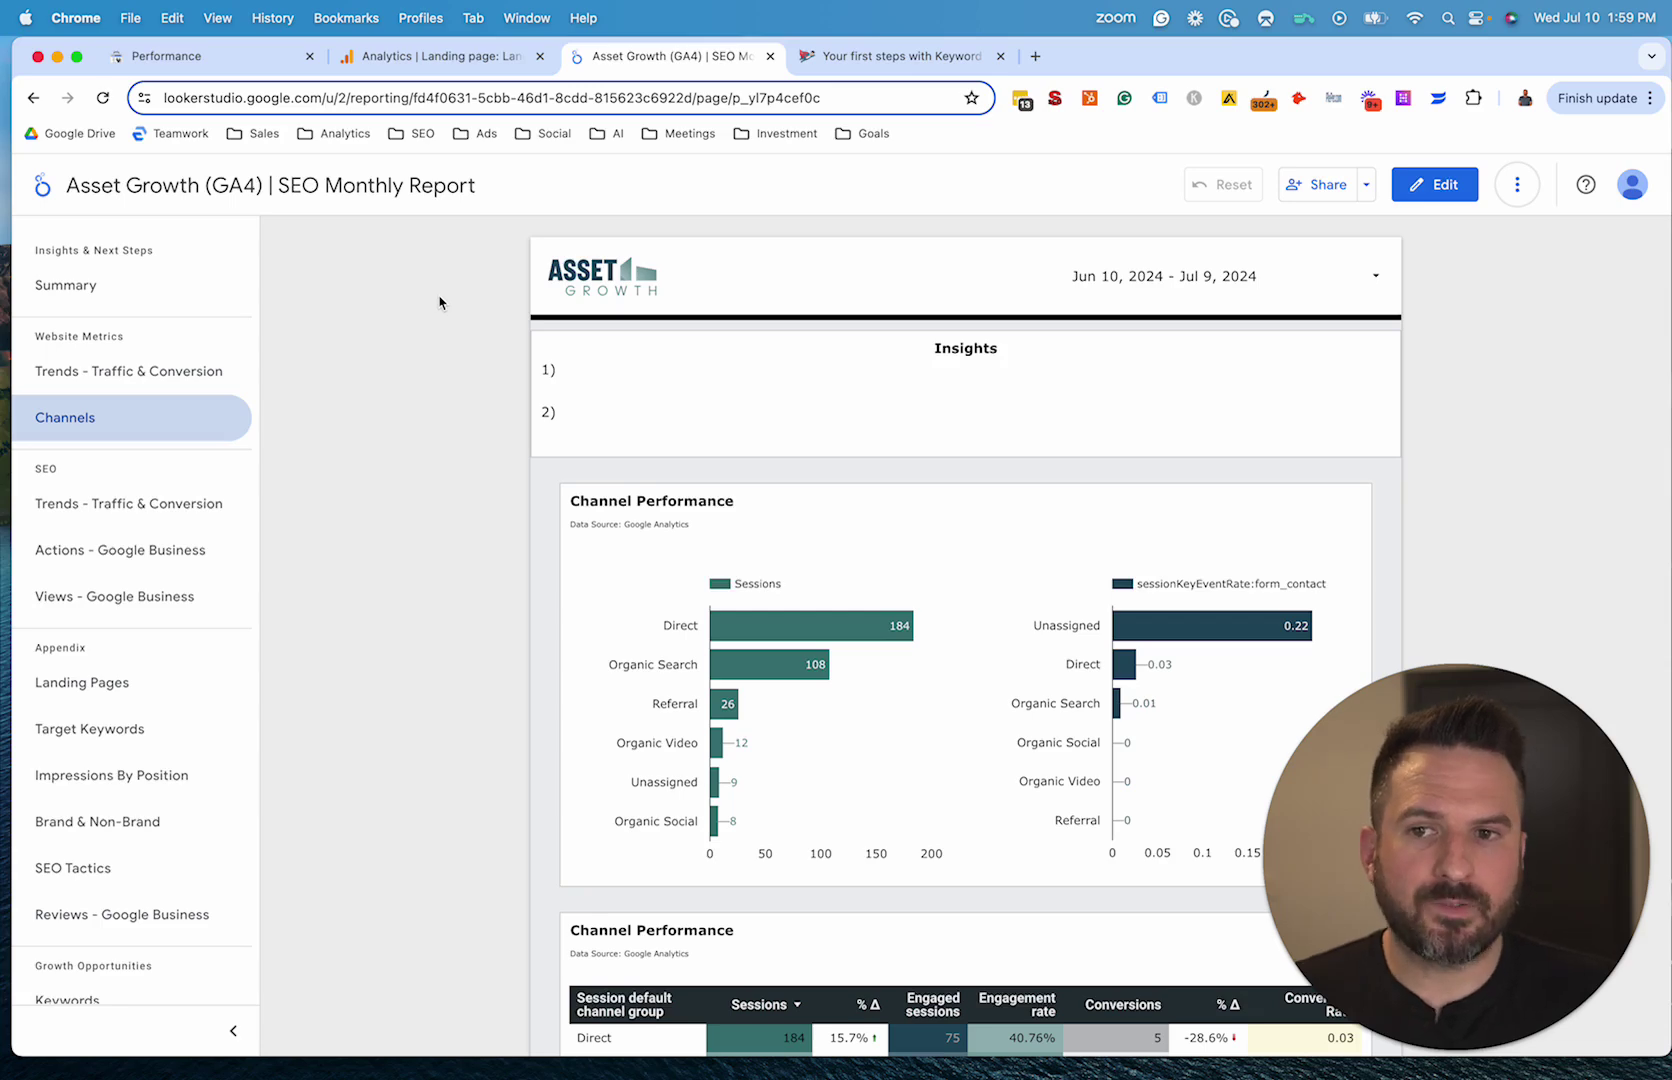
Step: Open the 'Trends - Traffic & Conversion' page under Website Metrics
left_click(175, 385)
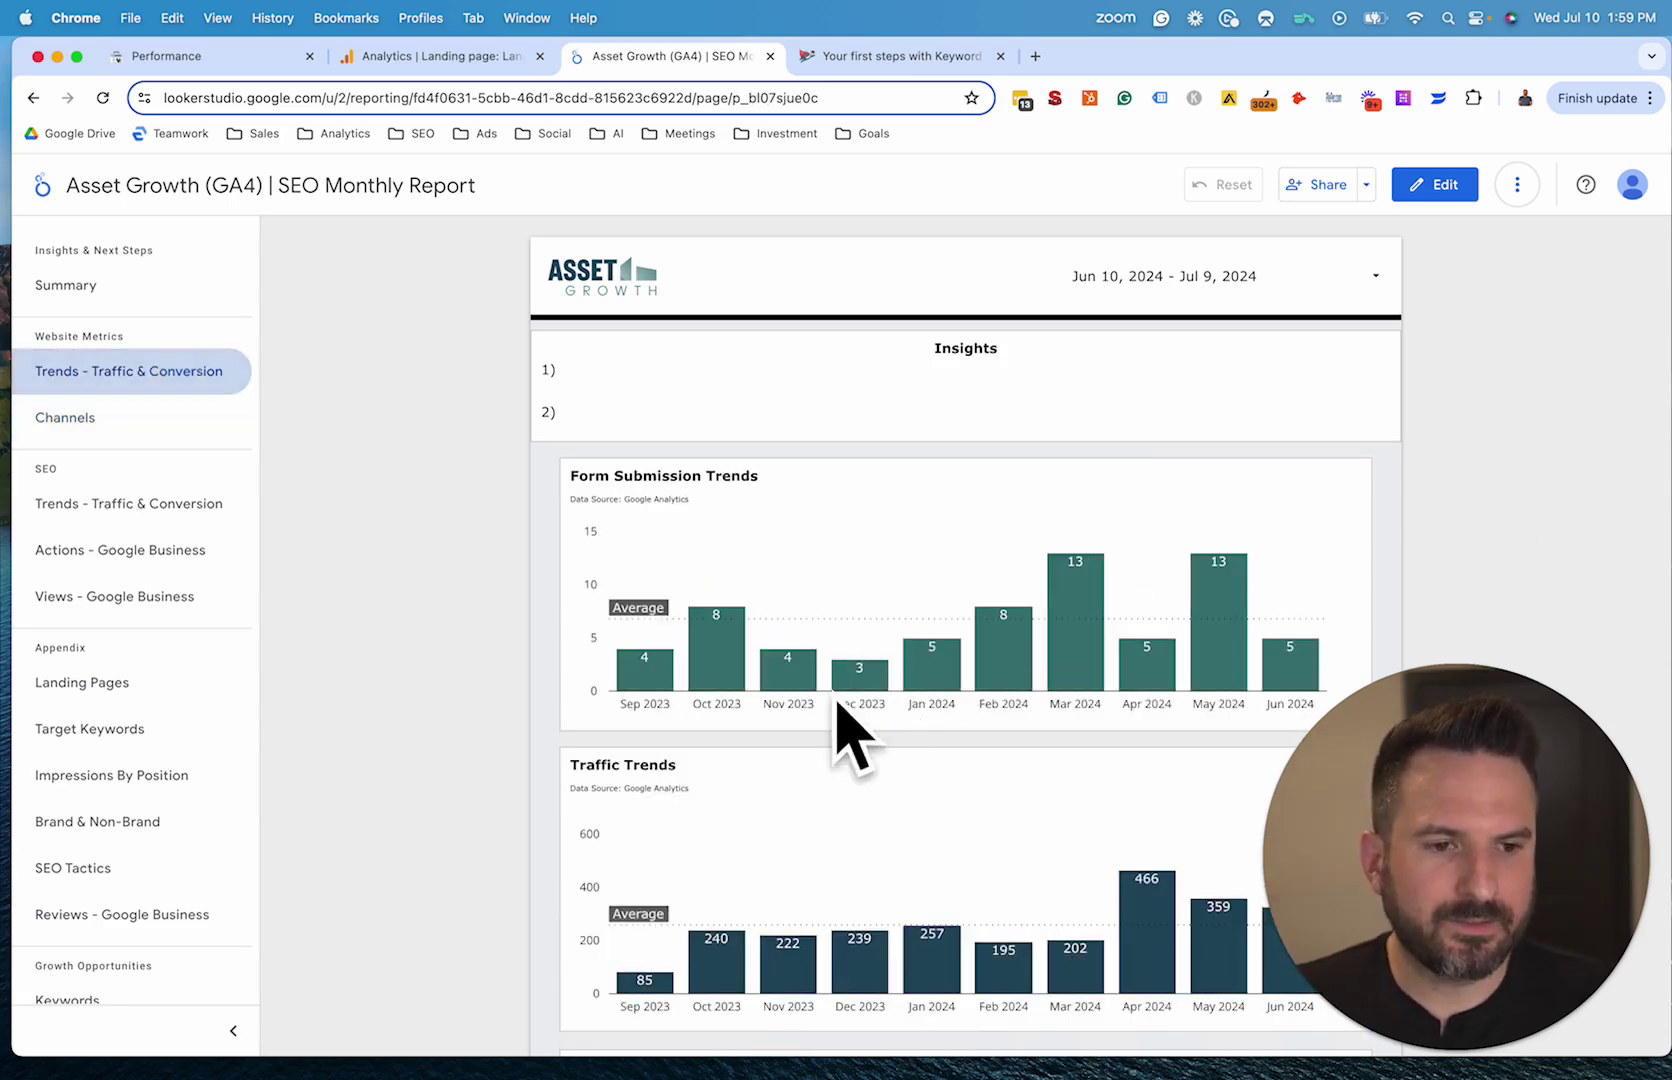